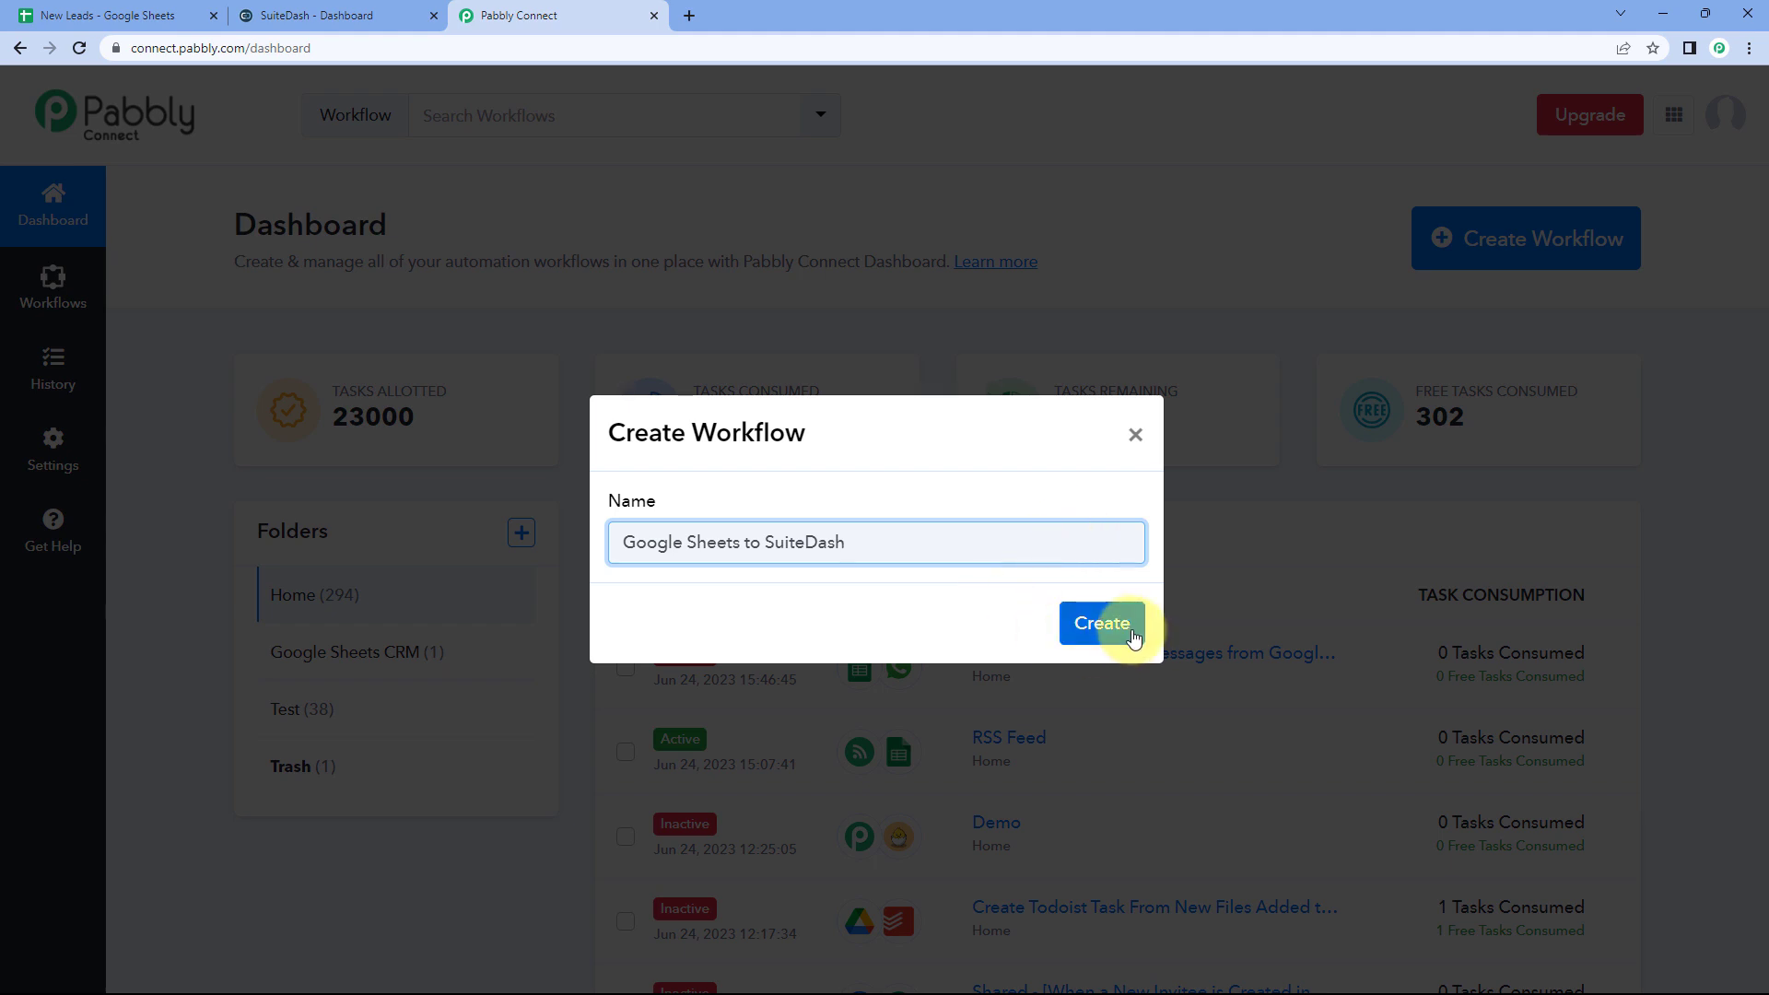
Step: Create the 'Google Sheets to SuiteDash' workflow and collapse the trigger's Choose App panel
left_click(1121, 631)
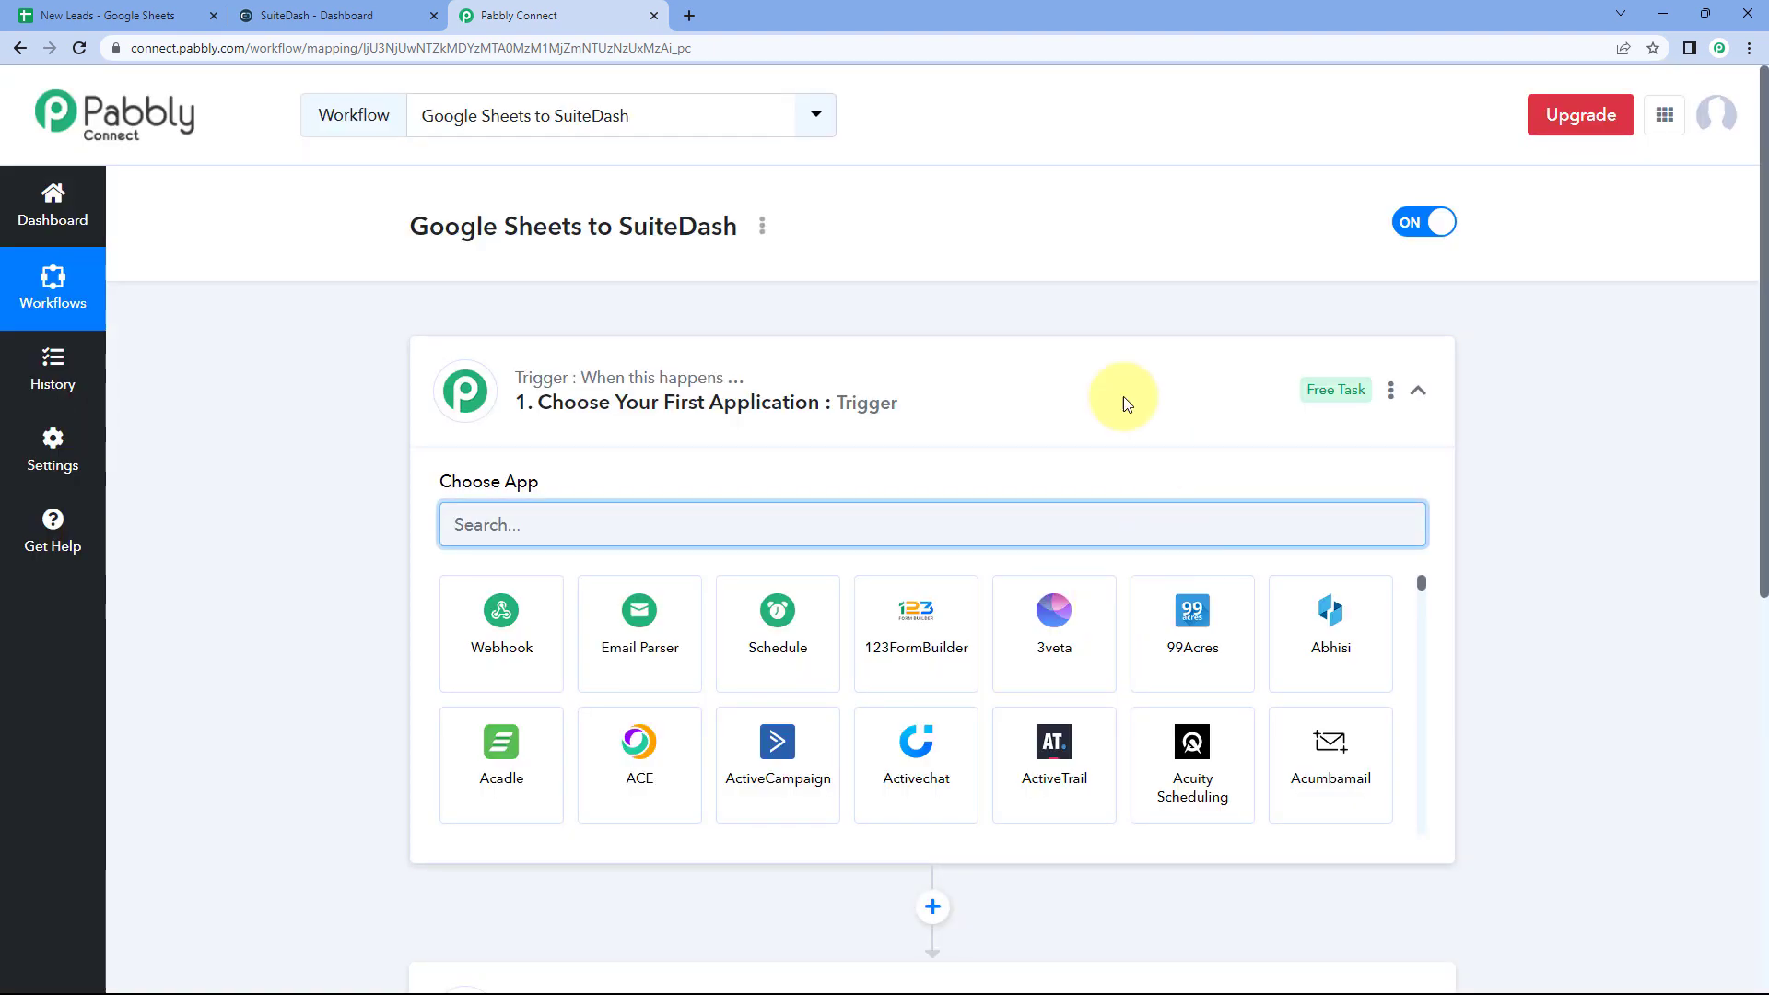
left_click(857, 419)
scroll(351, 373, "down", 1)
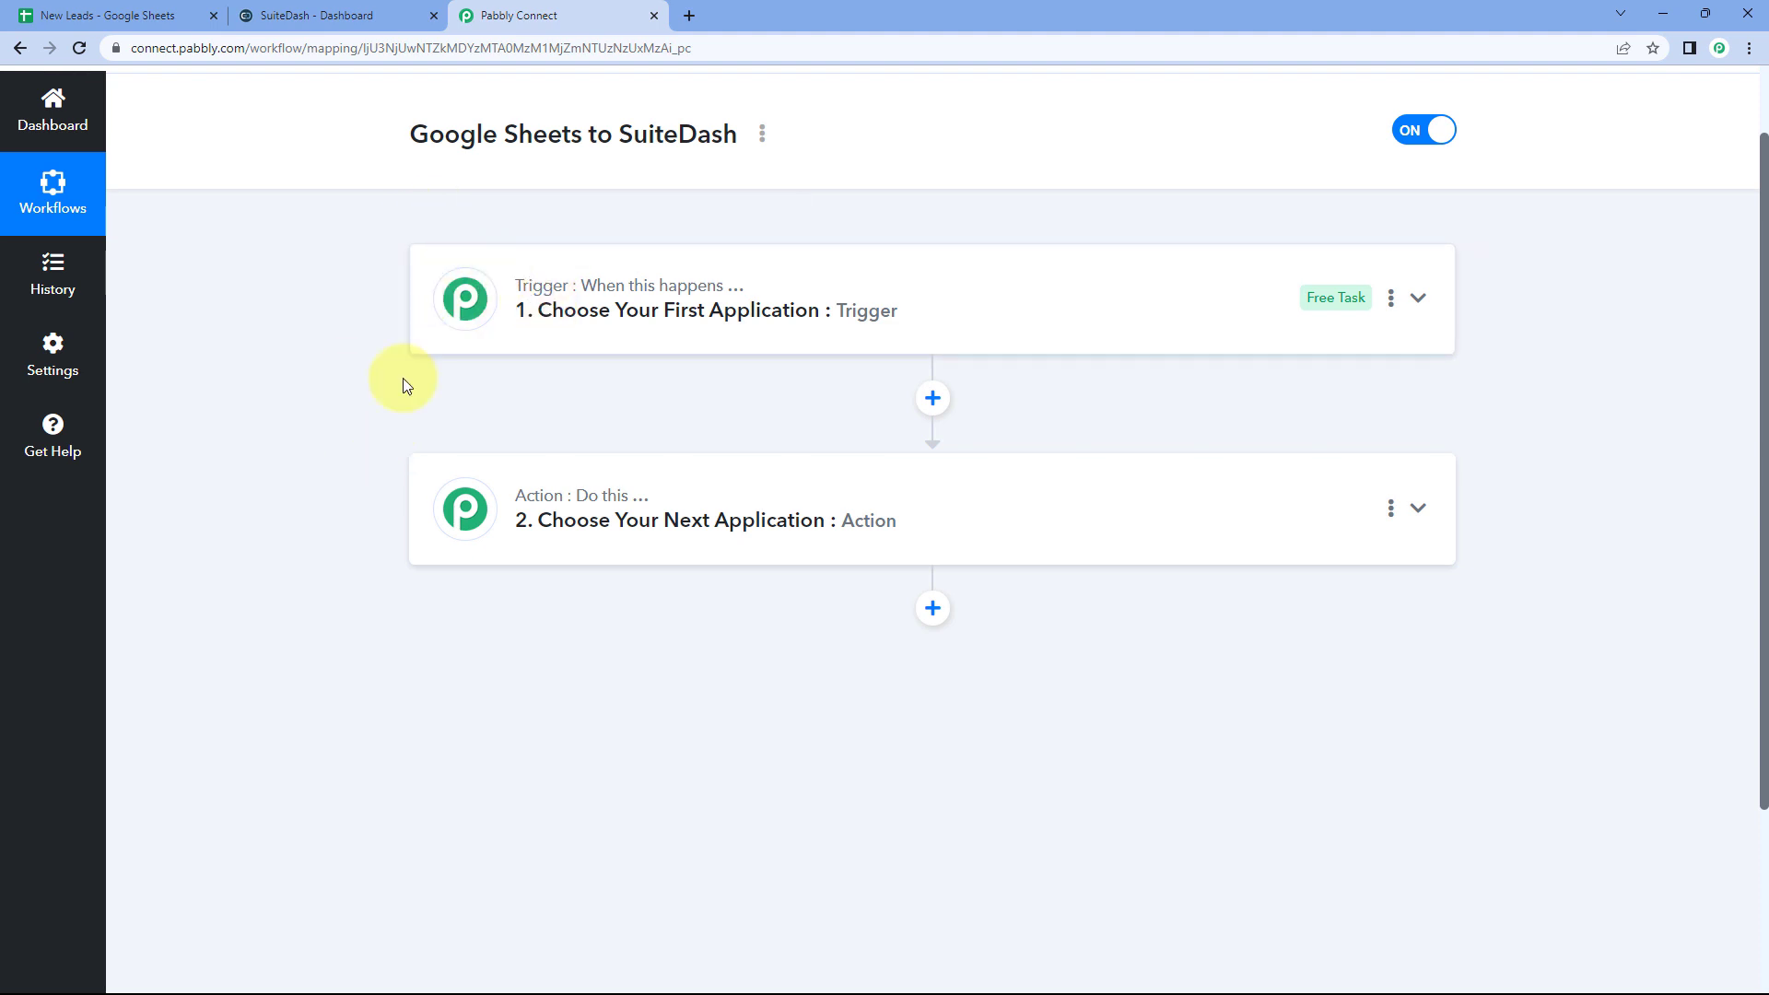
mouse_move(520, 503)
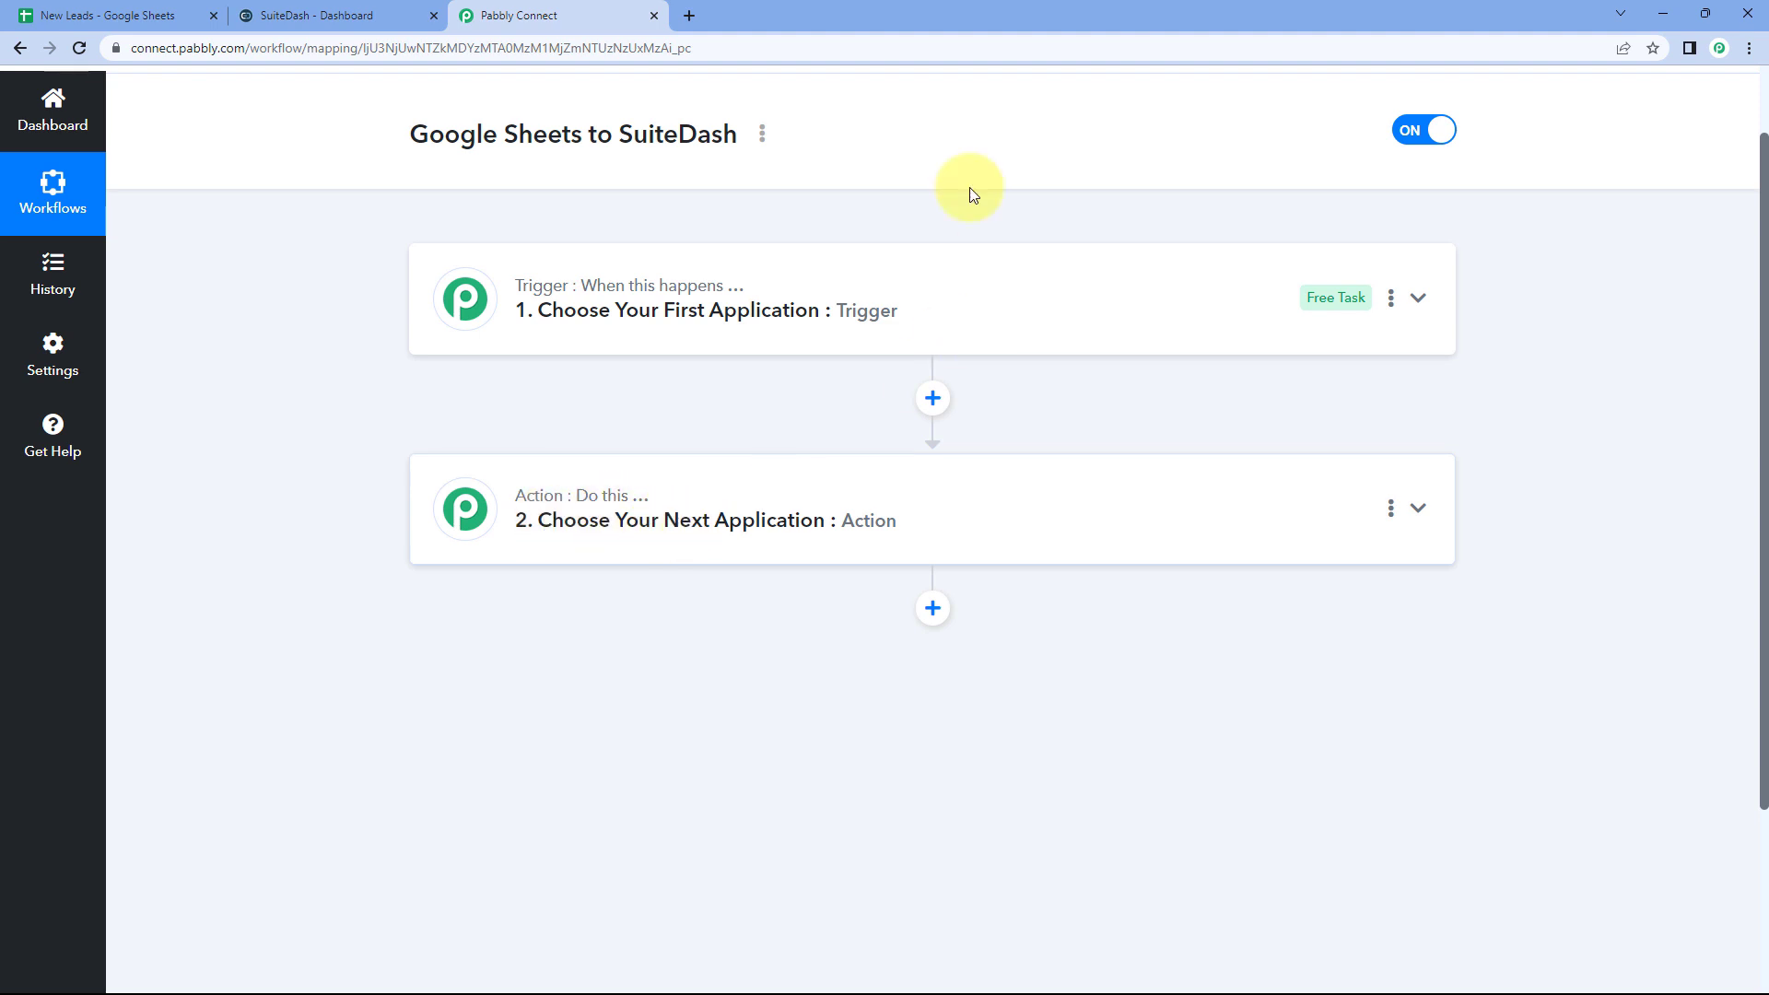
Step: Expand the trigger step and look over the New Leads spreadsheet
left_click(801, 284)
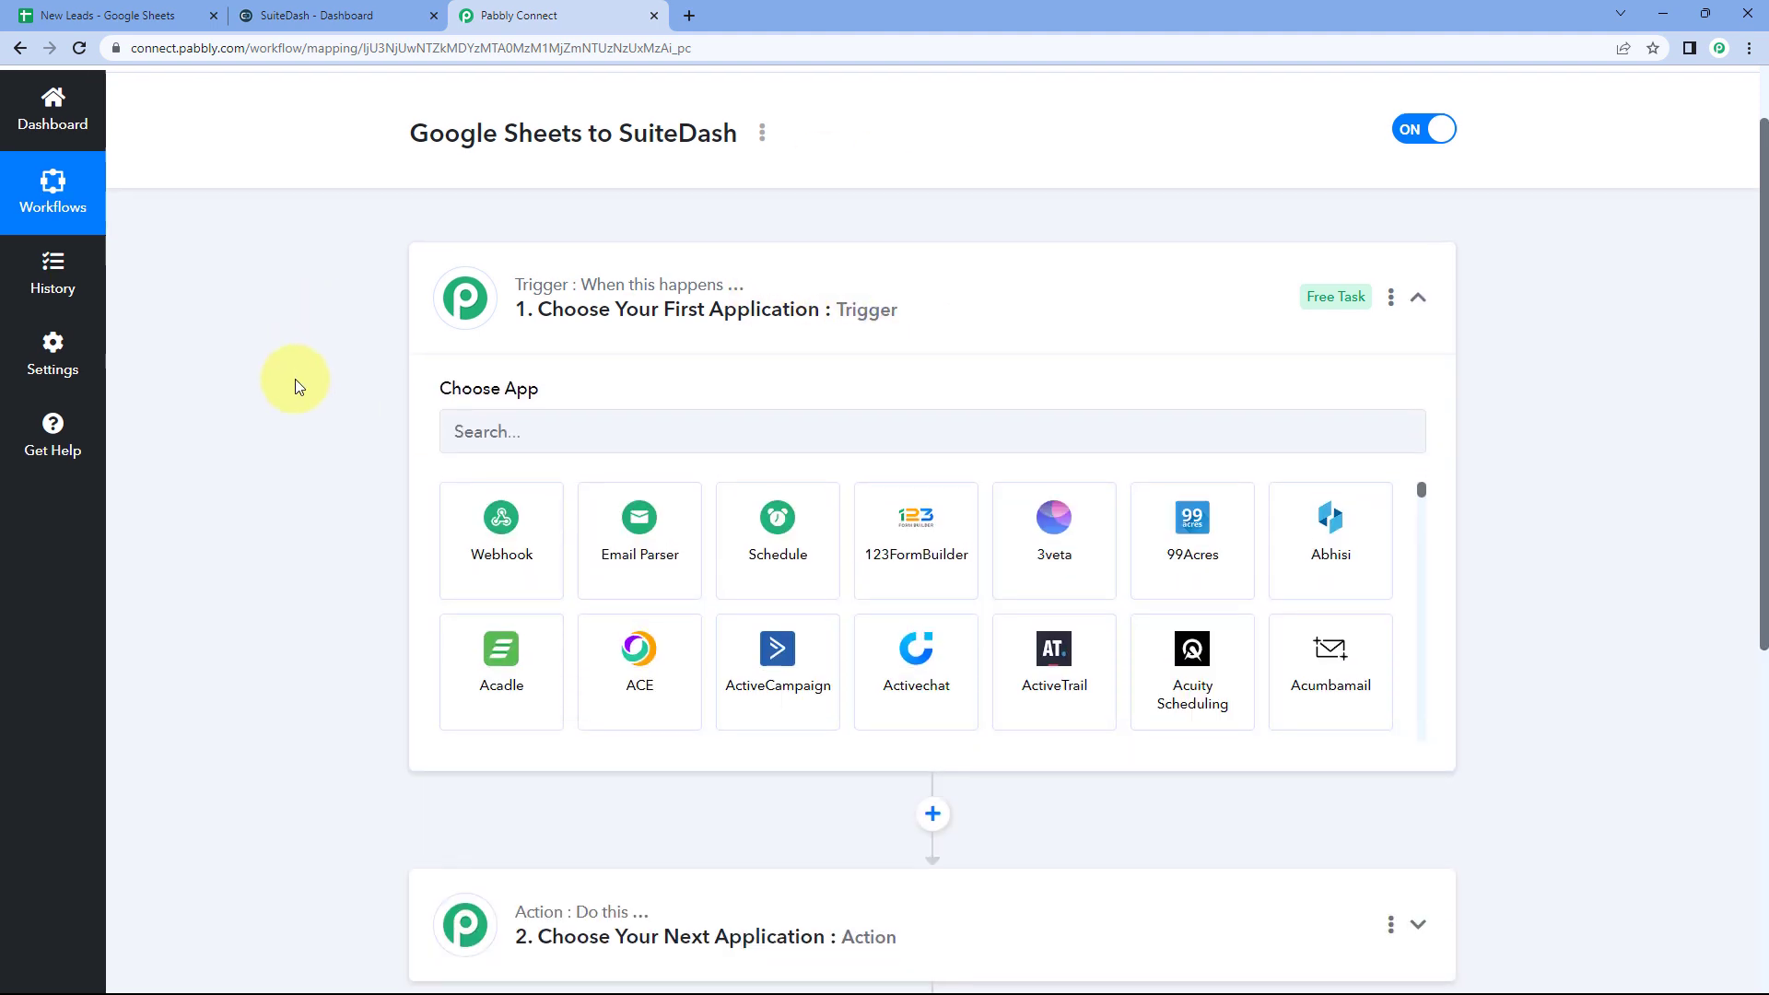
scroll(295, 379, "down", 2)
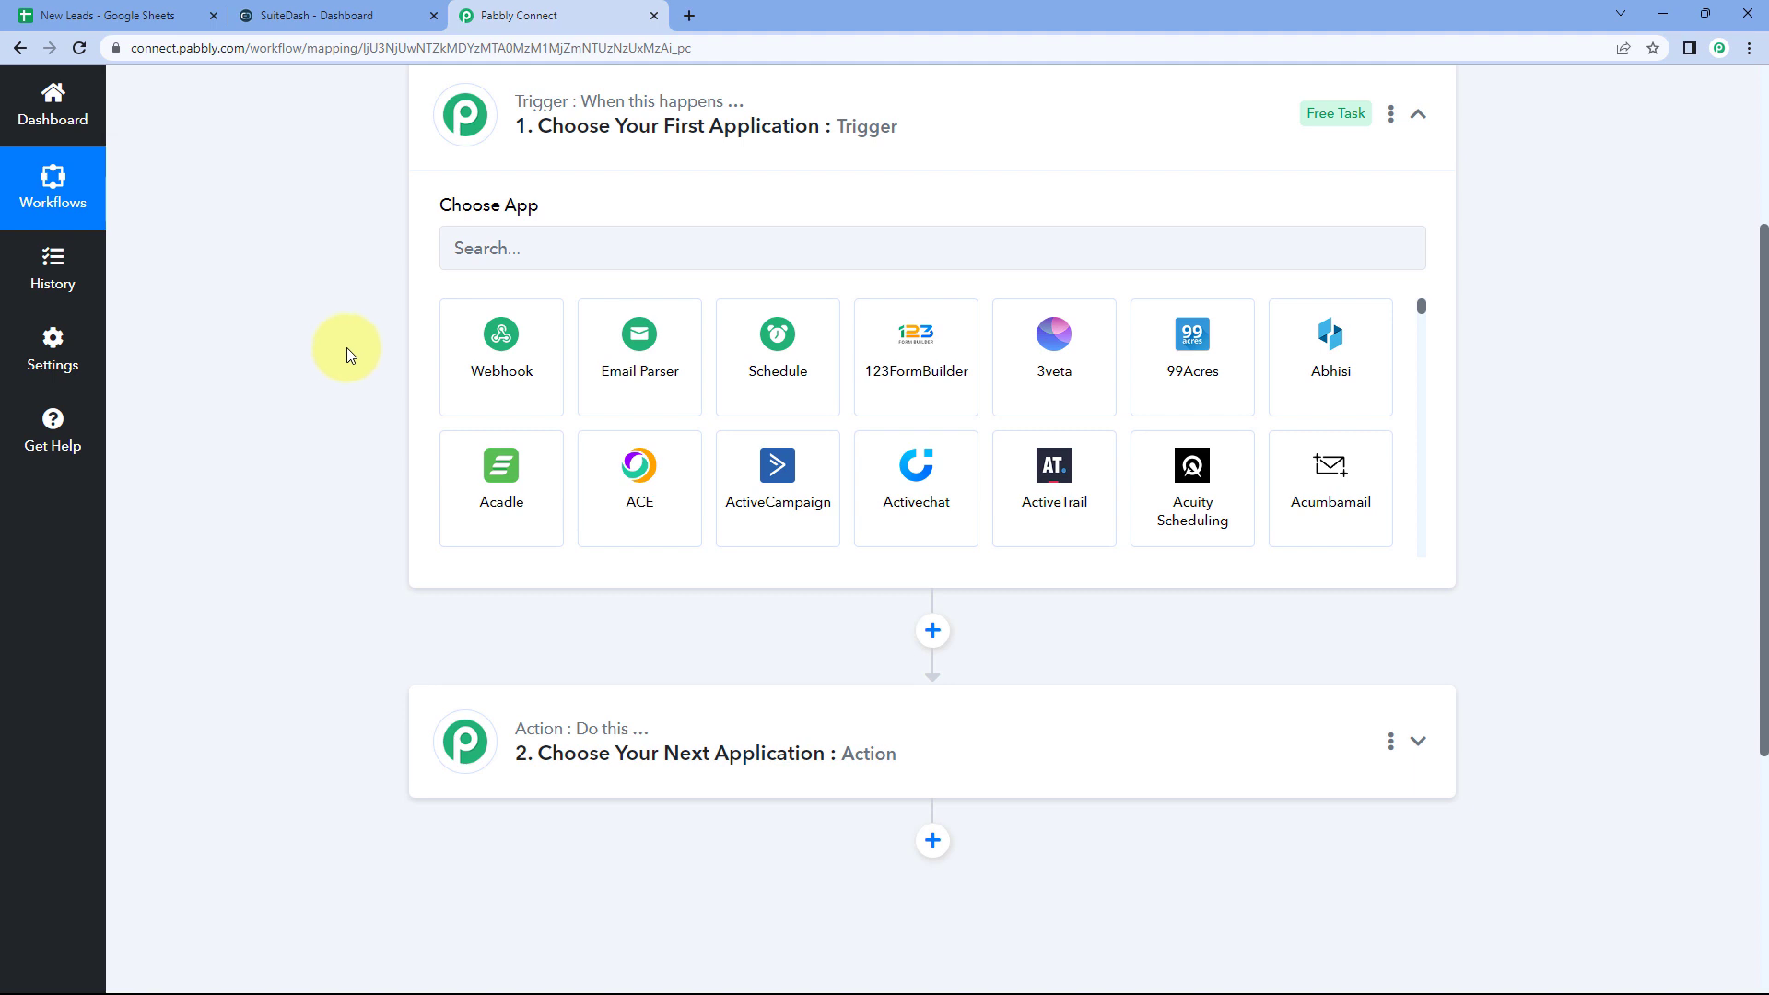
left_click(149, 13)
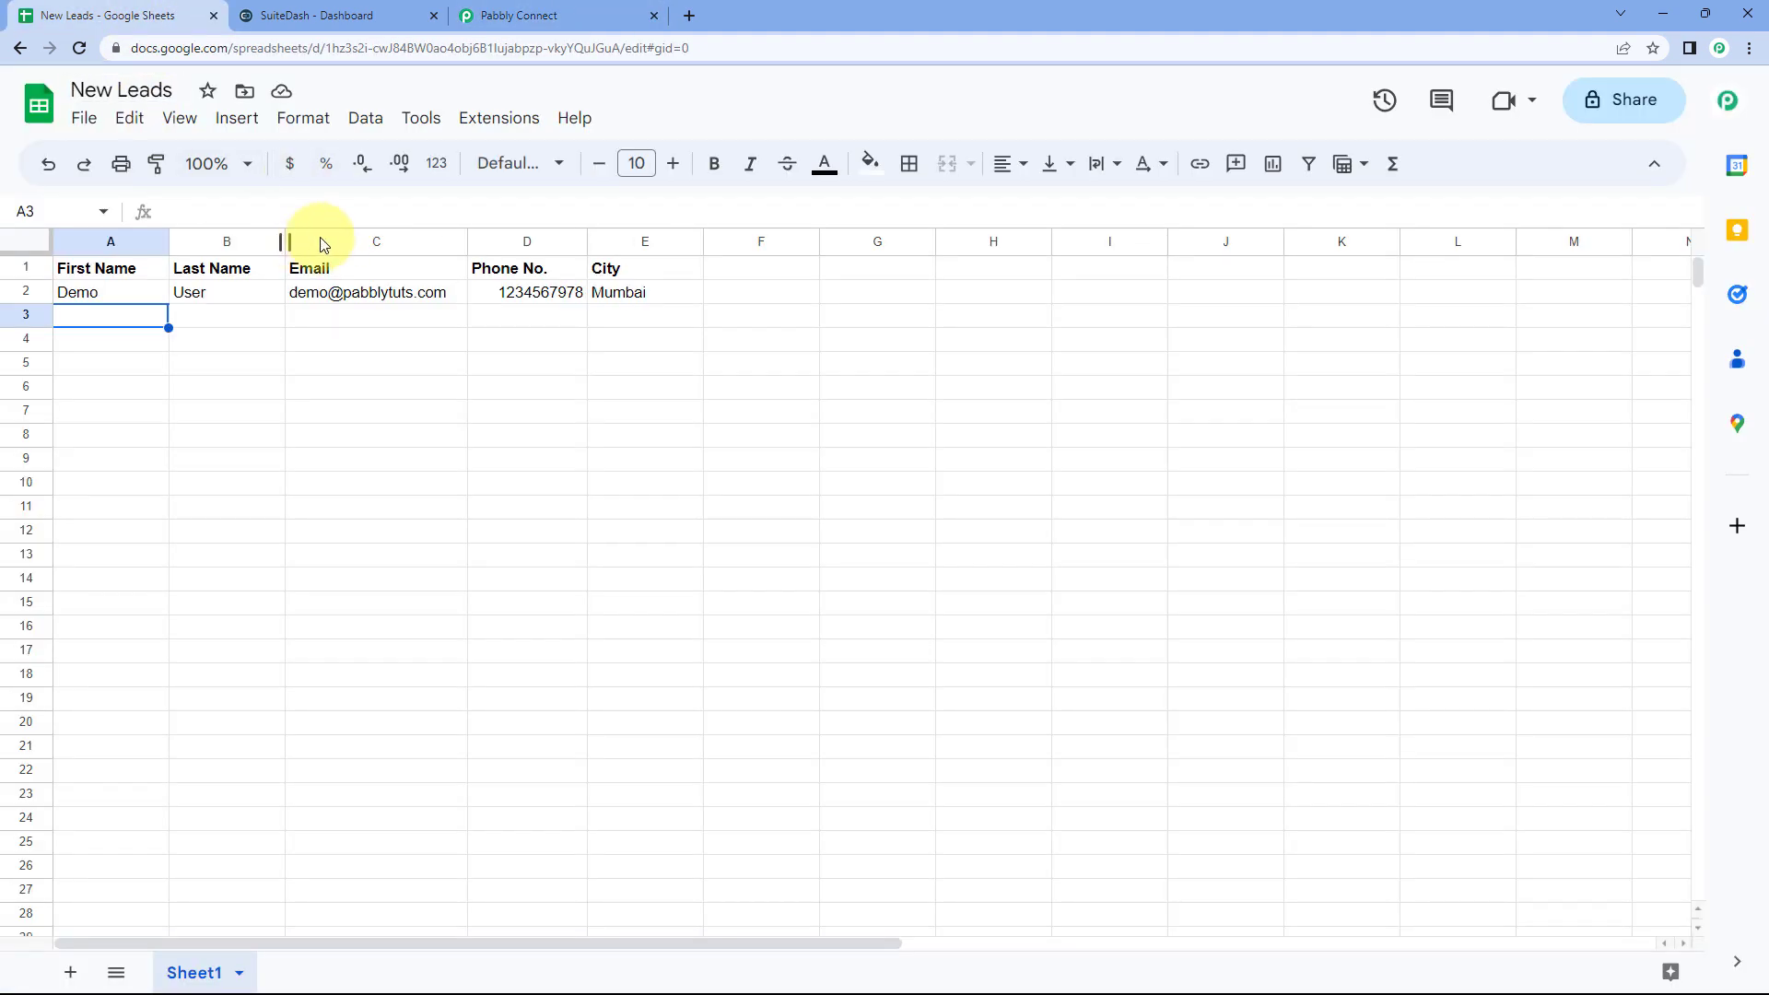
left_click(553, 16)
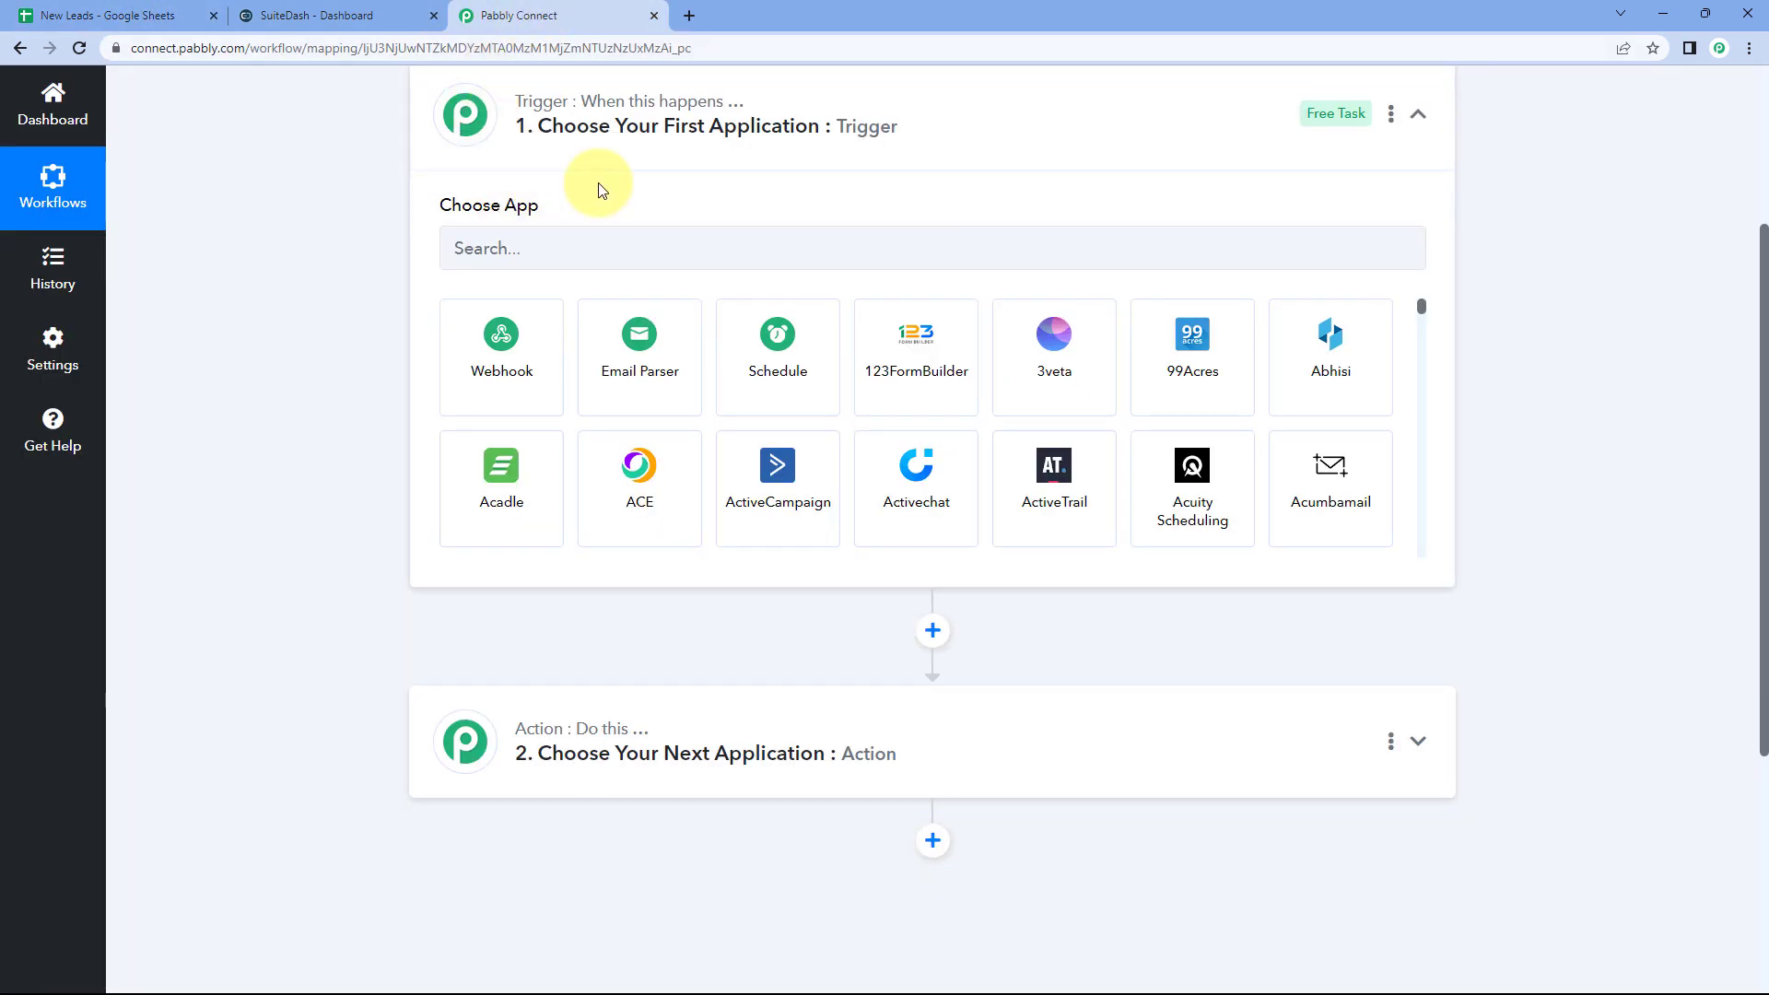
left_click(159, 9)
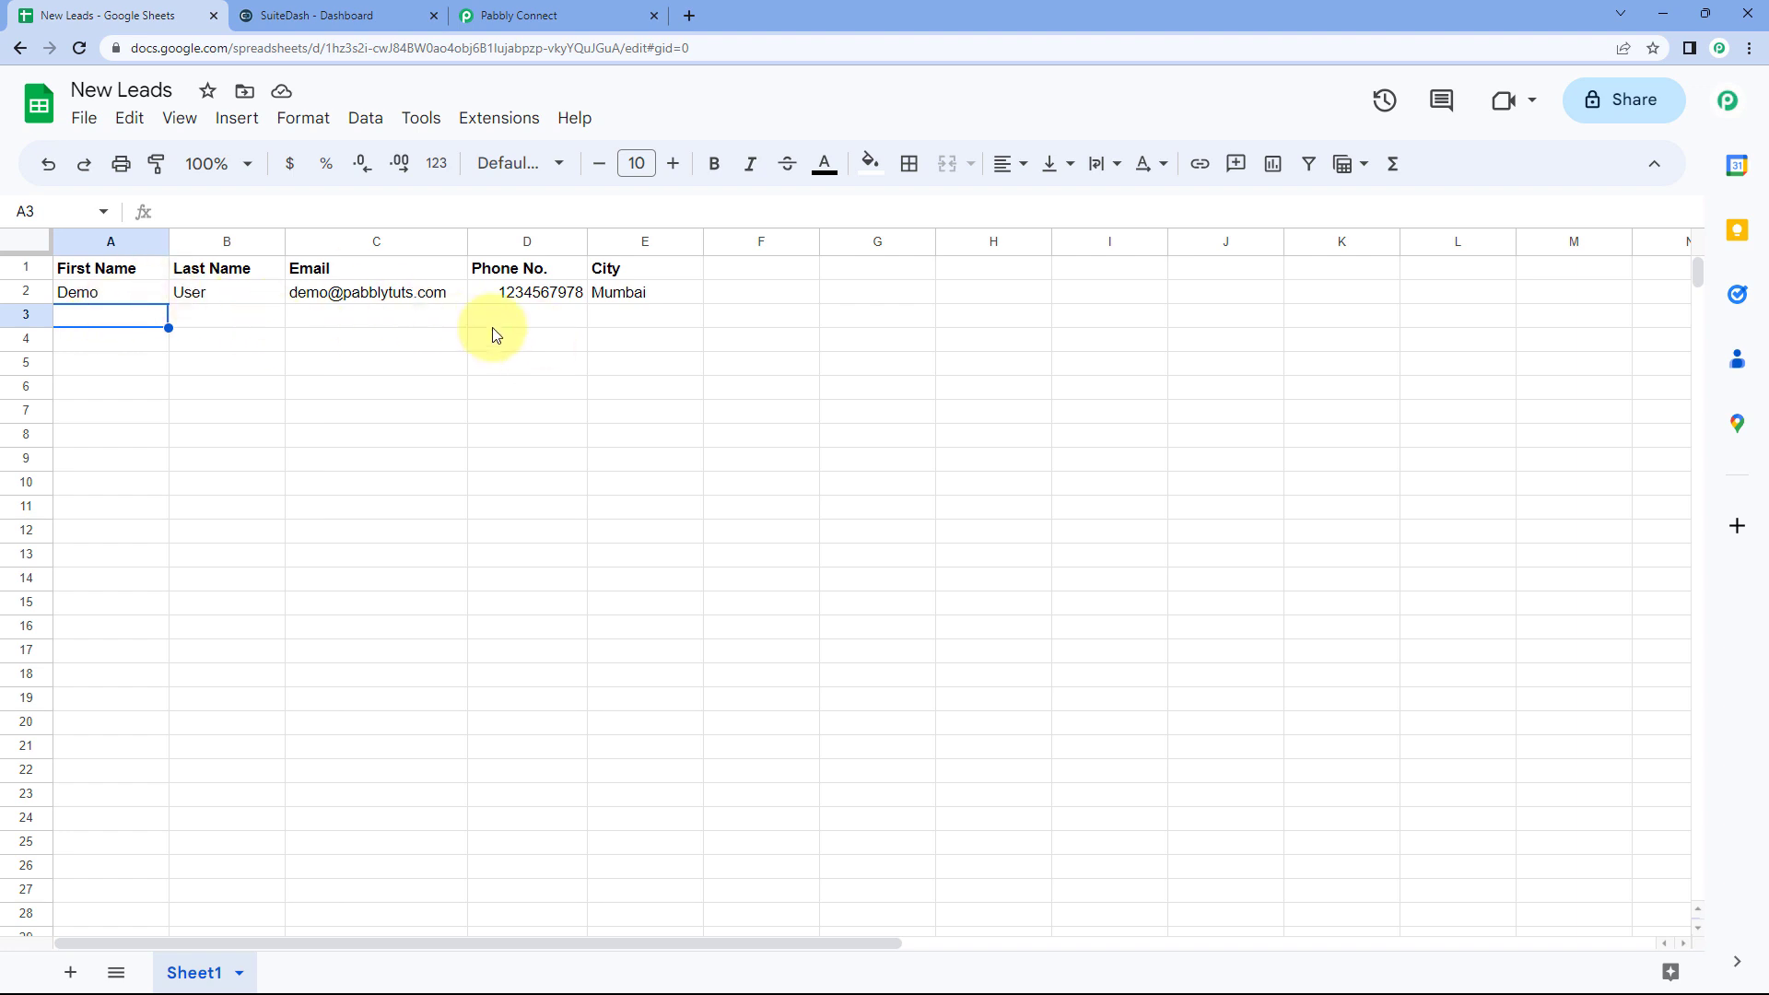
left_click(497, 13)
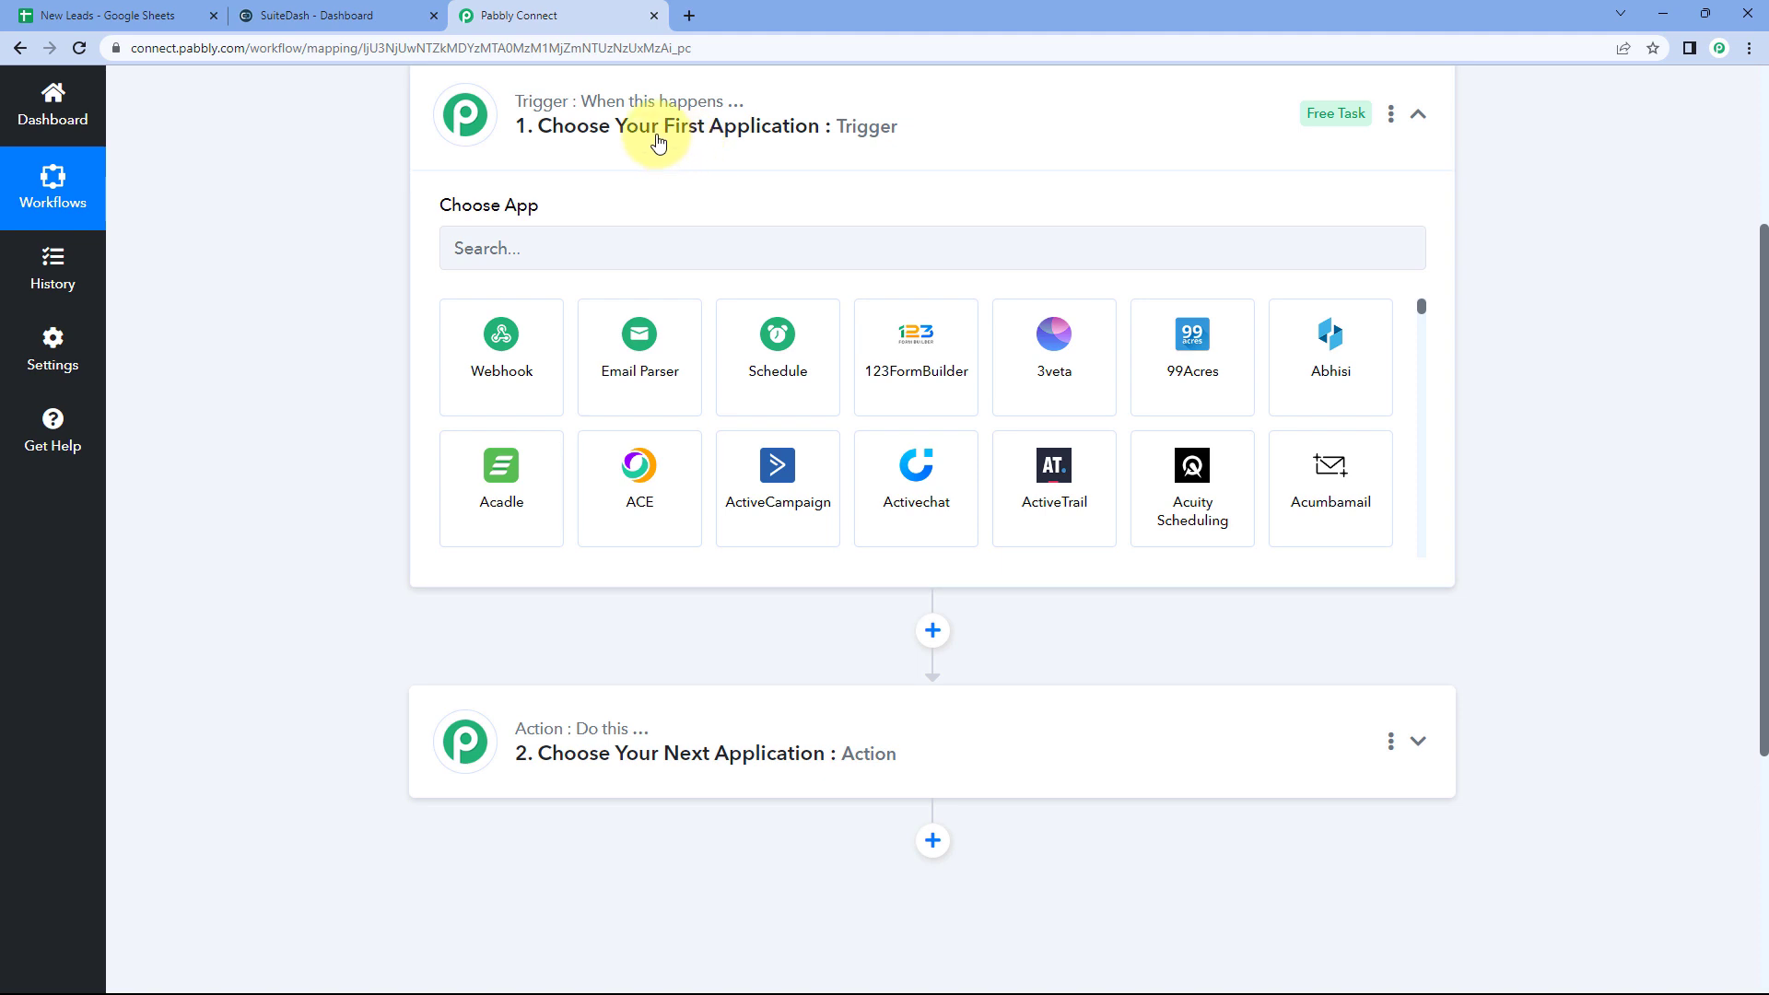
left_click(136, 13)
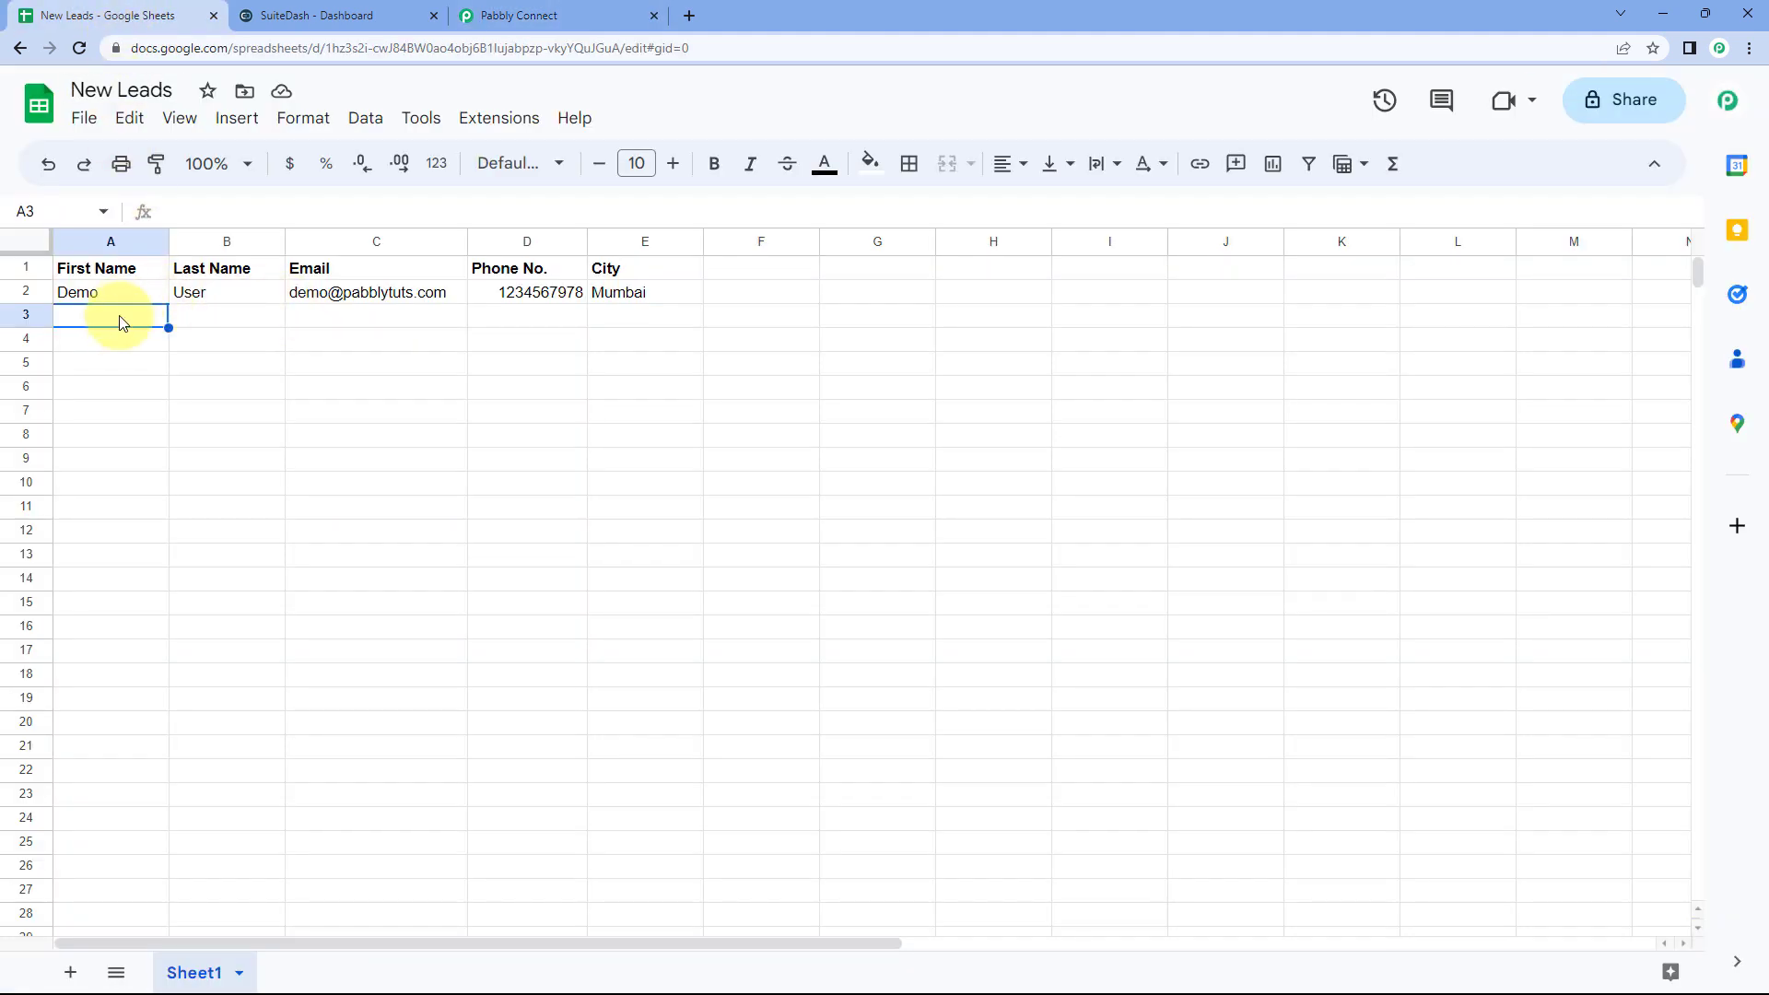
left_click(553, 16)
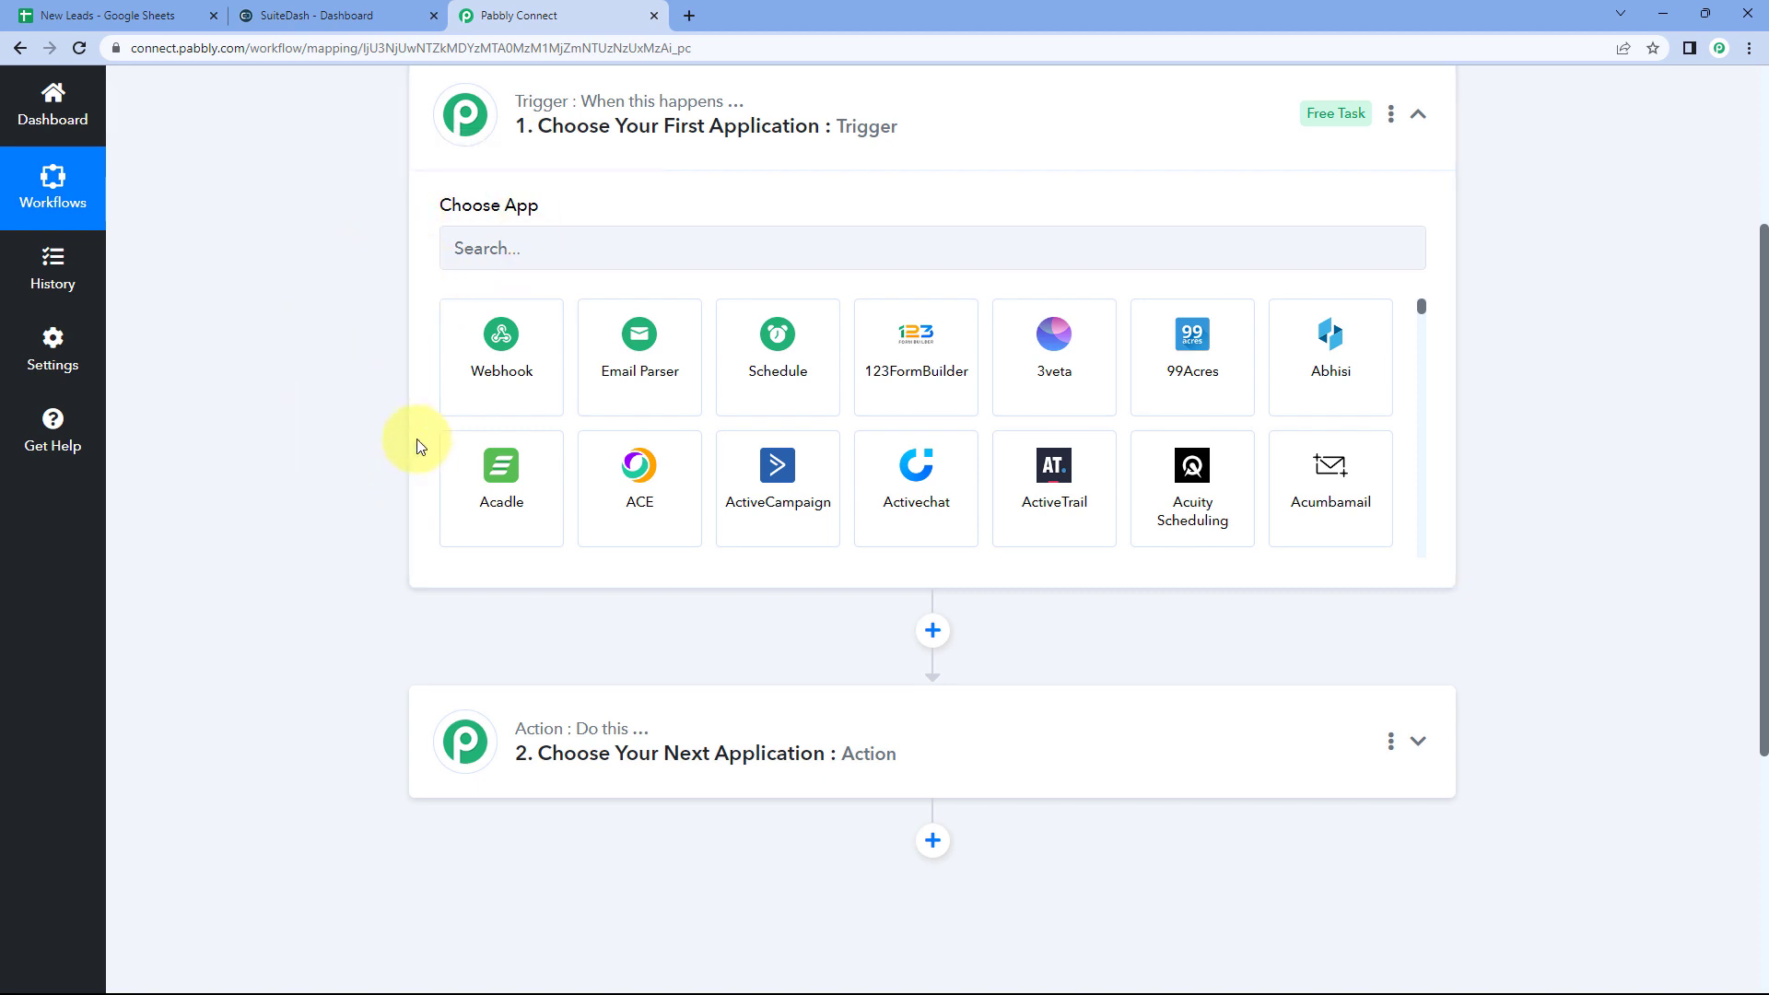
left_click(158, 5)
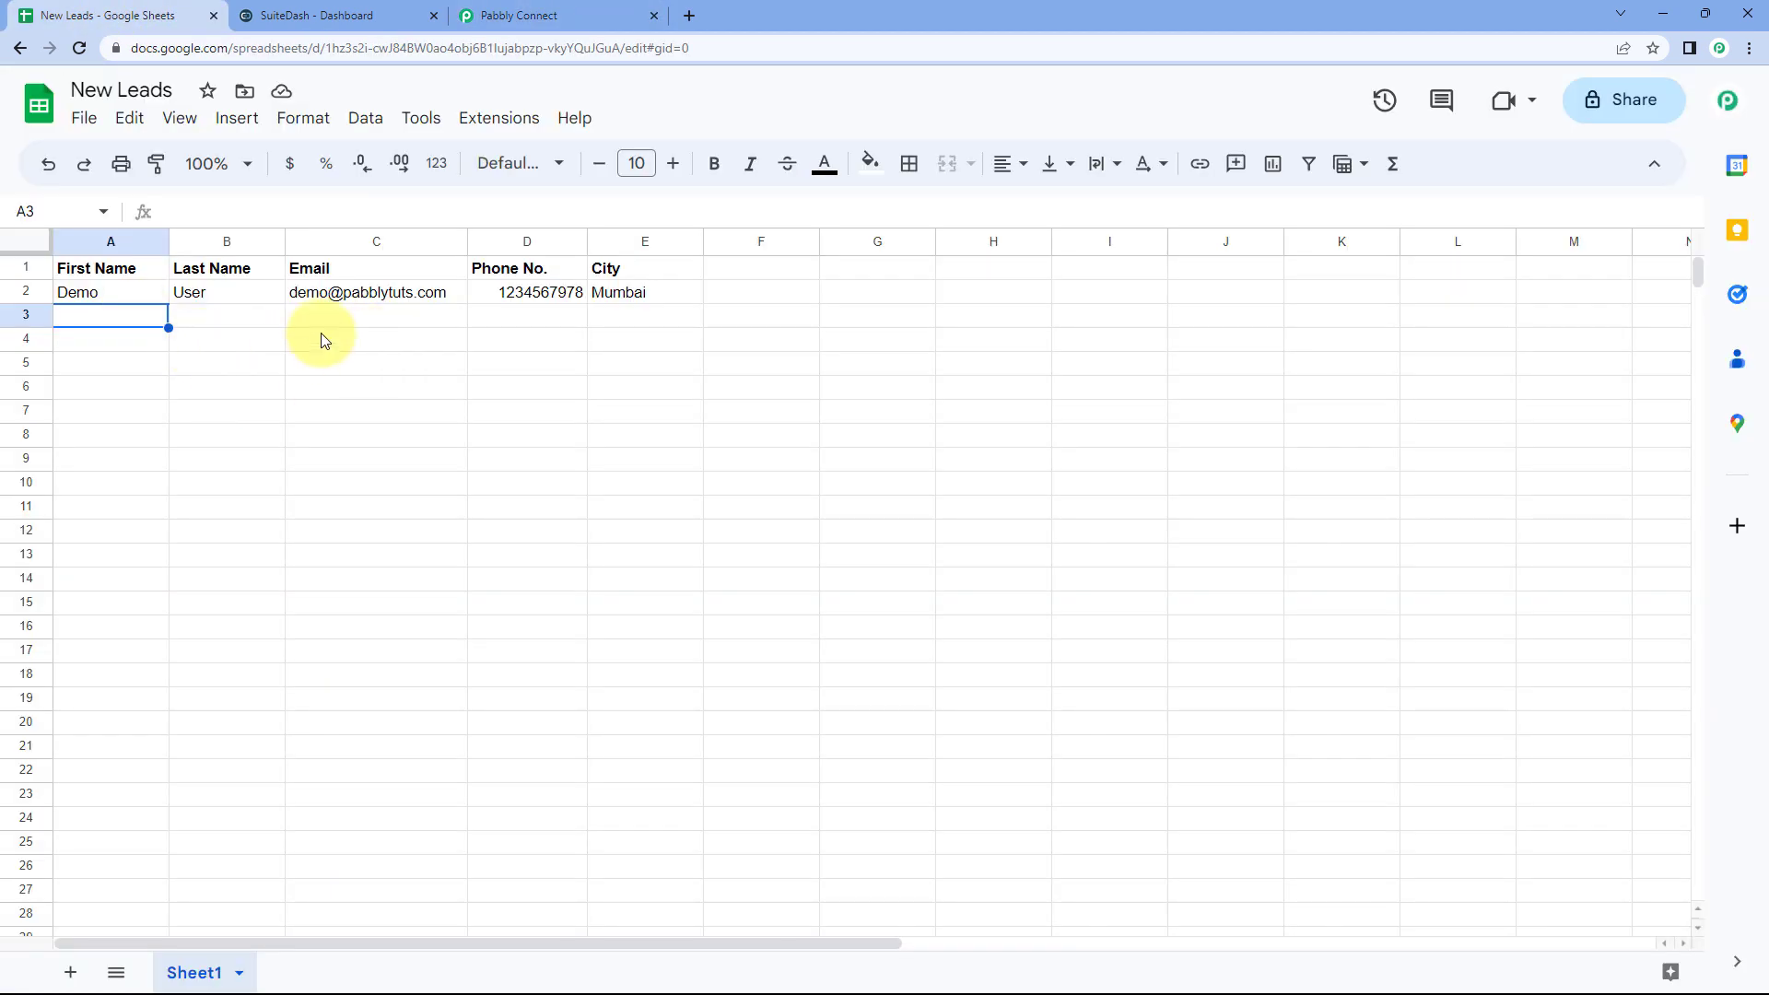
Step: Check the SuiteDash dashboard, then return to the trigger's Choose App search box
left_click(360, 11)
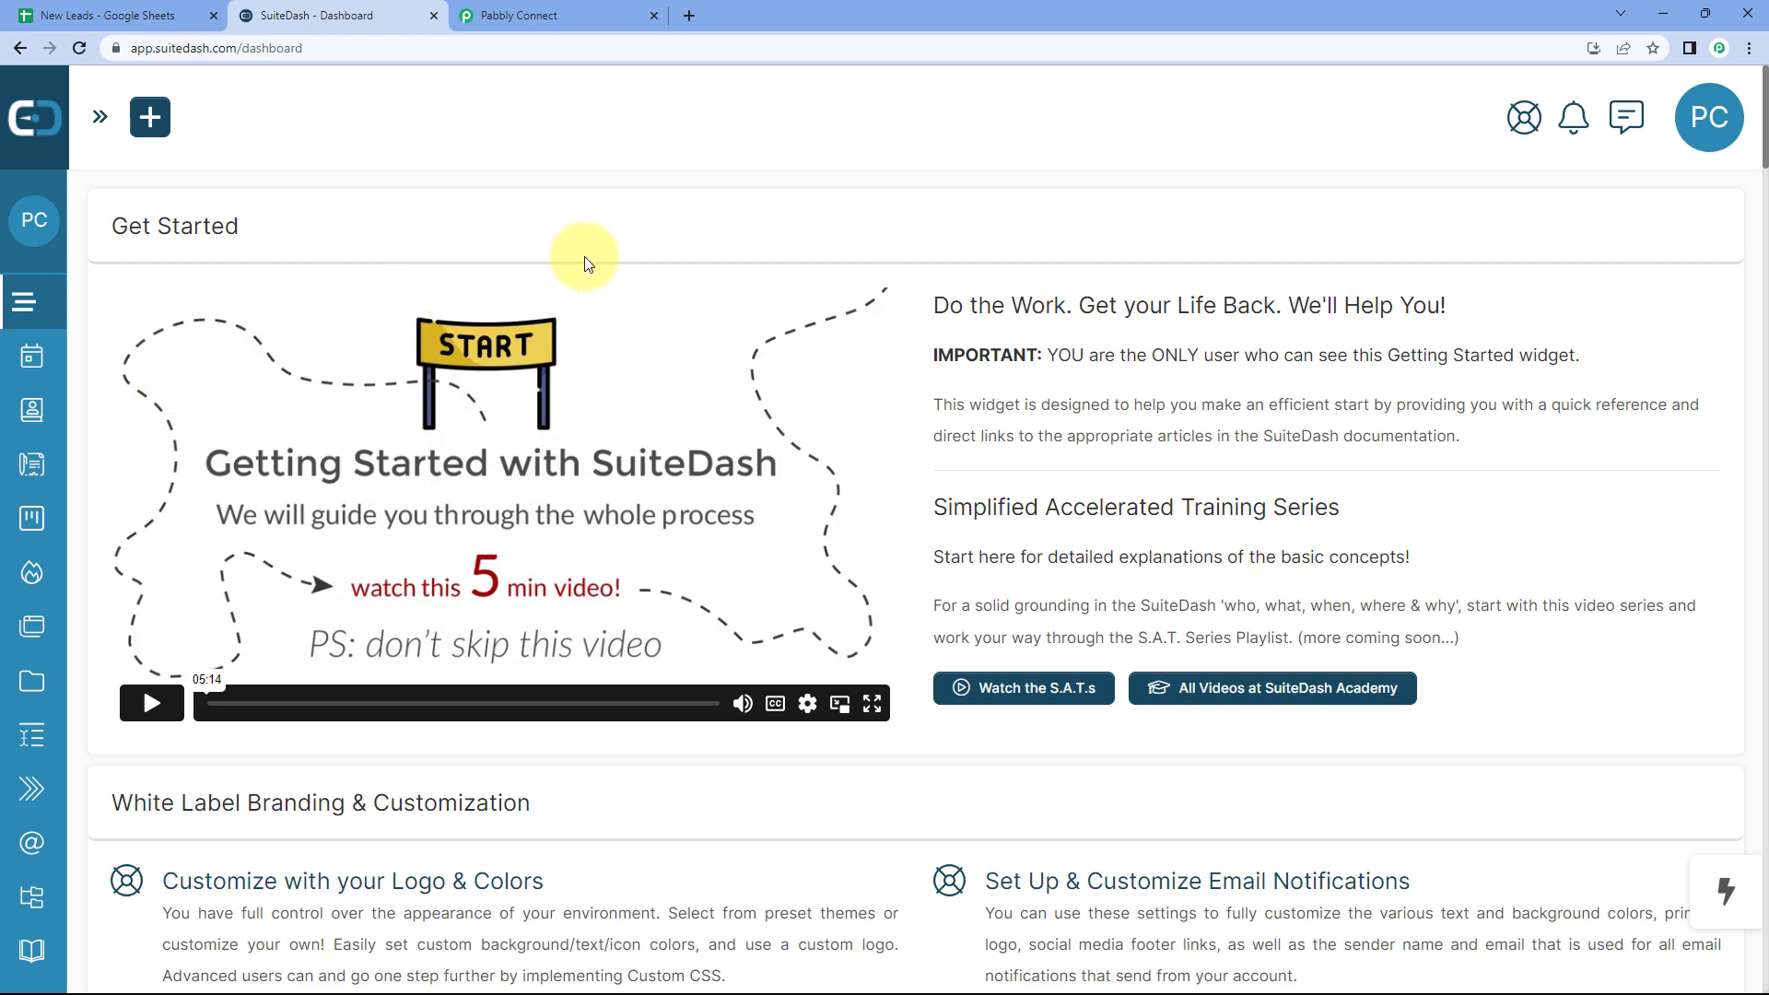
left_click(591, 9)
scroll(562, 263, "up", 1)
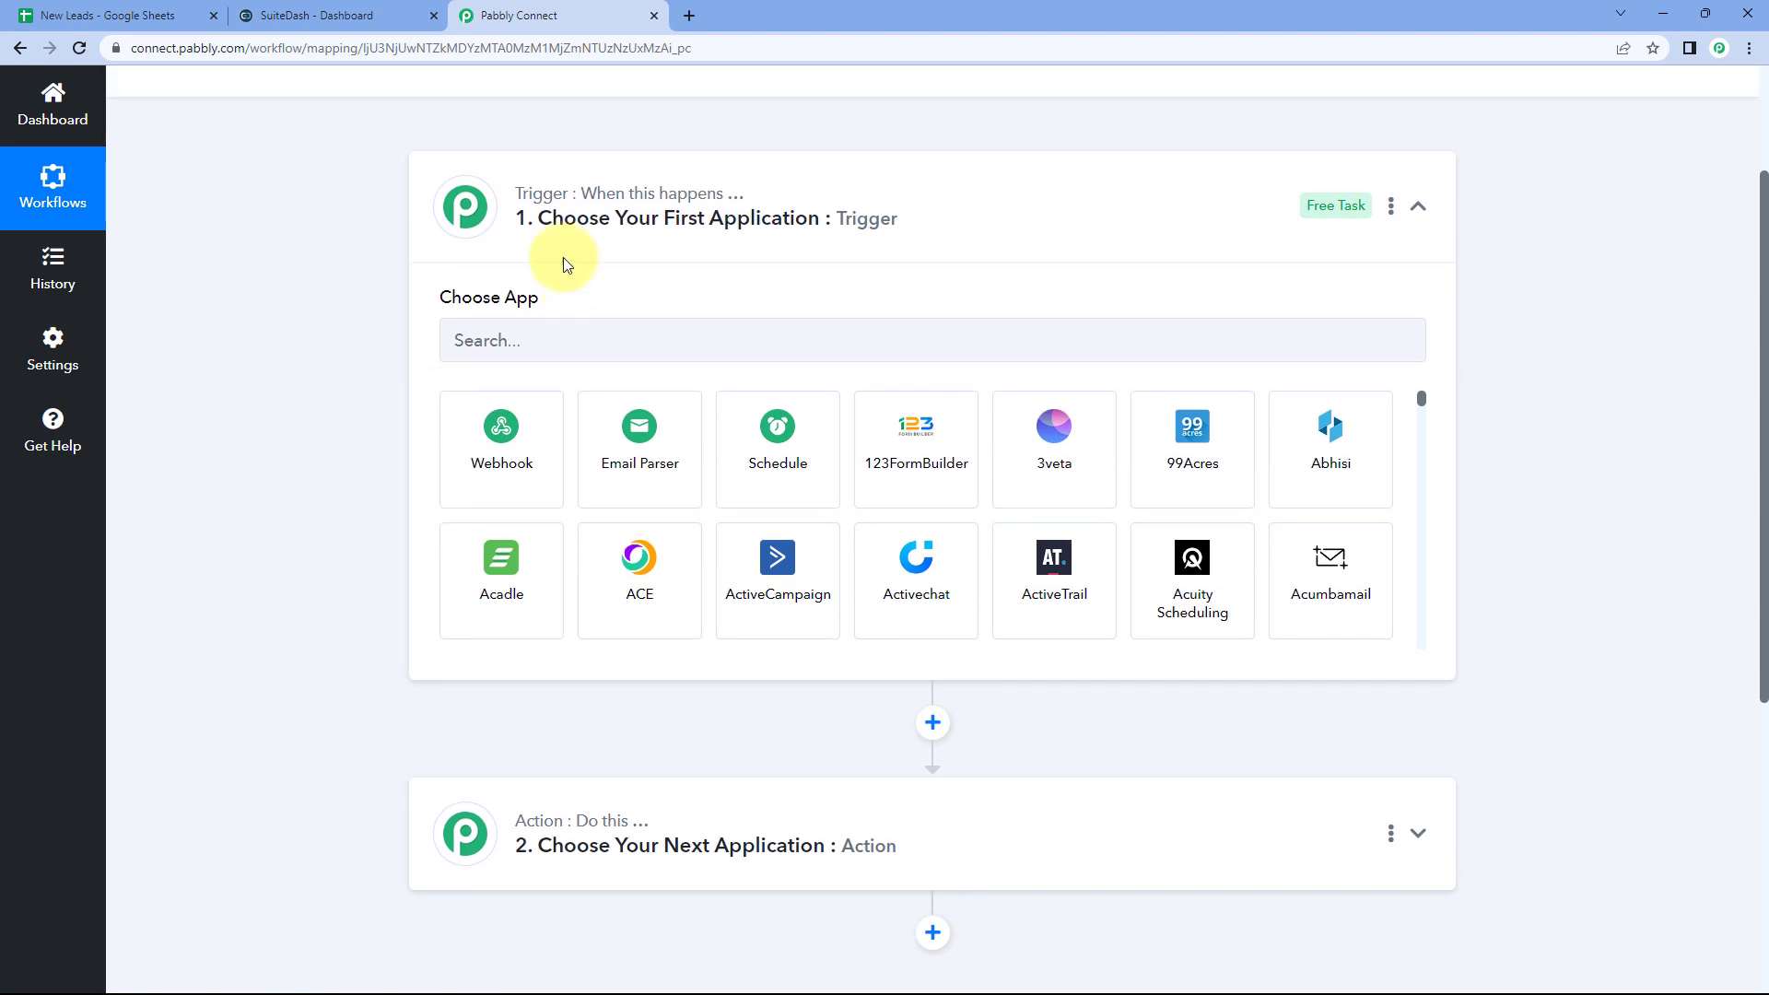
left_click(532, 337)
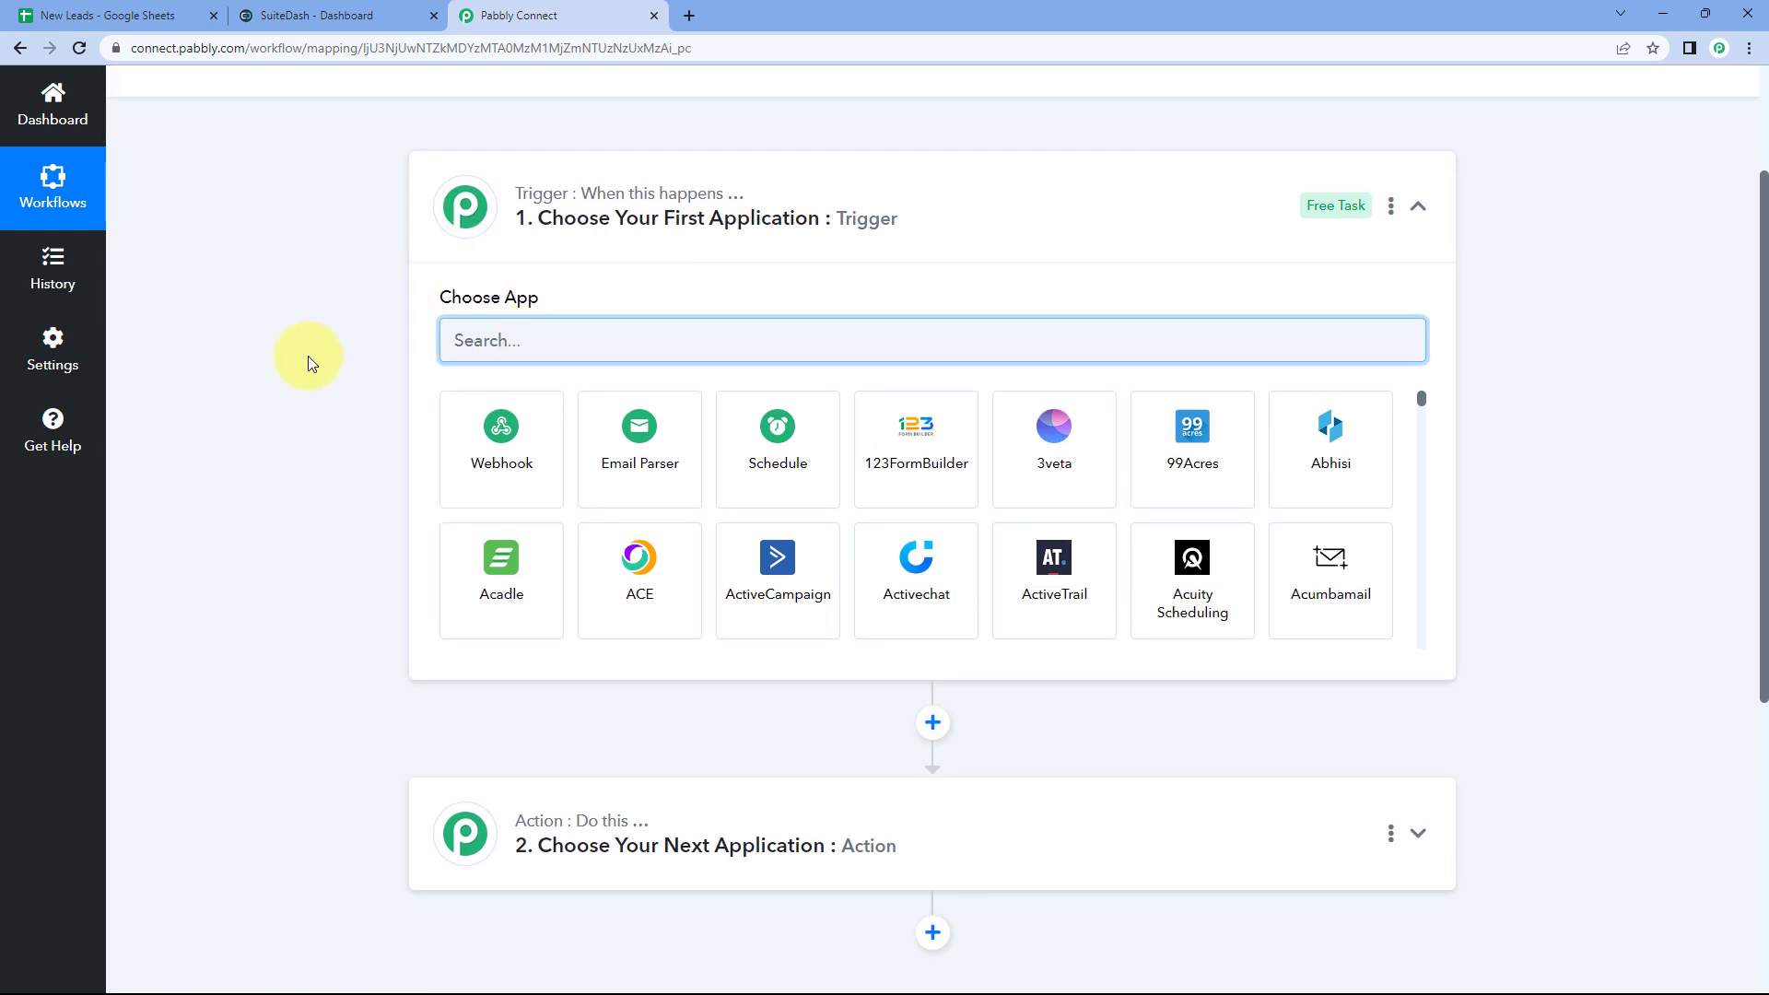
Step: Set the trigger to Google Sheets with the New or Updated Spreadsheet Row event
type("Google Sheets")
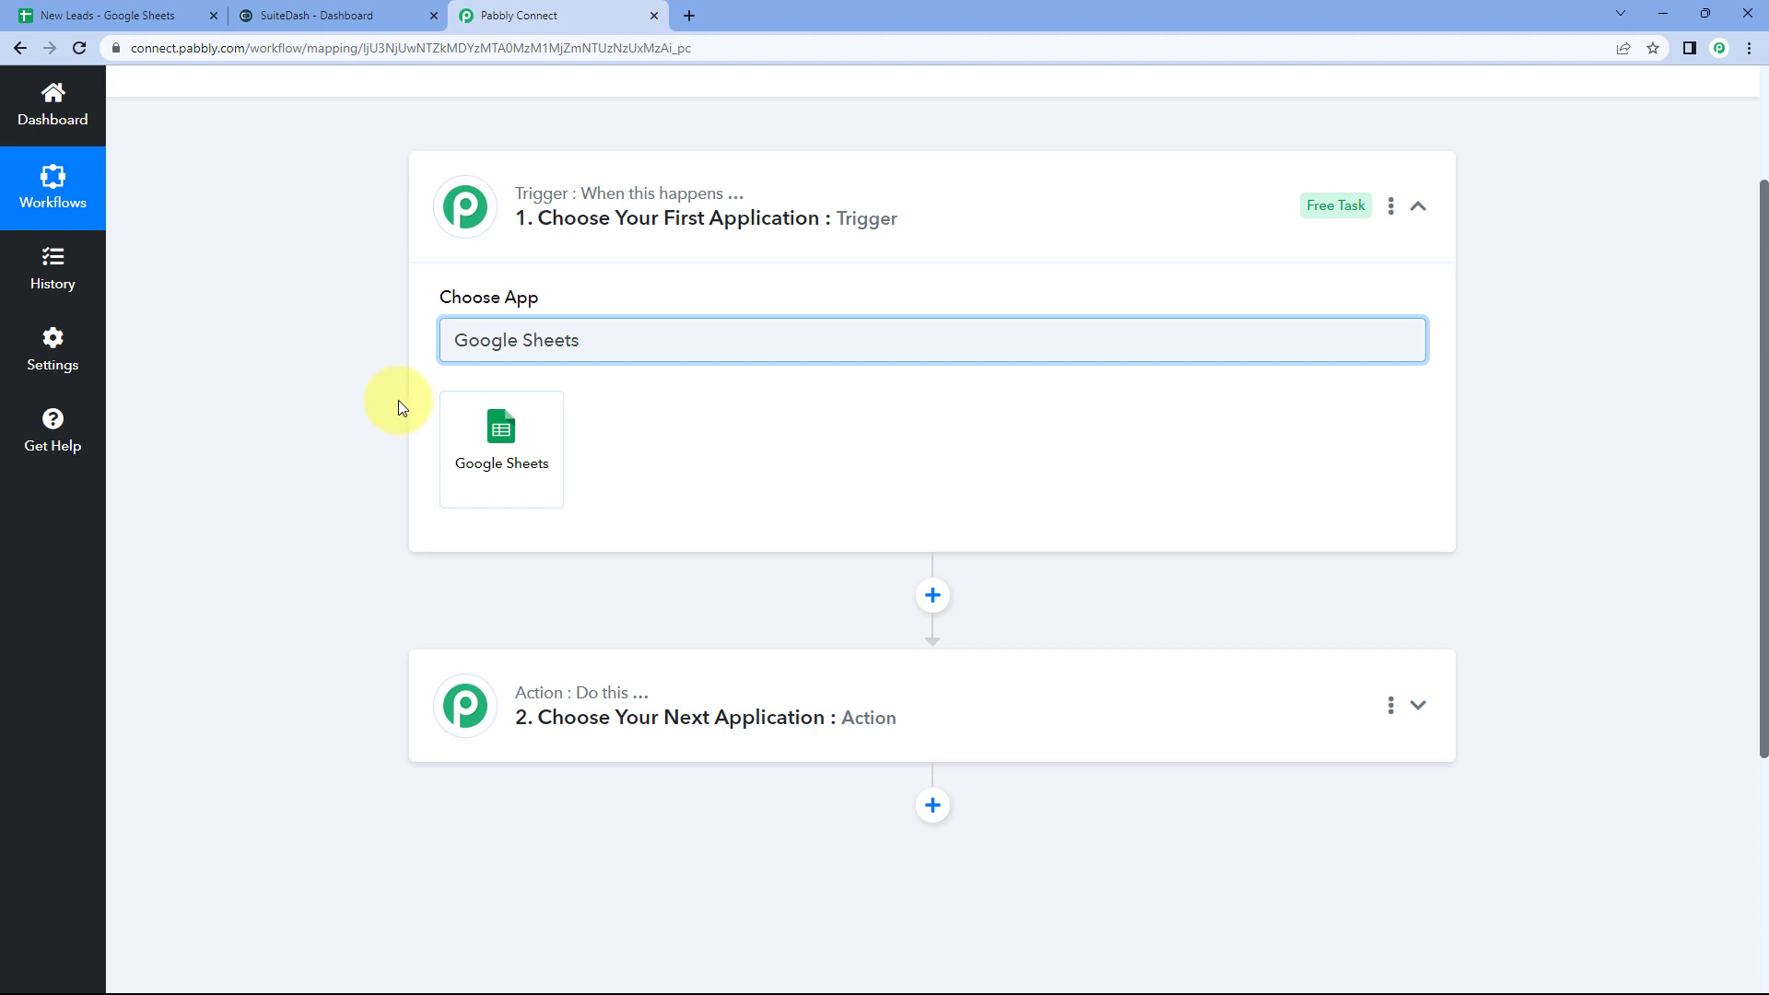
left_click(502, 442)
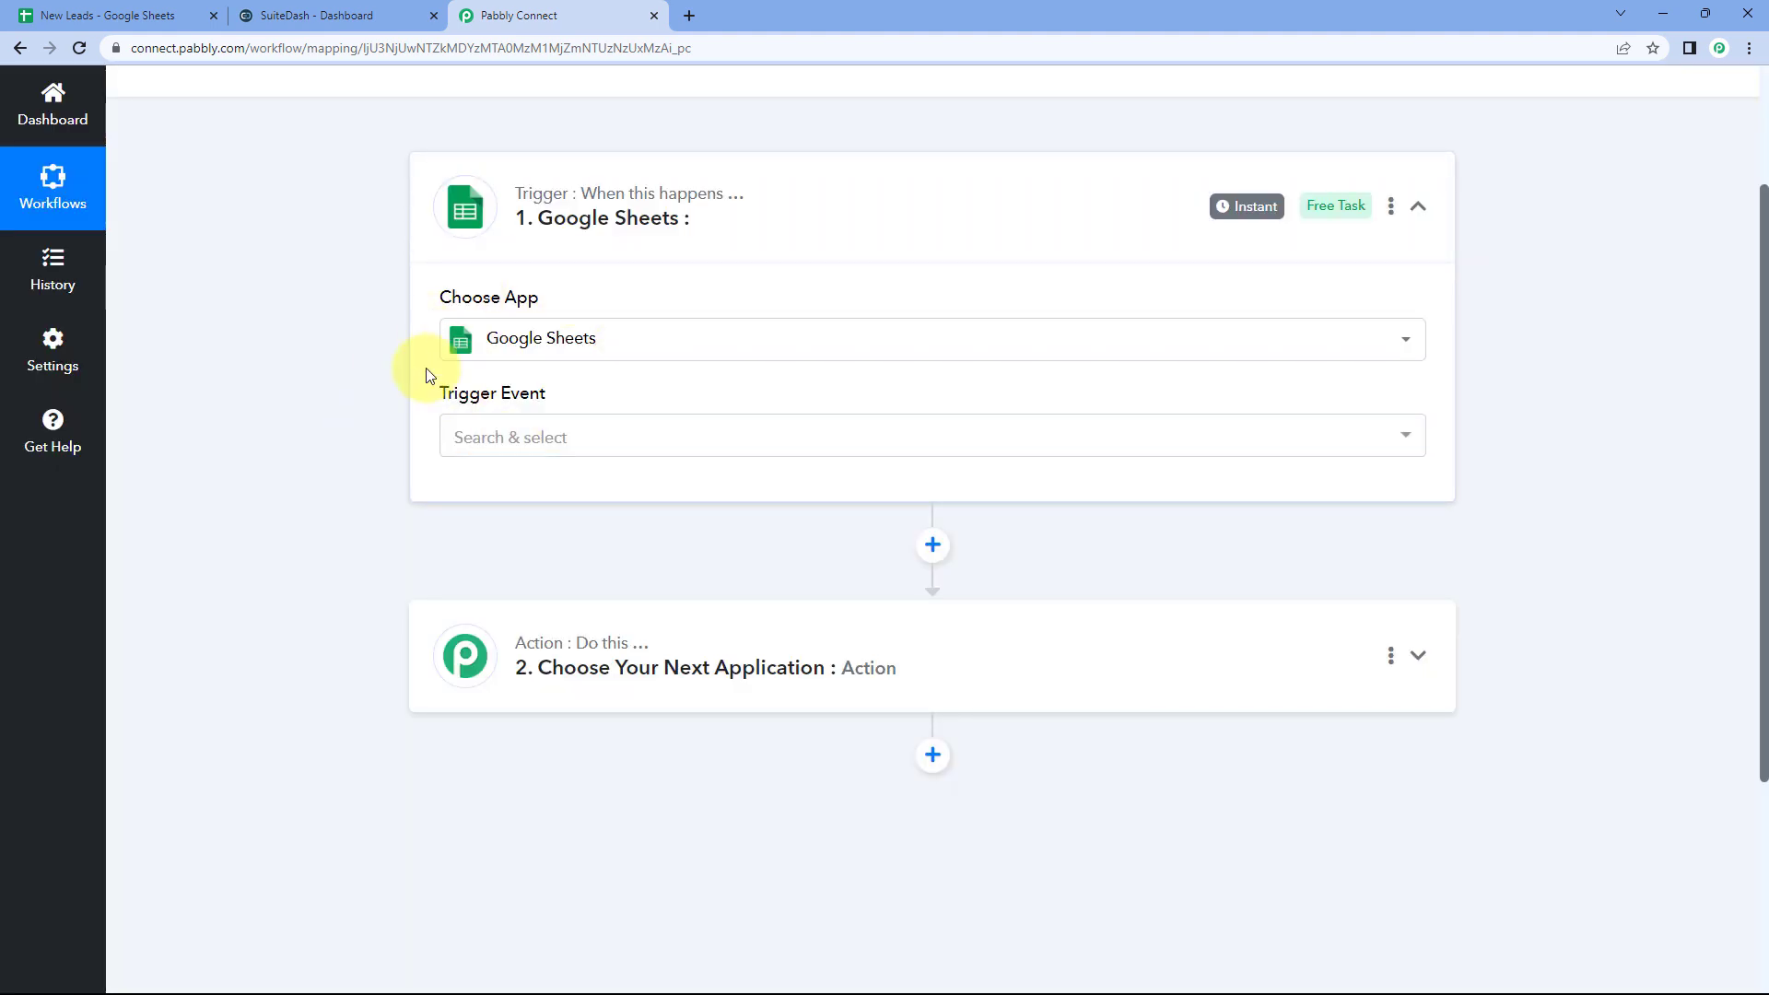
left_click(589, 434)
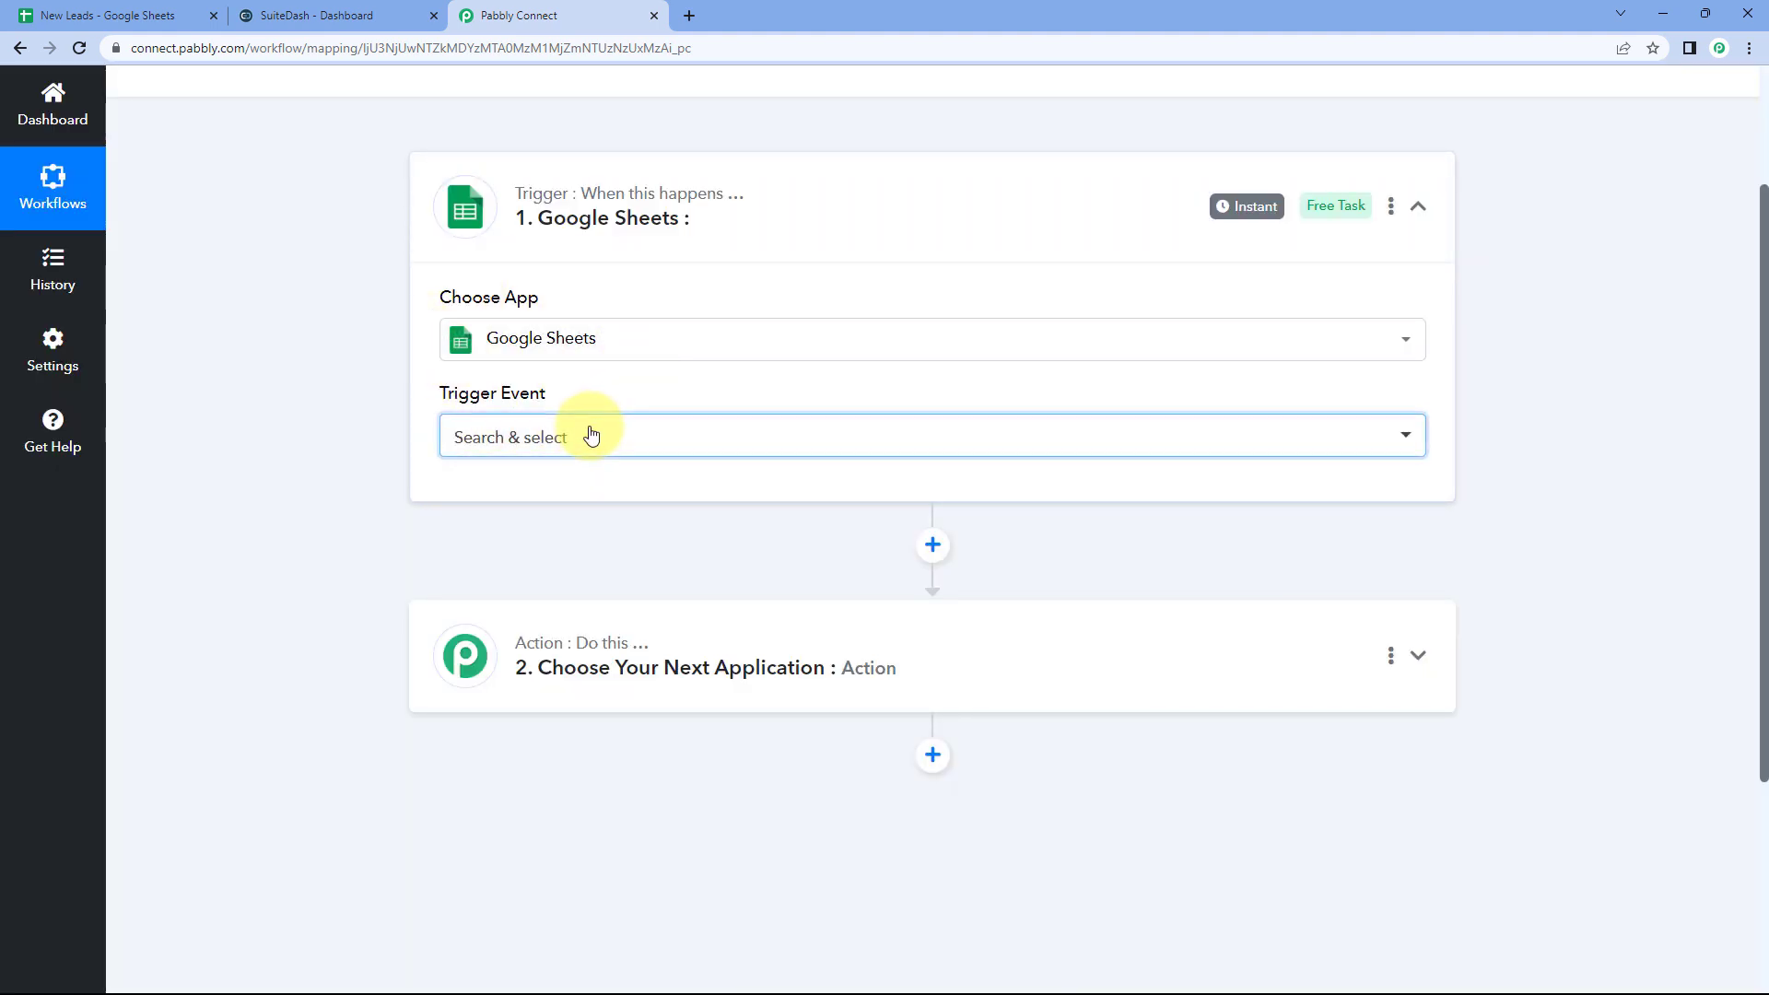
scroll(356, 413, "down", 2)
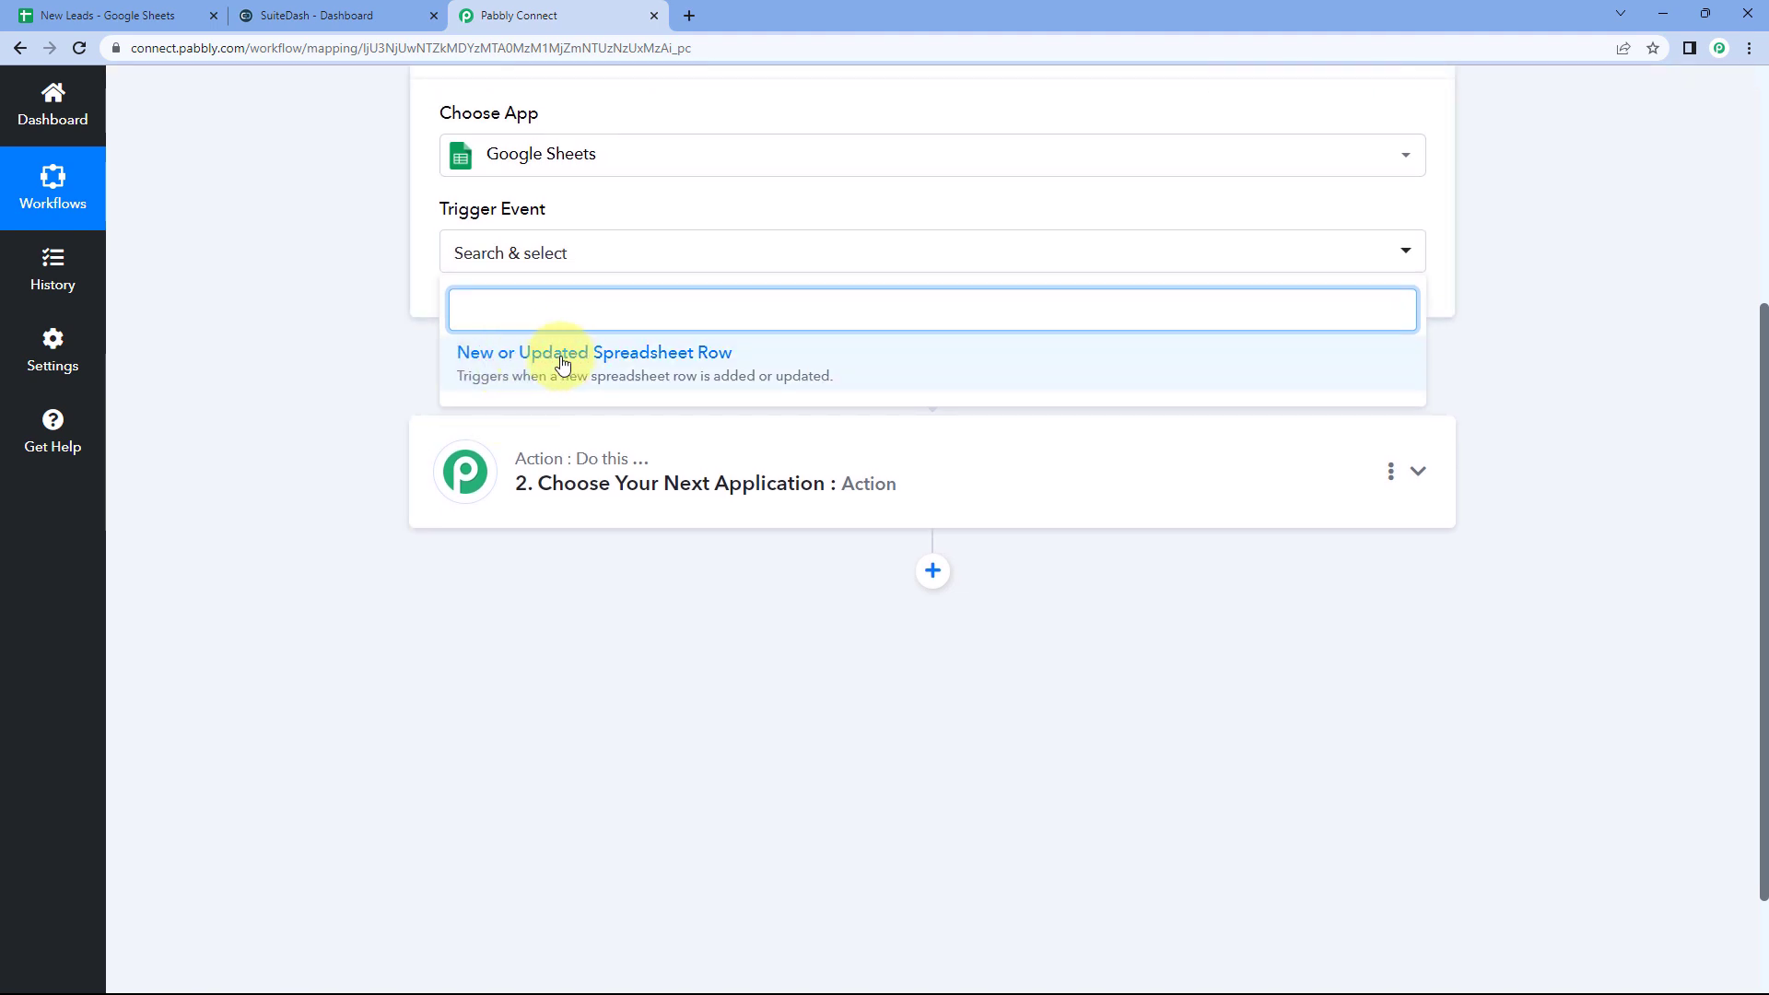
left_click(600, 364)
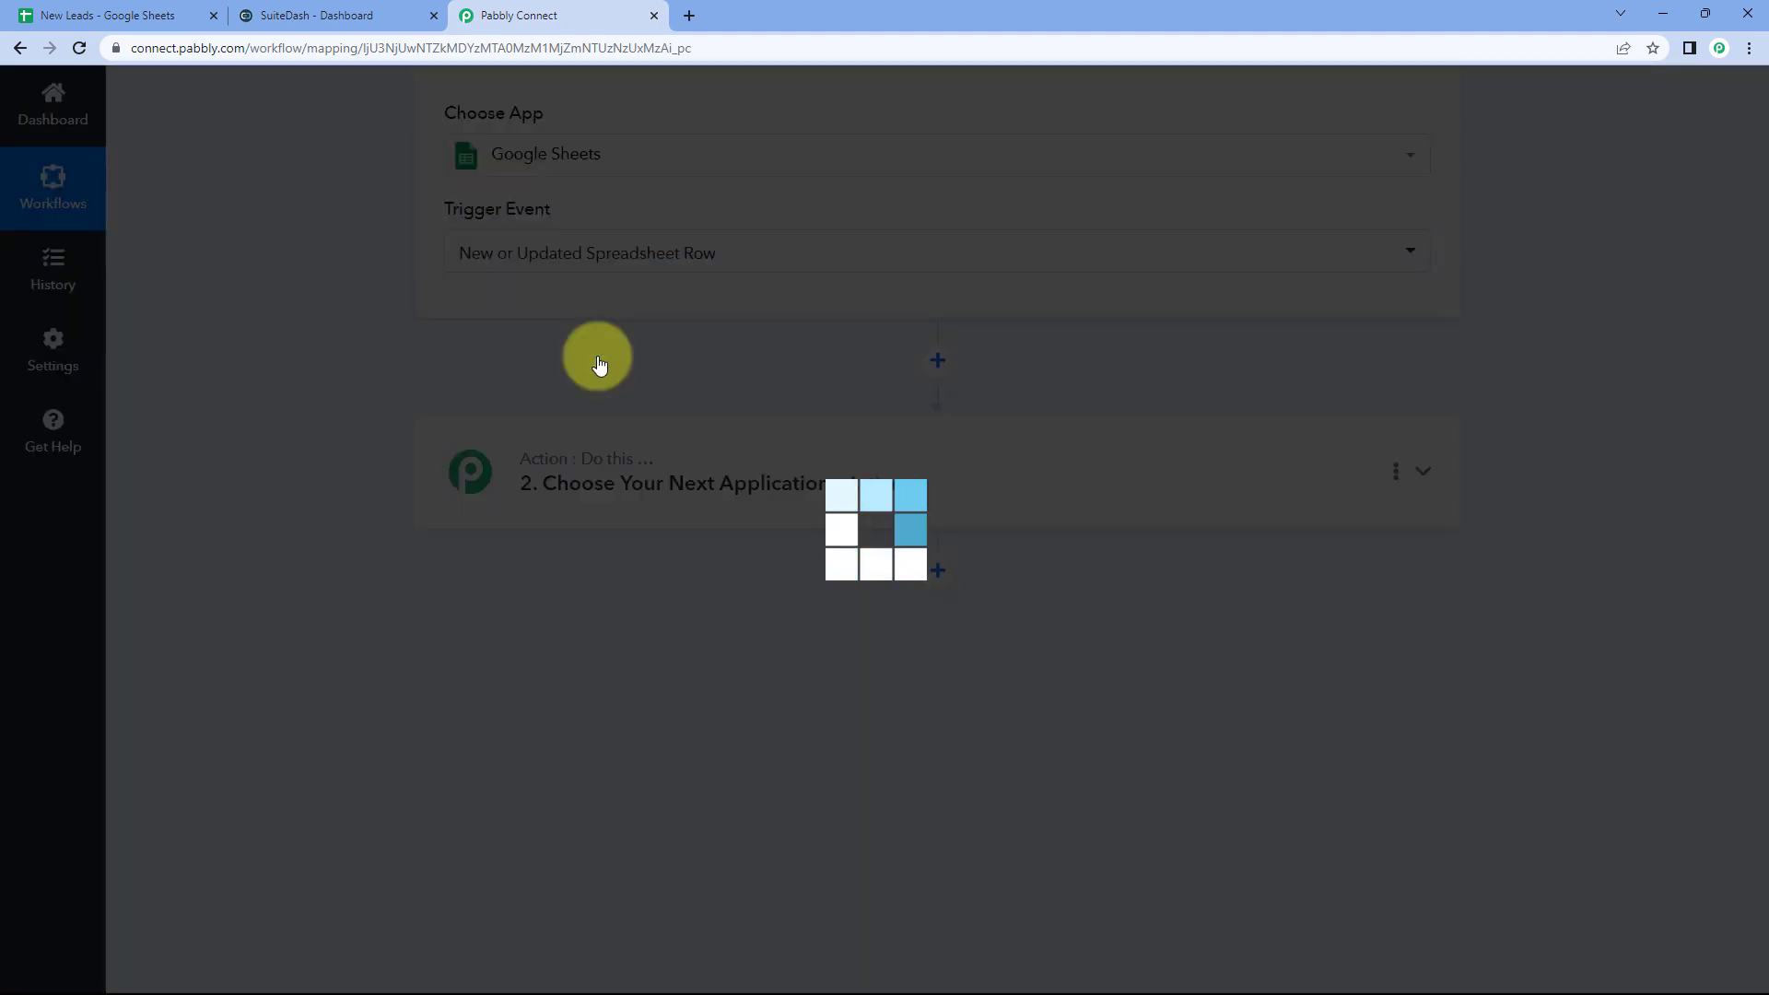
scroll(667, 302, "up", 1)
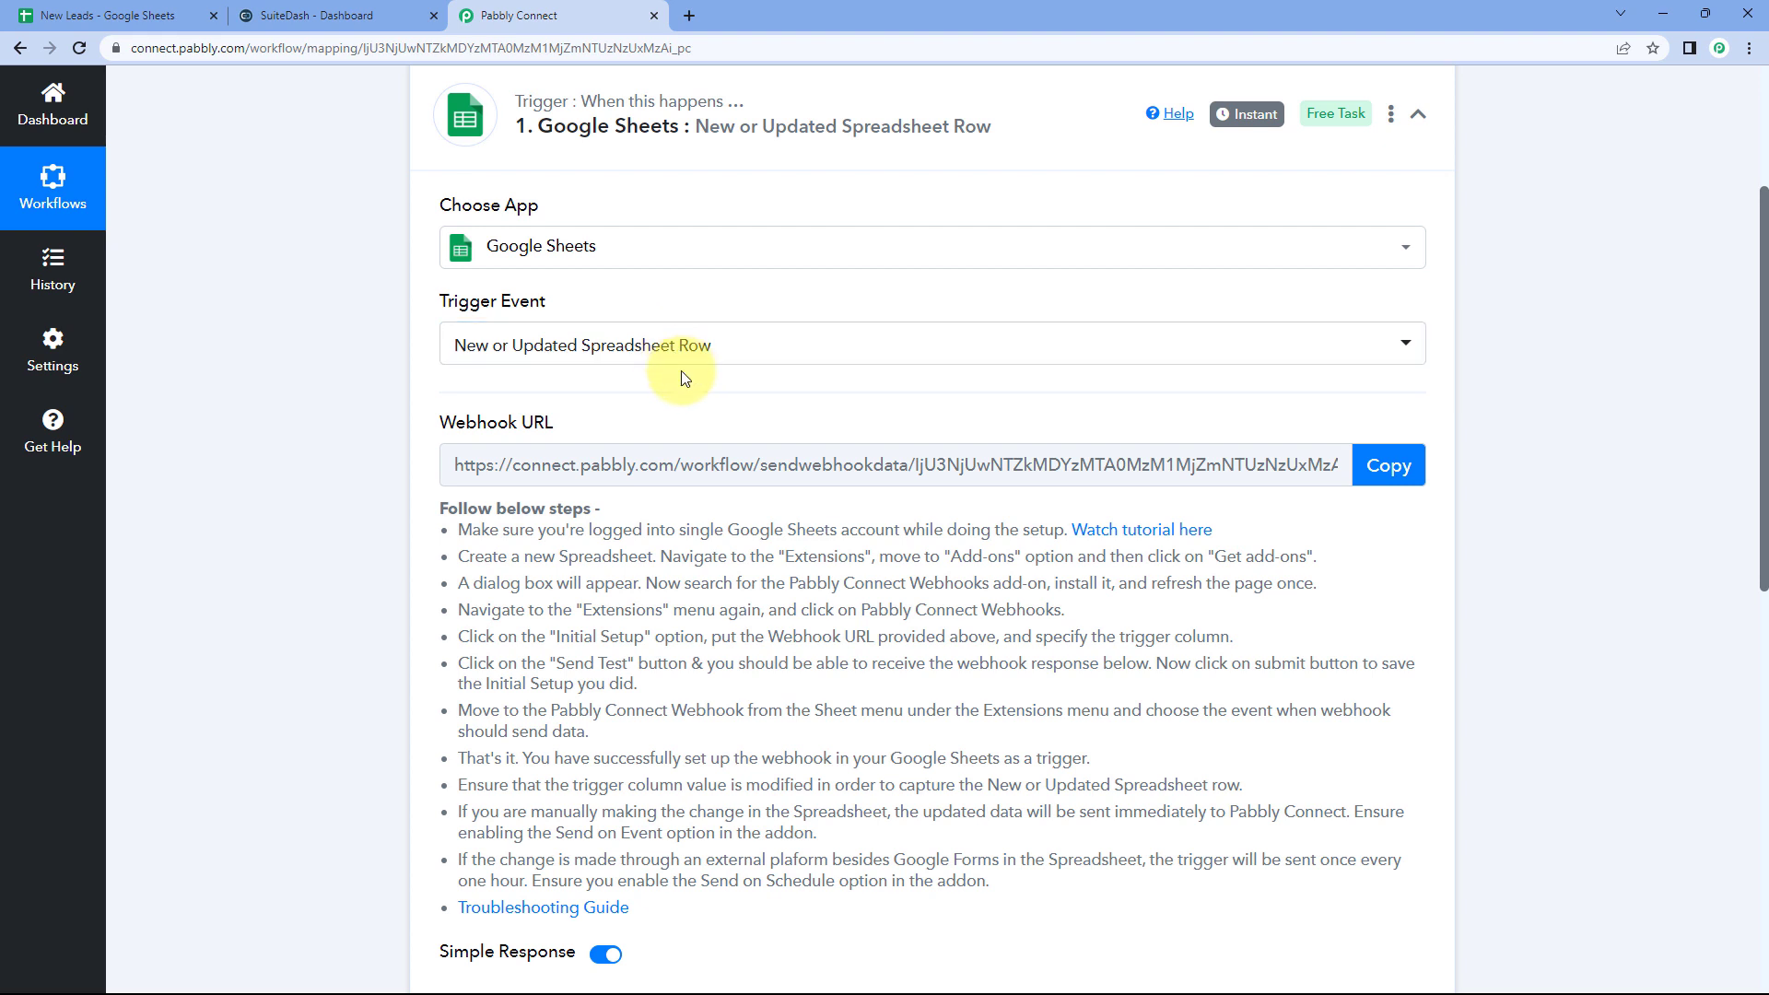
scroll(562, 373, "down", 1)
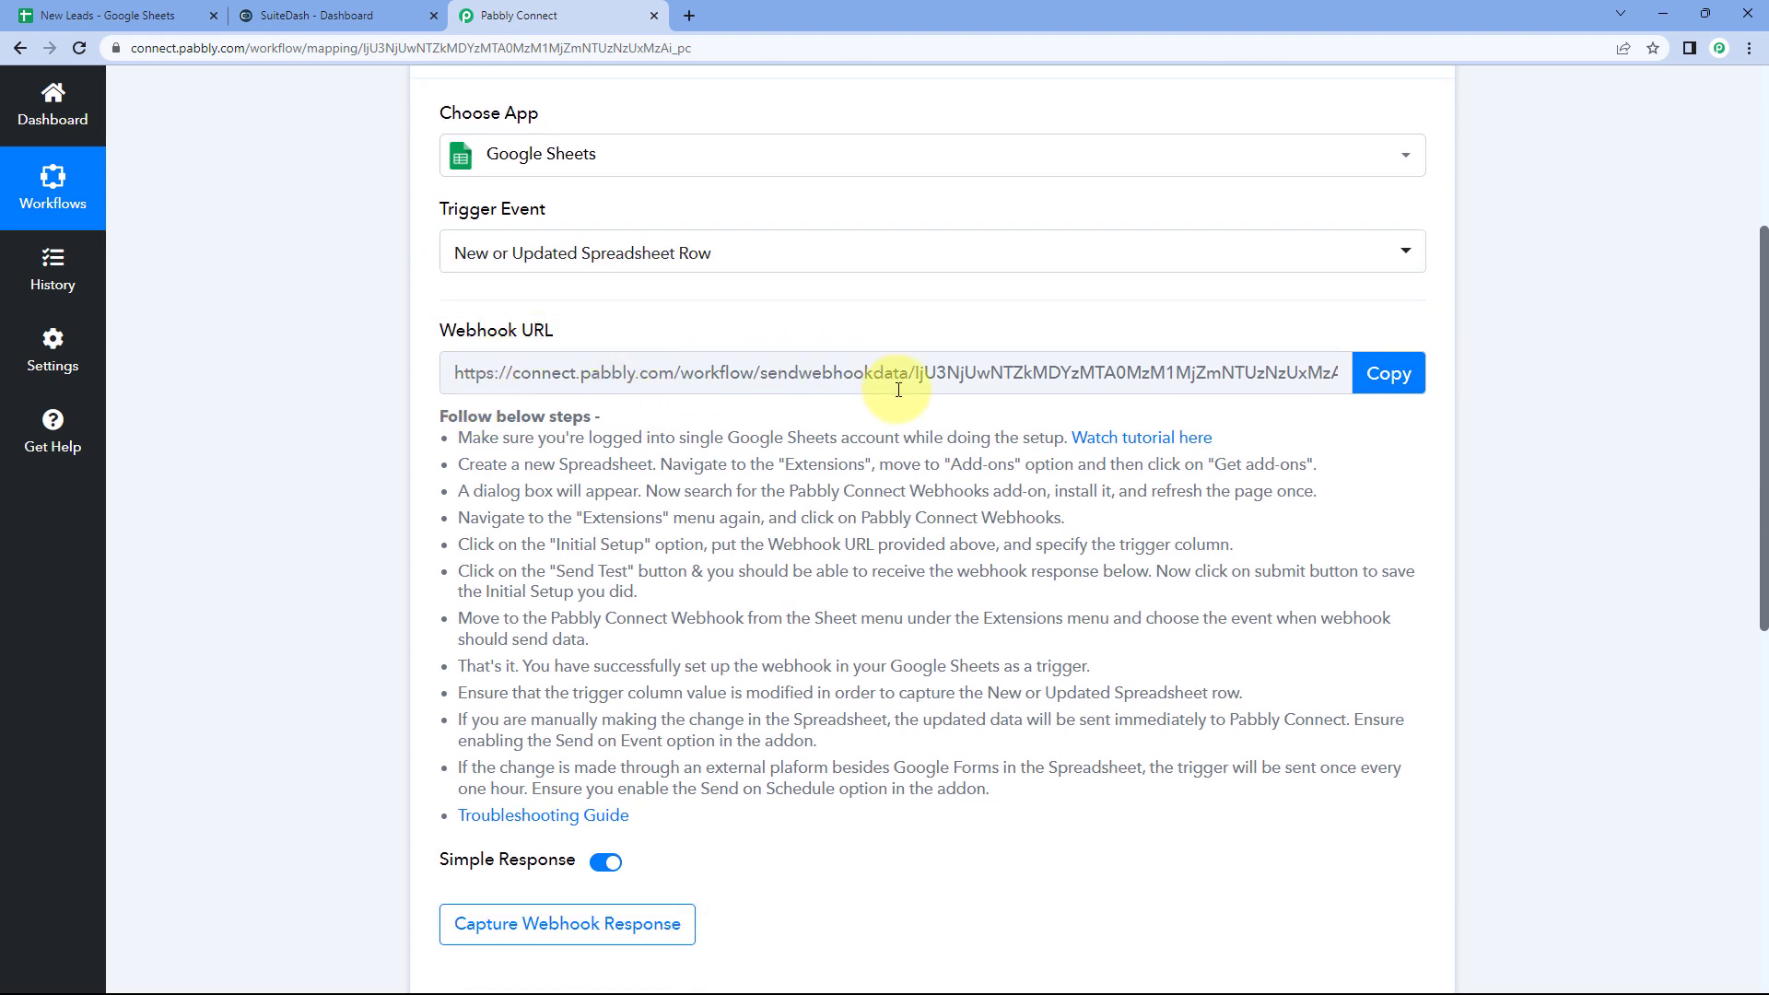
Step: Review the webhook setup instructions and copy the trigger's webhook URL
left_click(102, 15)
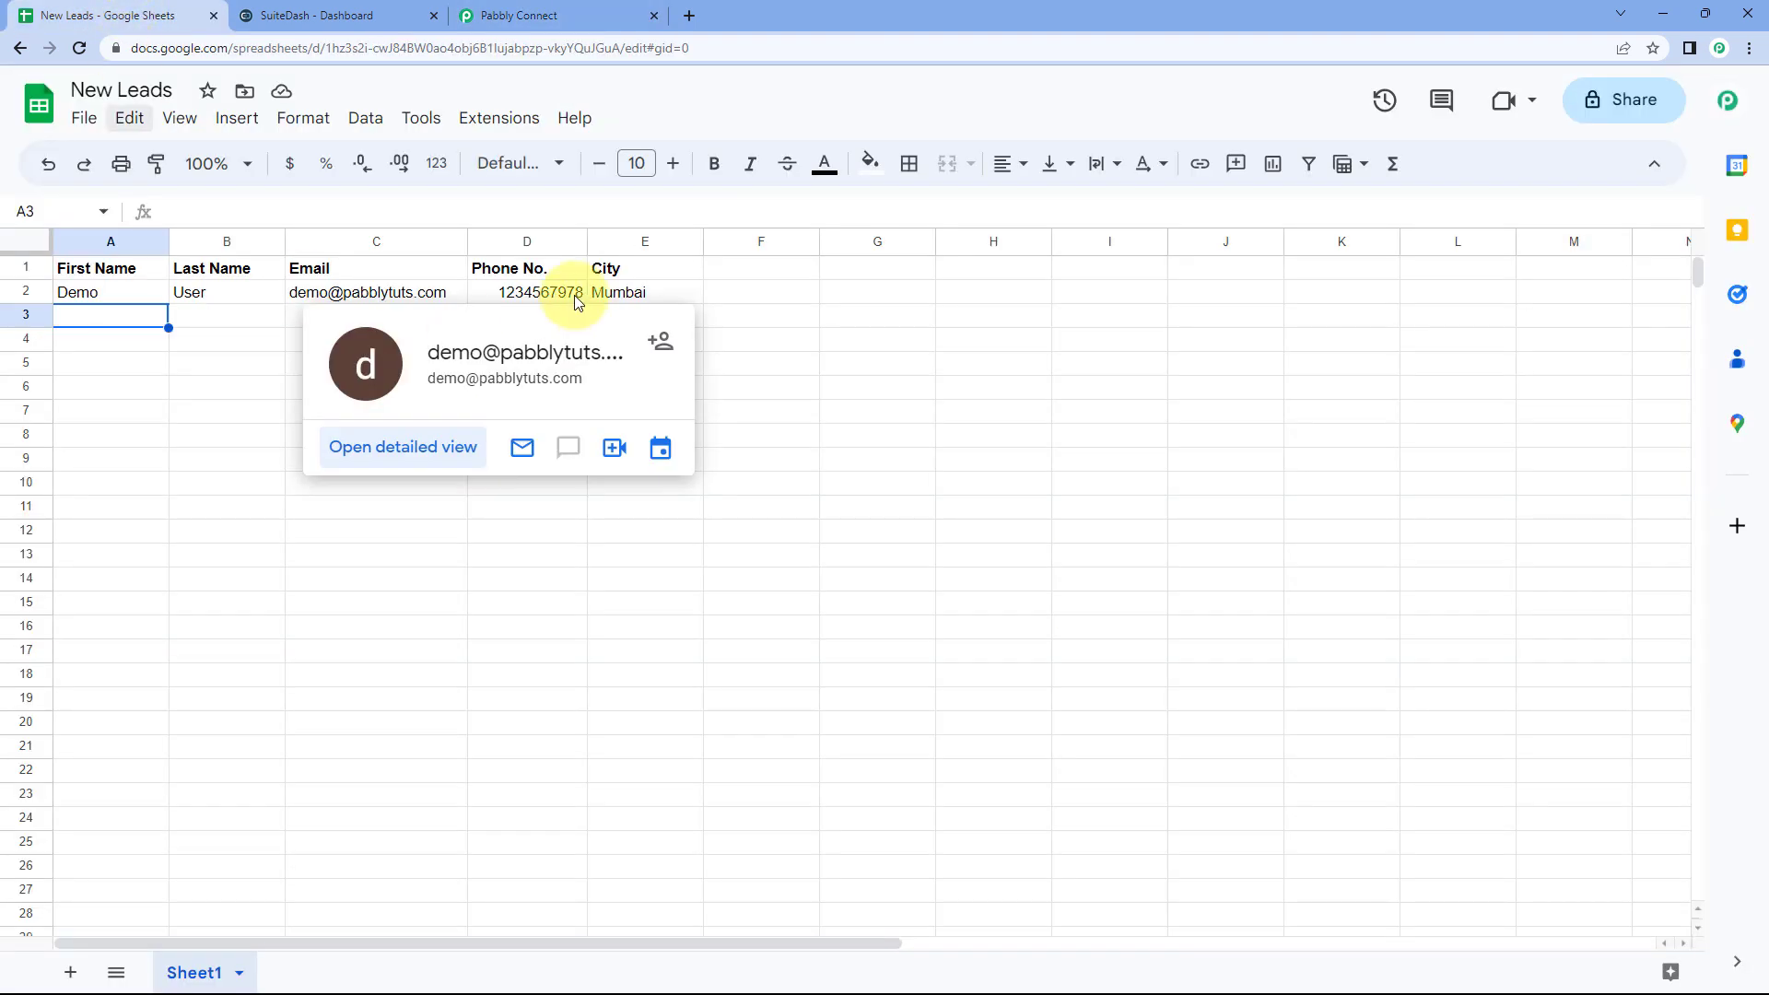
left_click(544, 15)
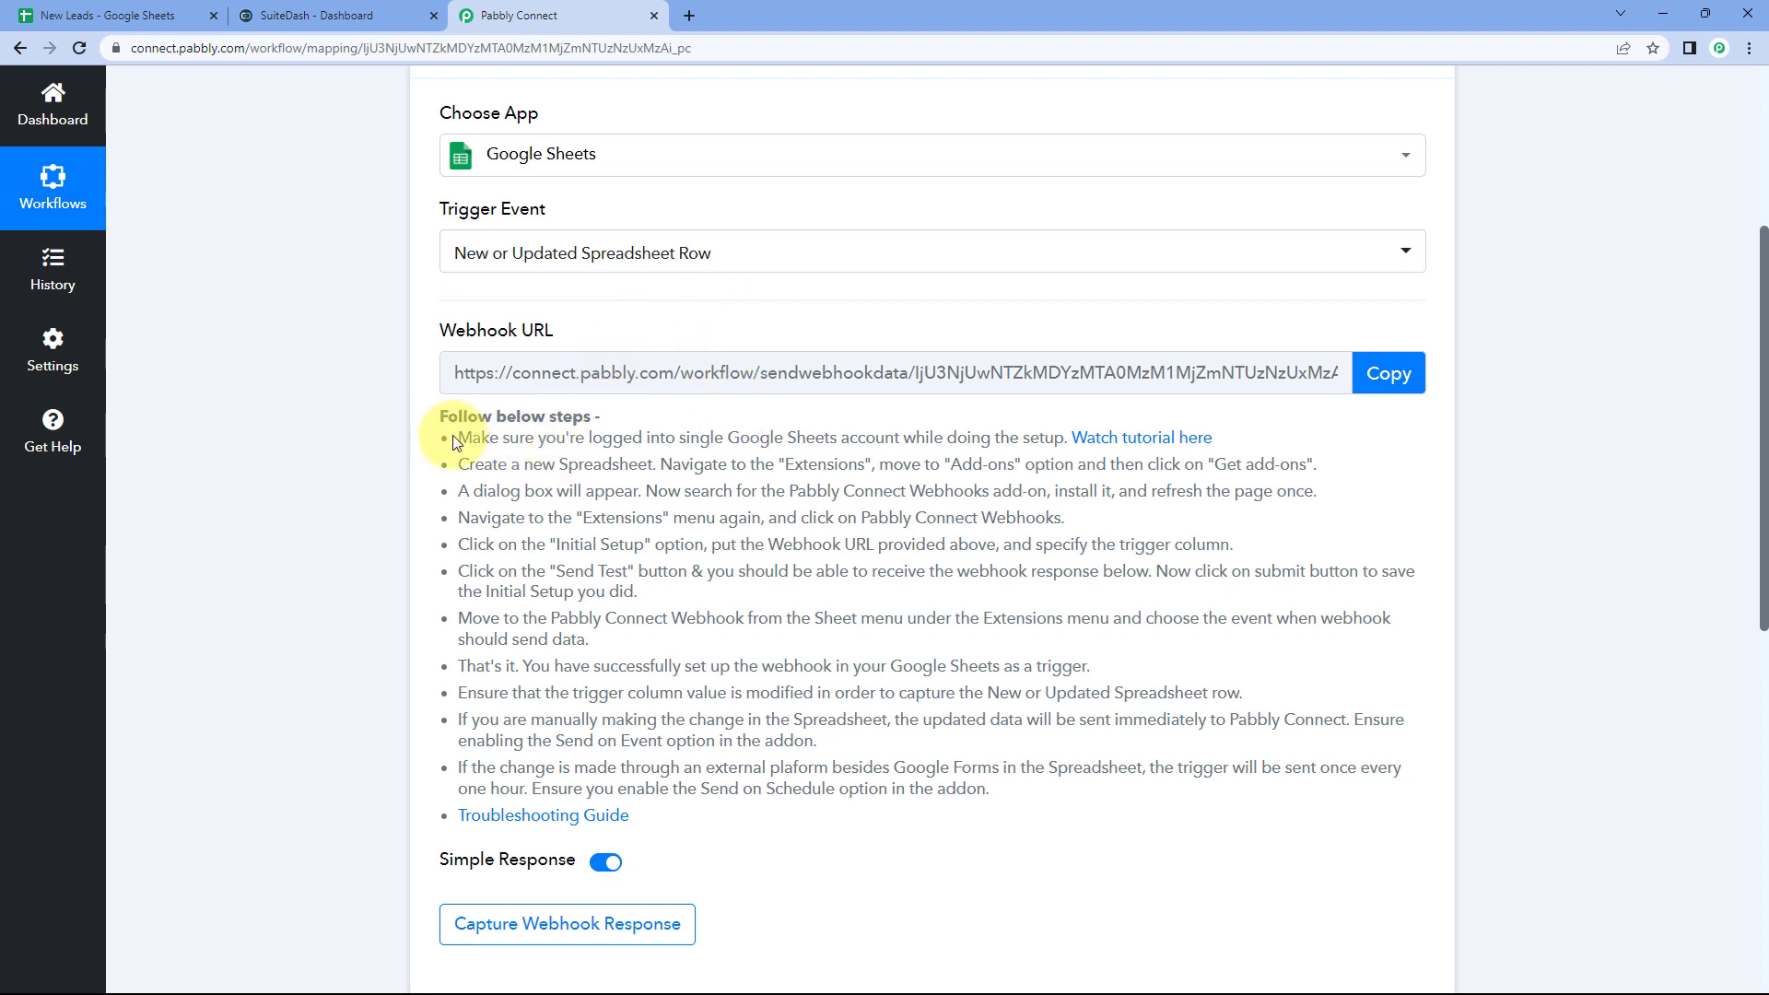
left_click_drag(510, 448, 868, 818)
left_click(869, 818)
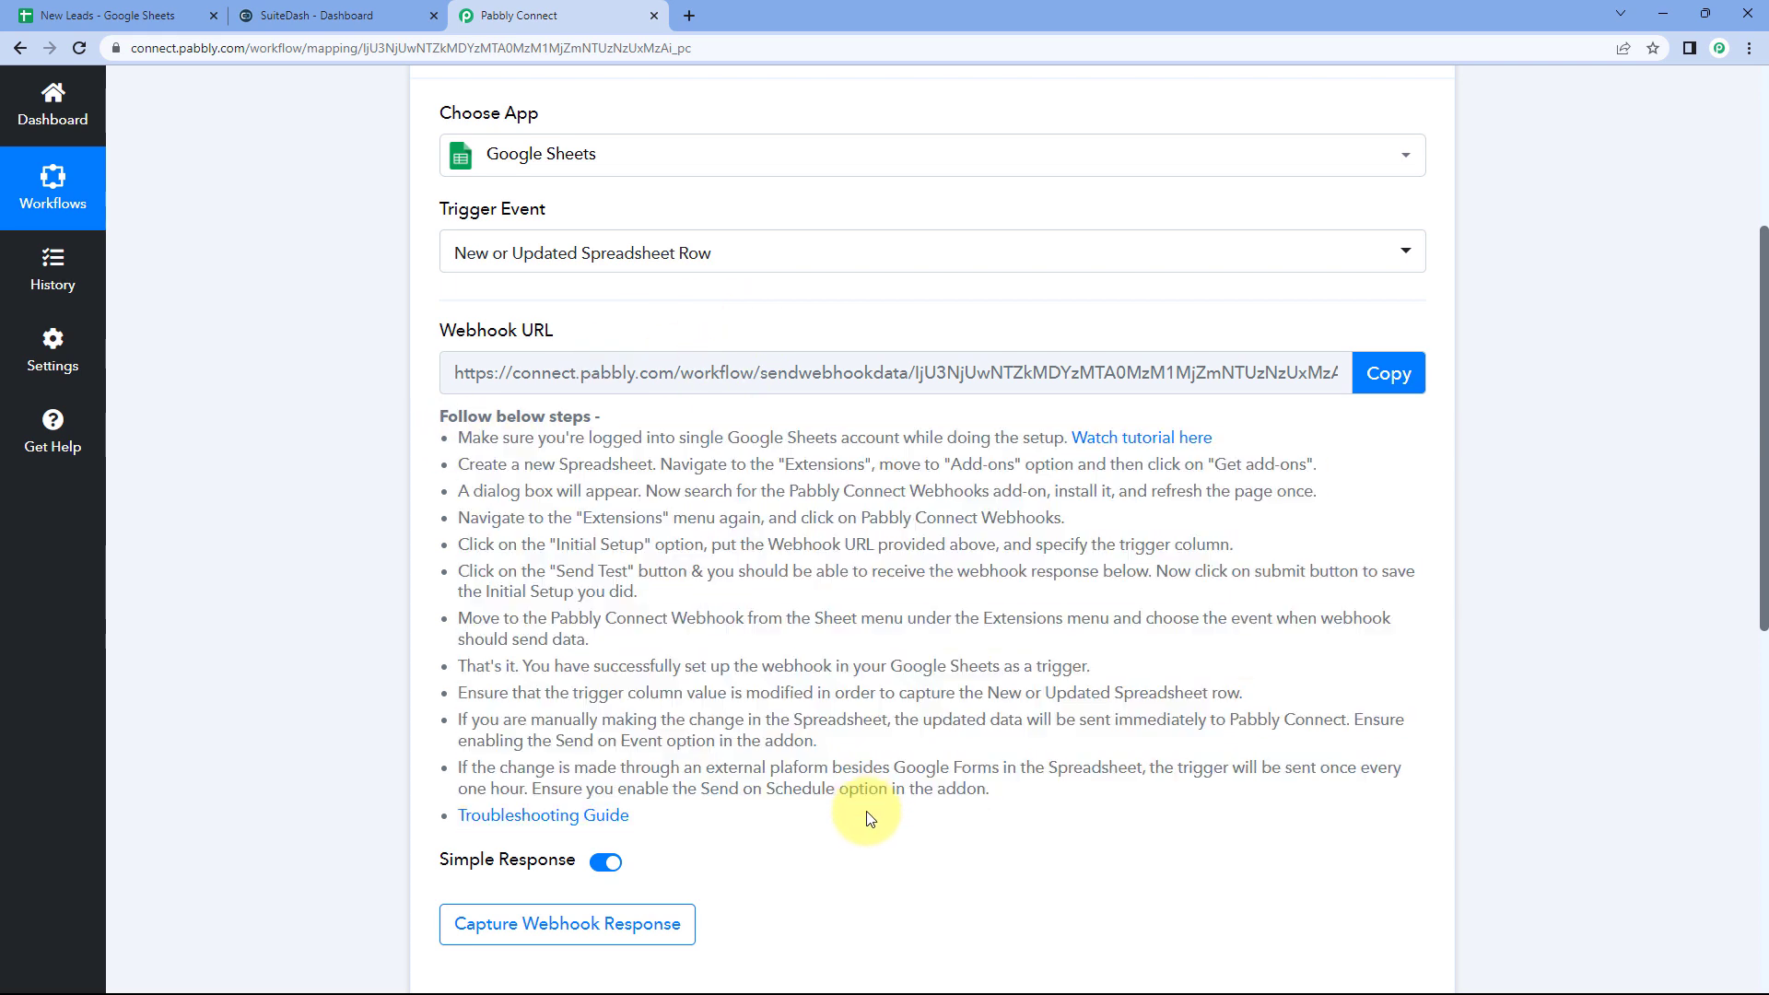
left_click(1389, 373)
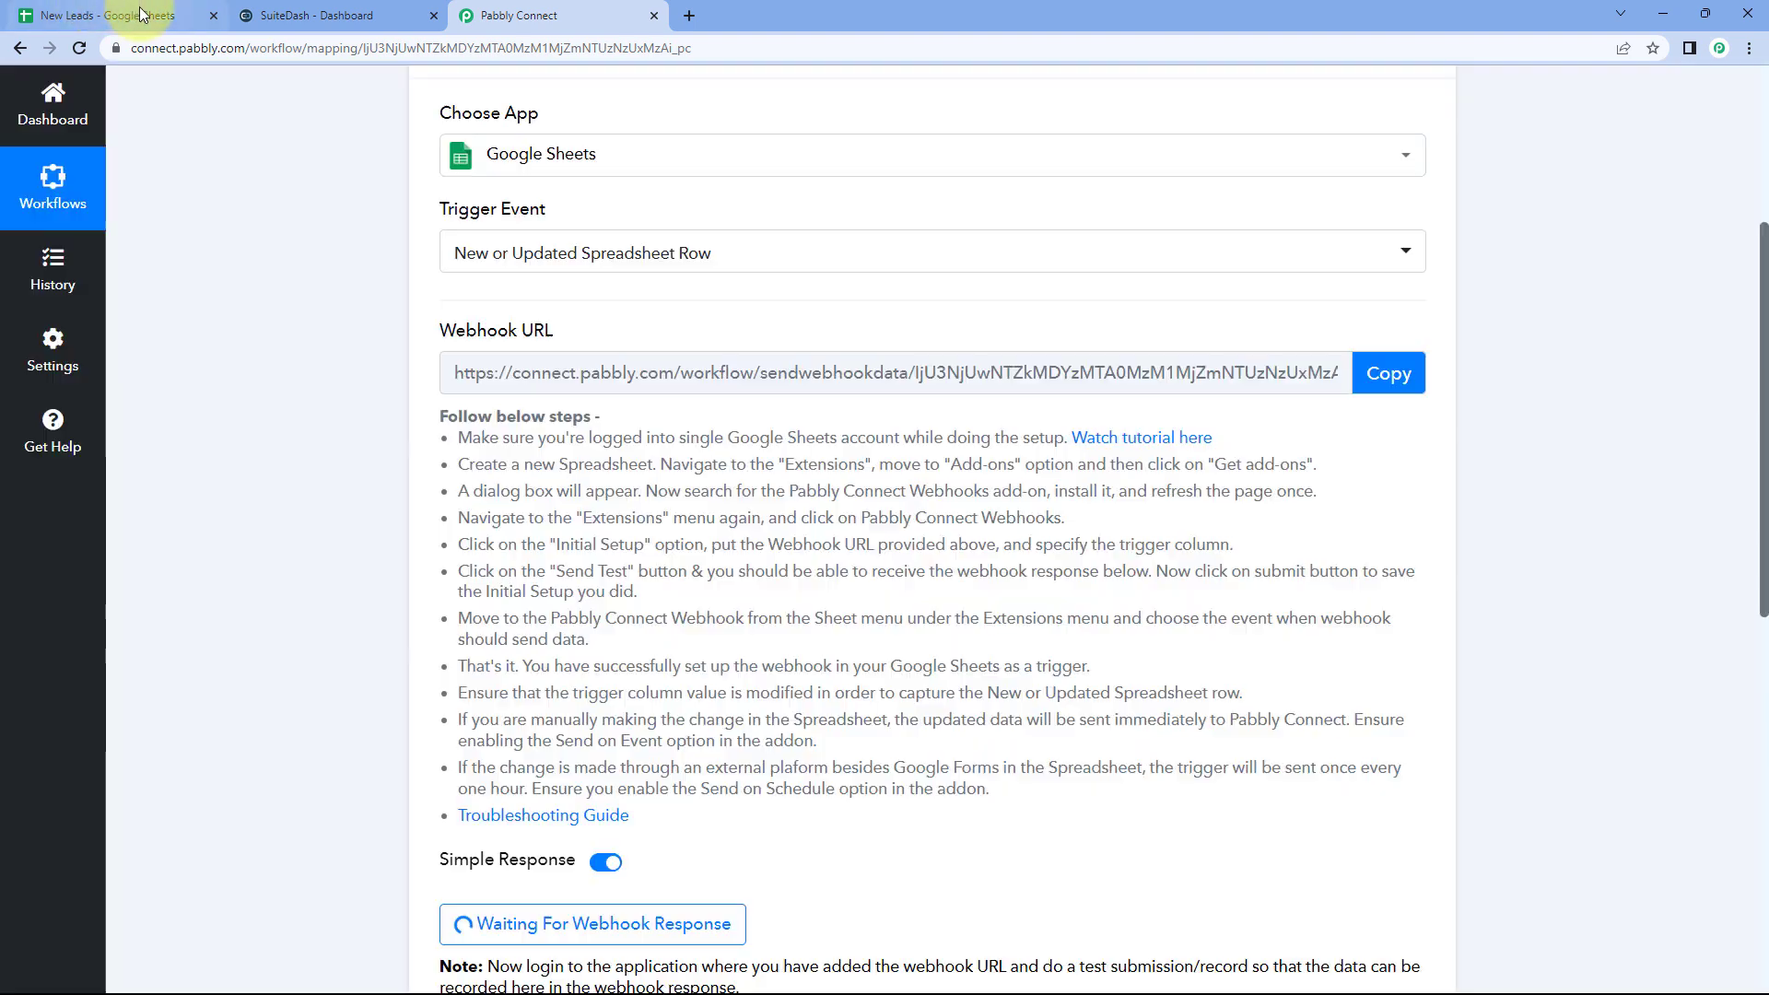
left_click(141, 13)
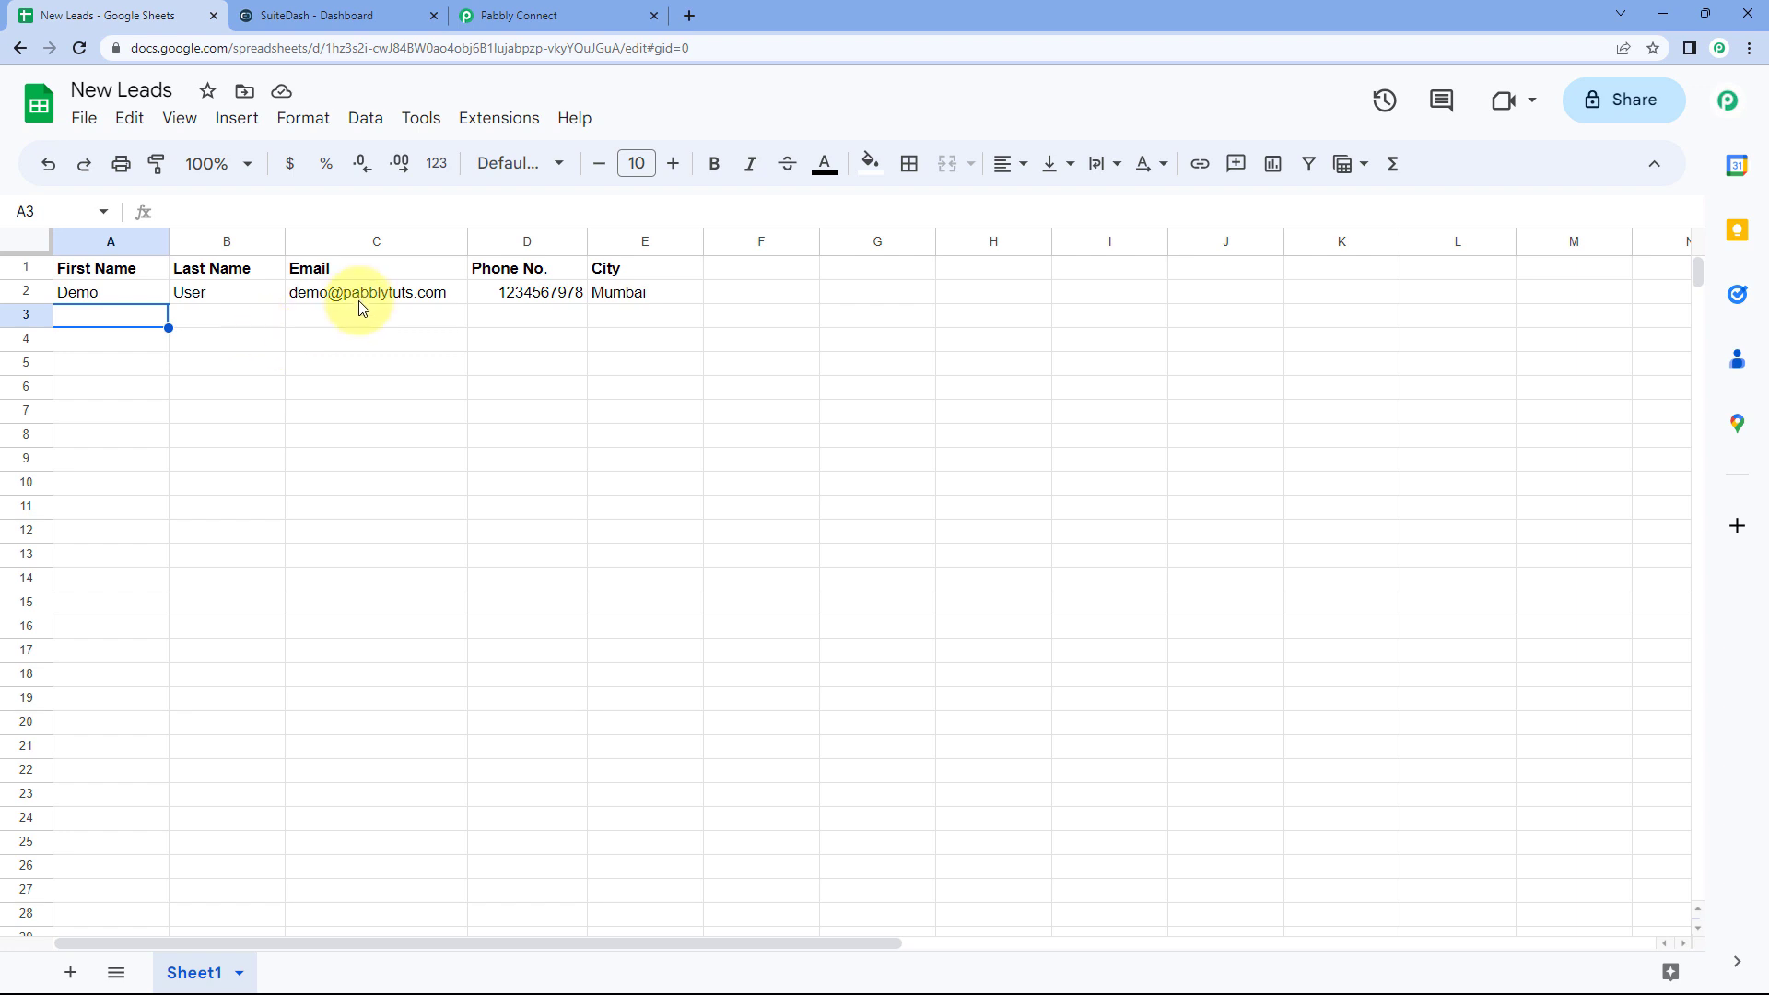
Step: Search the Marketplace for 'Pabbly' to confirm Pabbly Connect Webhooks is installed, then reload the sheet
left_click(224, 324)
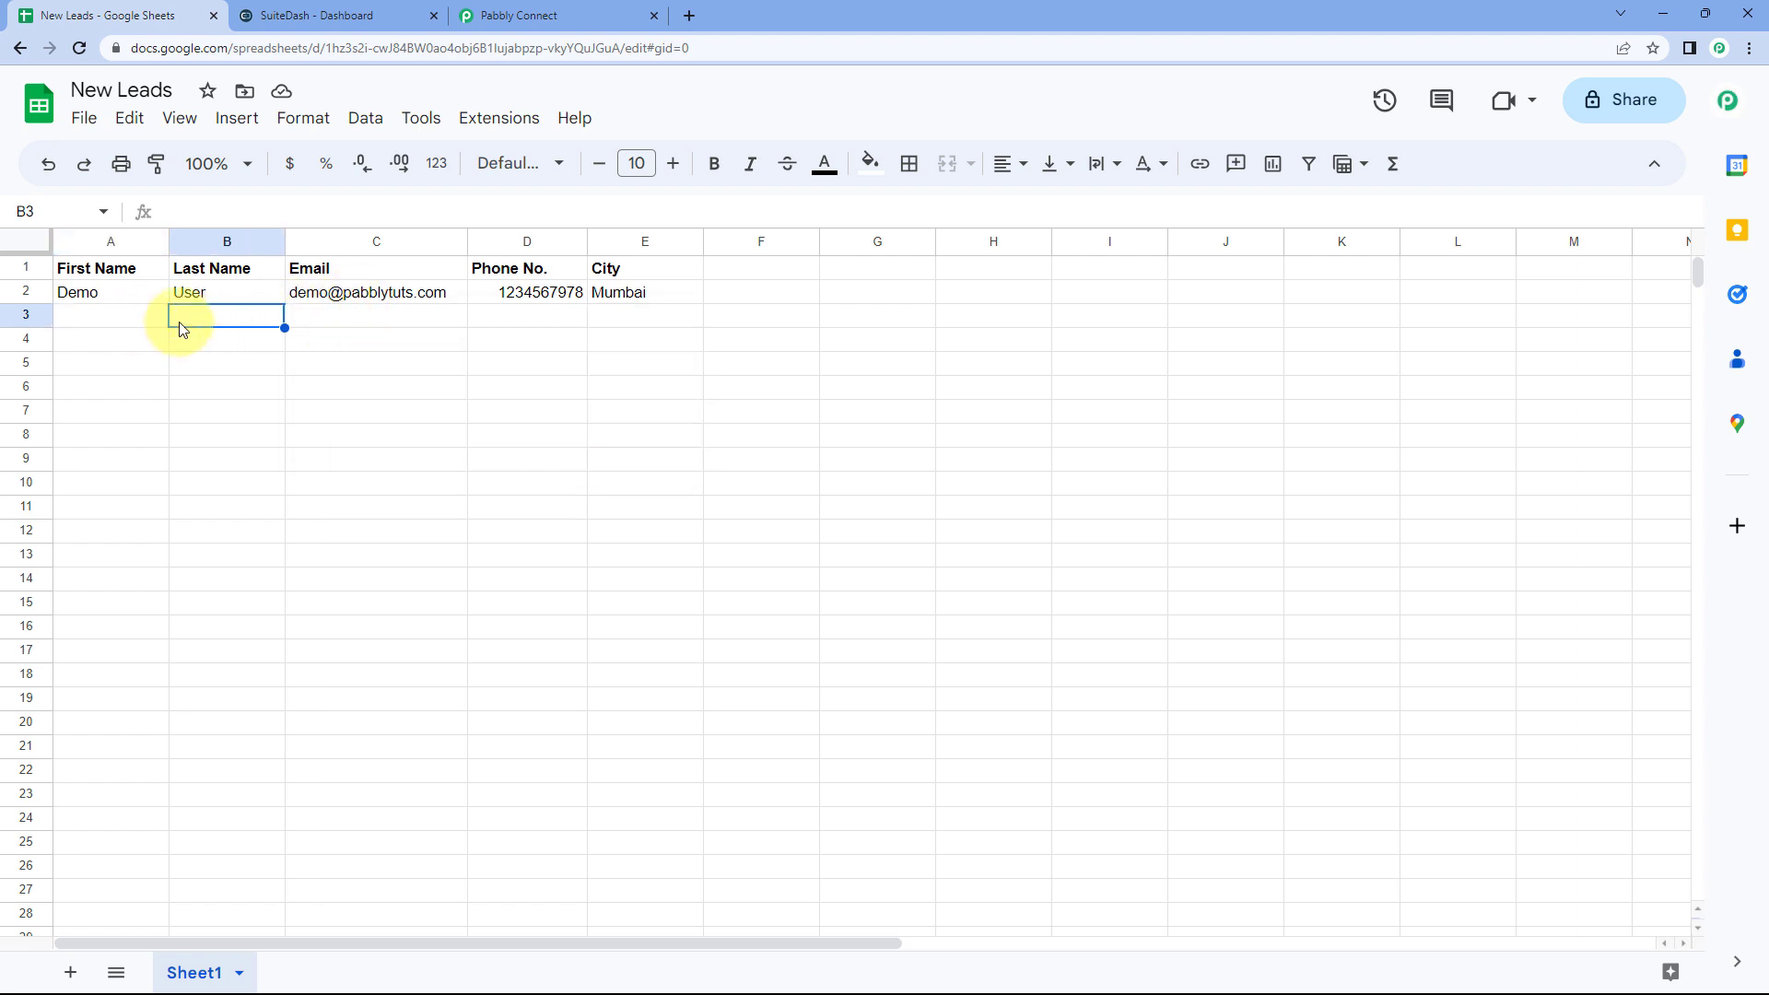
left_click(498, 118)
mouse_move(517, 162)
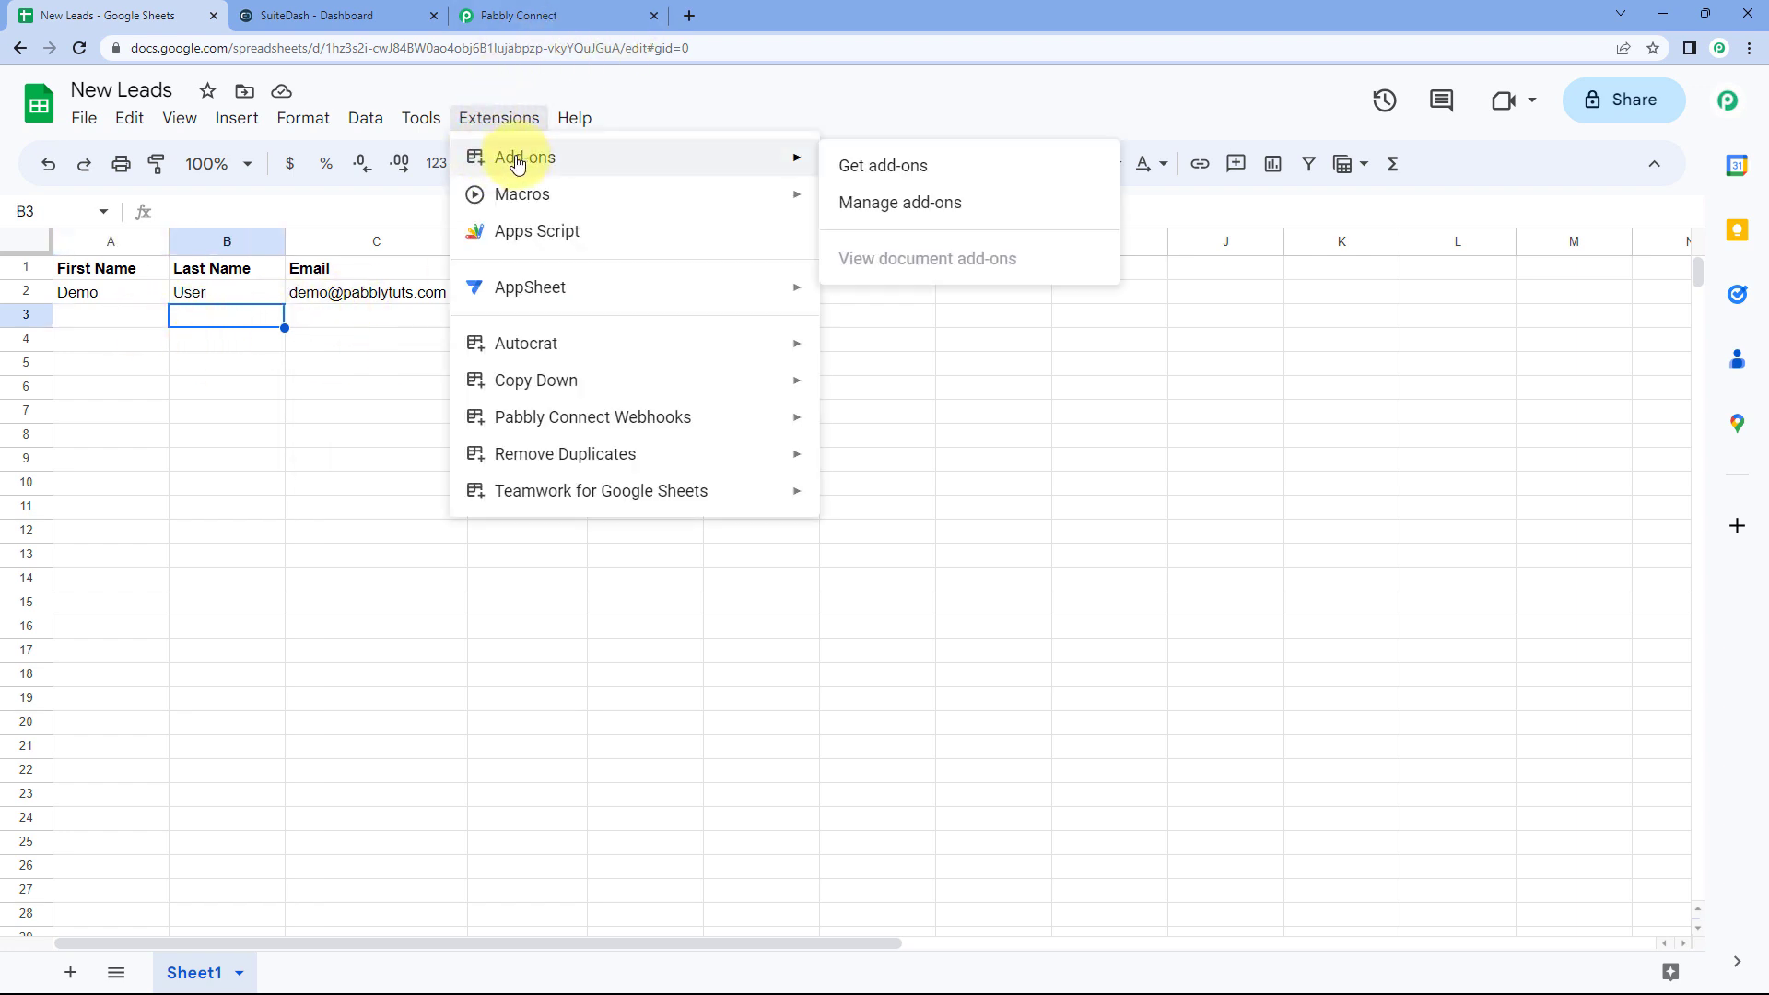
left_click(956, 169)
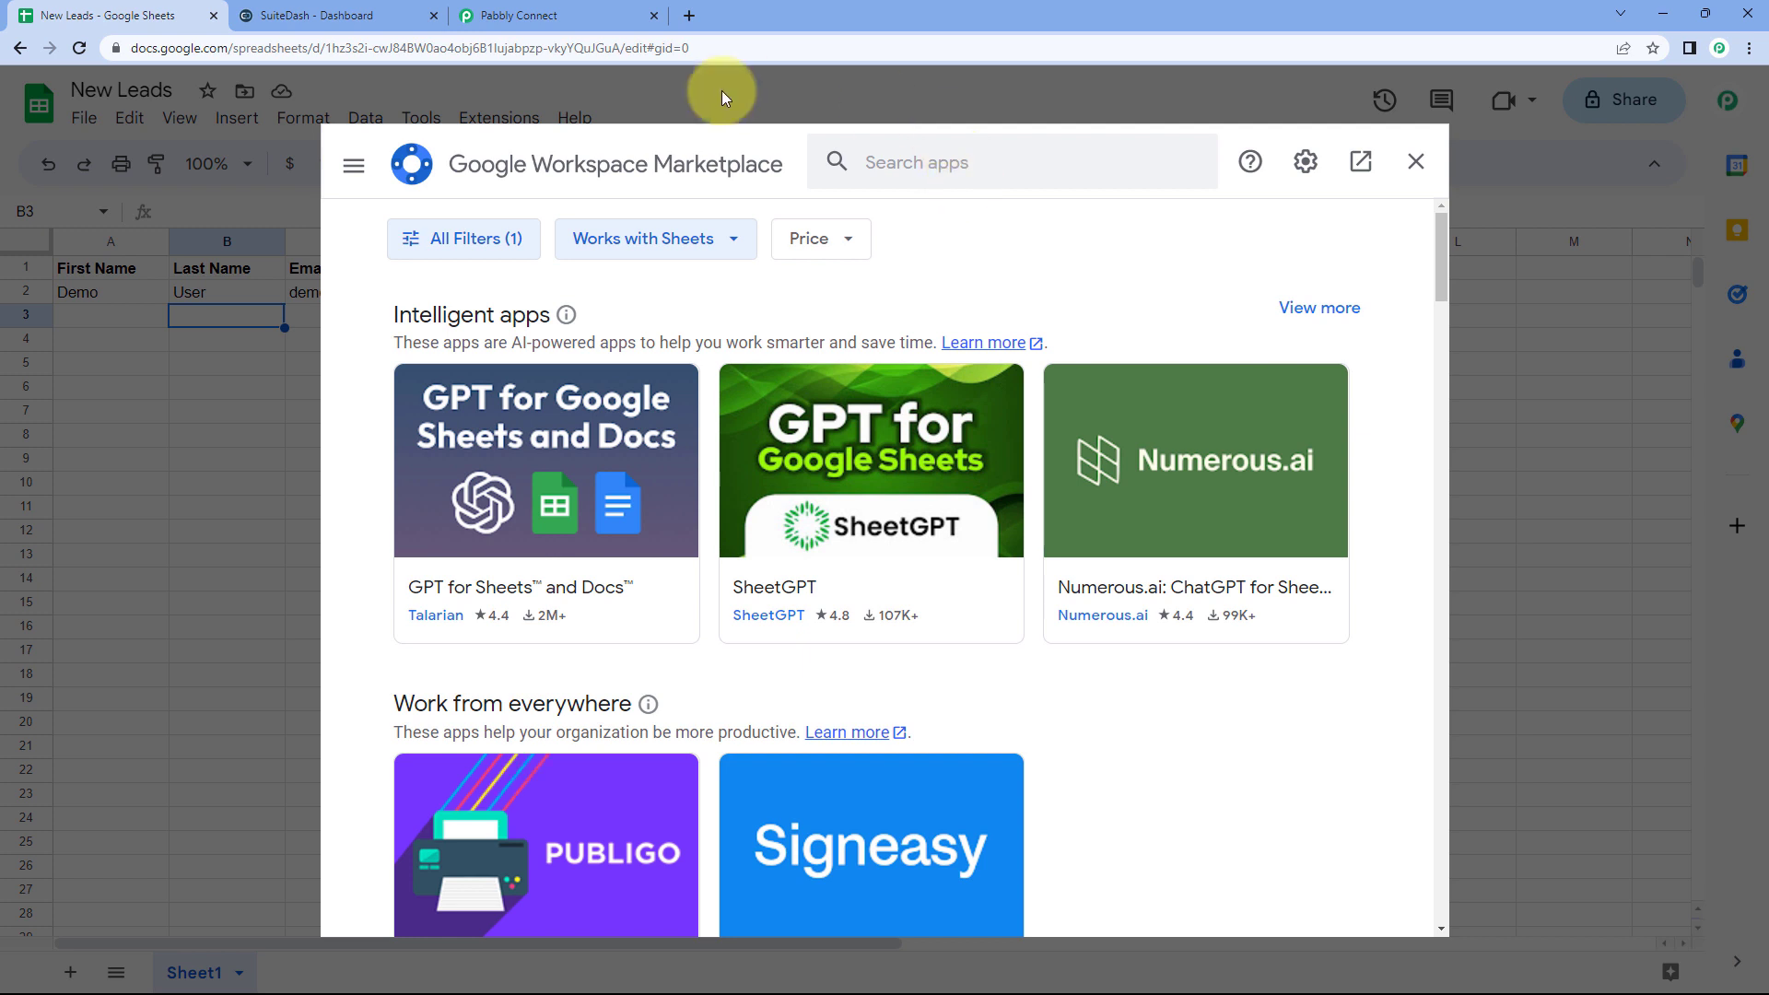
left_click(935, 162)
type("P")
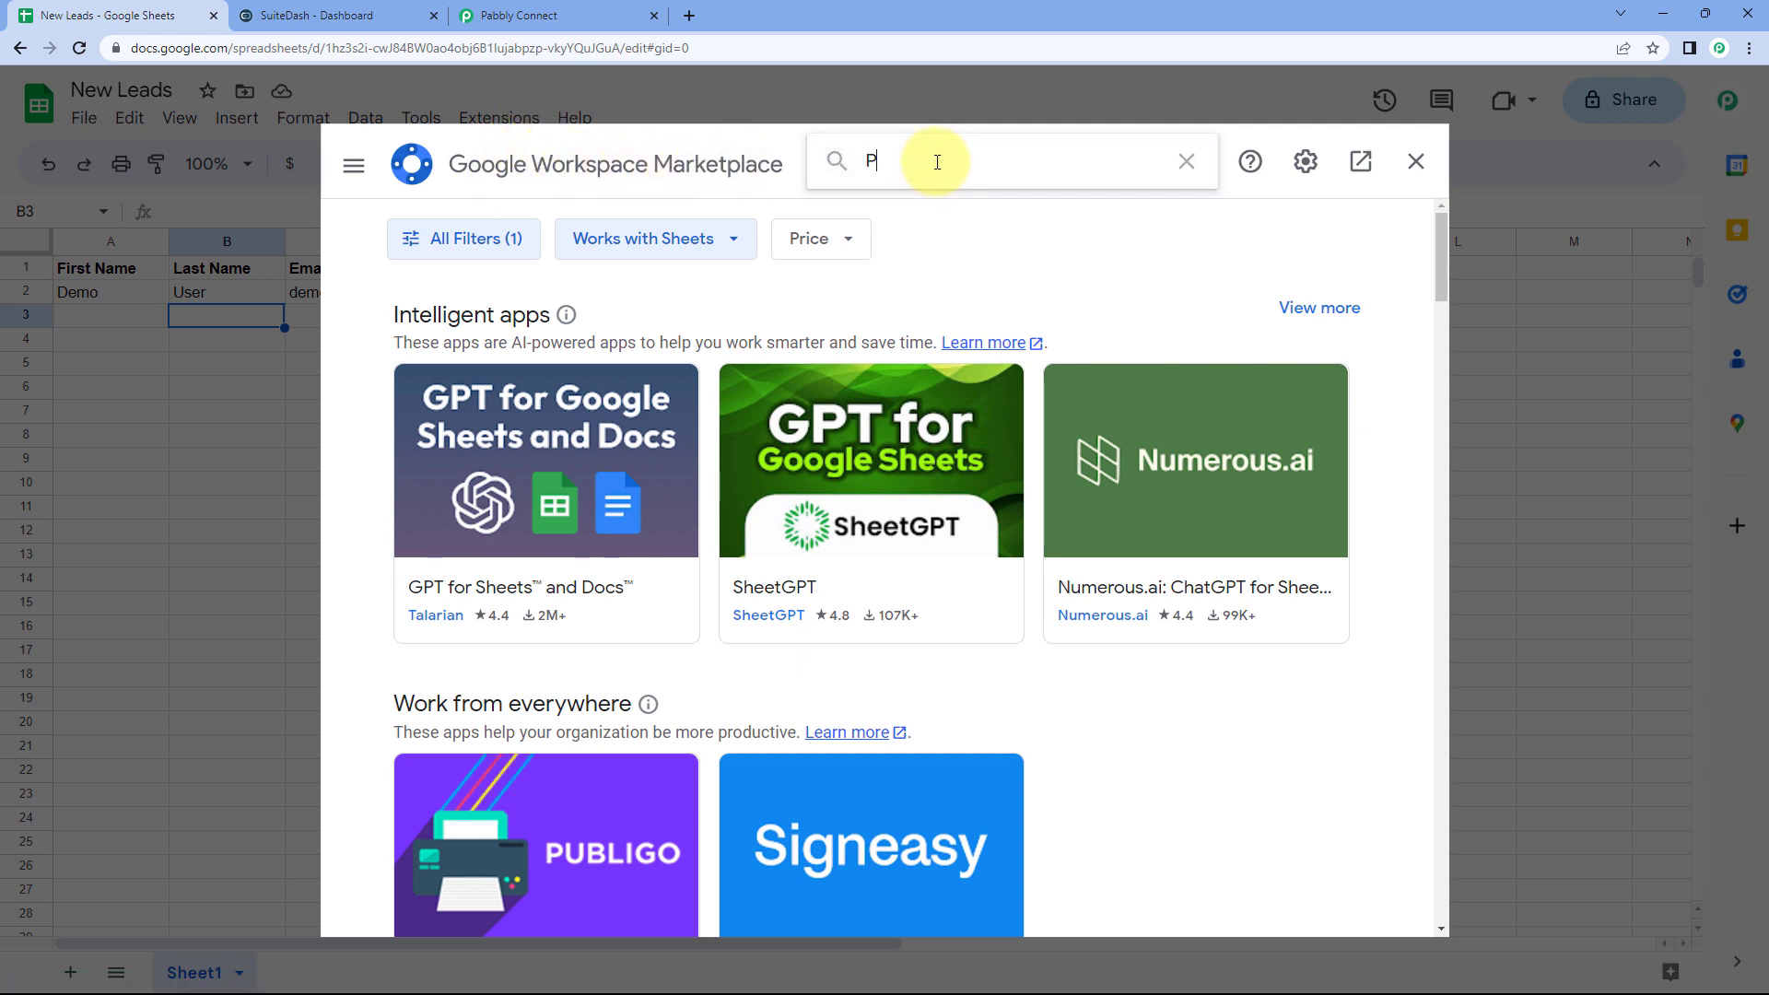
type("abbly")
left_click(935, 187)
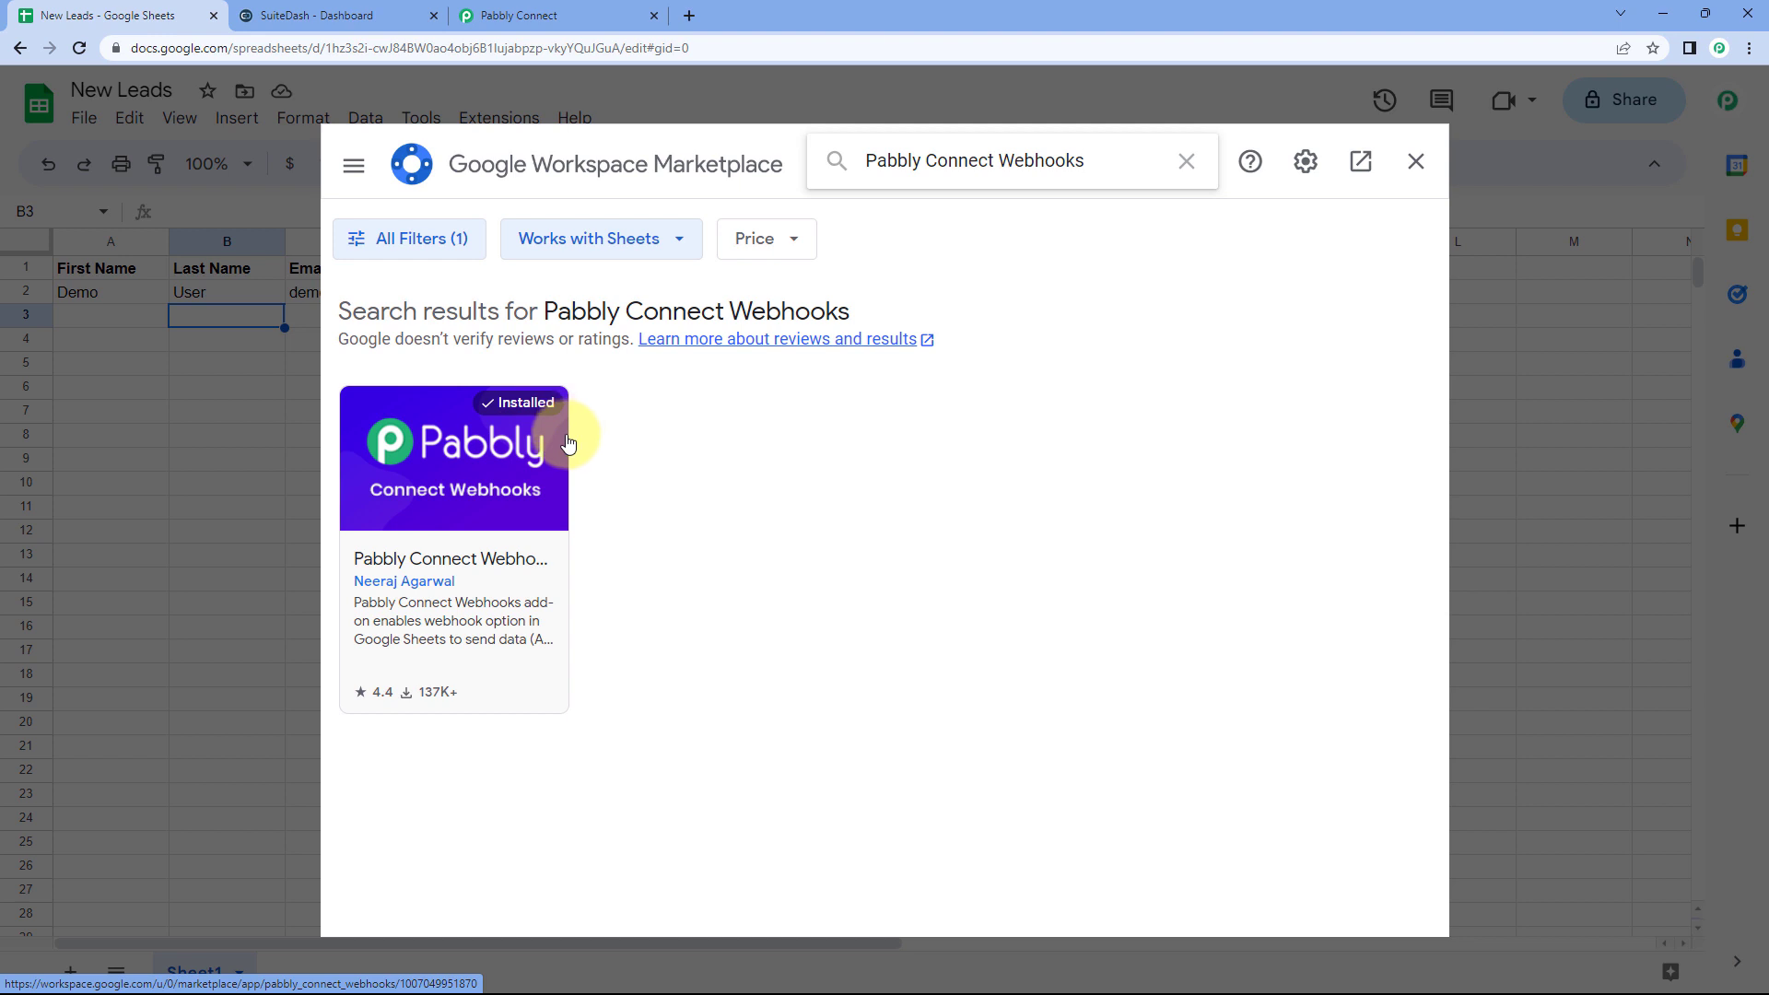
left_click(1415, 163)
left_click(79, 51)
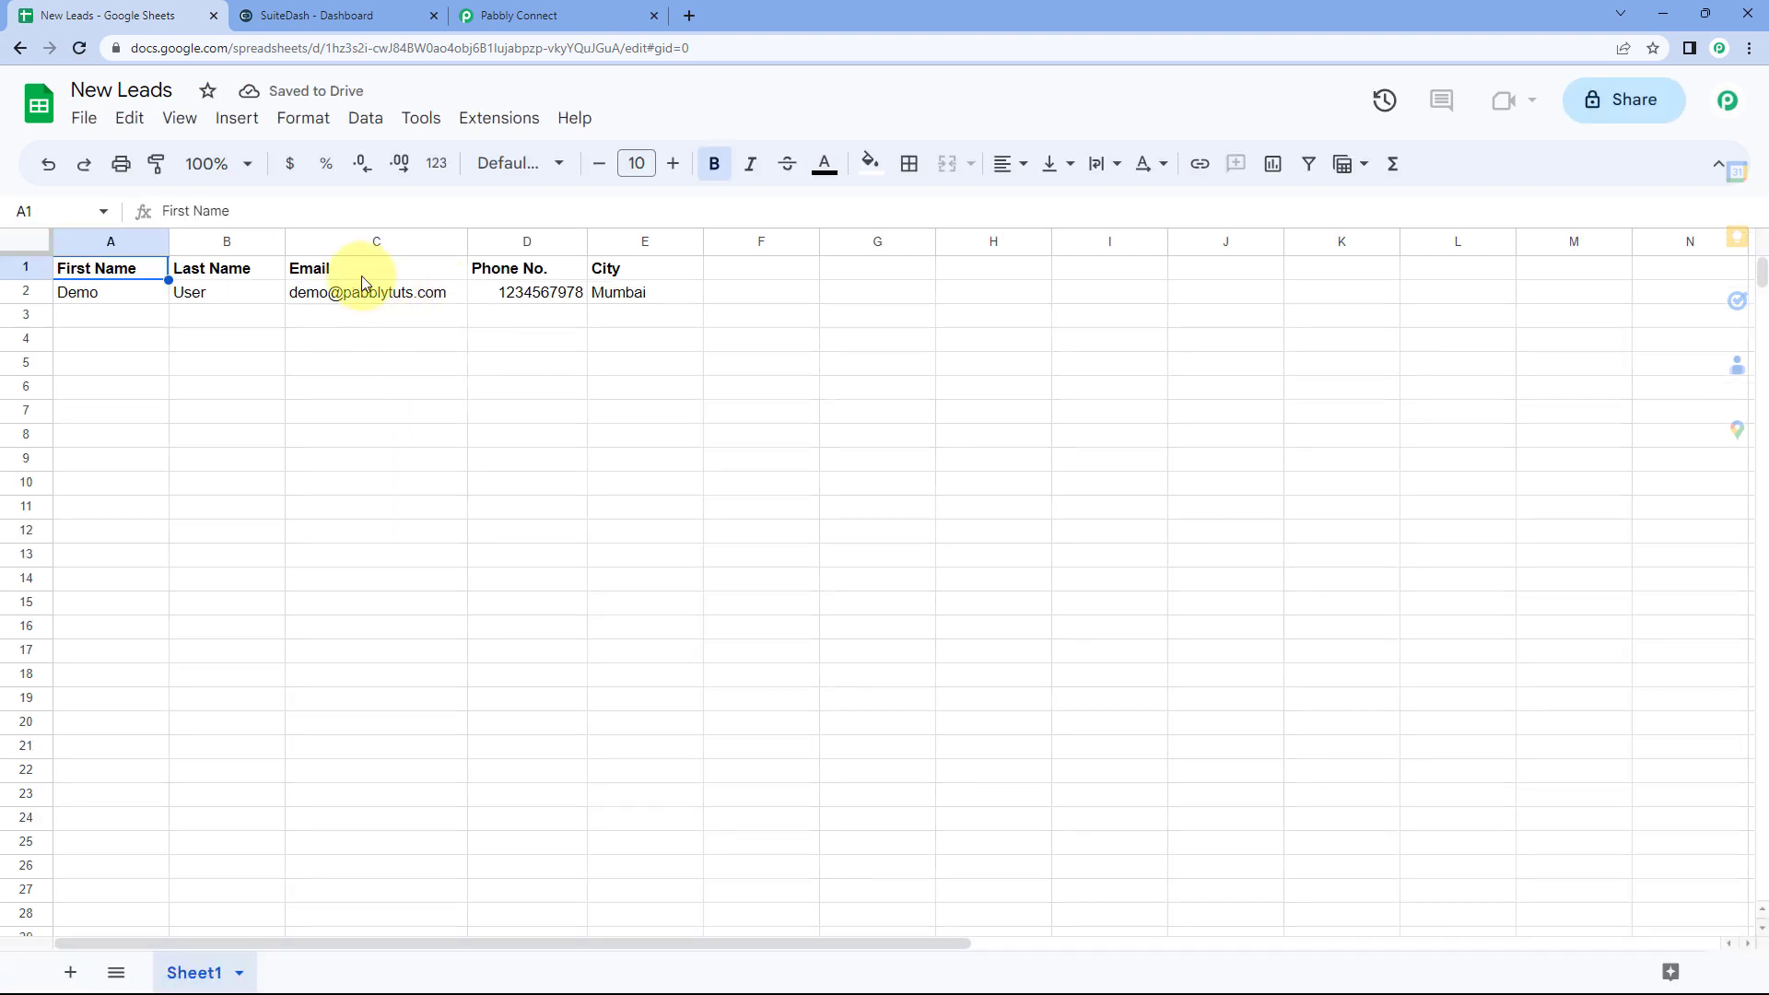
Step: Open the Pabbly Connect Webhooks Initial Setup dialog for Sheet1
left_click(497, 131)
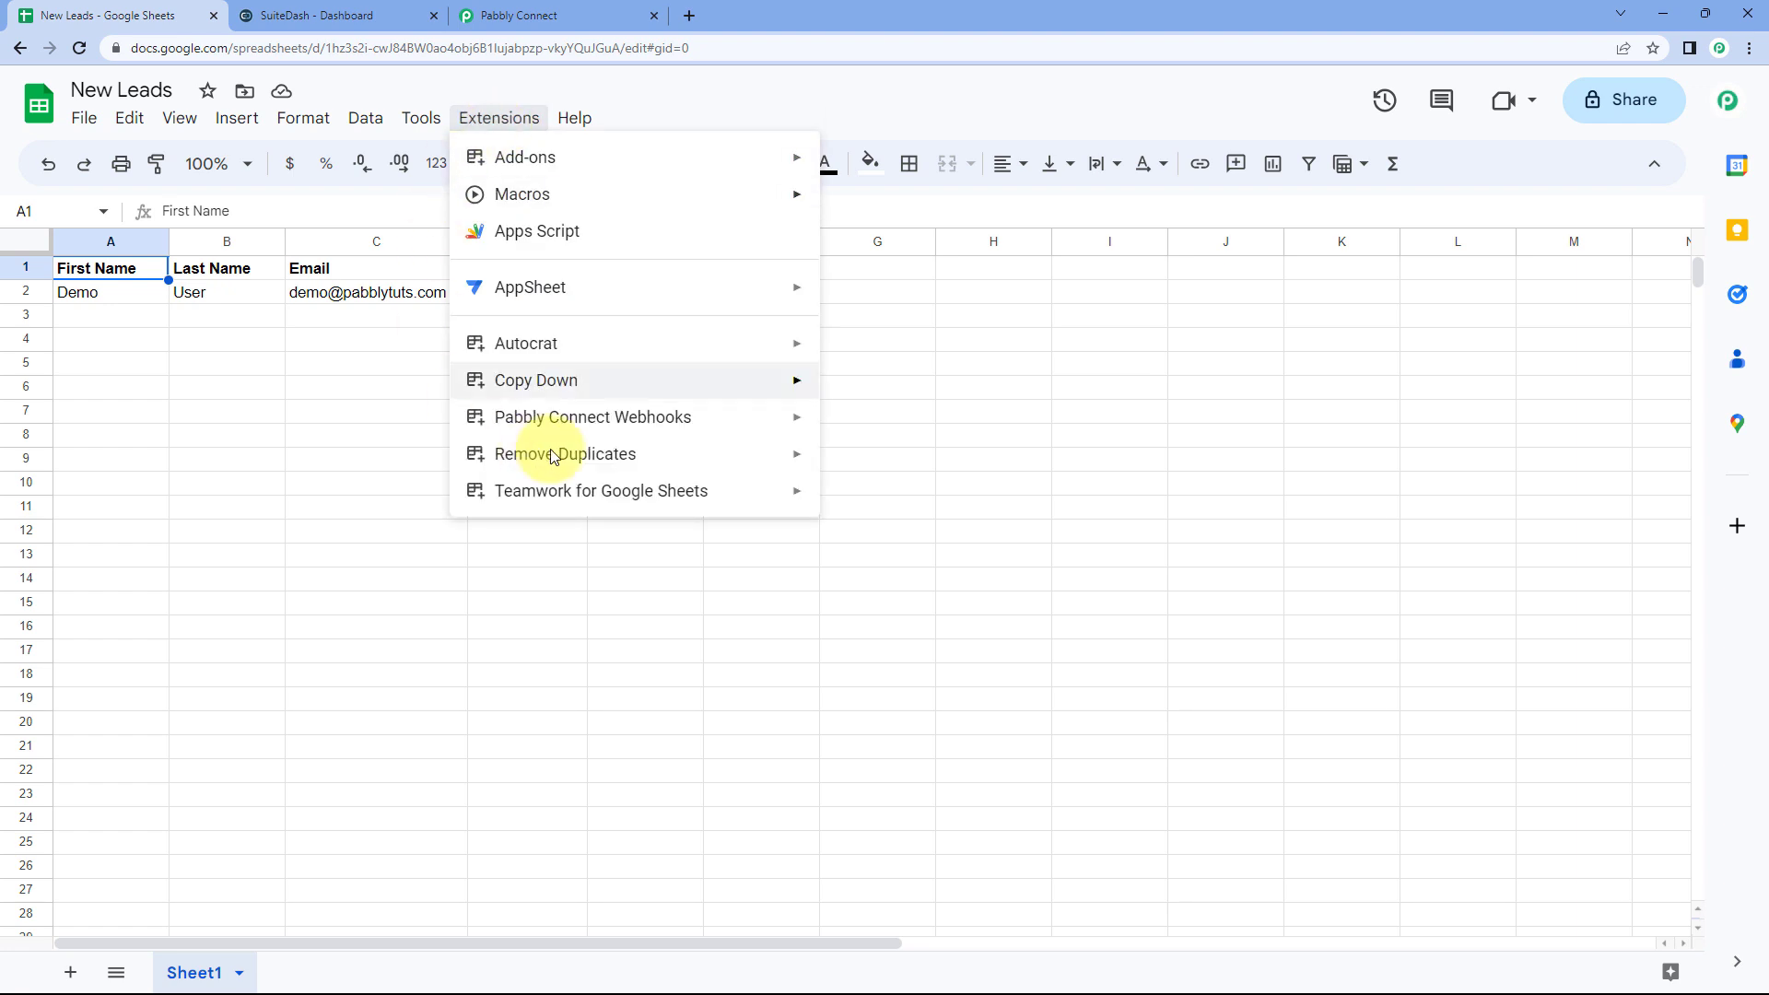
mouse_move(544, 420)
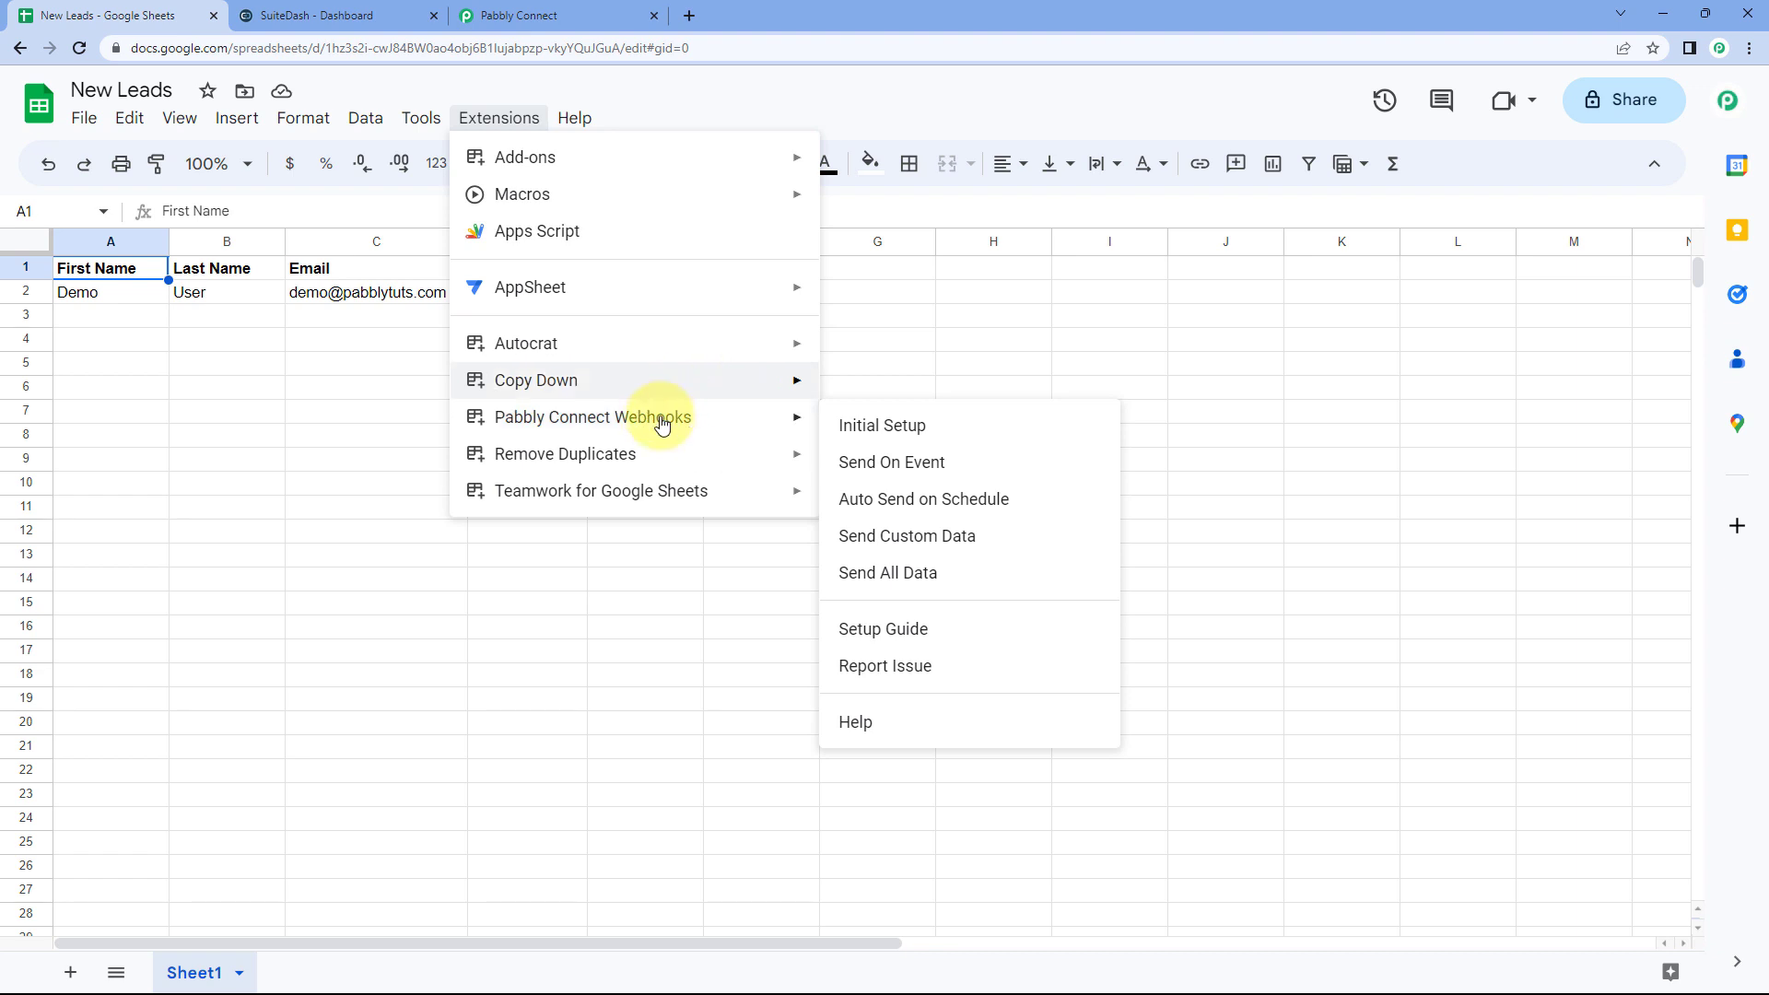
left_click(953, 433)
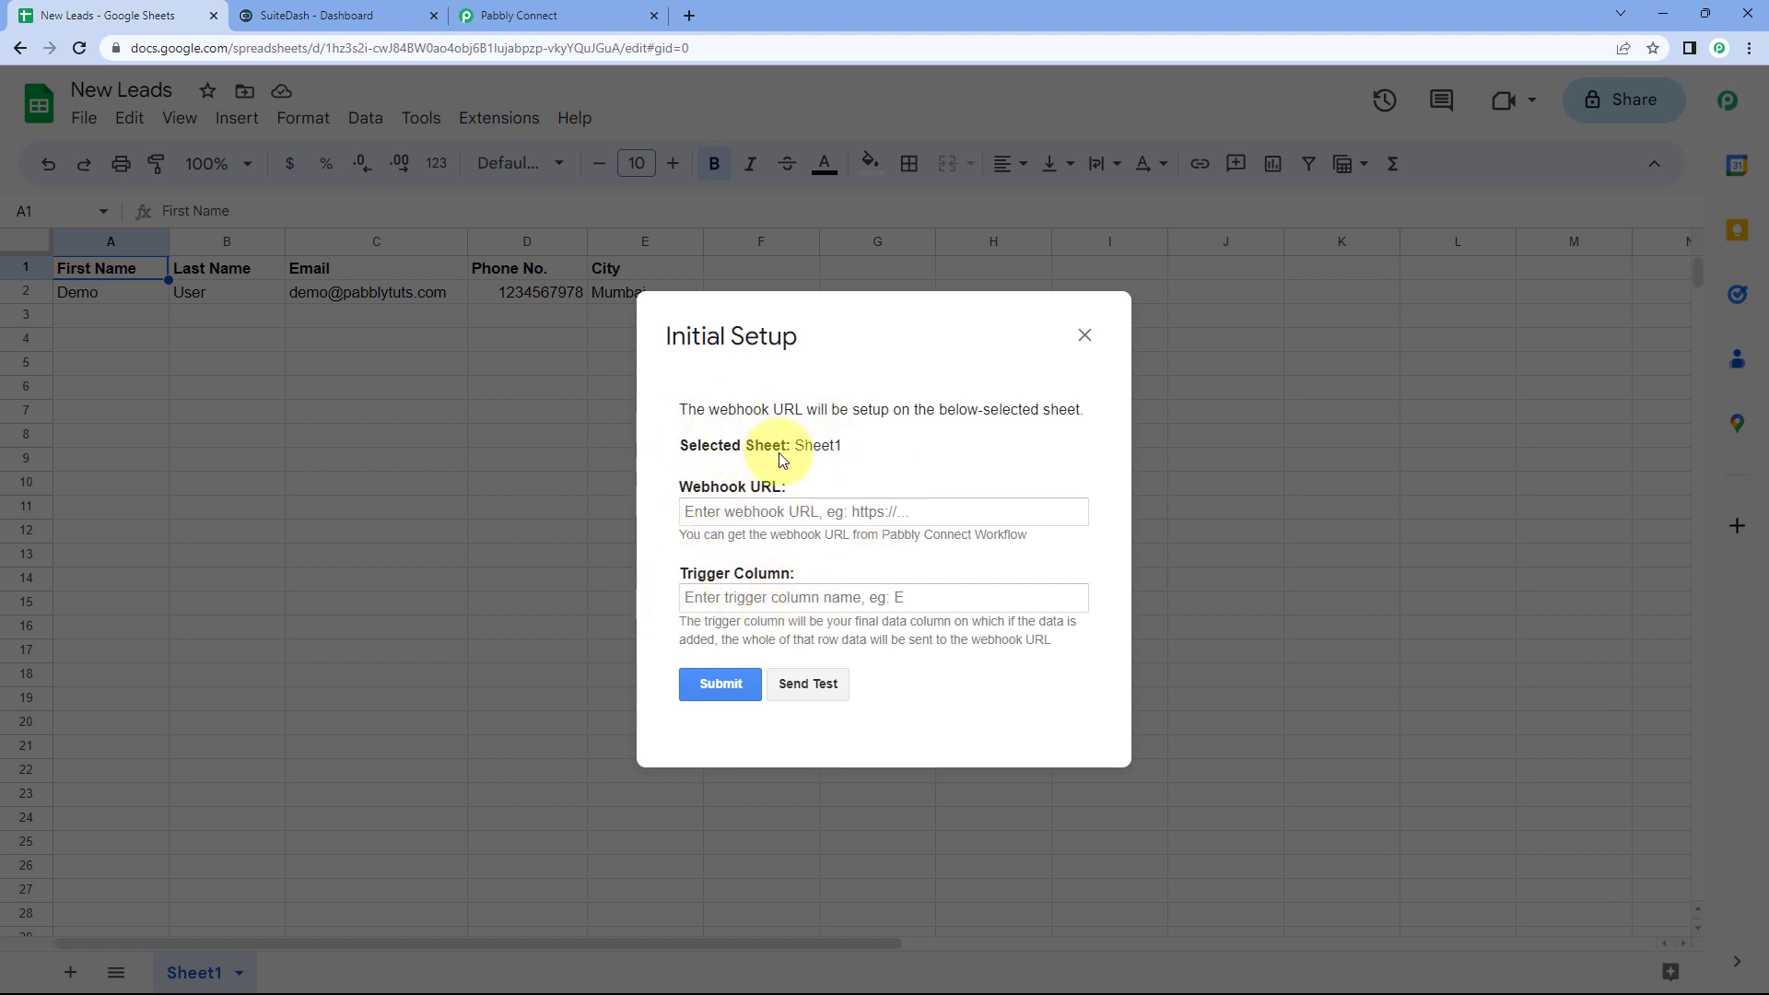
left_click_drag(822, 344, 901, 368)
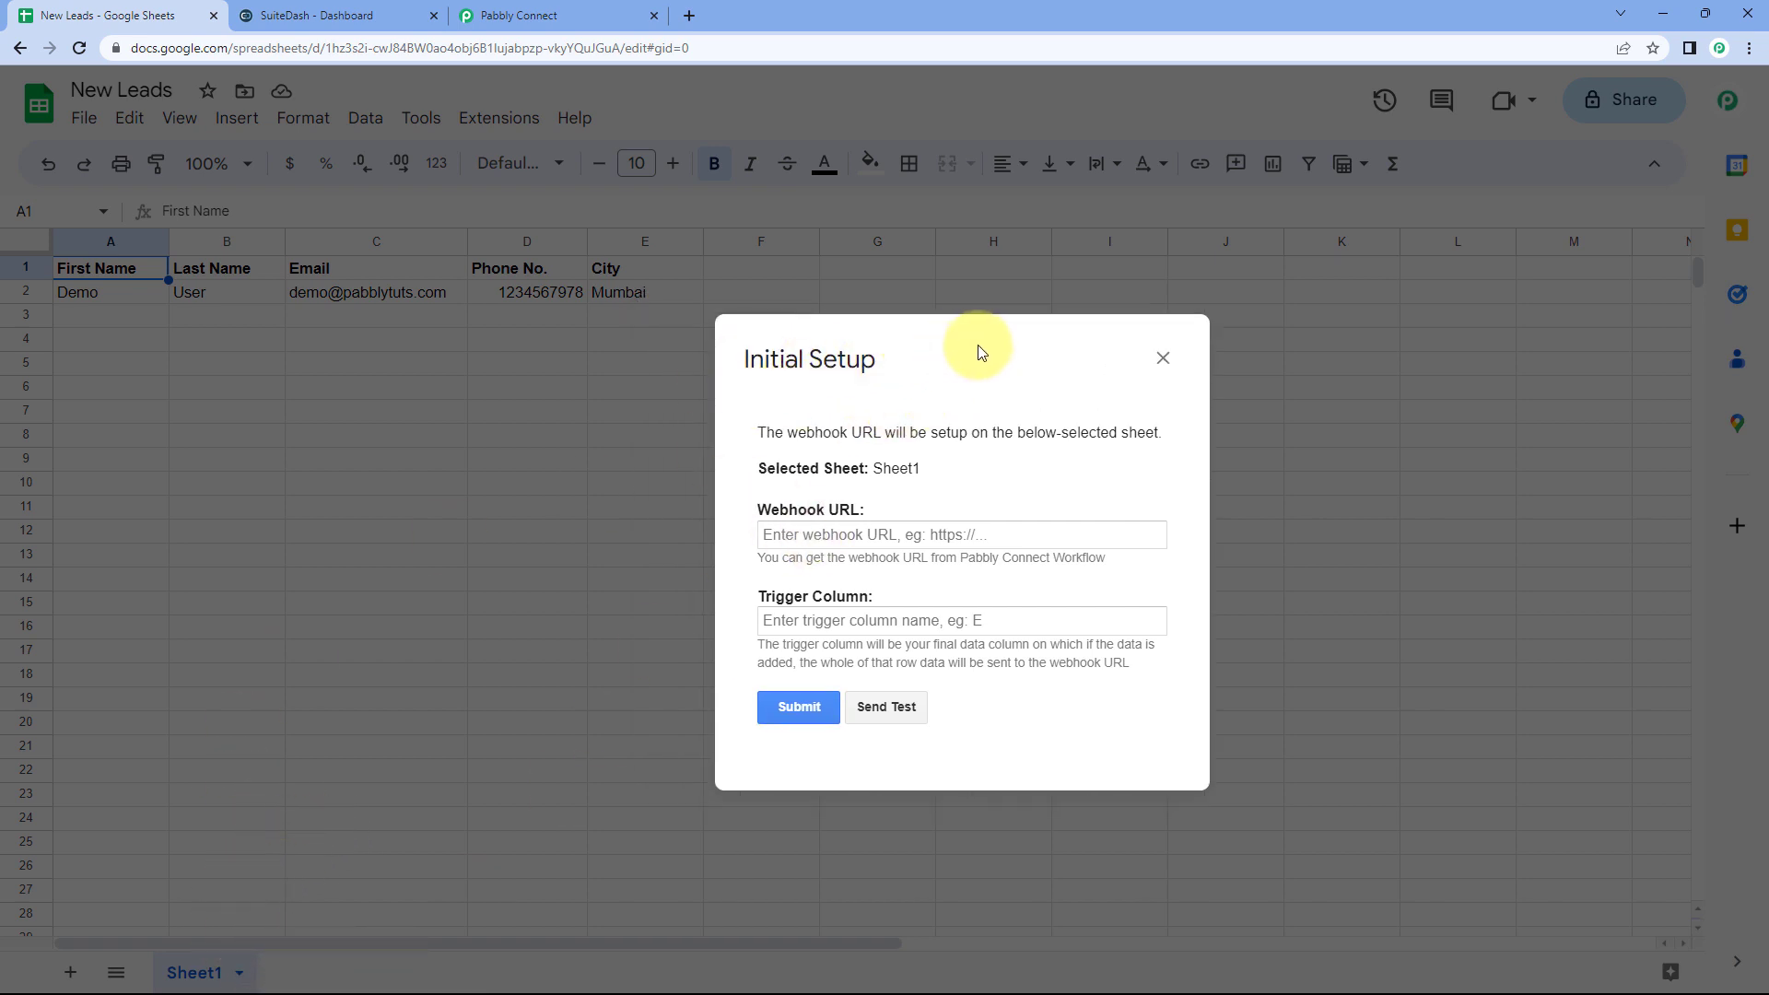
left_click_drag(965, 361, 781, 379)
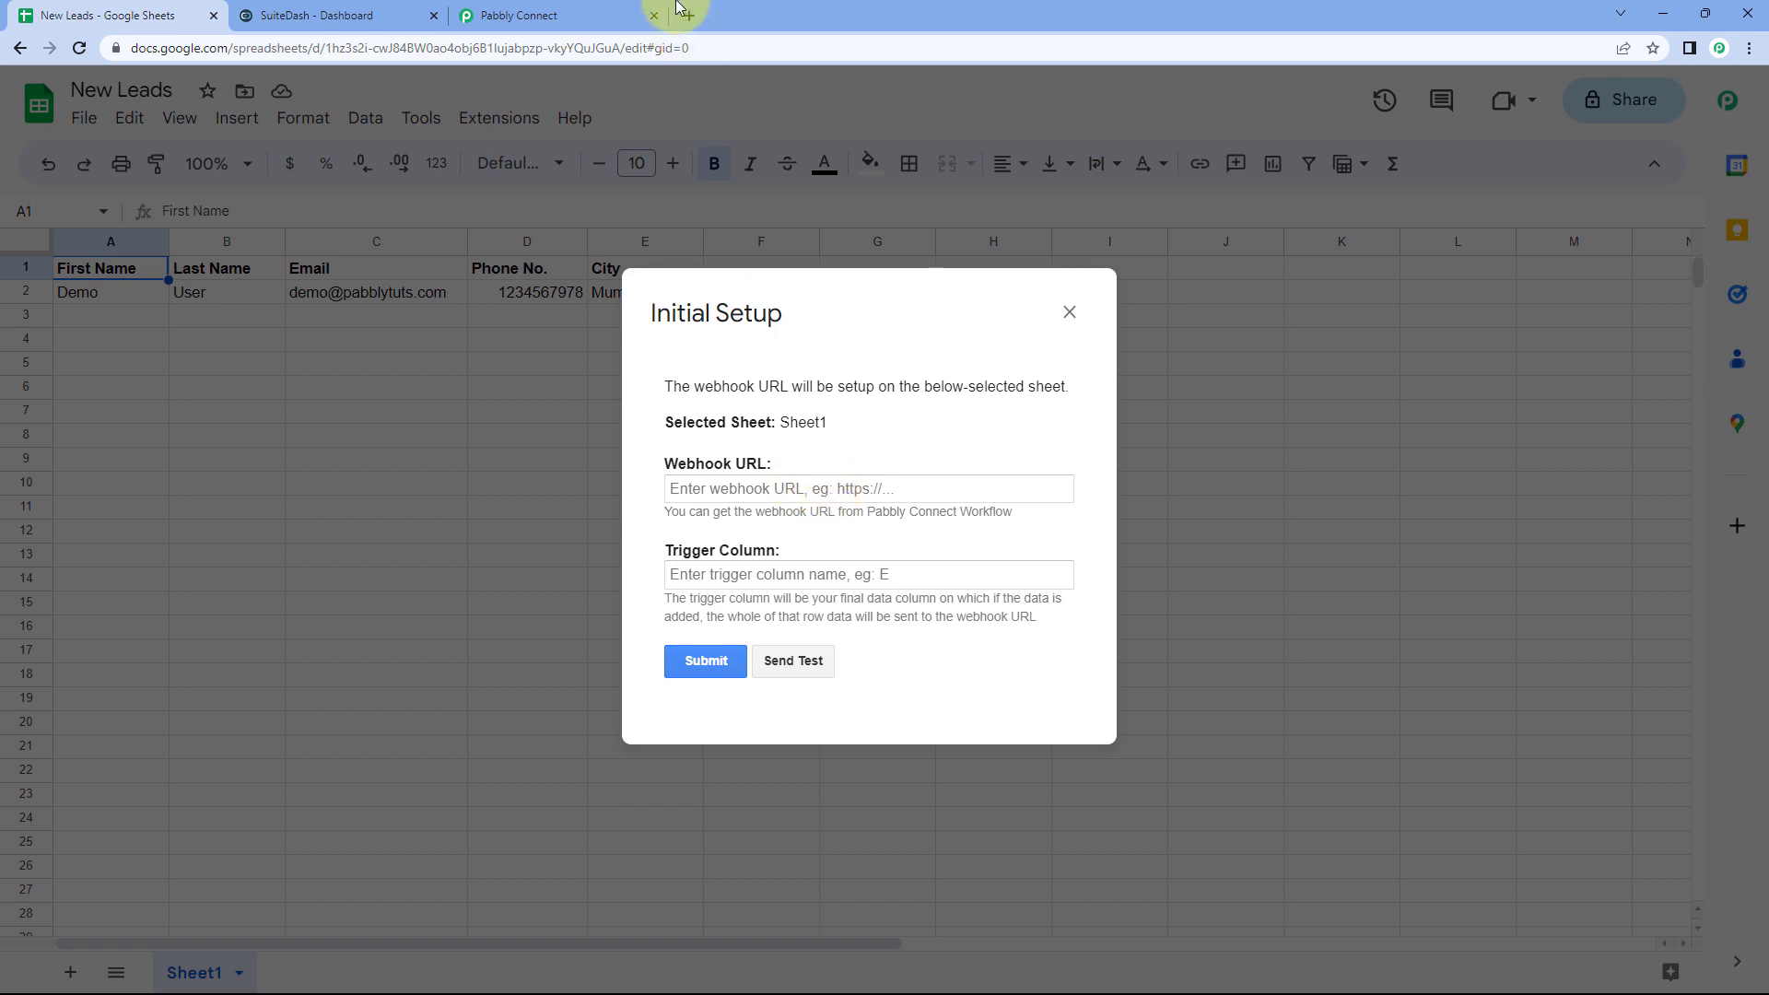
Step: Copy the workflow's webhook URL from Pabbly Connect and return to the setup dialog
left_click(589, 16)
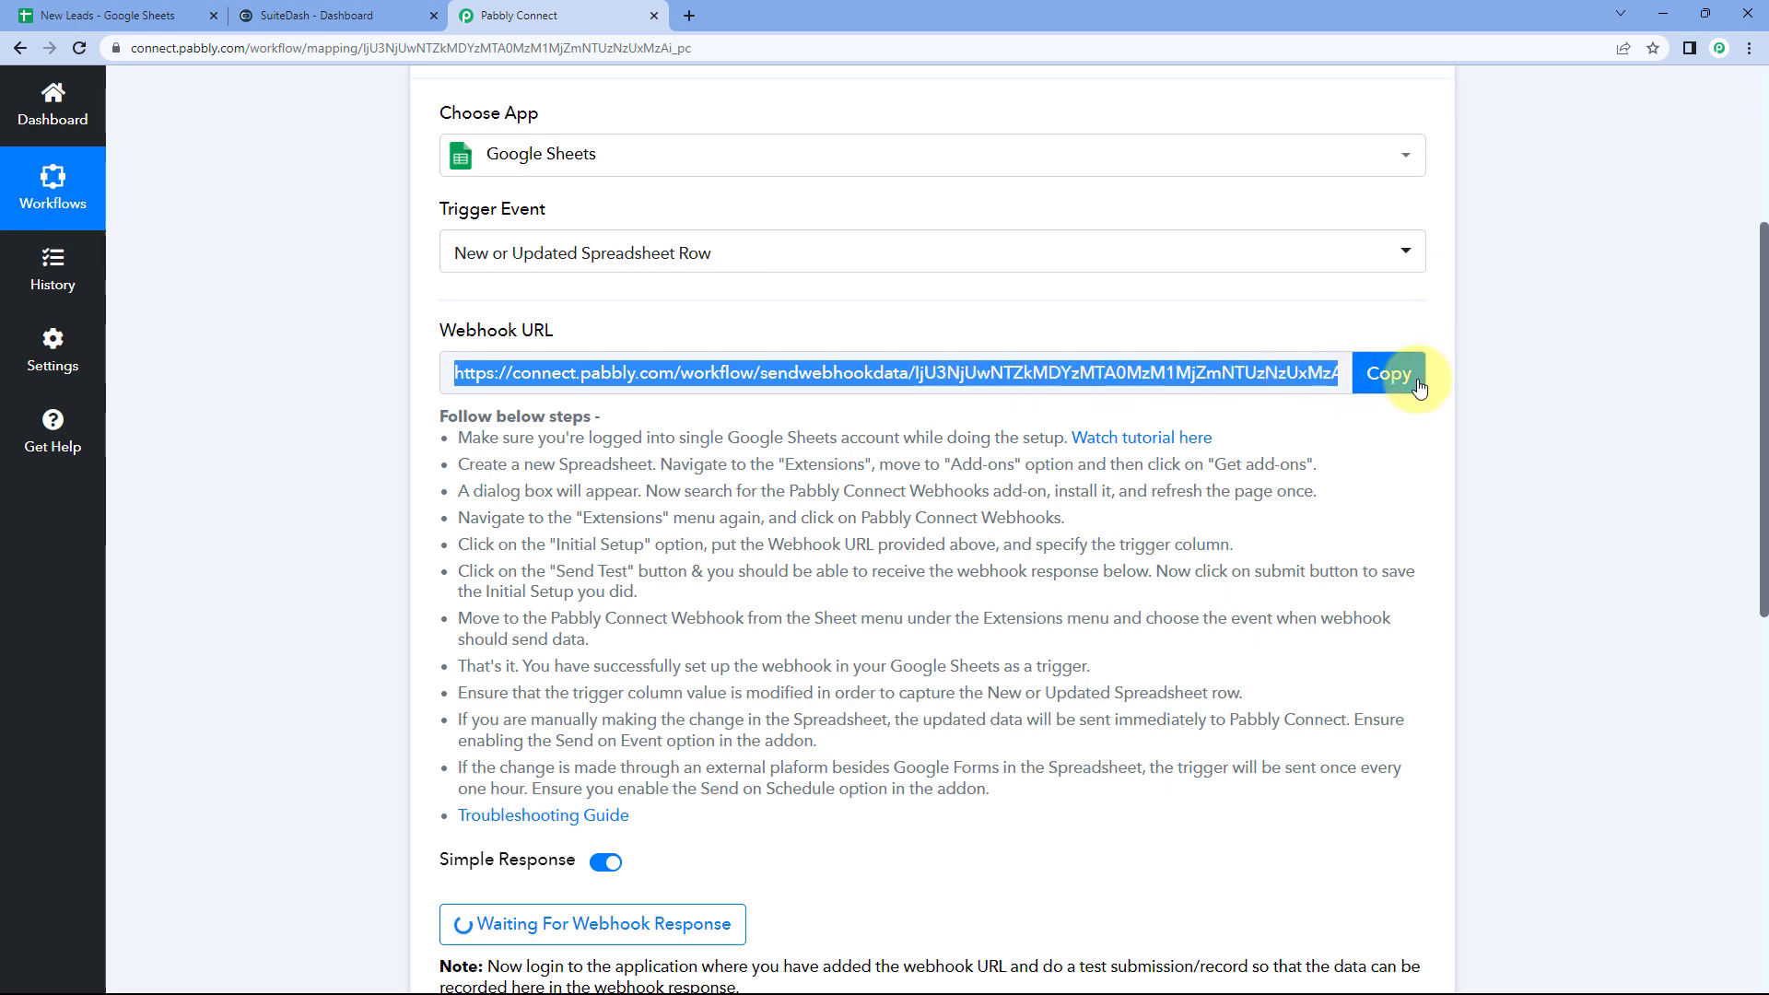
left_click(1387, 373)
left_click(139, 14)
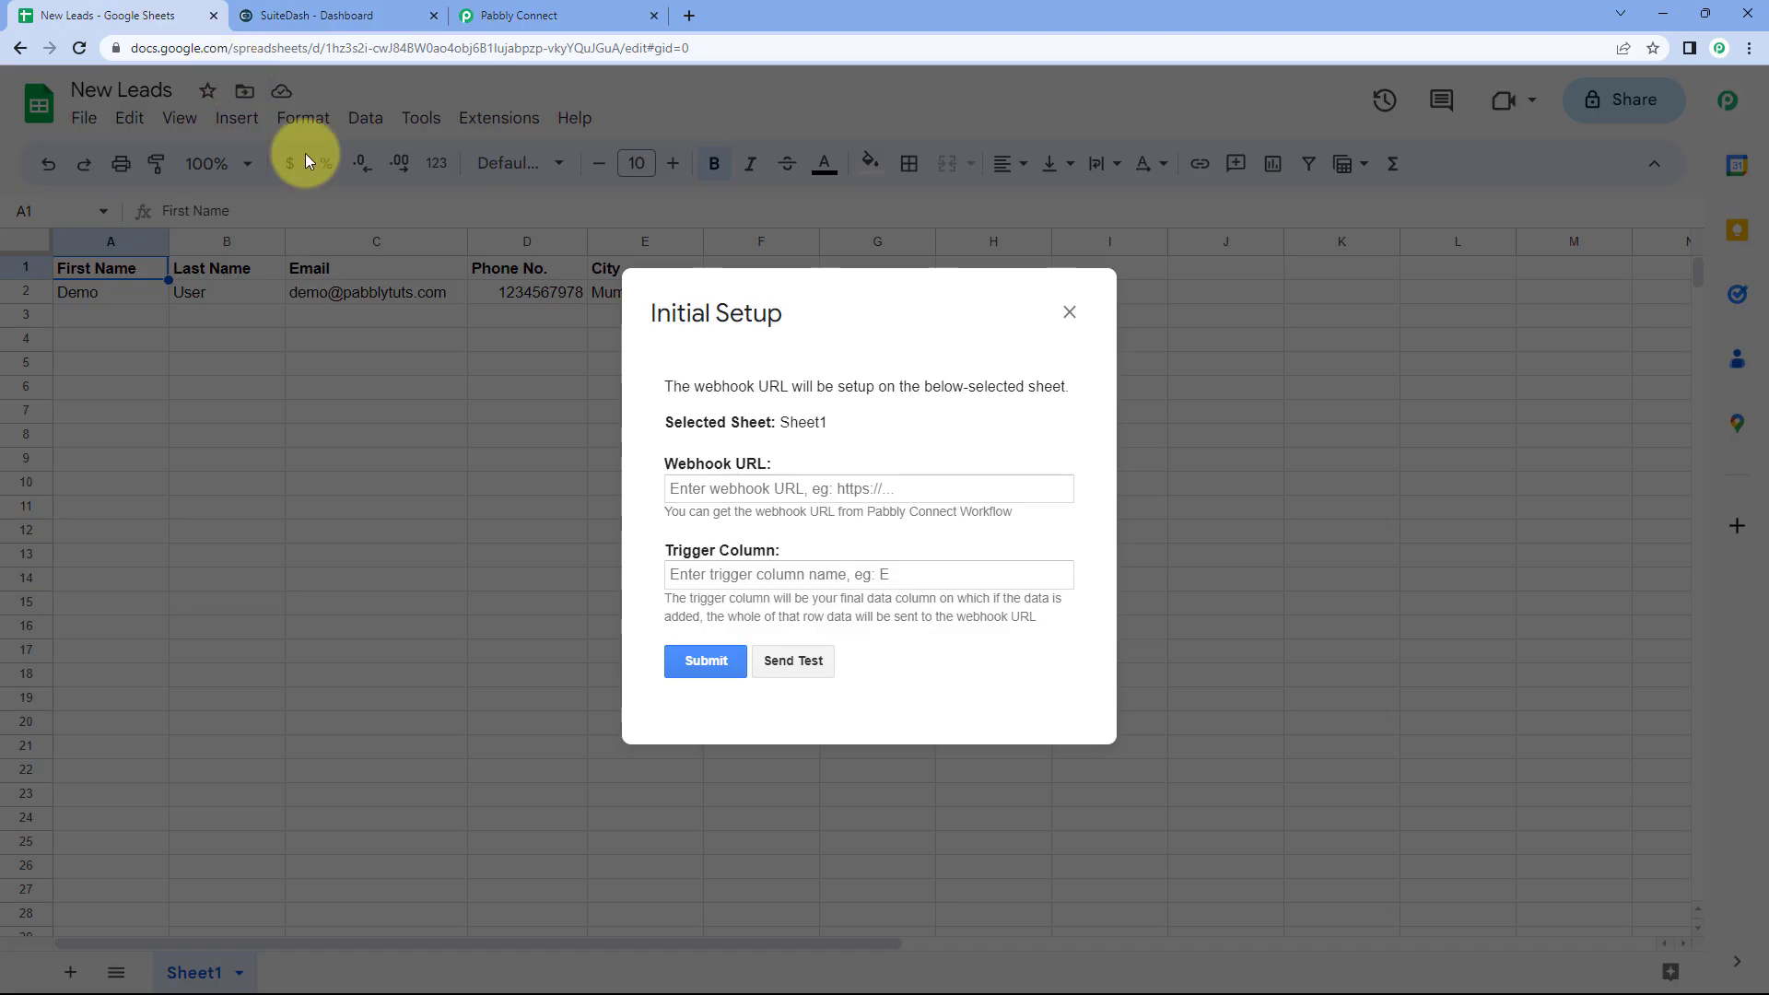
Step: Paste the webhook URL, set trigger column E, and send the Demo row as test data
right_click(689, 486)
left_click(765, 632)
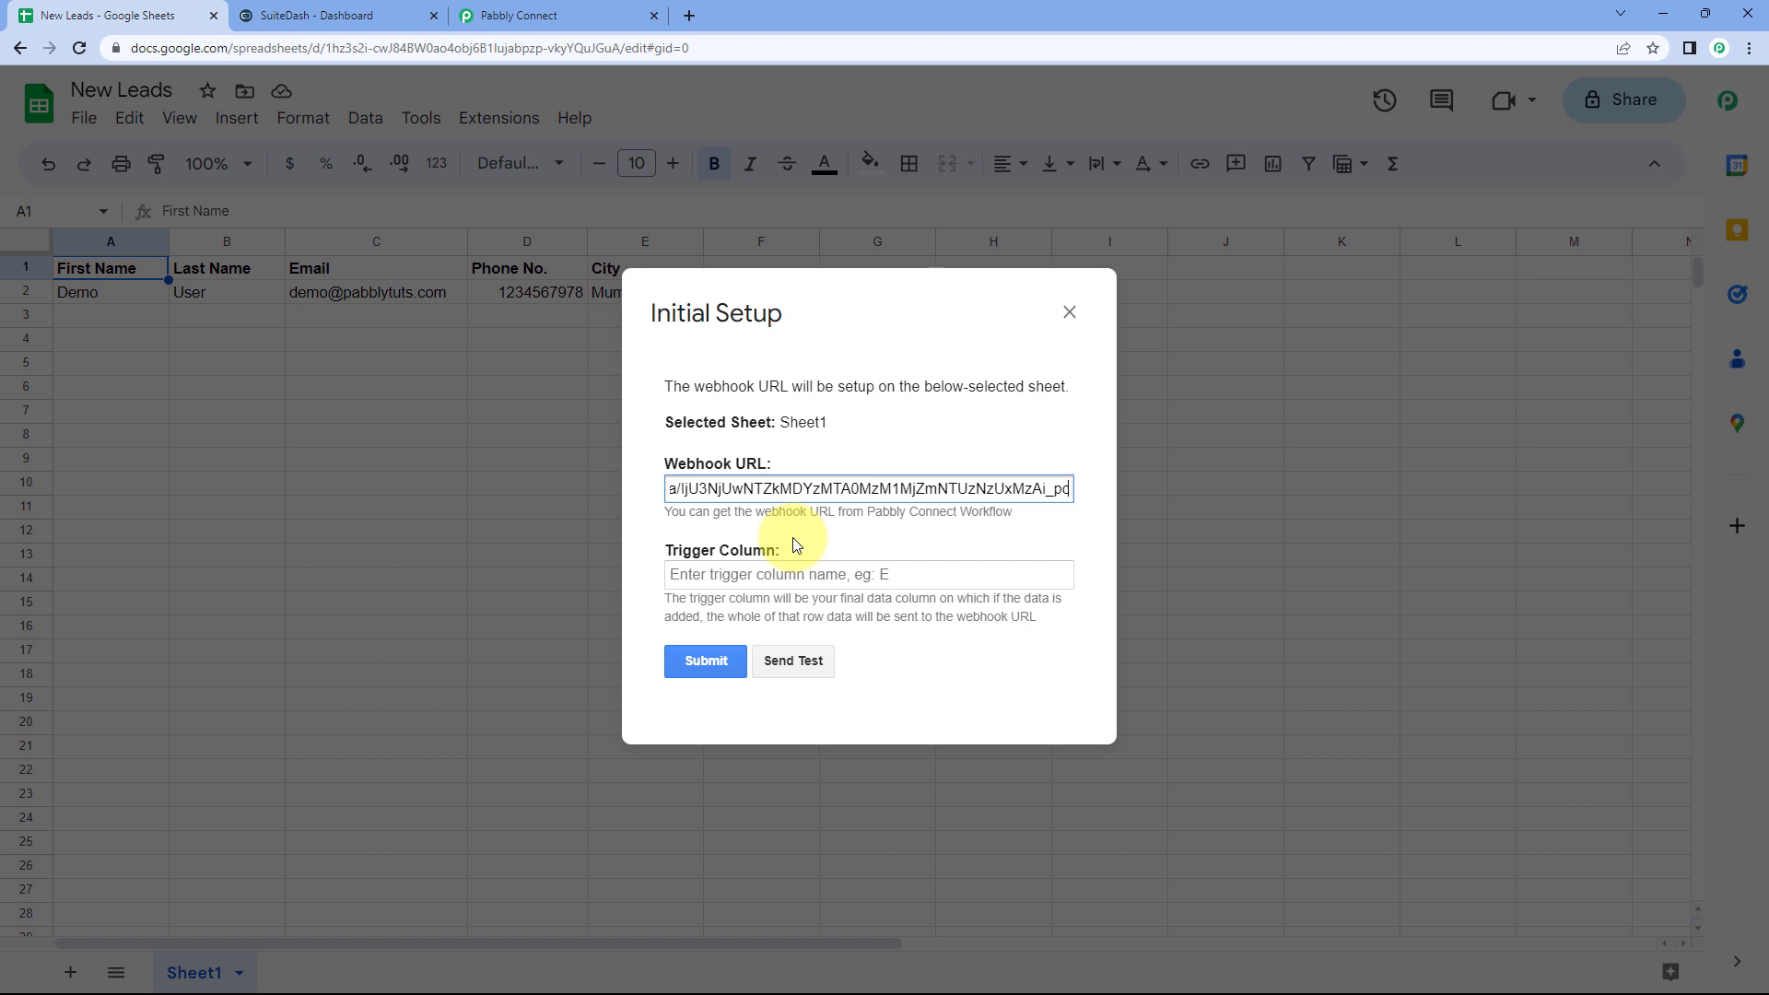
left_click_drag(817, 316, 1005, 379)
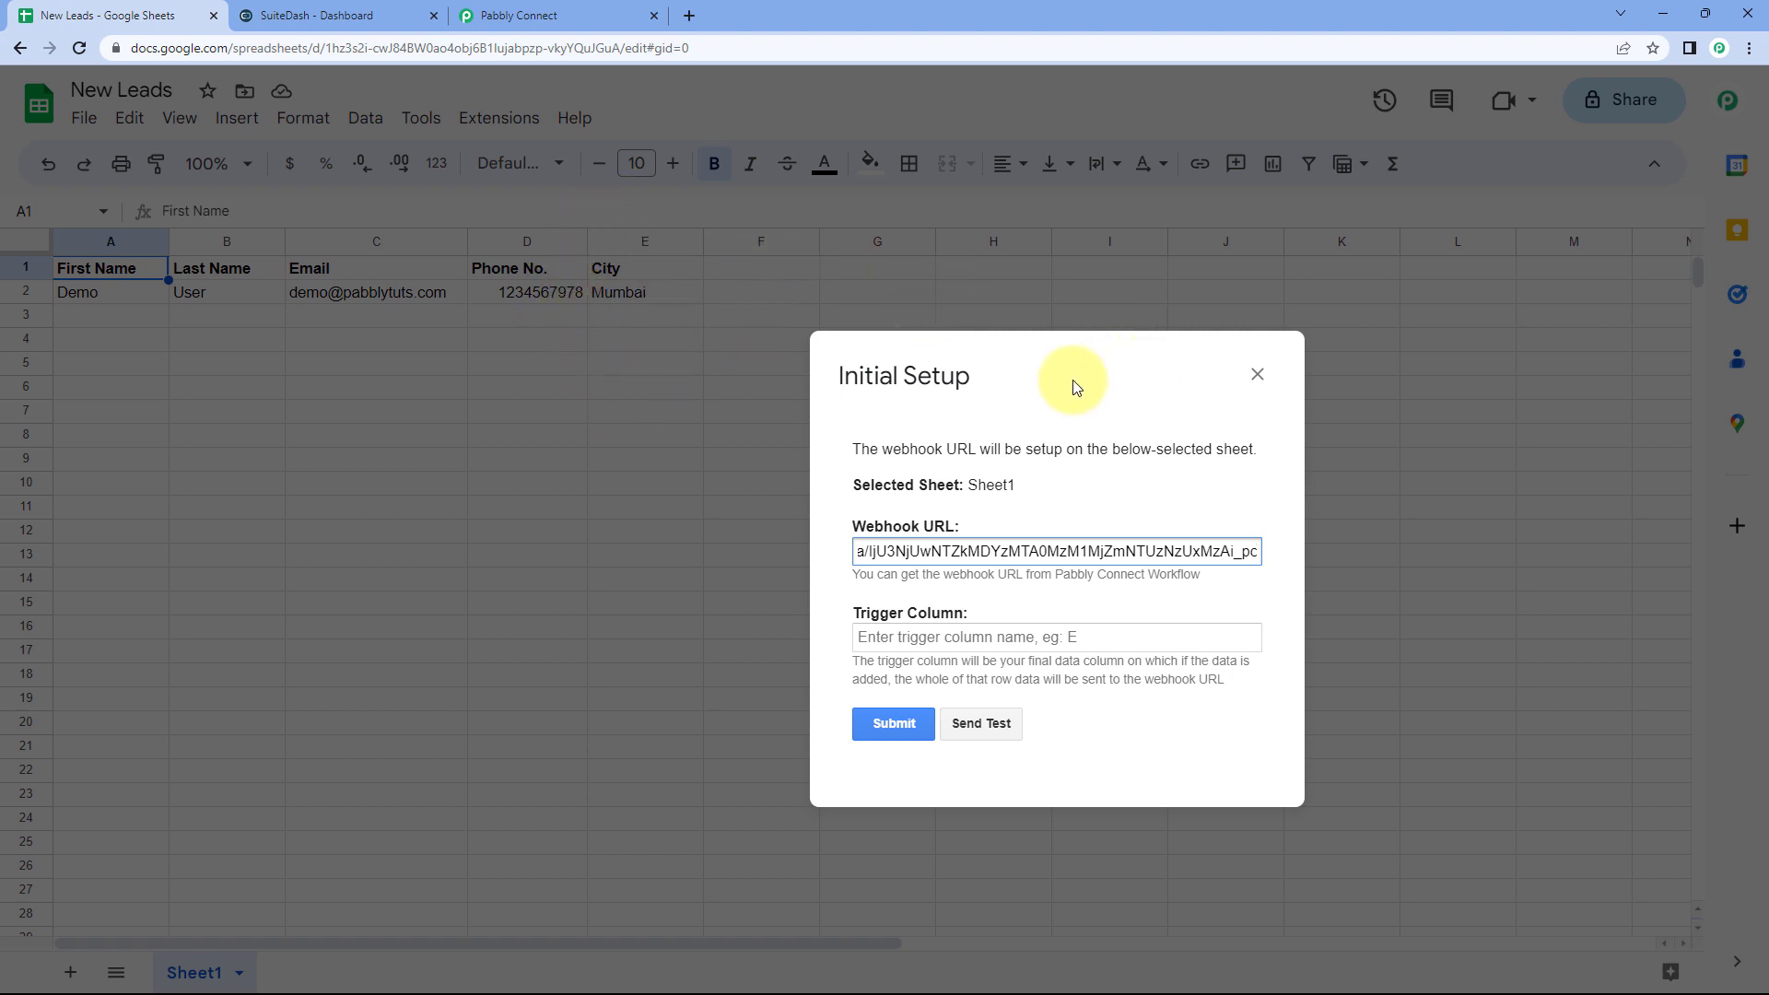
left_click_drag(1073, 382, 799, 392)
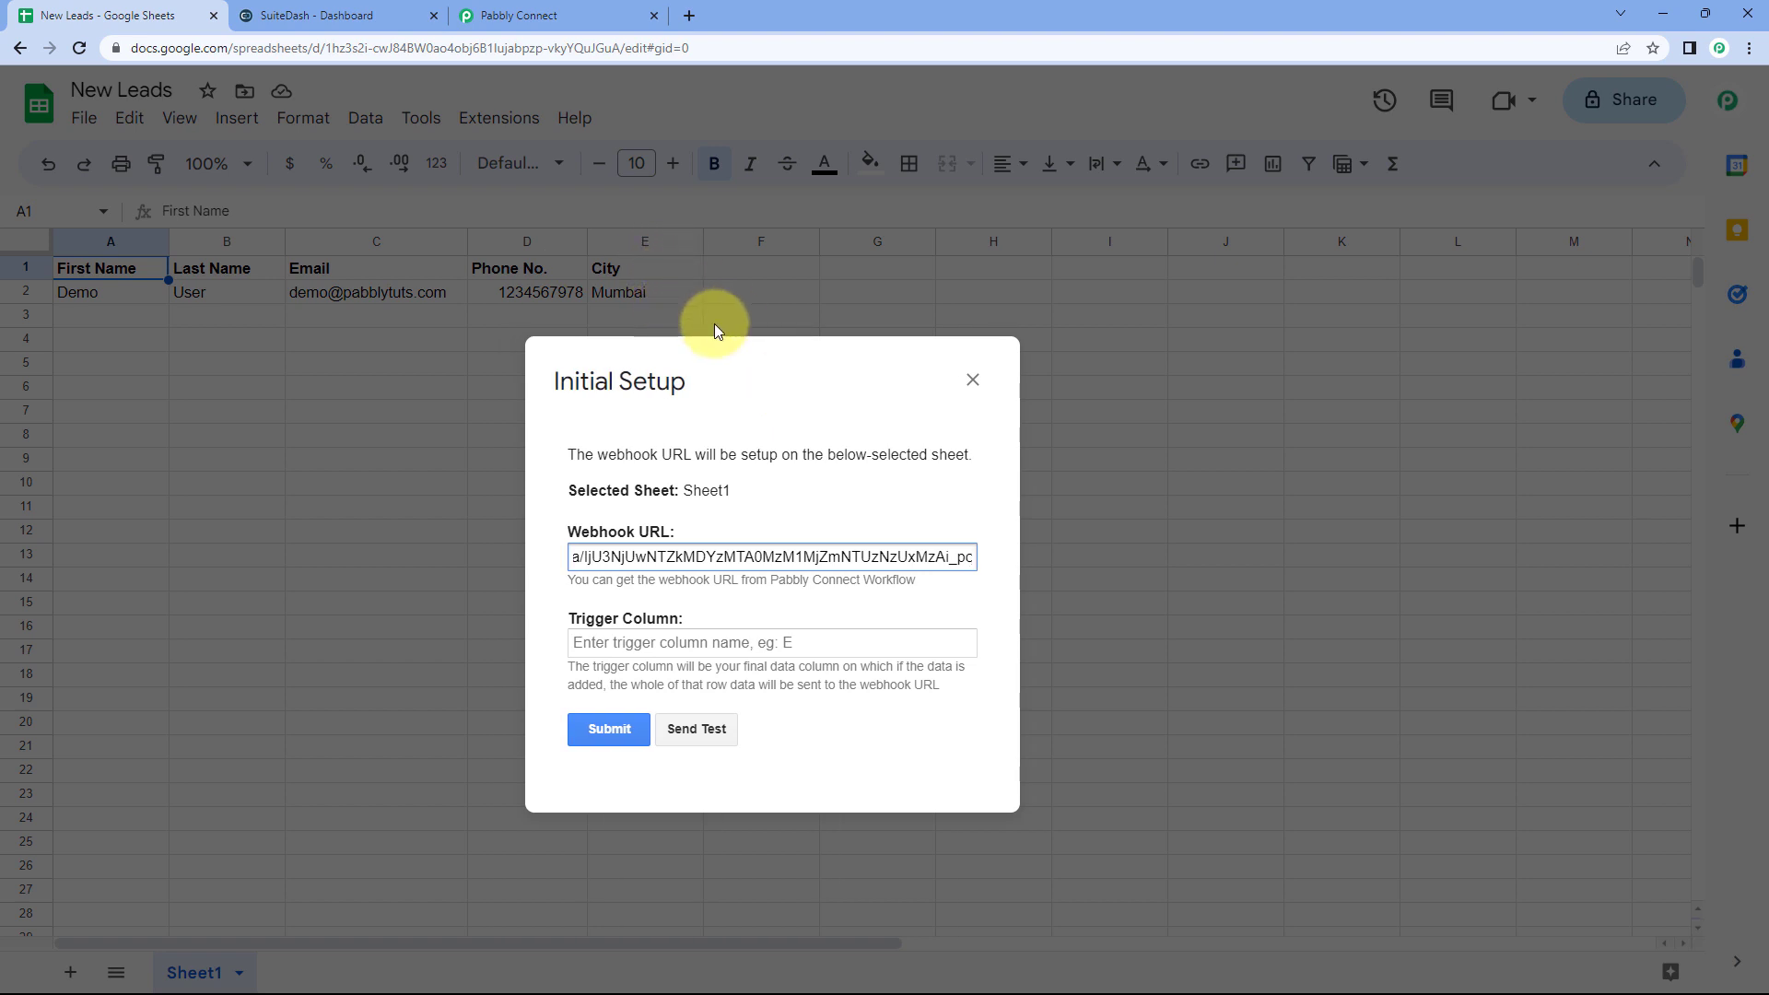
left_click(675, 636)
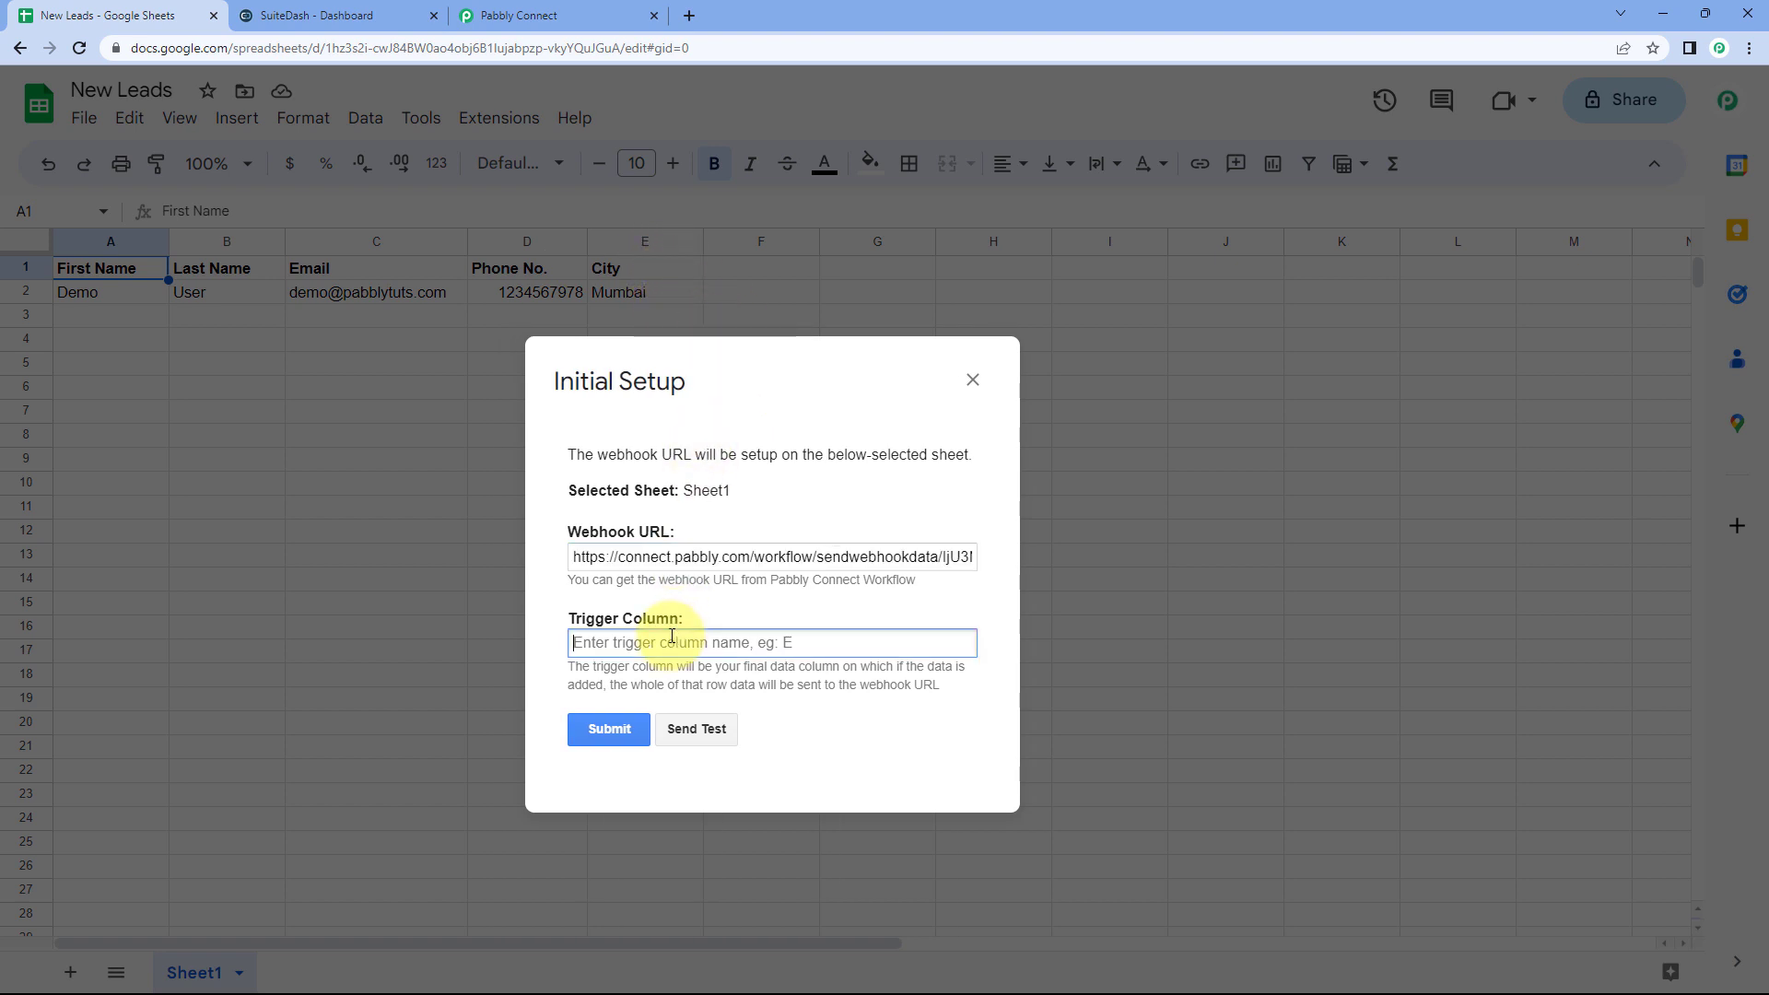
type("E")
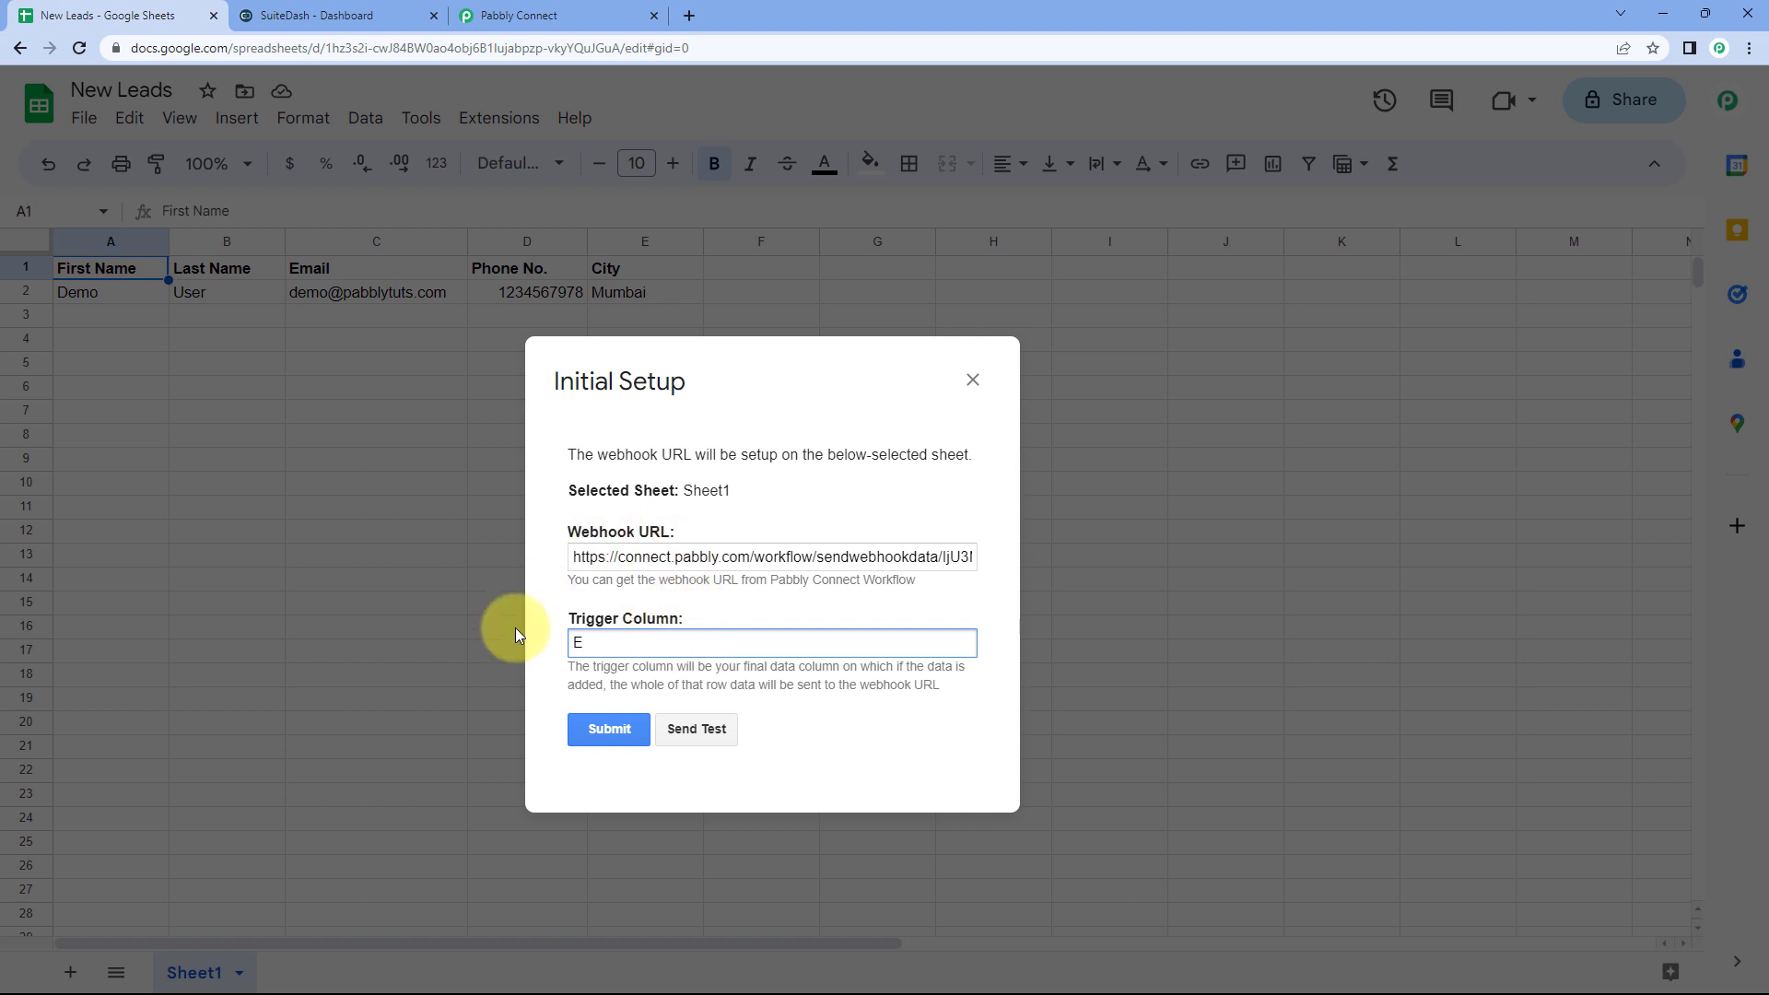
left_click(690, 735)
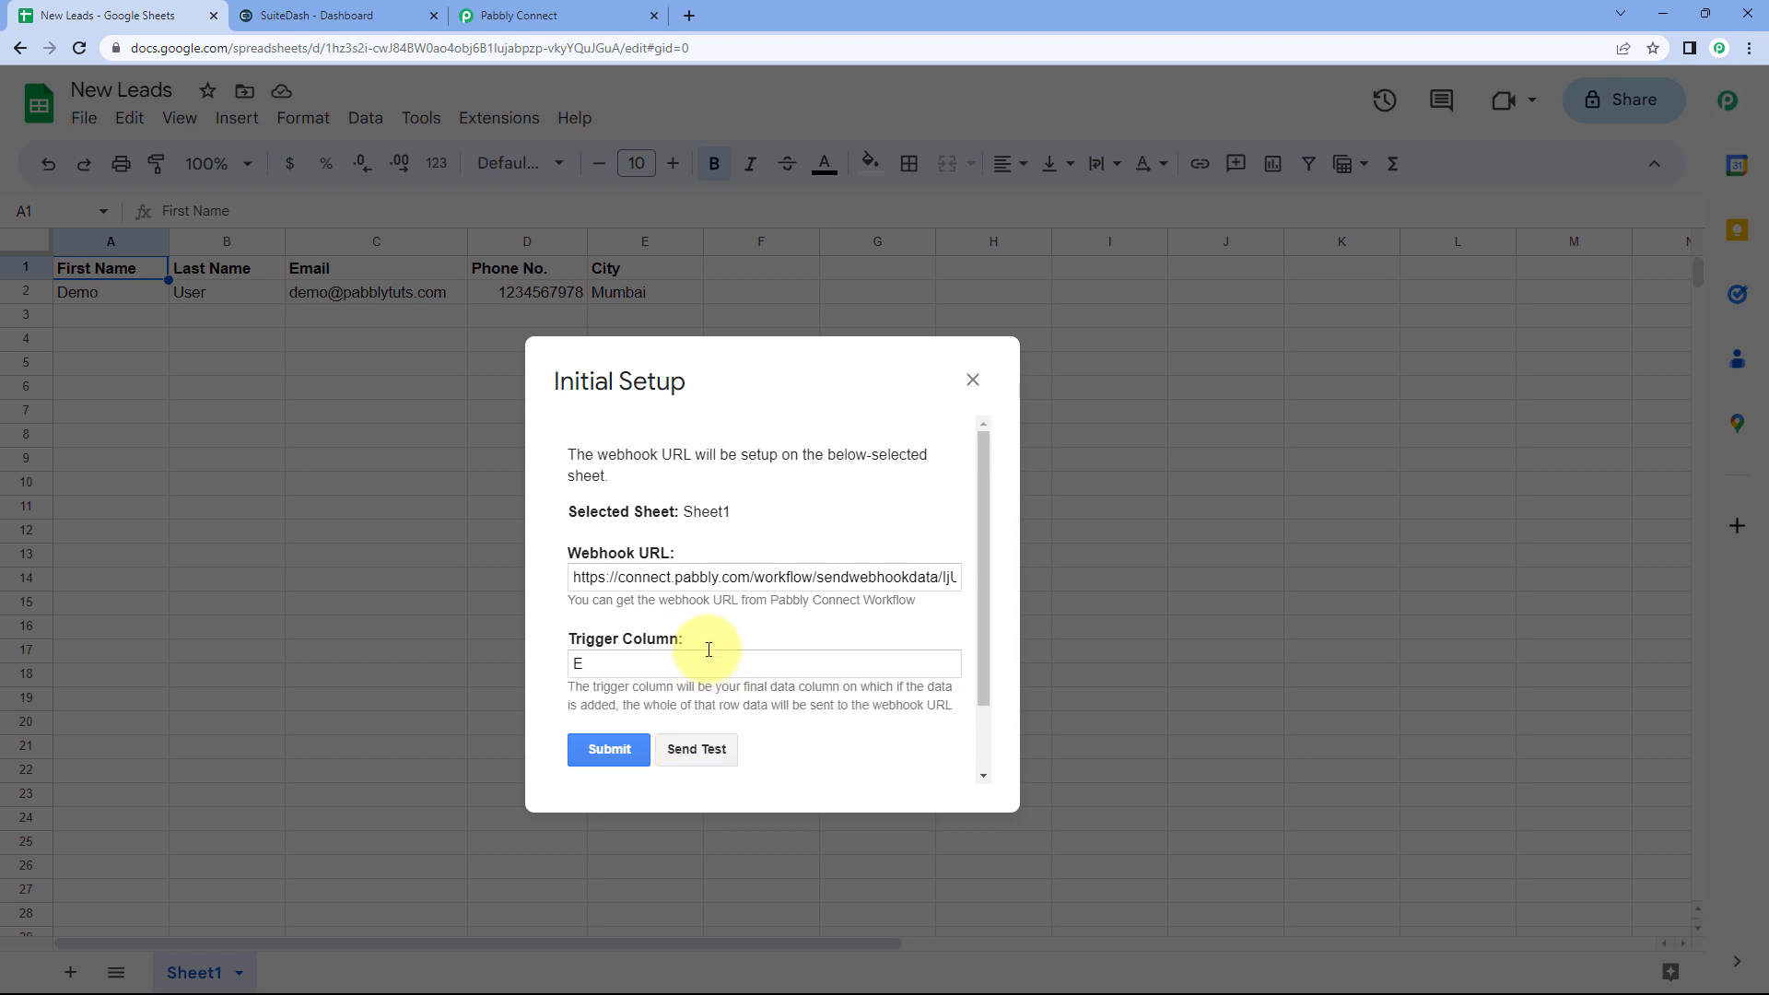
scroll(708, 650, "down", 1)
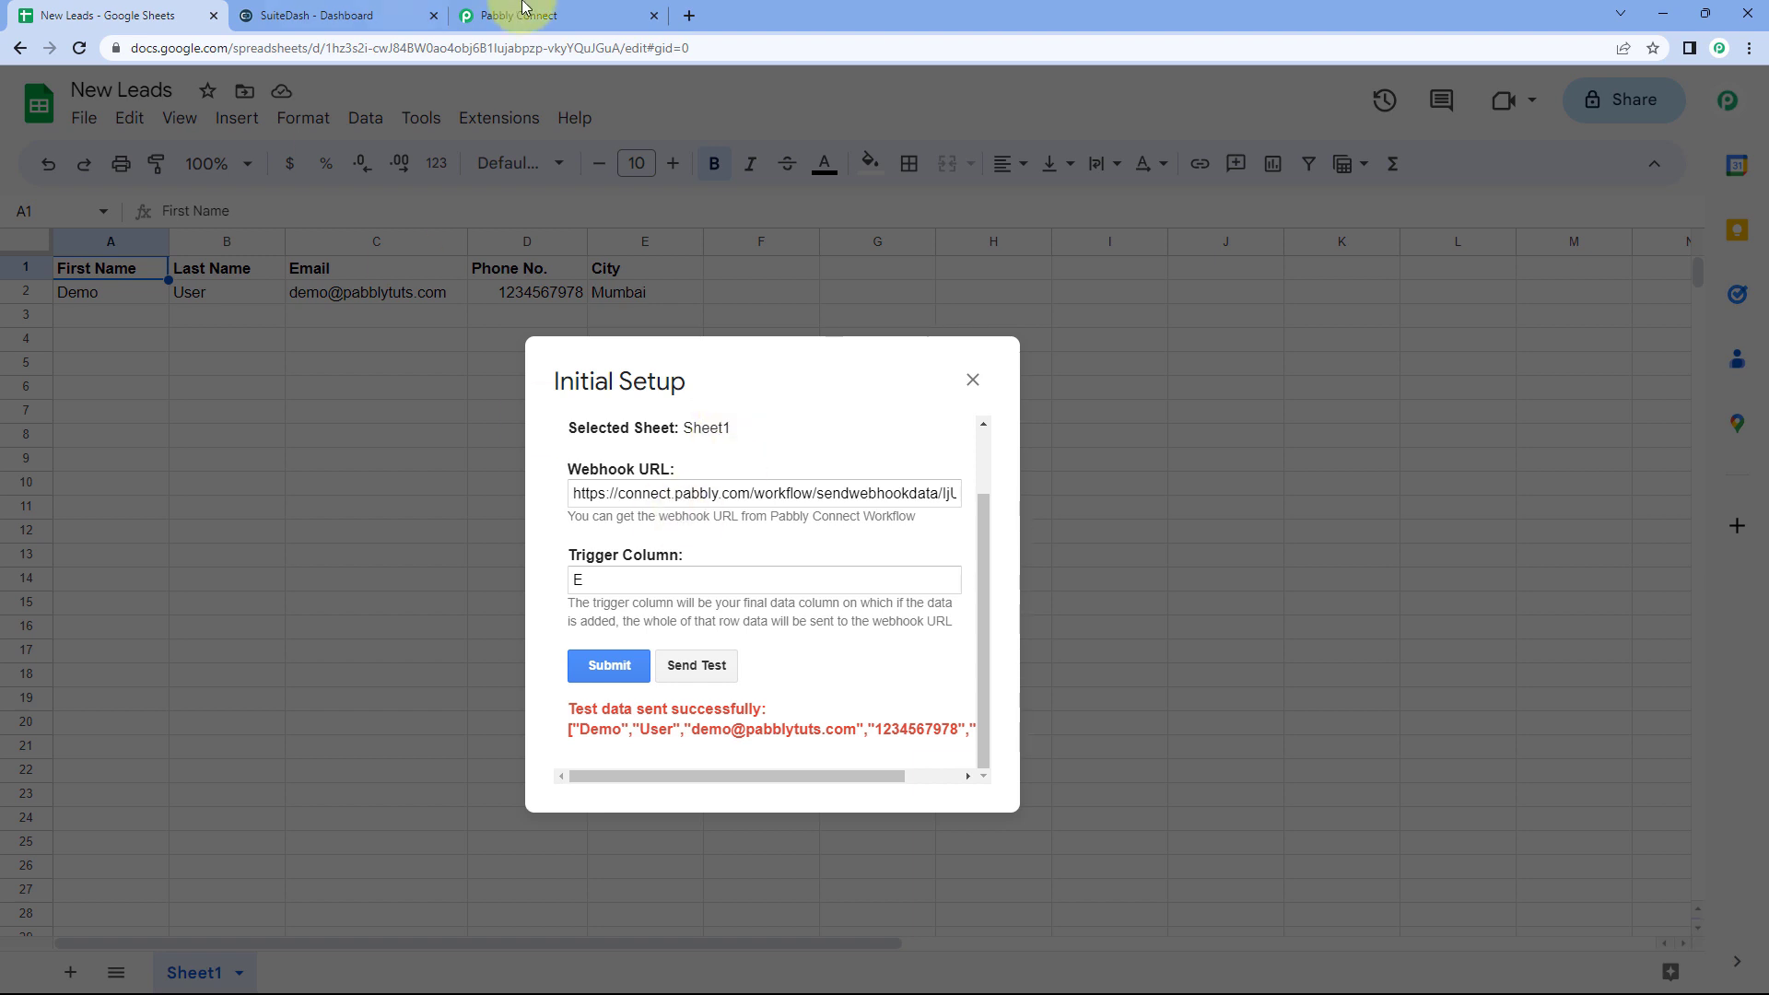
left_click(568, 18)
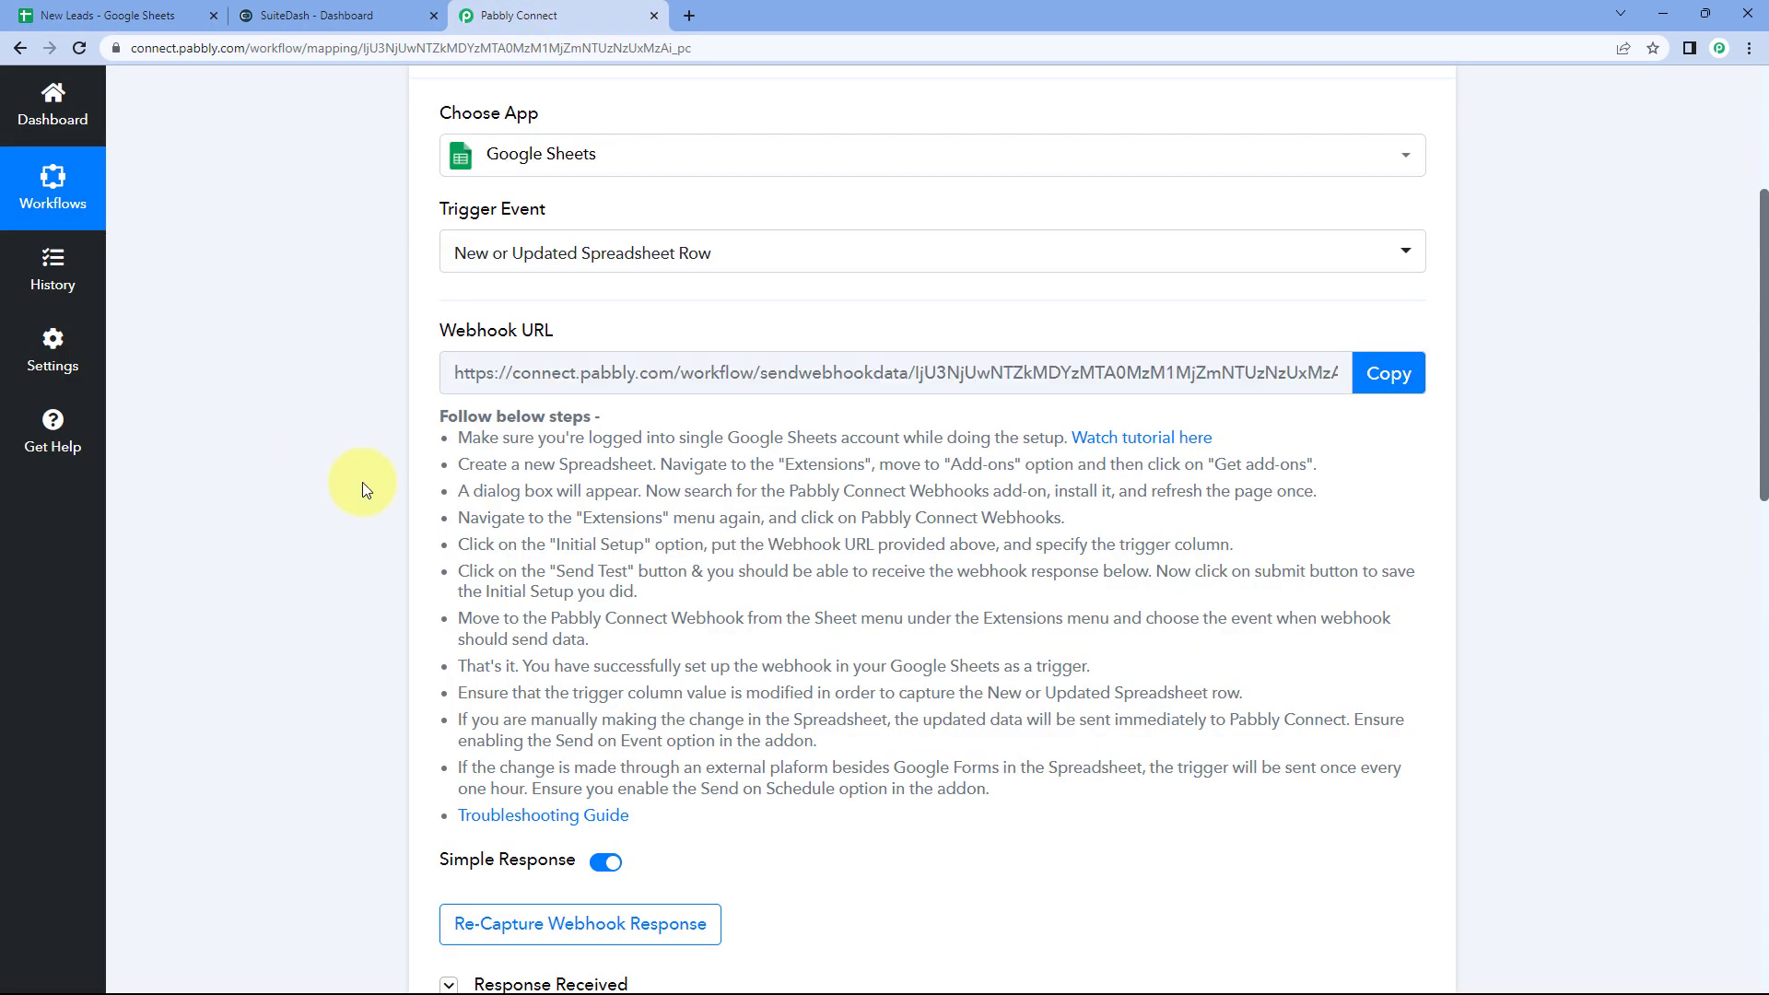
scroll(362, 484, "down", 5)
scroll(362, 483, "down", 3)
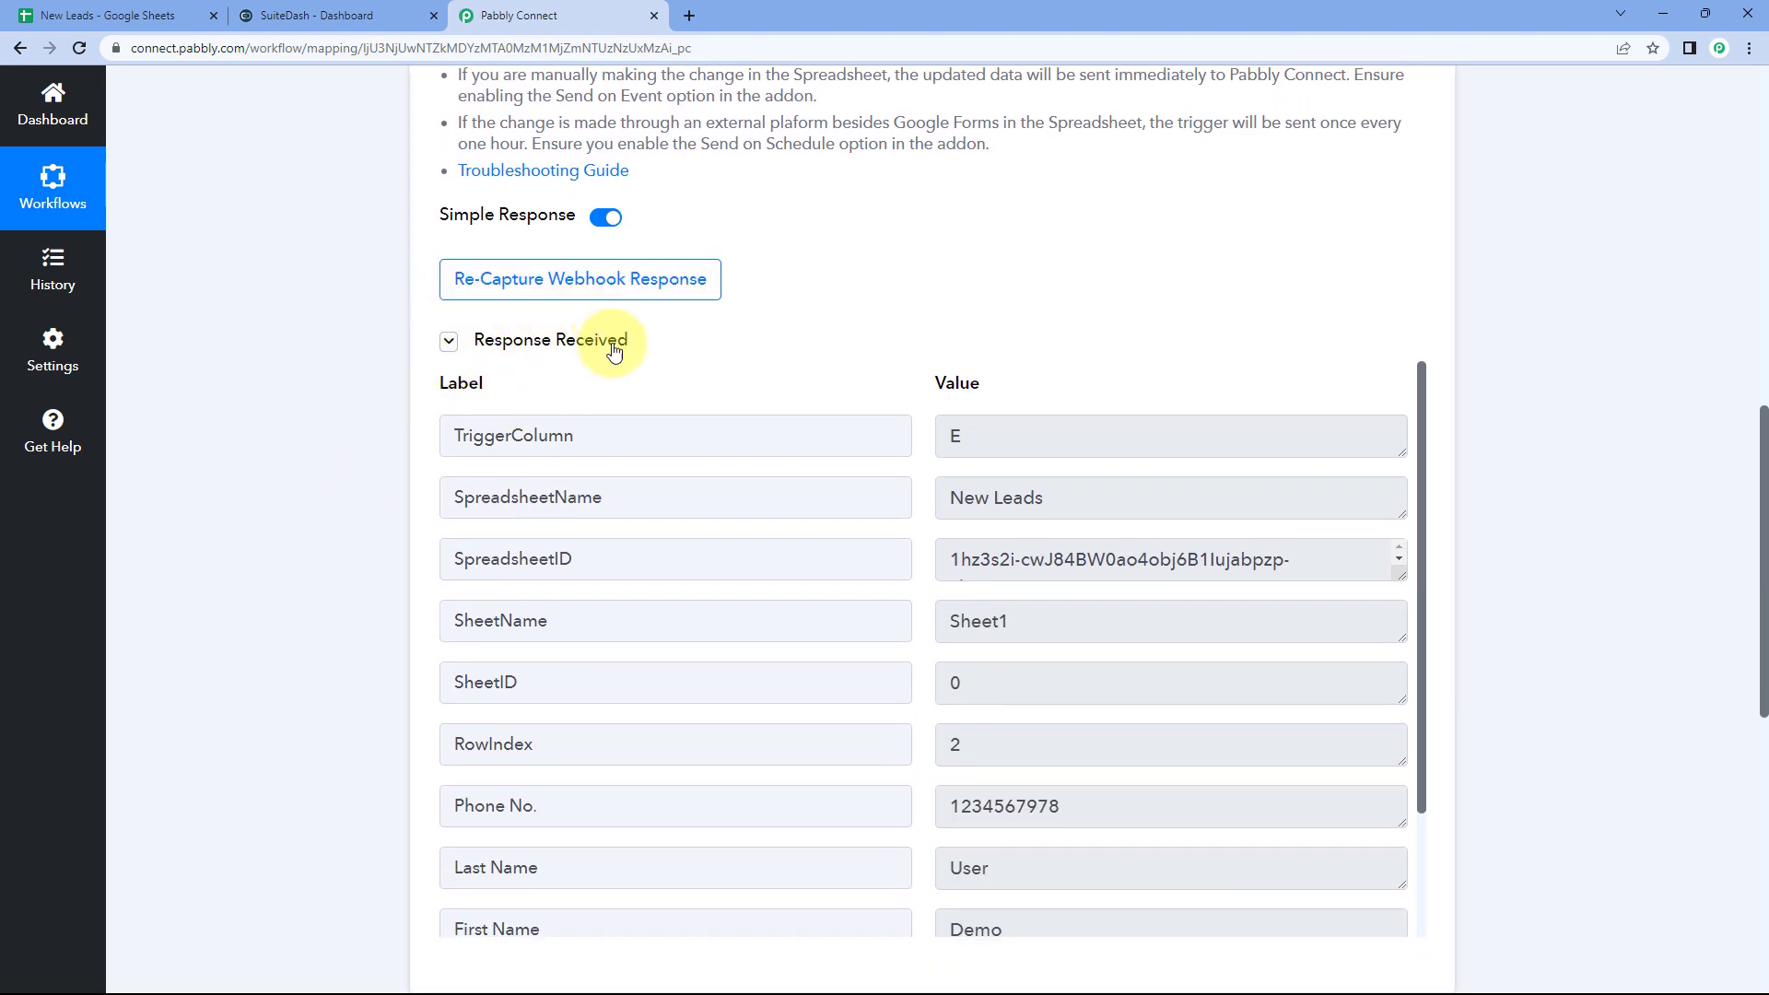
scroll(866, 314, "down", 1)
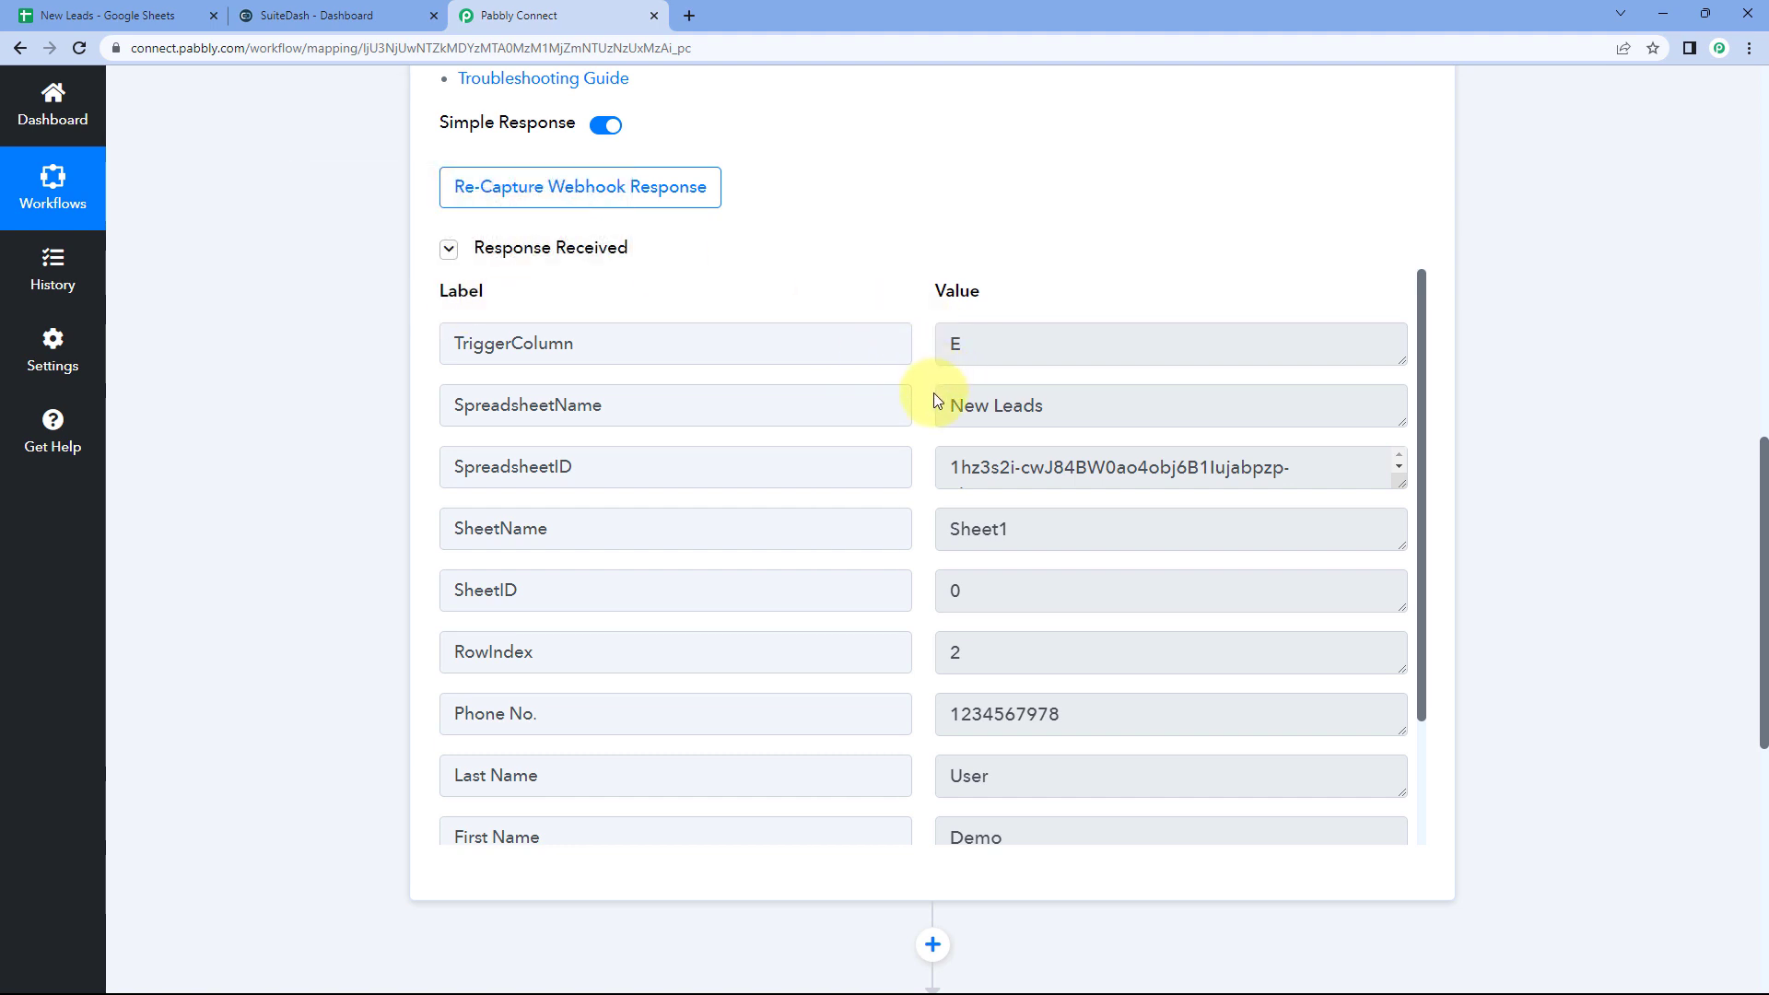
scroll(932, 393, "down", 3)
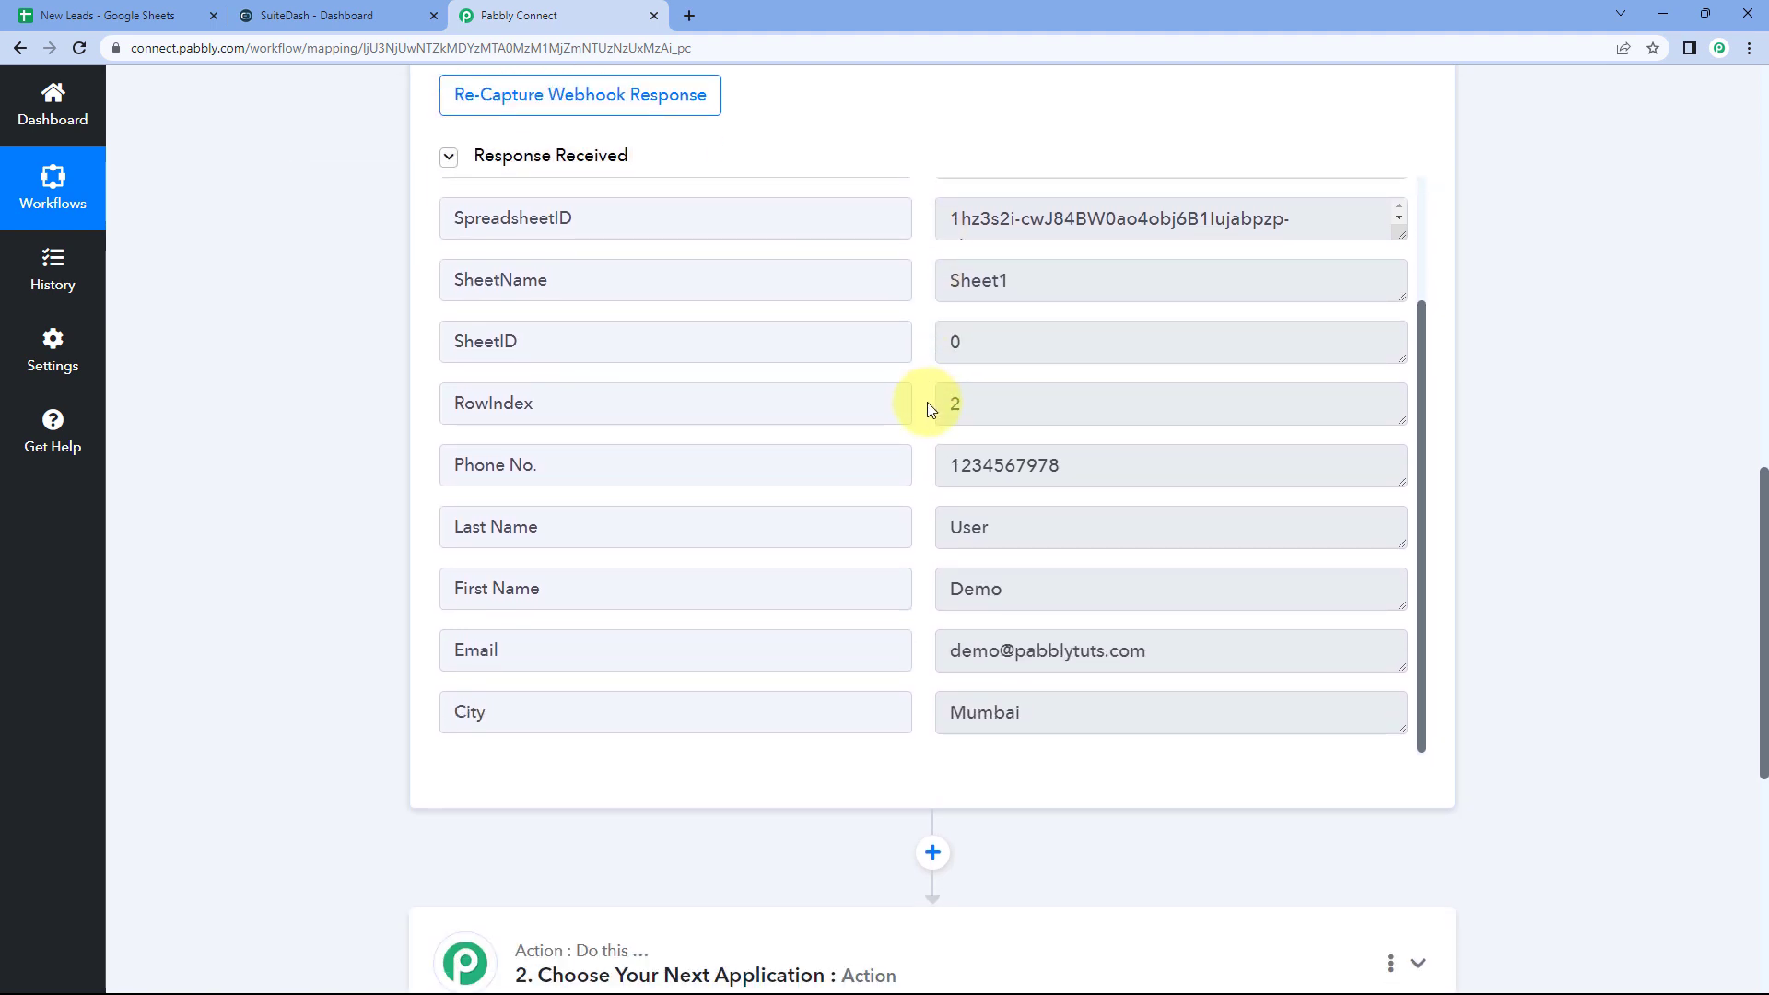
left_click(110, 15)
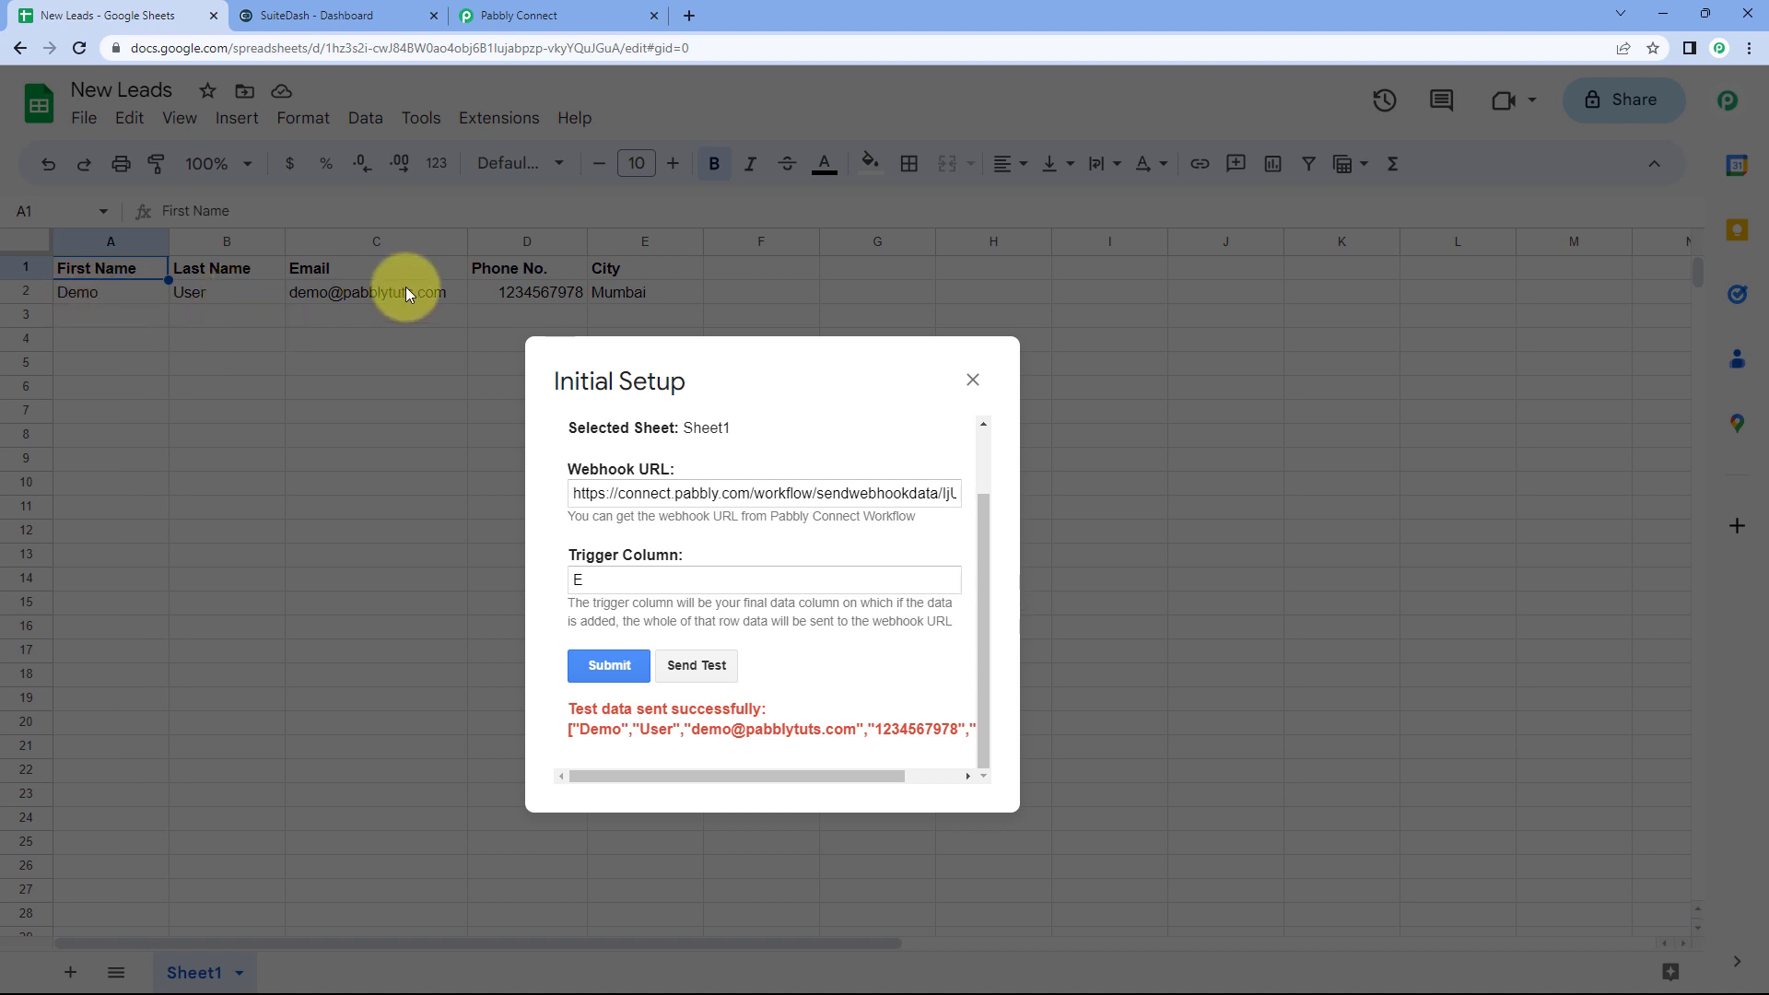
left_click(530, 16)
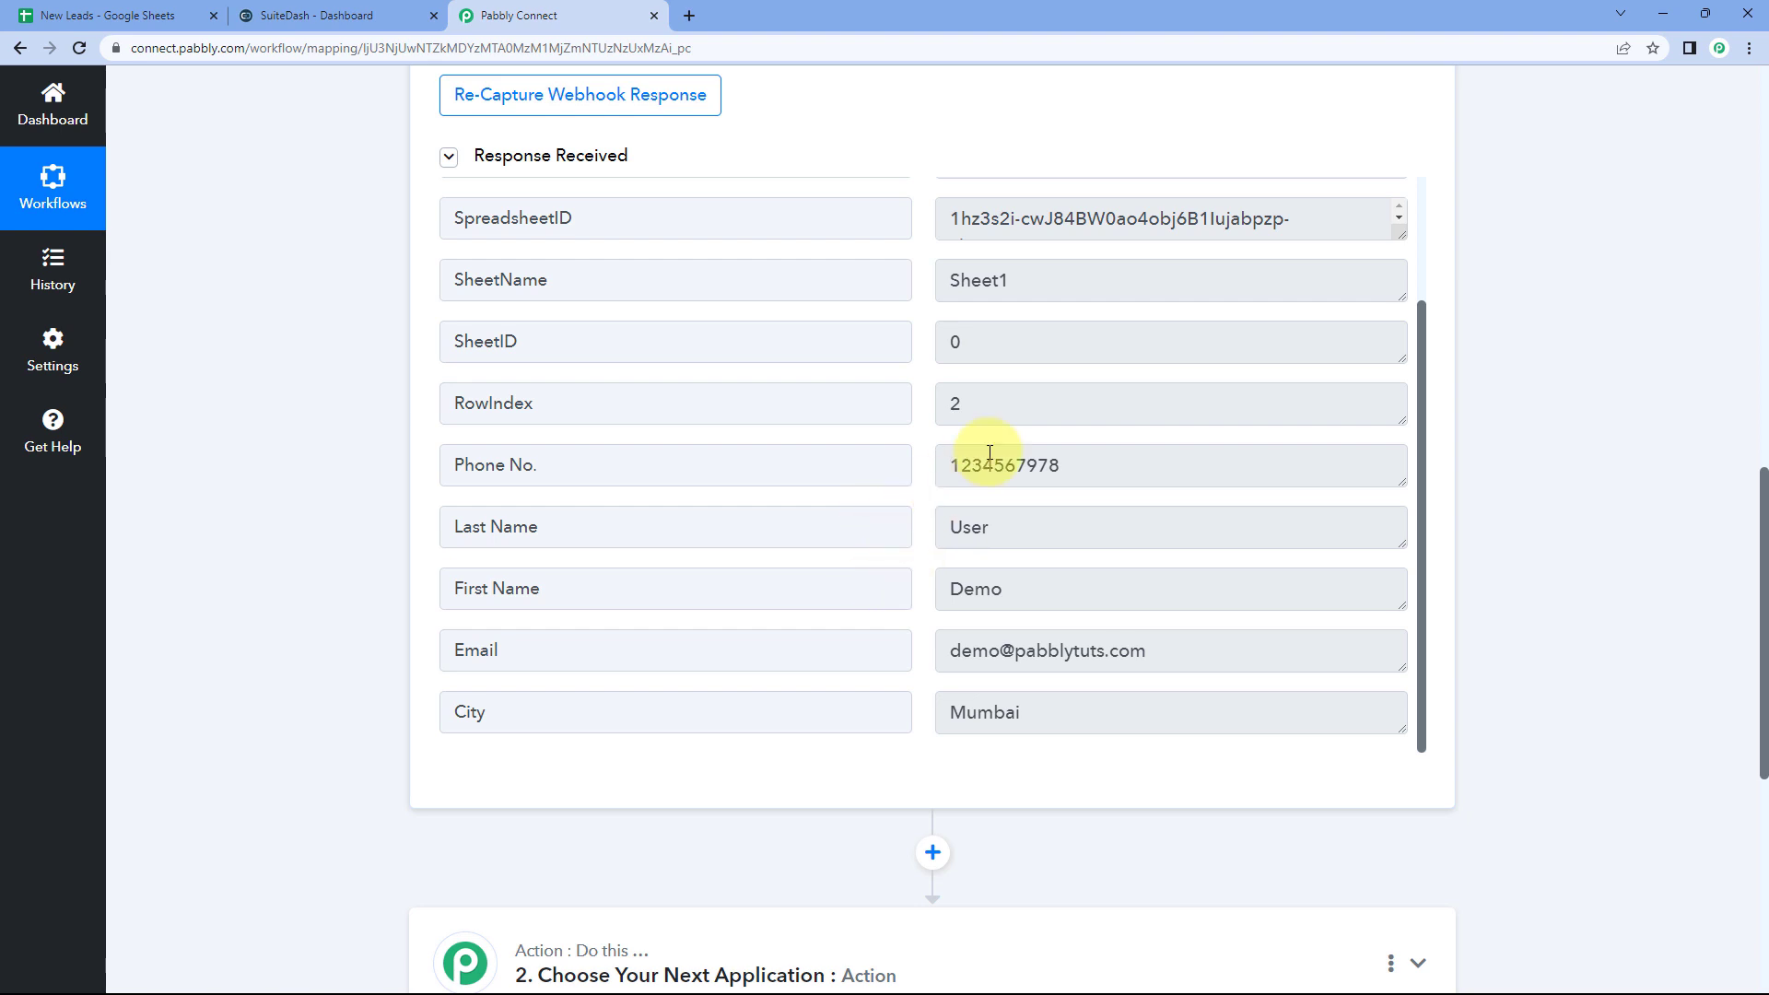
left_click(958, 575)
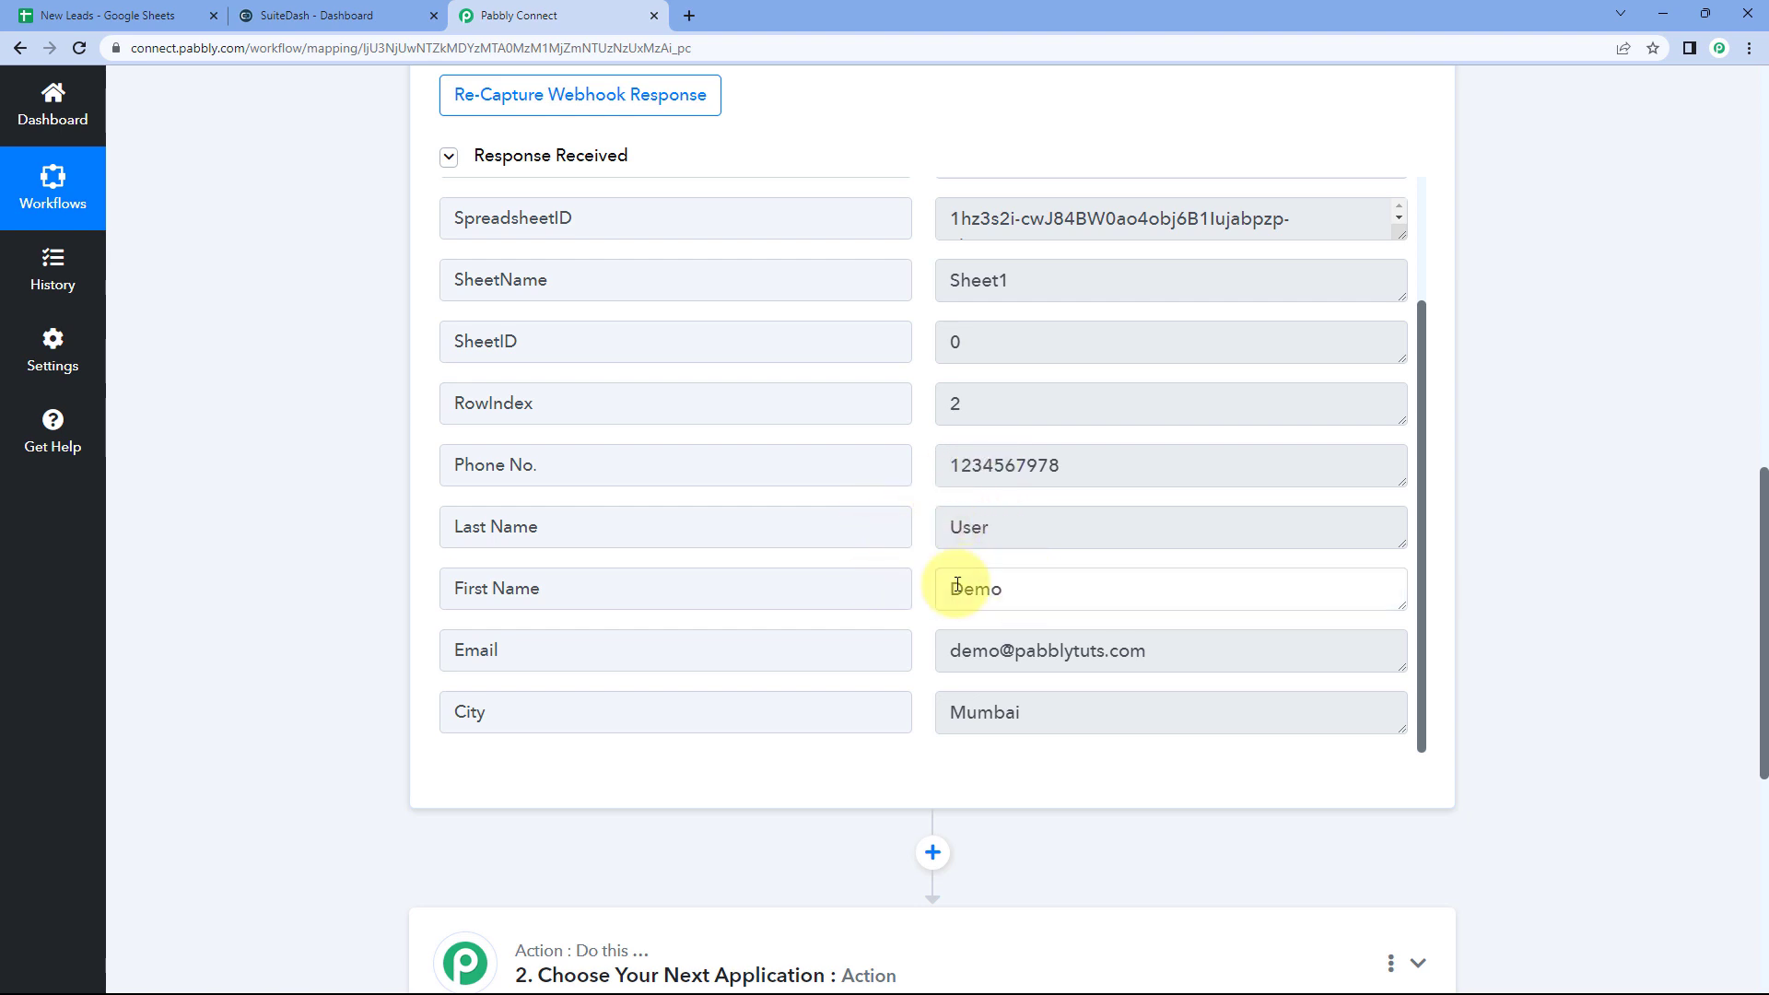
left_click(998, 541)
left_click(1117, 465)
left_click(1198, 661)
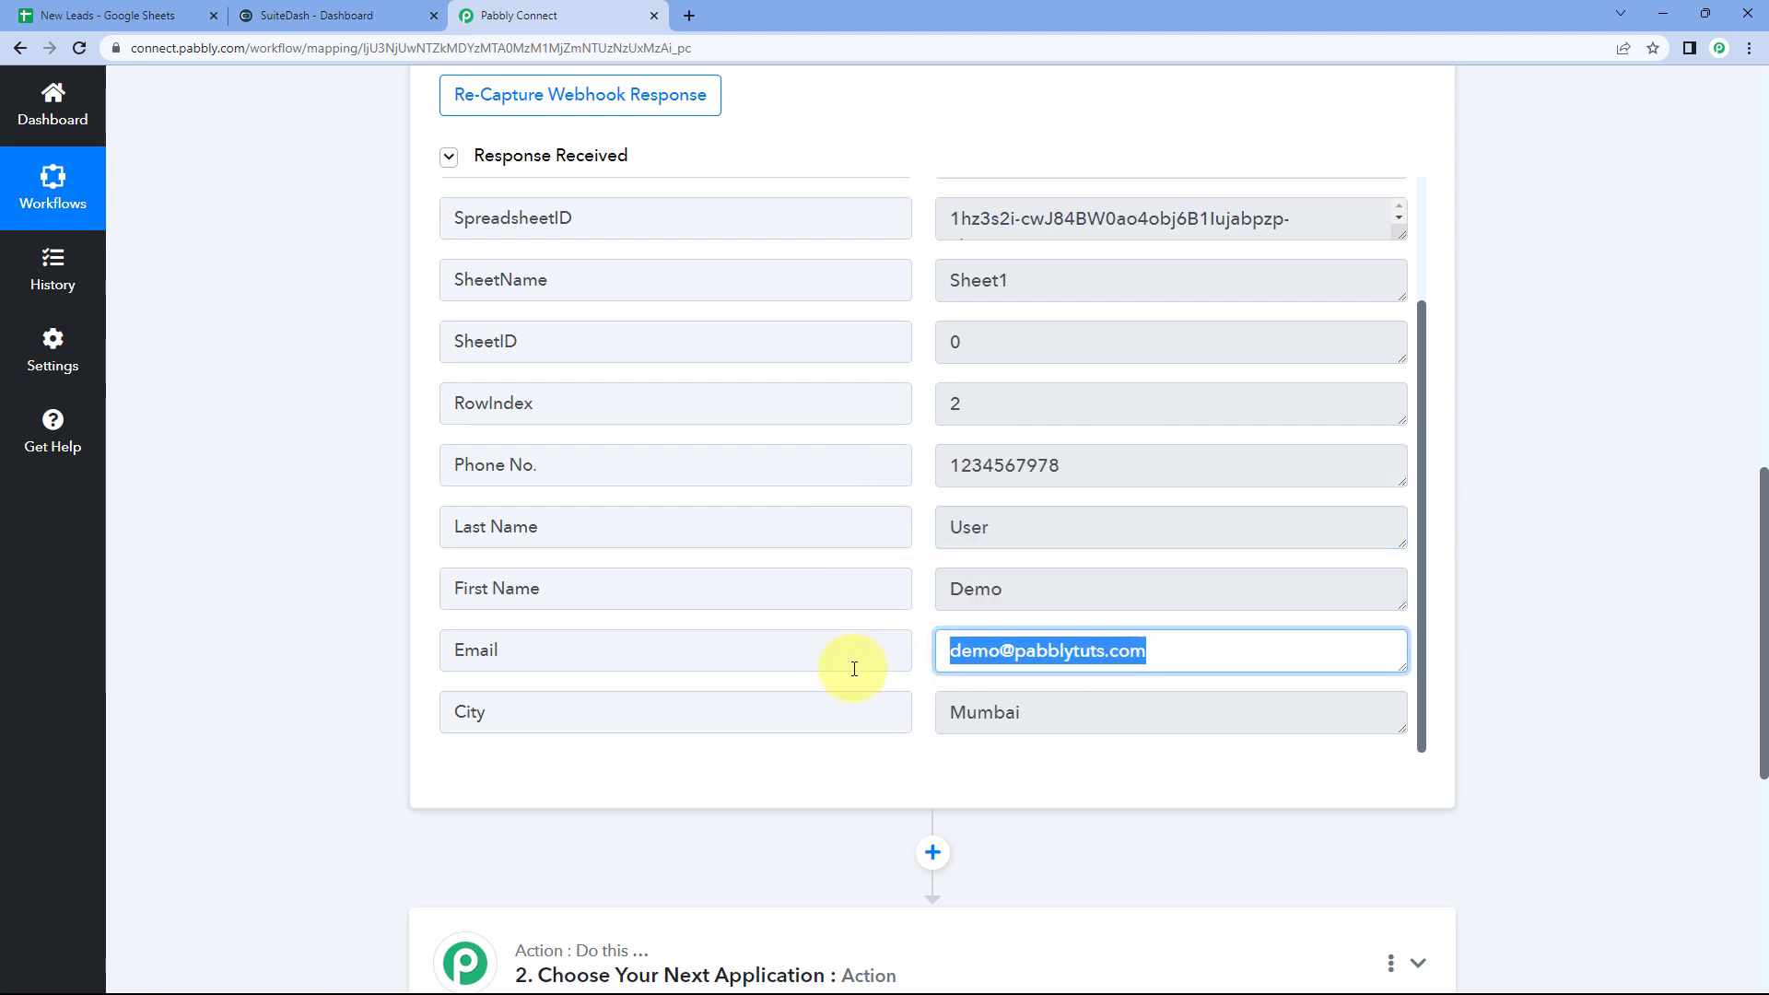
left_click(1021, 722)
left_click(925, 610)
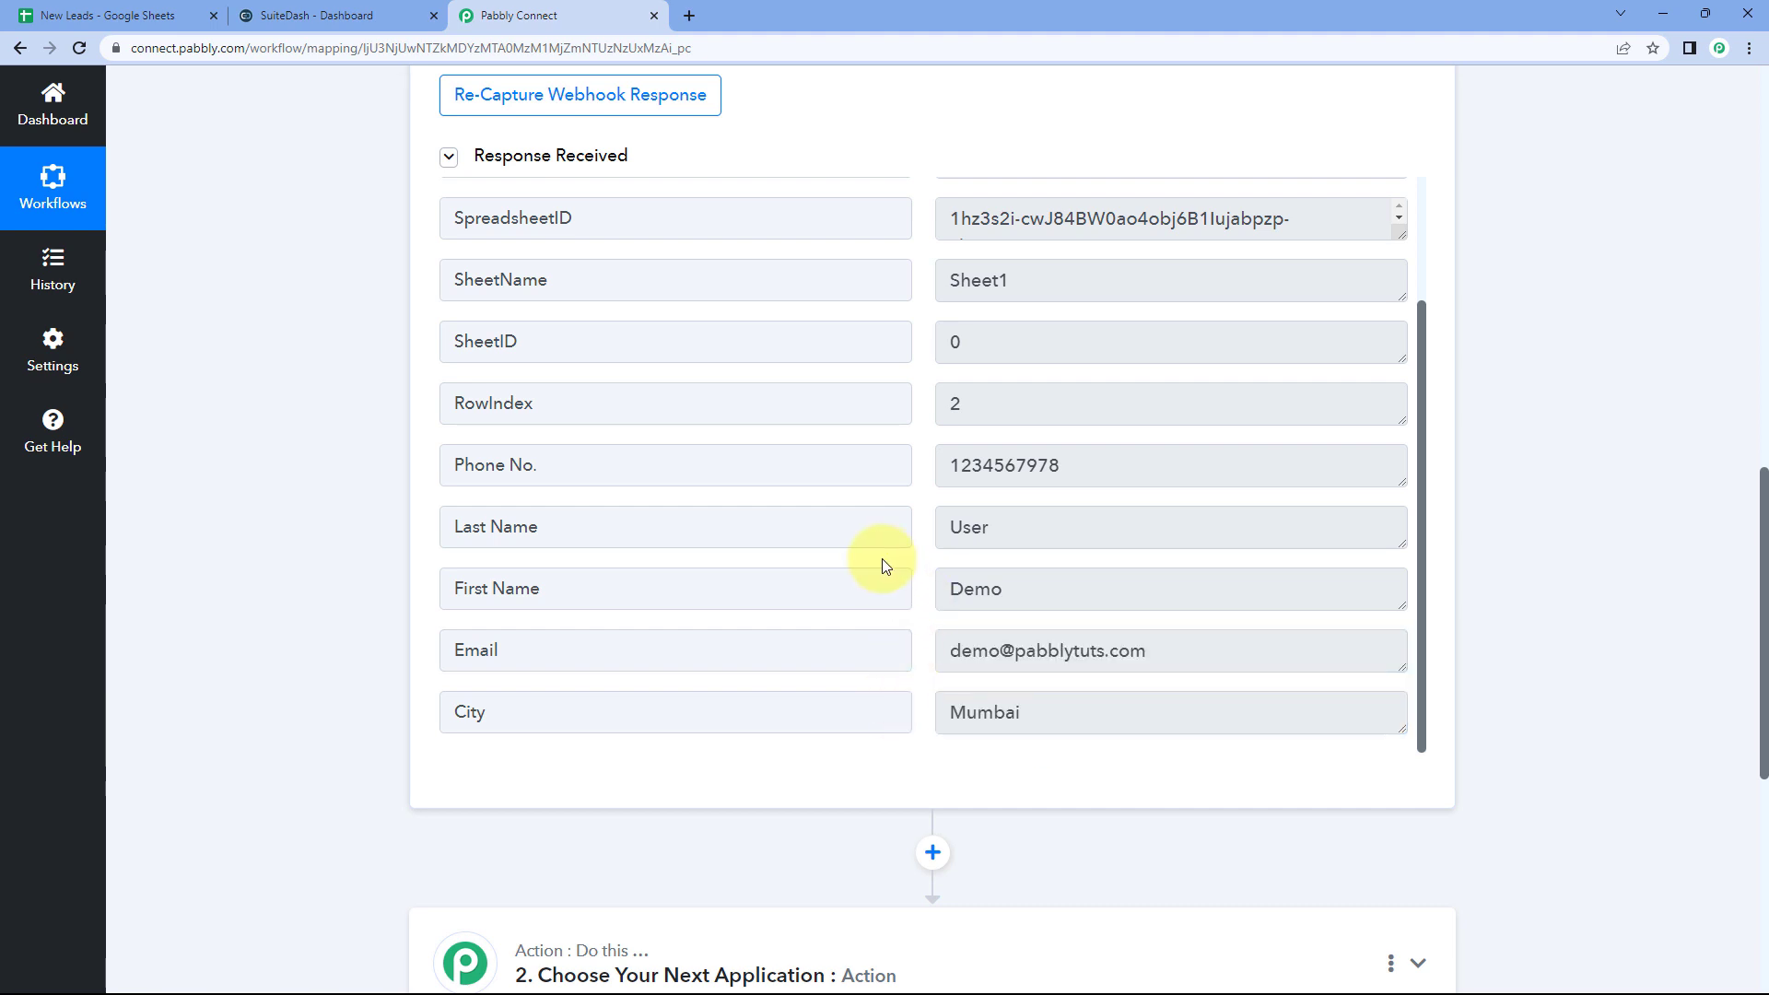
left_click(189, 11)
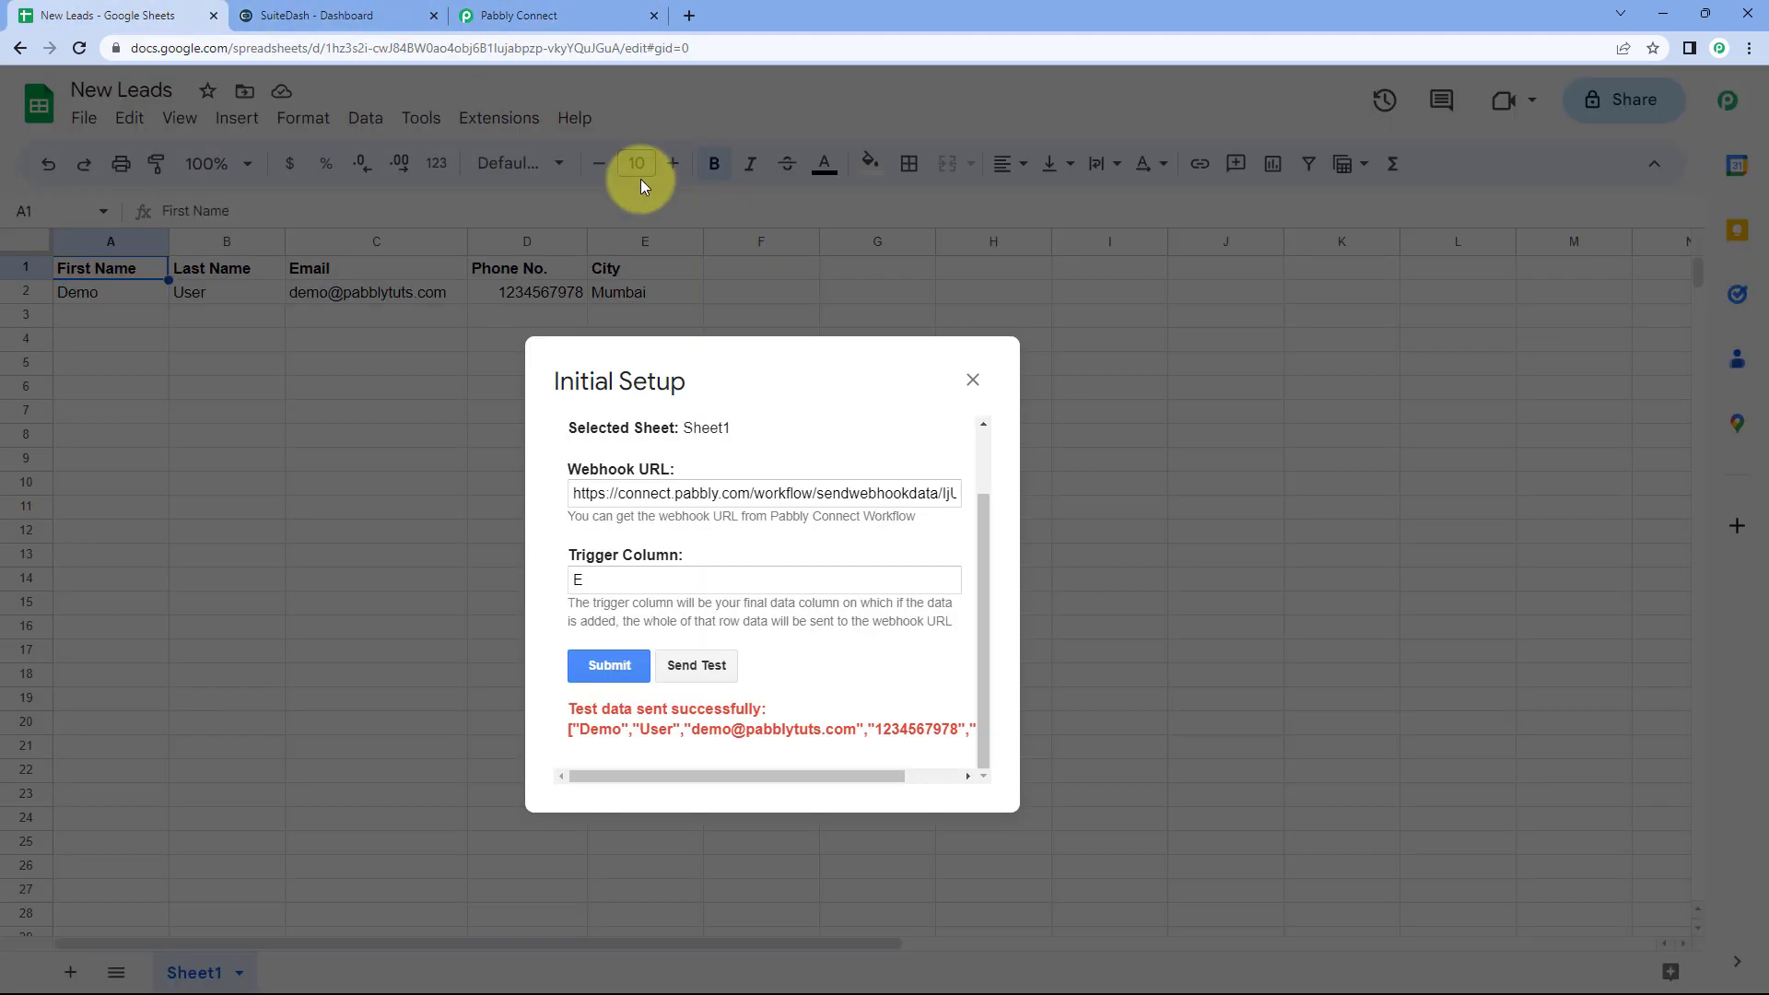
Step: Save the webhook setup and close the Initial Setup window
left_click_drag(827, 366, 852, 313)
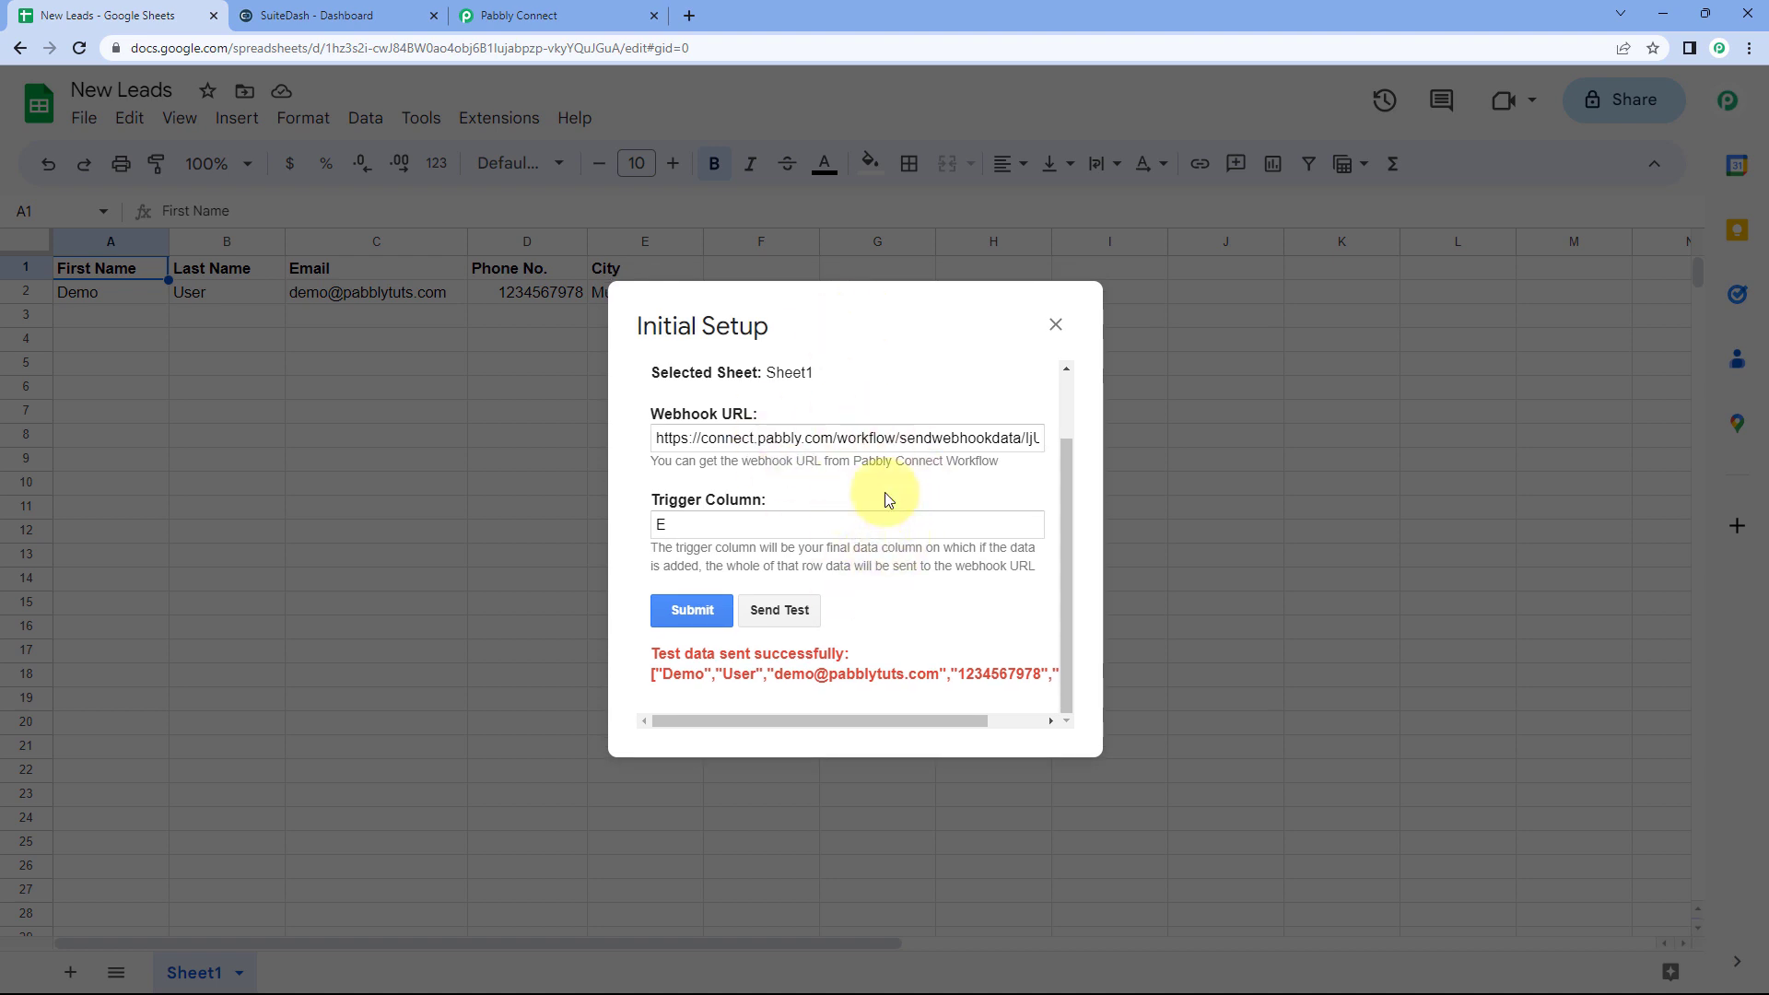
left_click(691, 610)
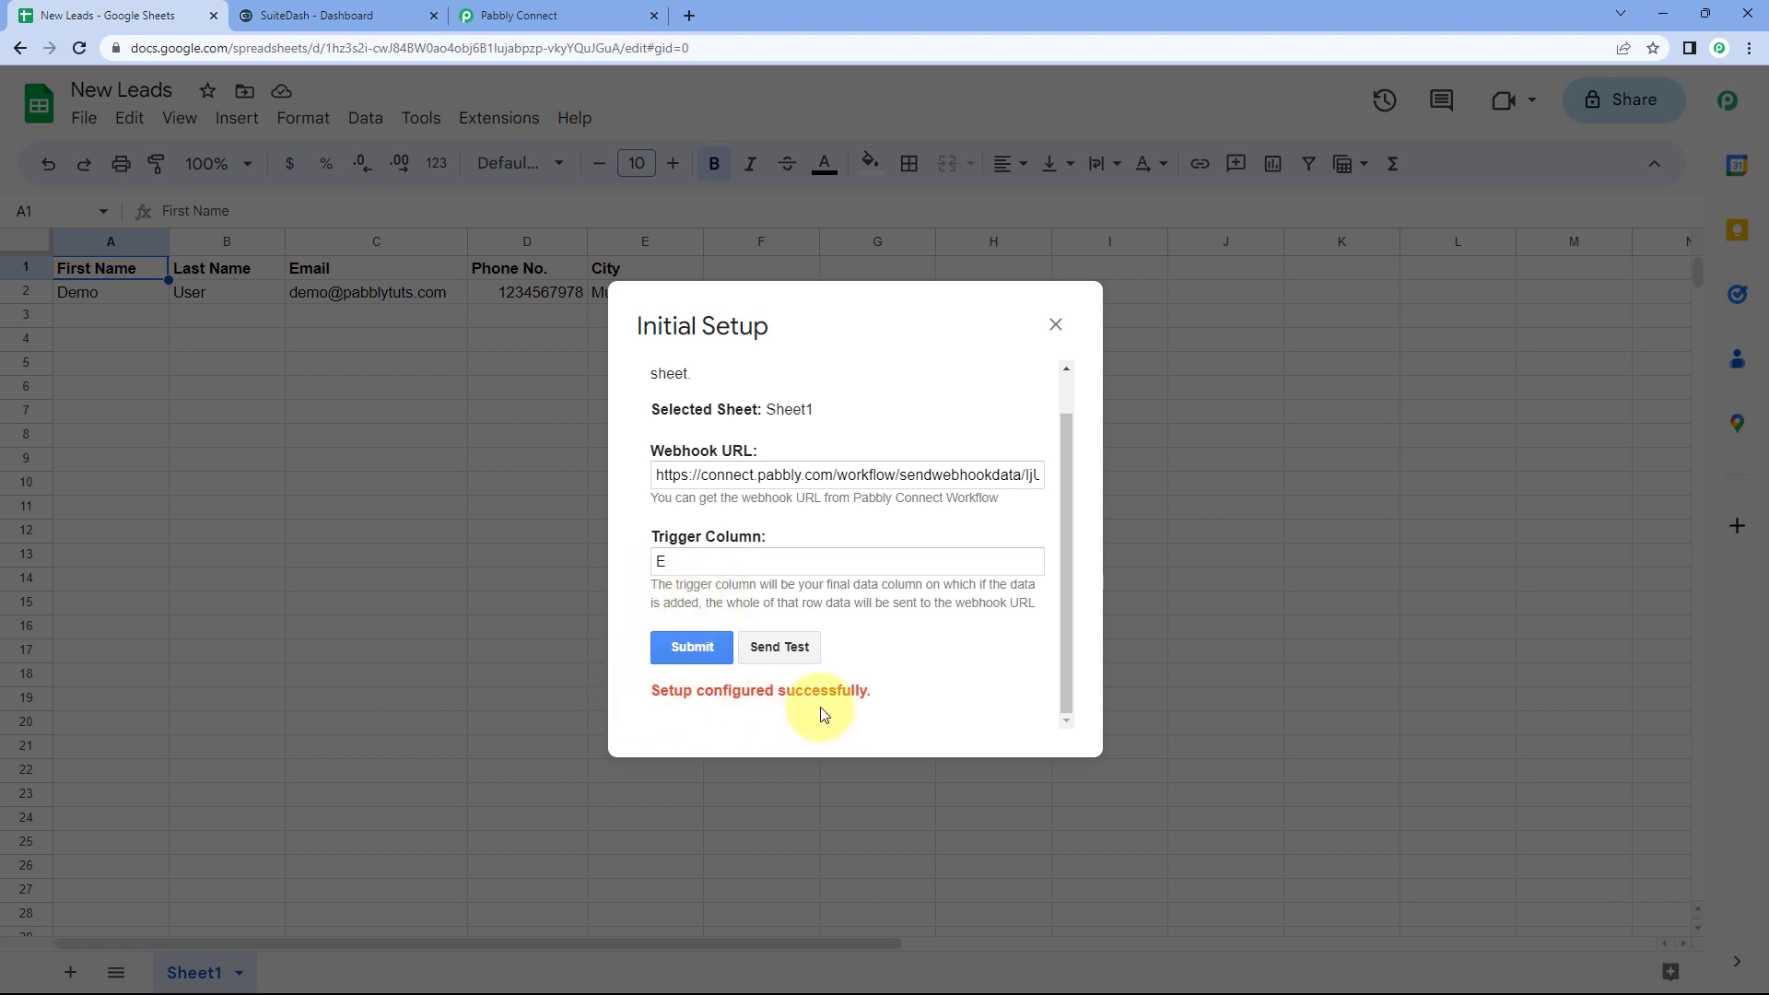
left_click(1055, 324)
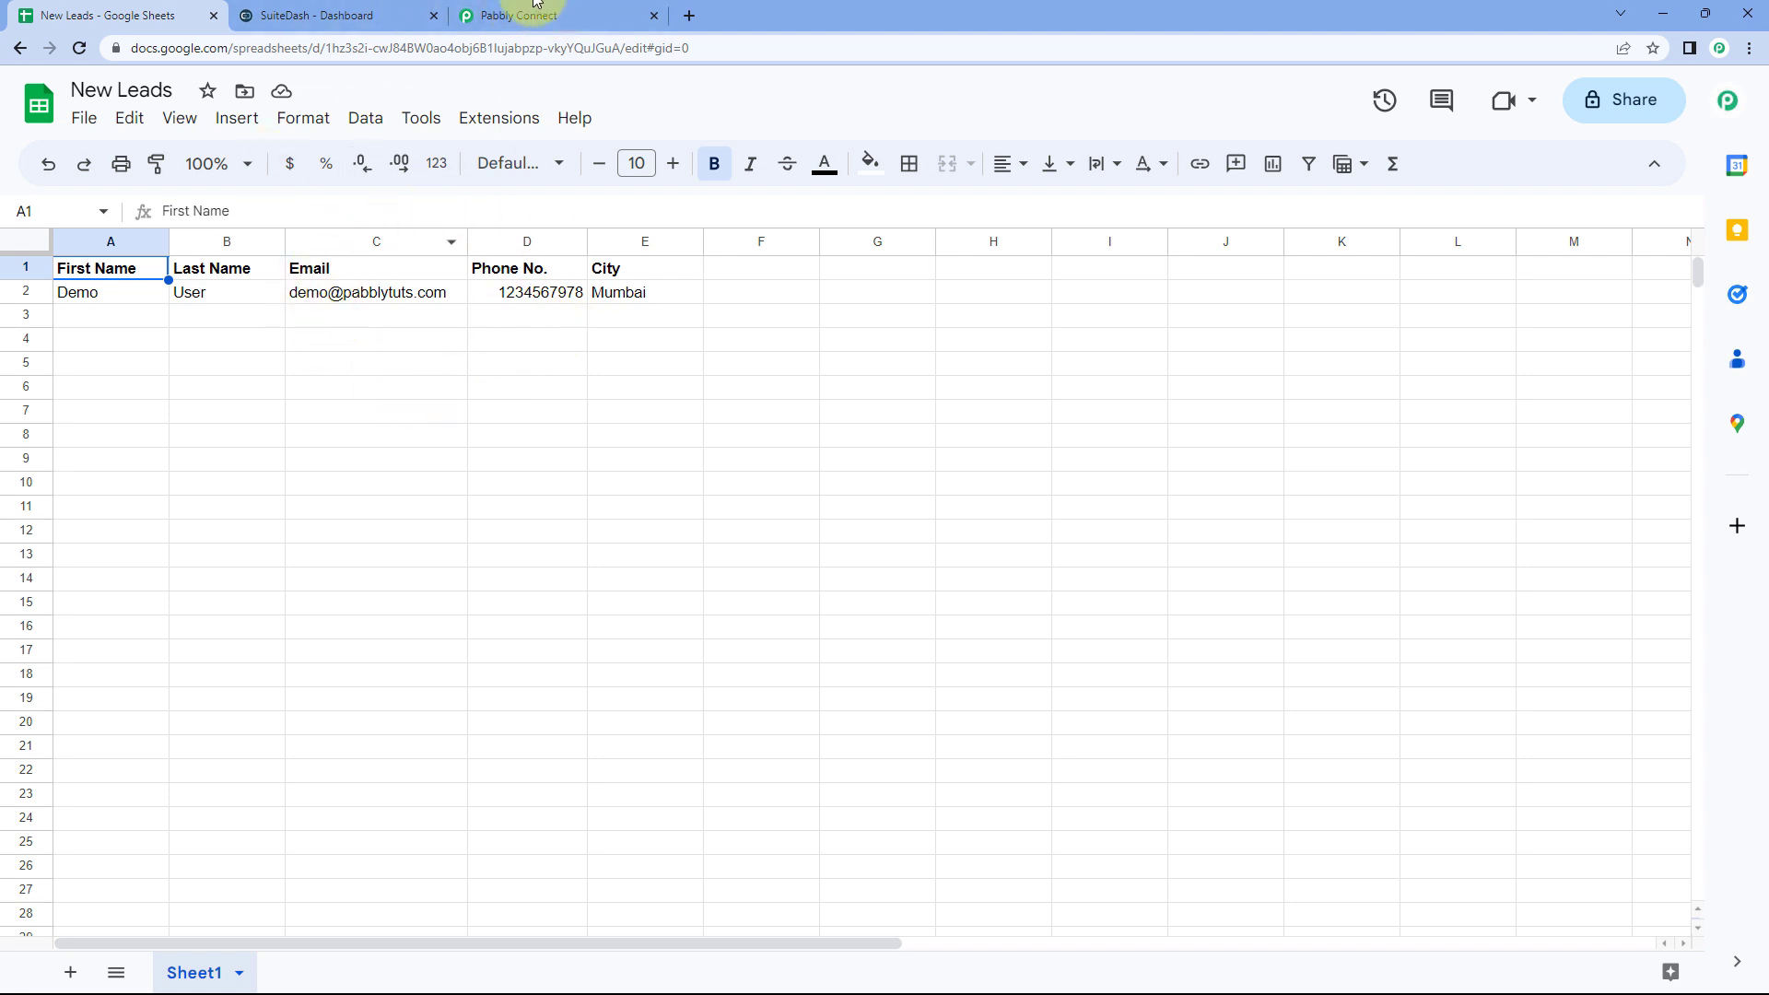
left_click(513, 15)
scroll(886, 187, "up", 2)
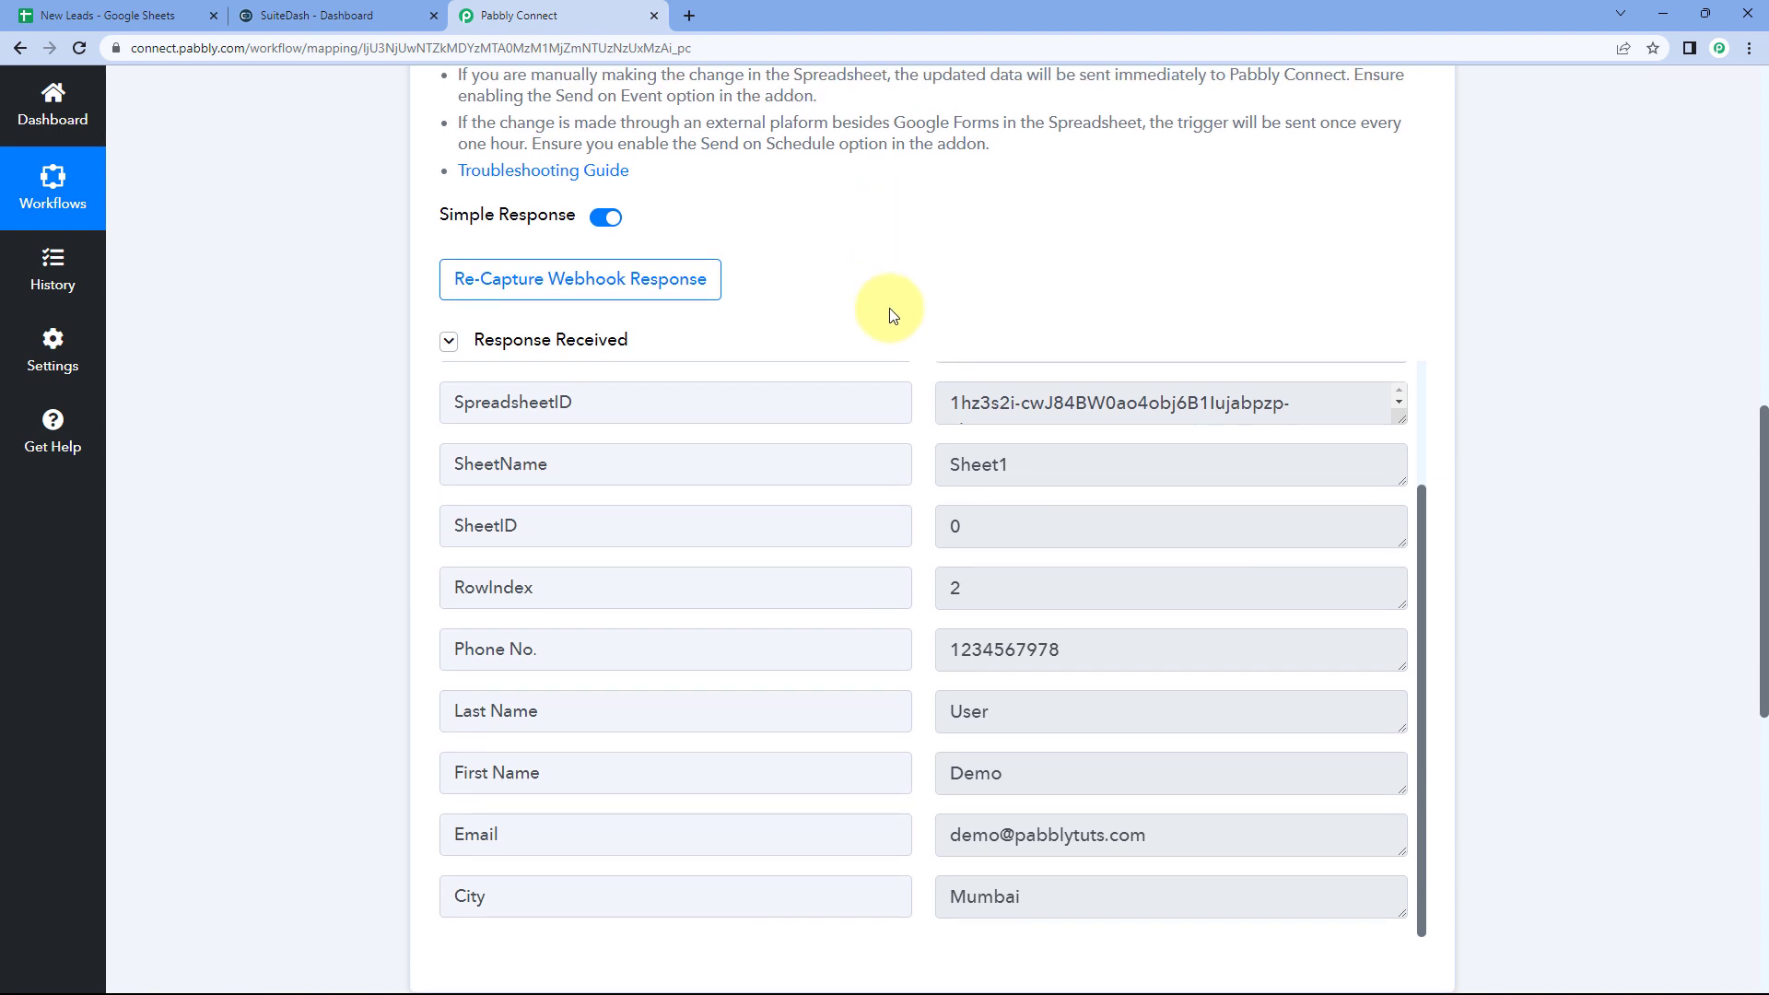
left_click(143, 13)
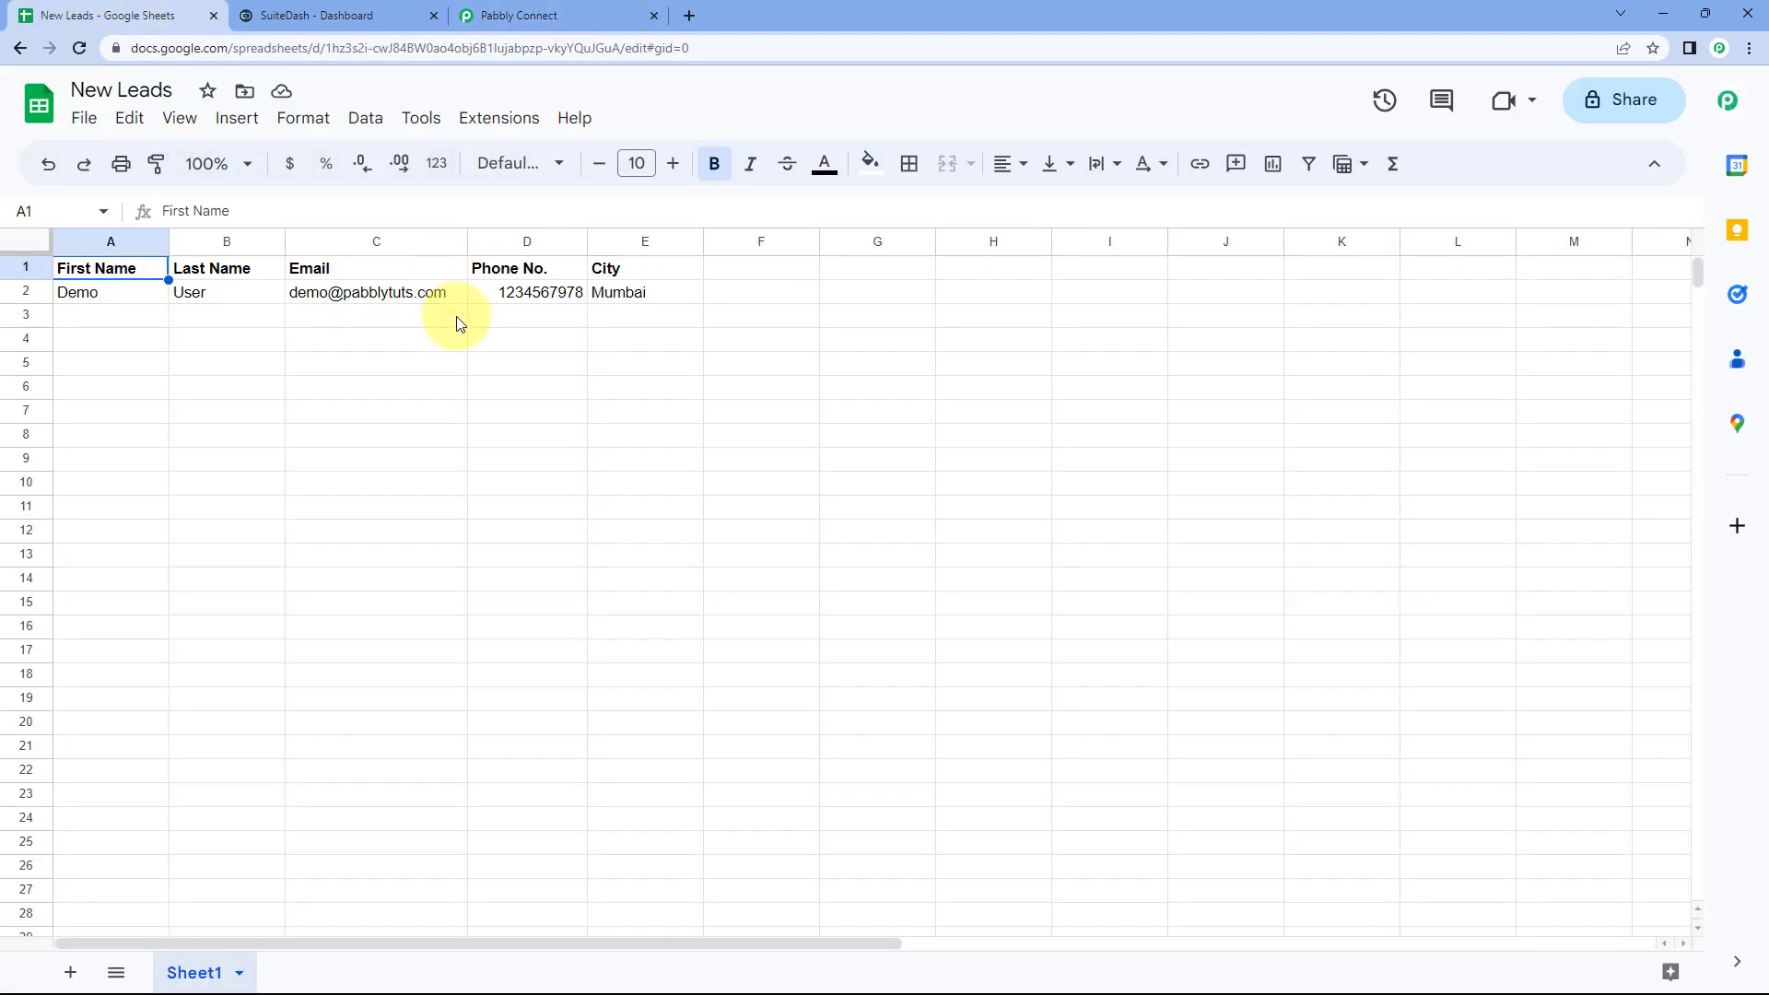
Step: Enable the add-on's Send On Event option and confirm it is ticked
left_click(517, 122)
mouse_move(584, 419)
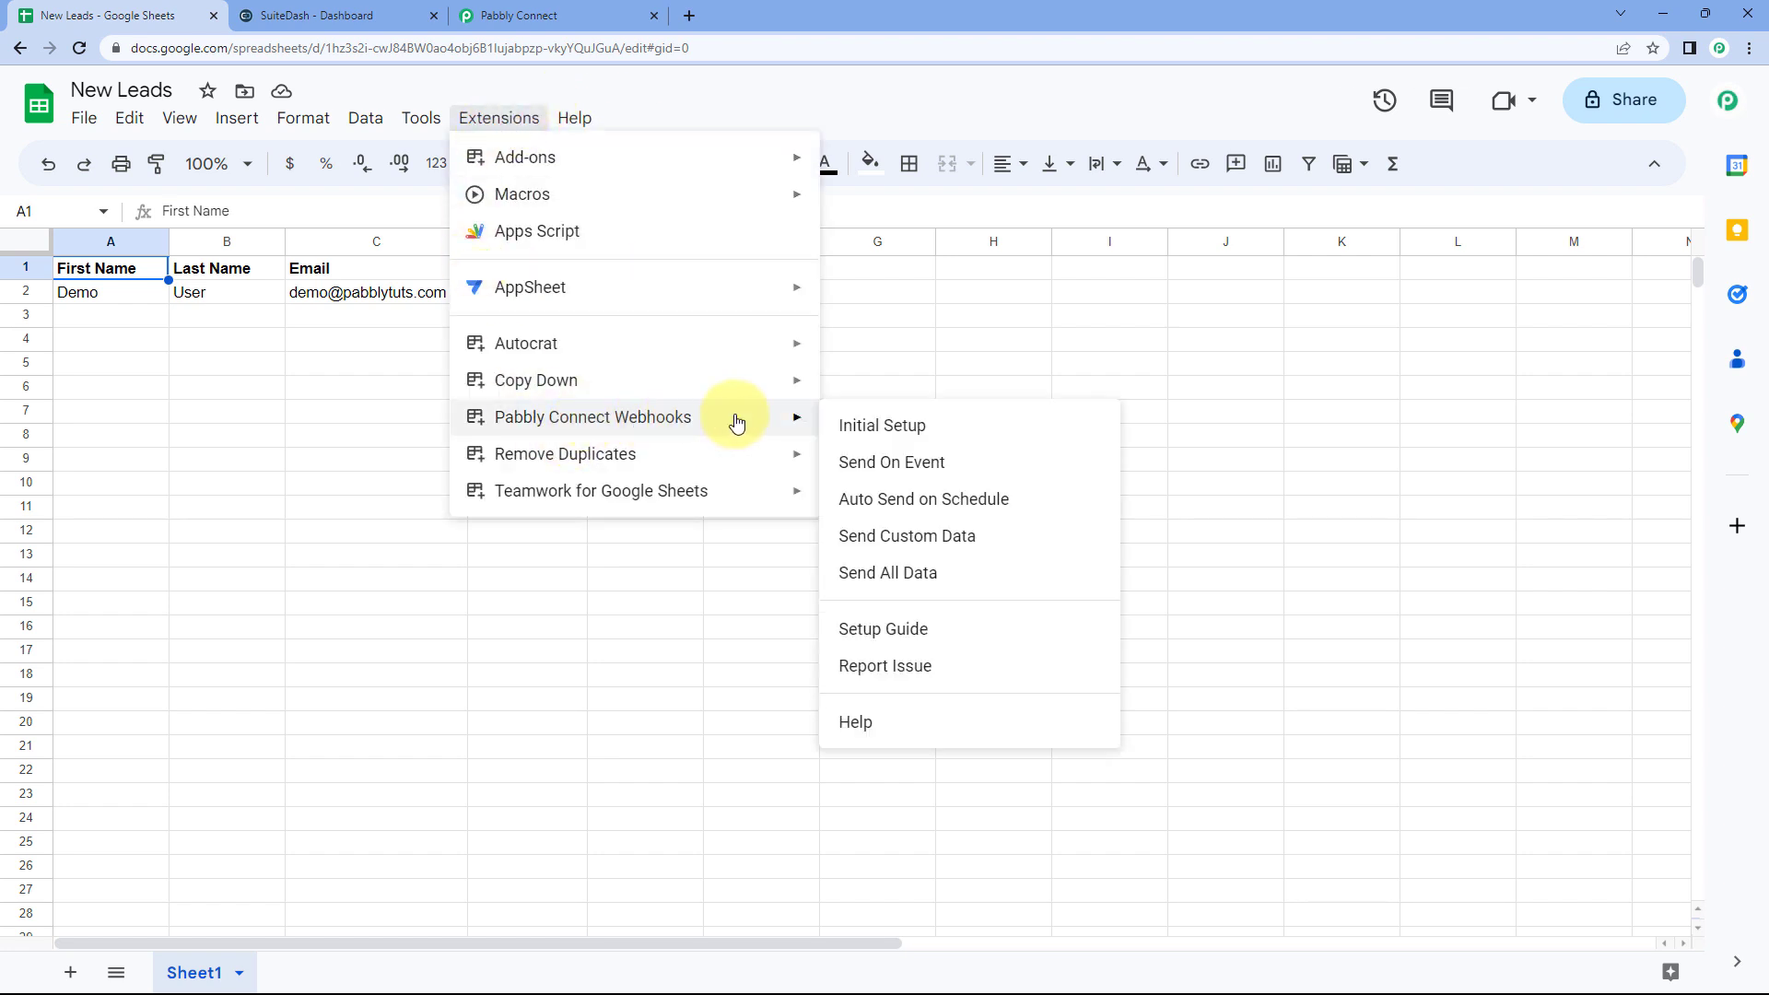
left_click(846, 468)
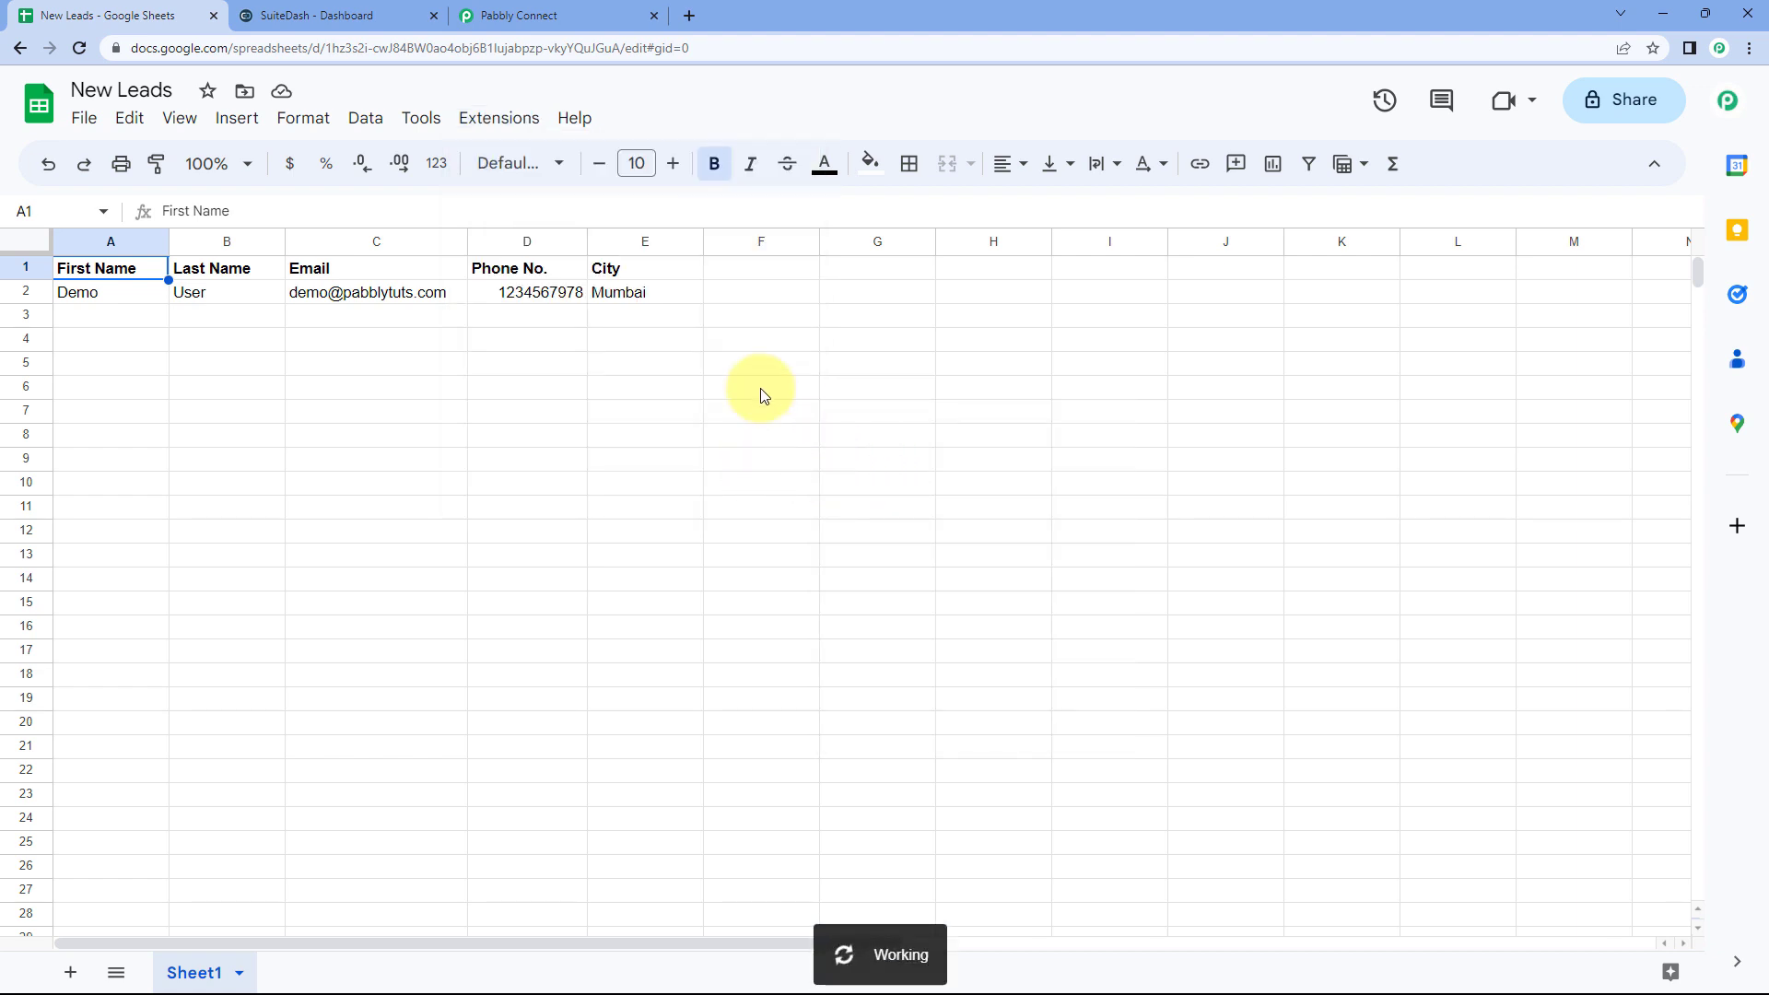
left_click(498, 119)
mouse_move(671, 414)
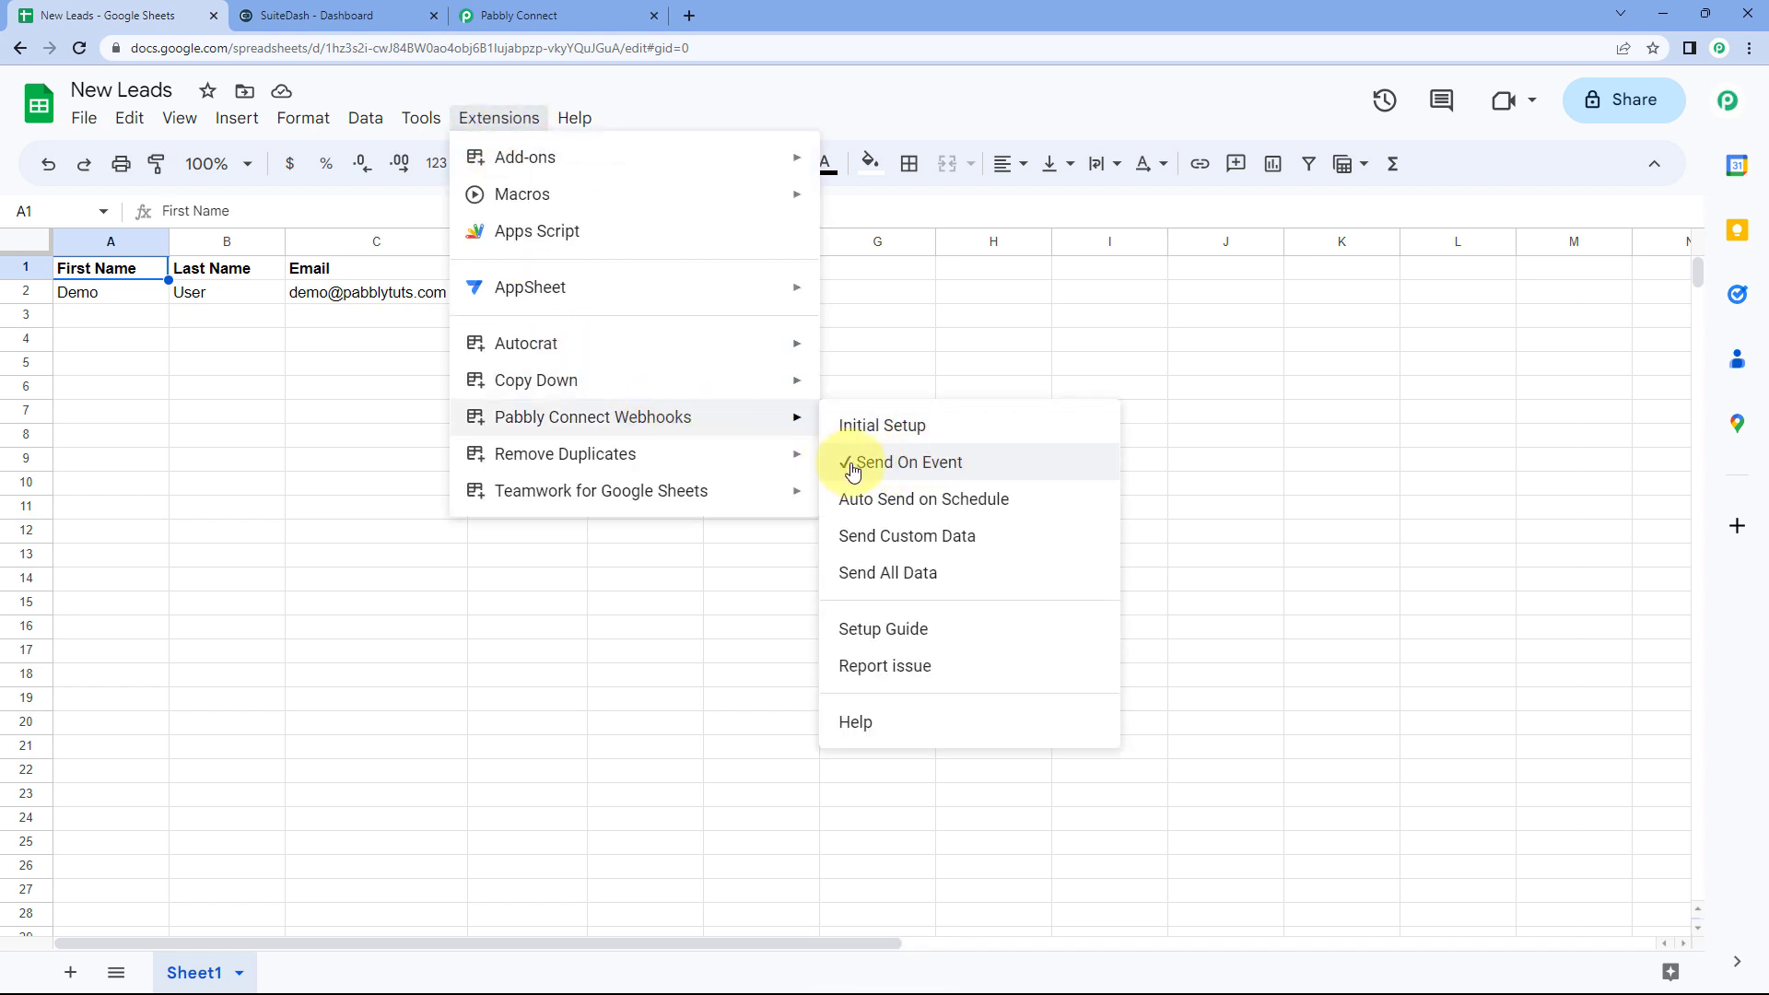
left_click(196, 316)
left_click(110, 316)
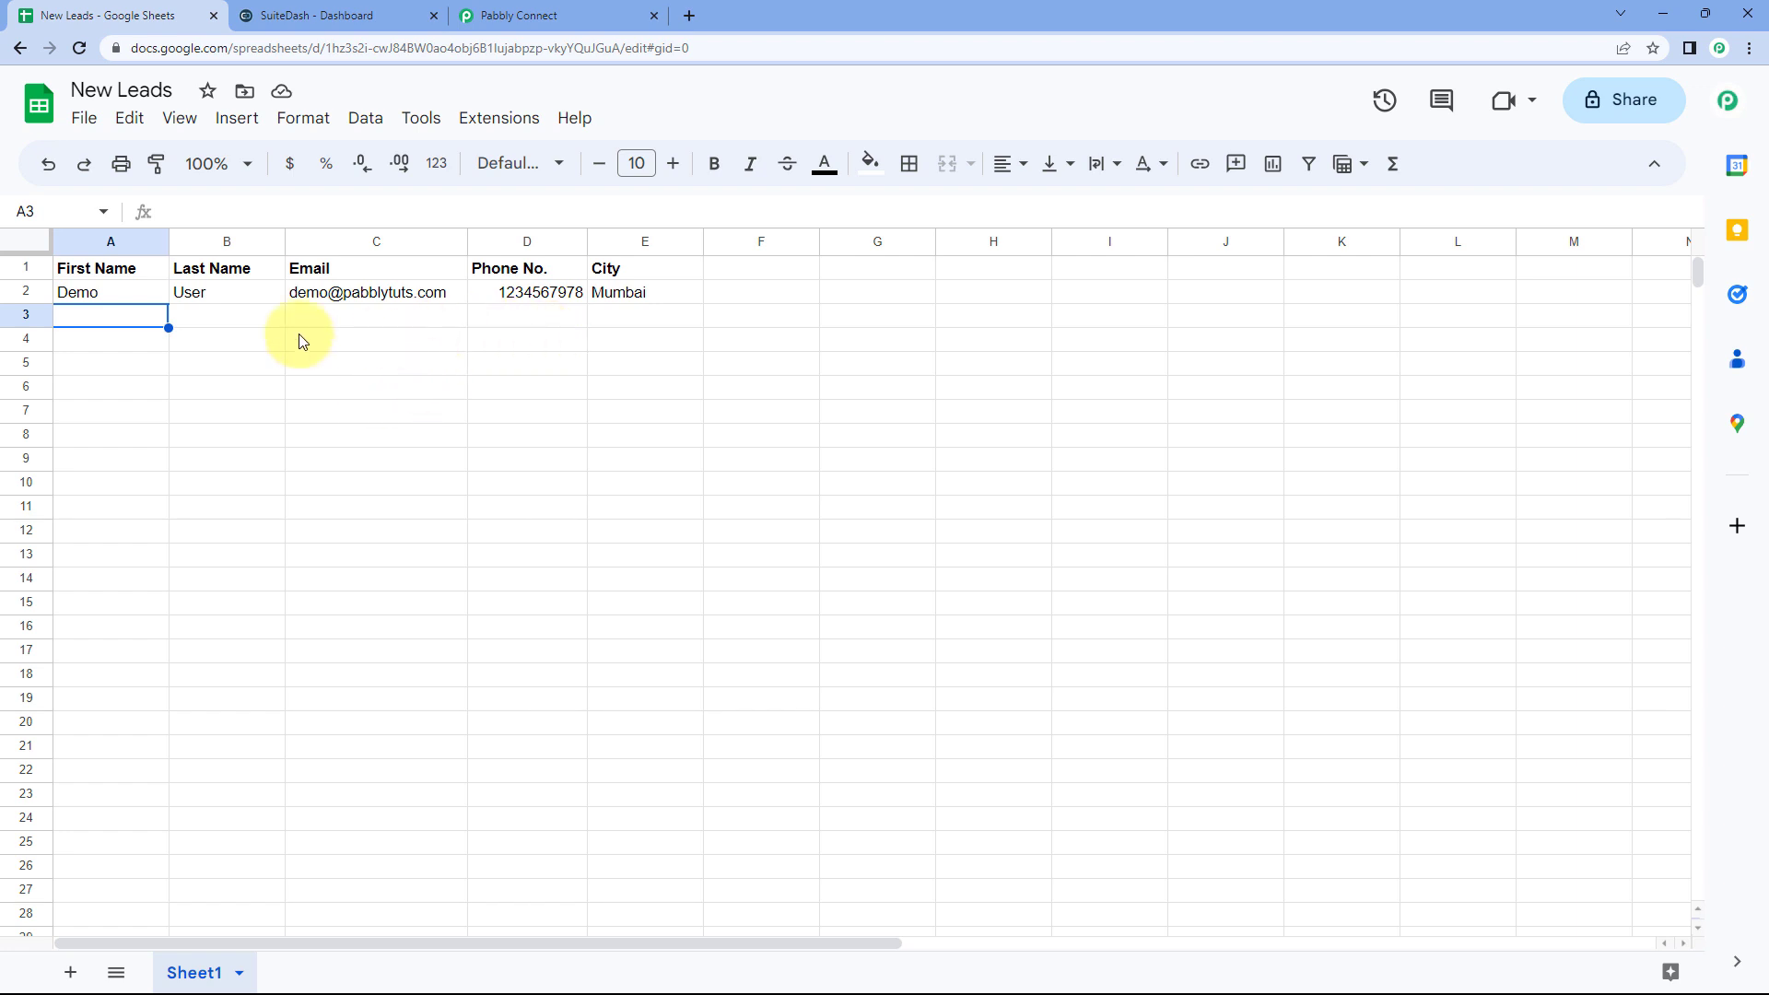
Step: Select the empty third row, starting at cell A3, in the New Leads sheet
left_click_drag(113, 314, 625, 318)
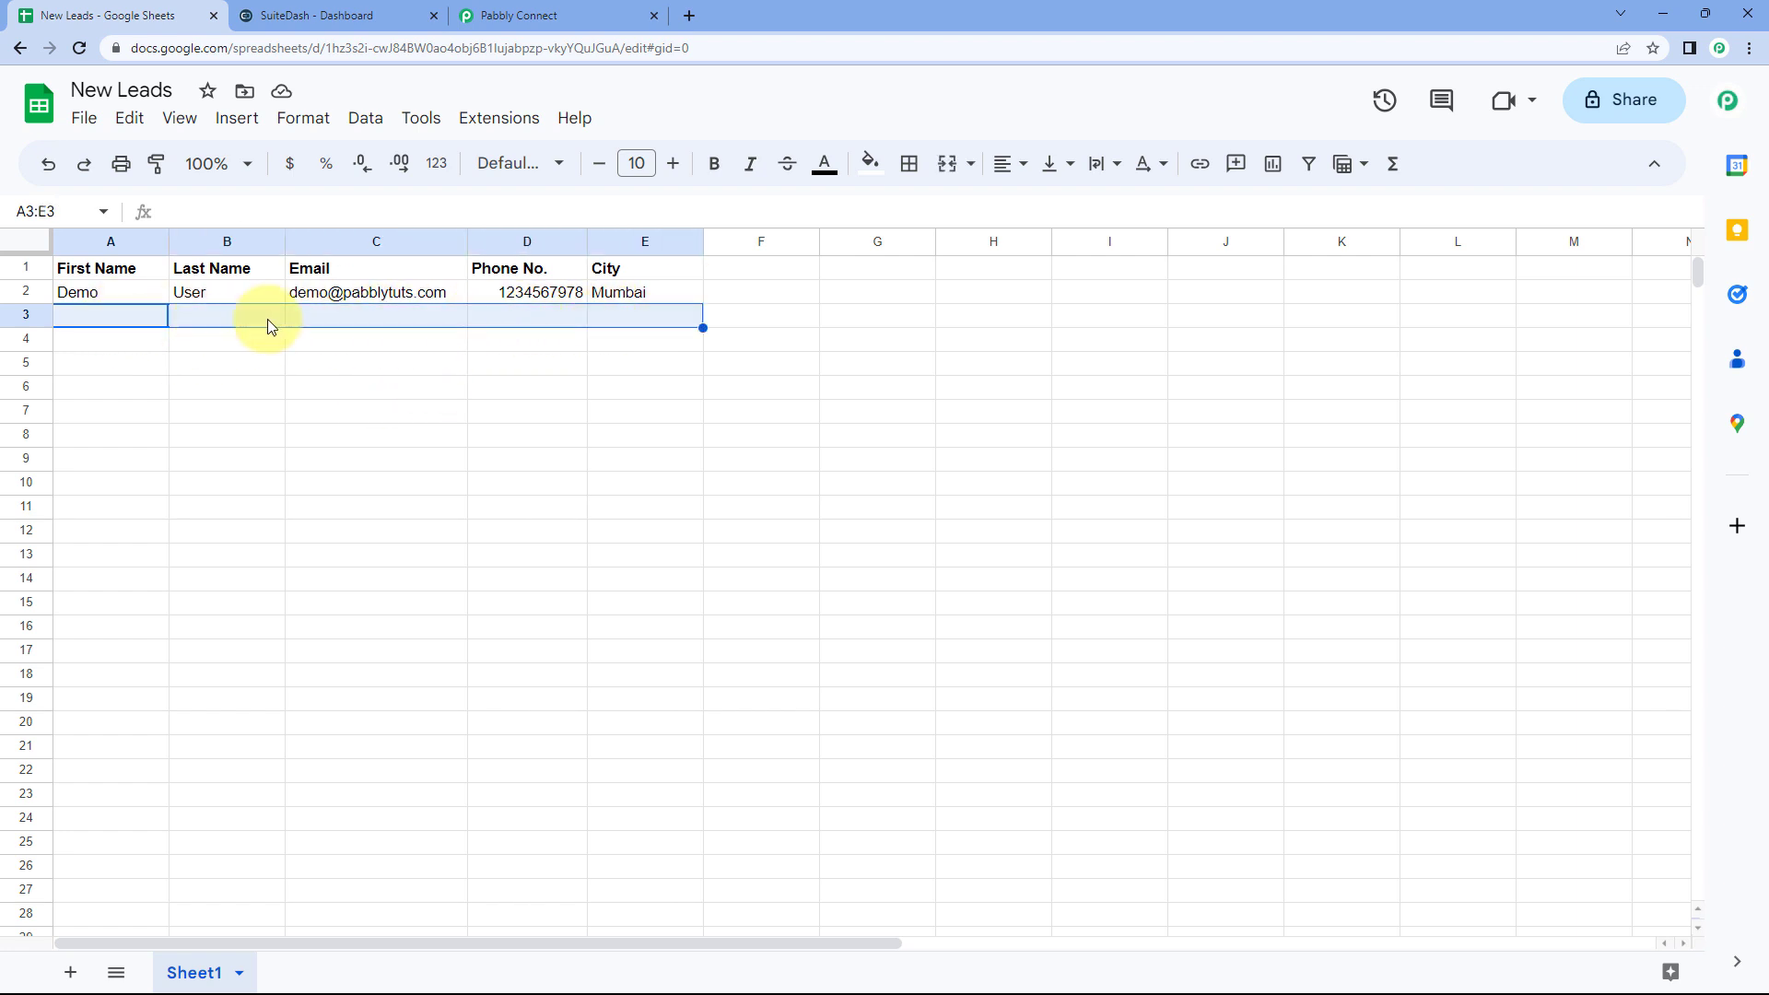
left_click(553, 15)
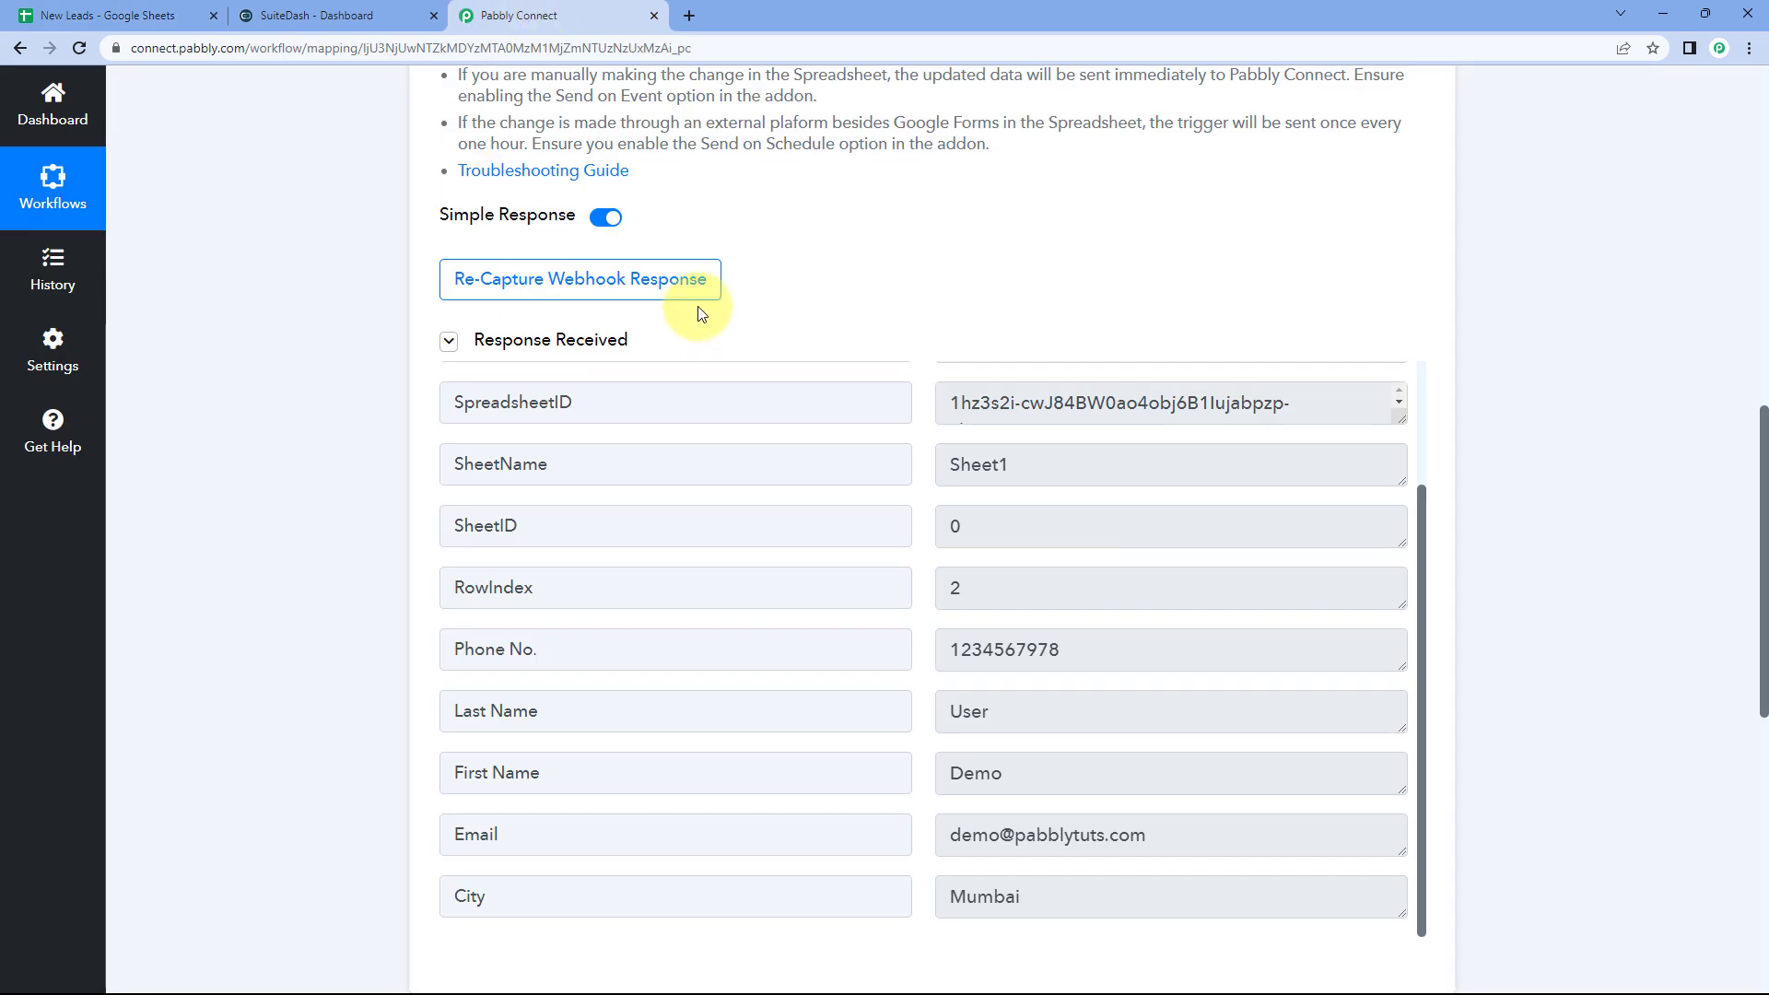
left_click(110, 16)
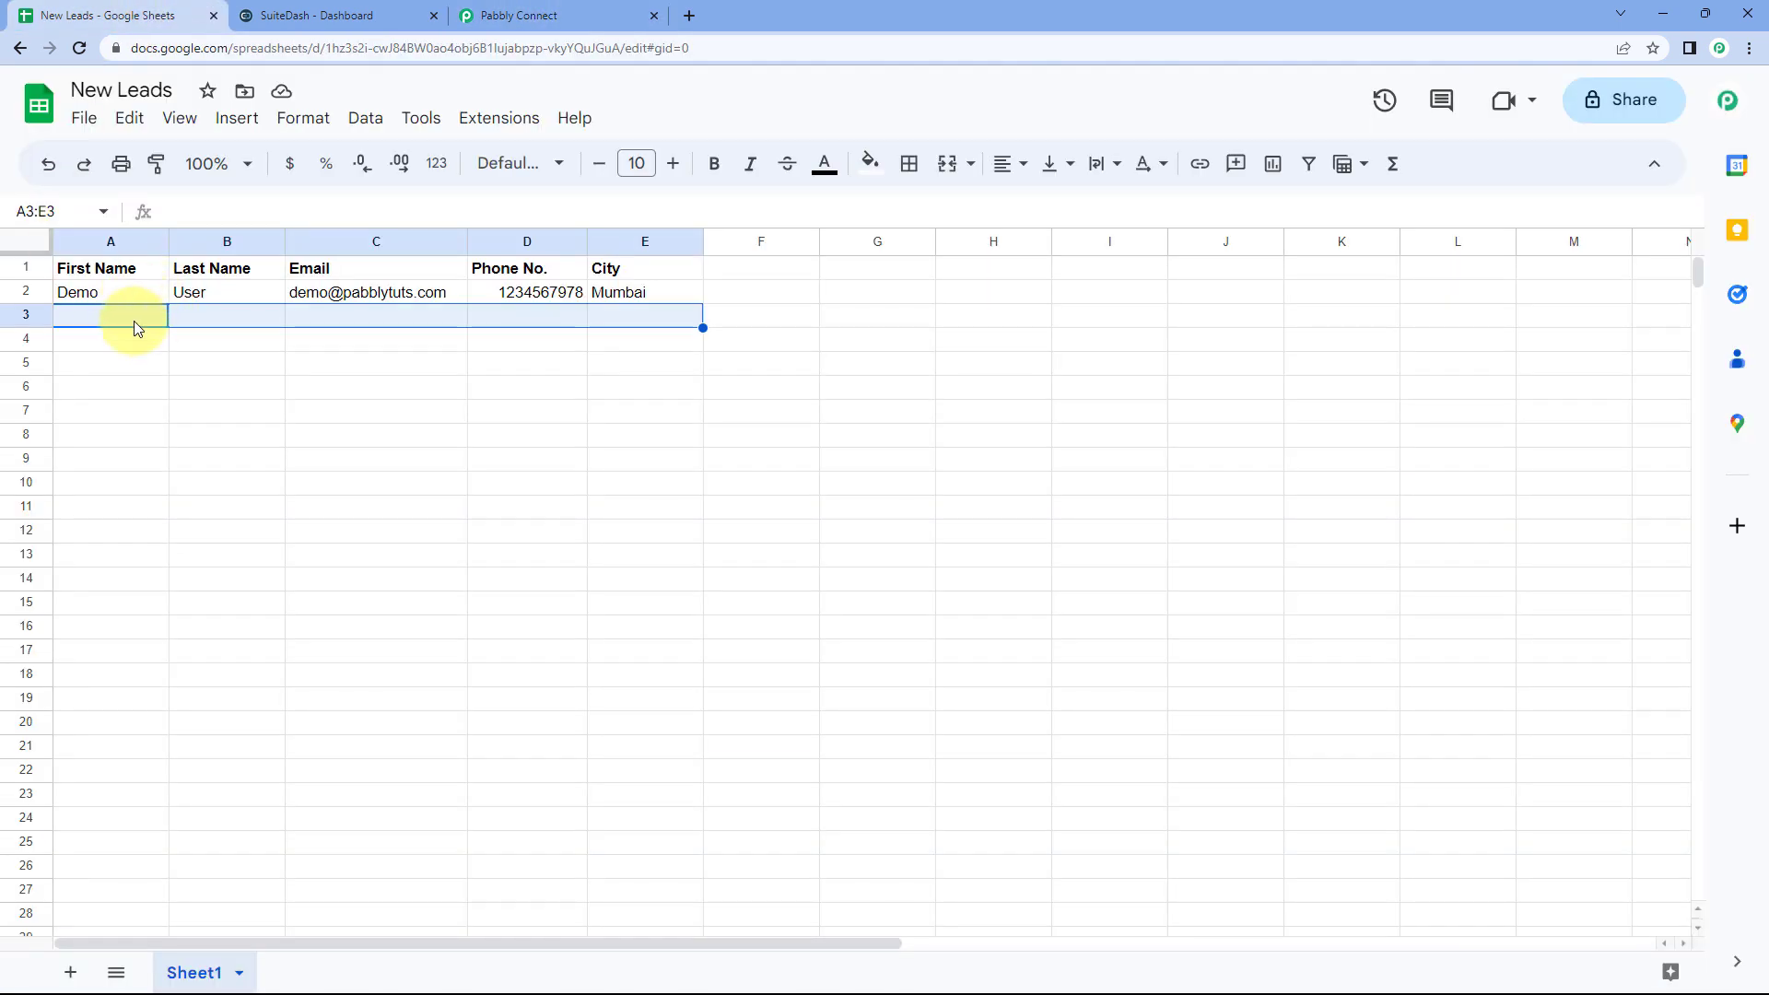
left_click(134, 321)
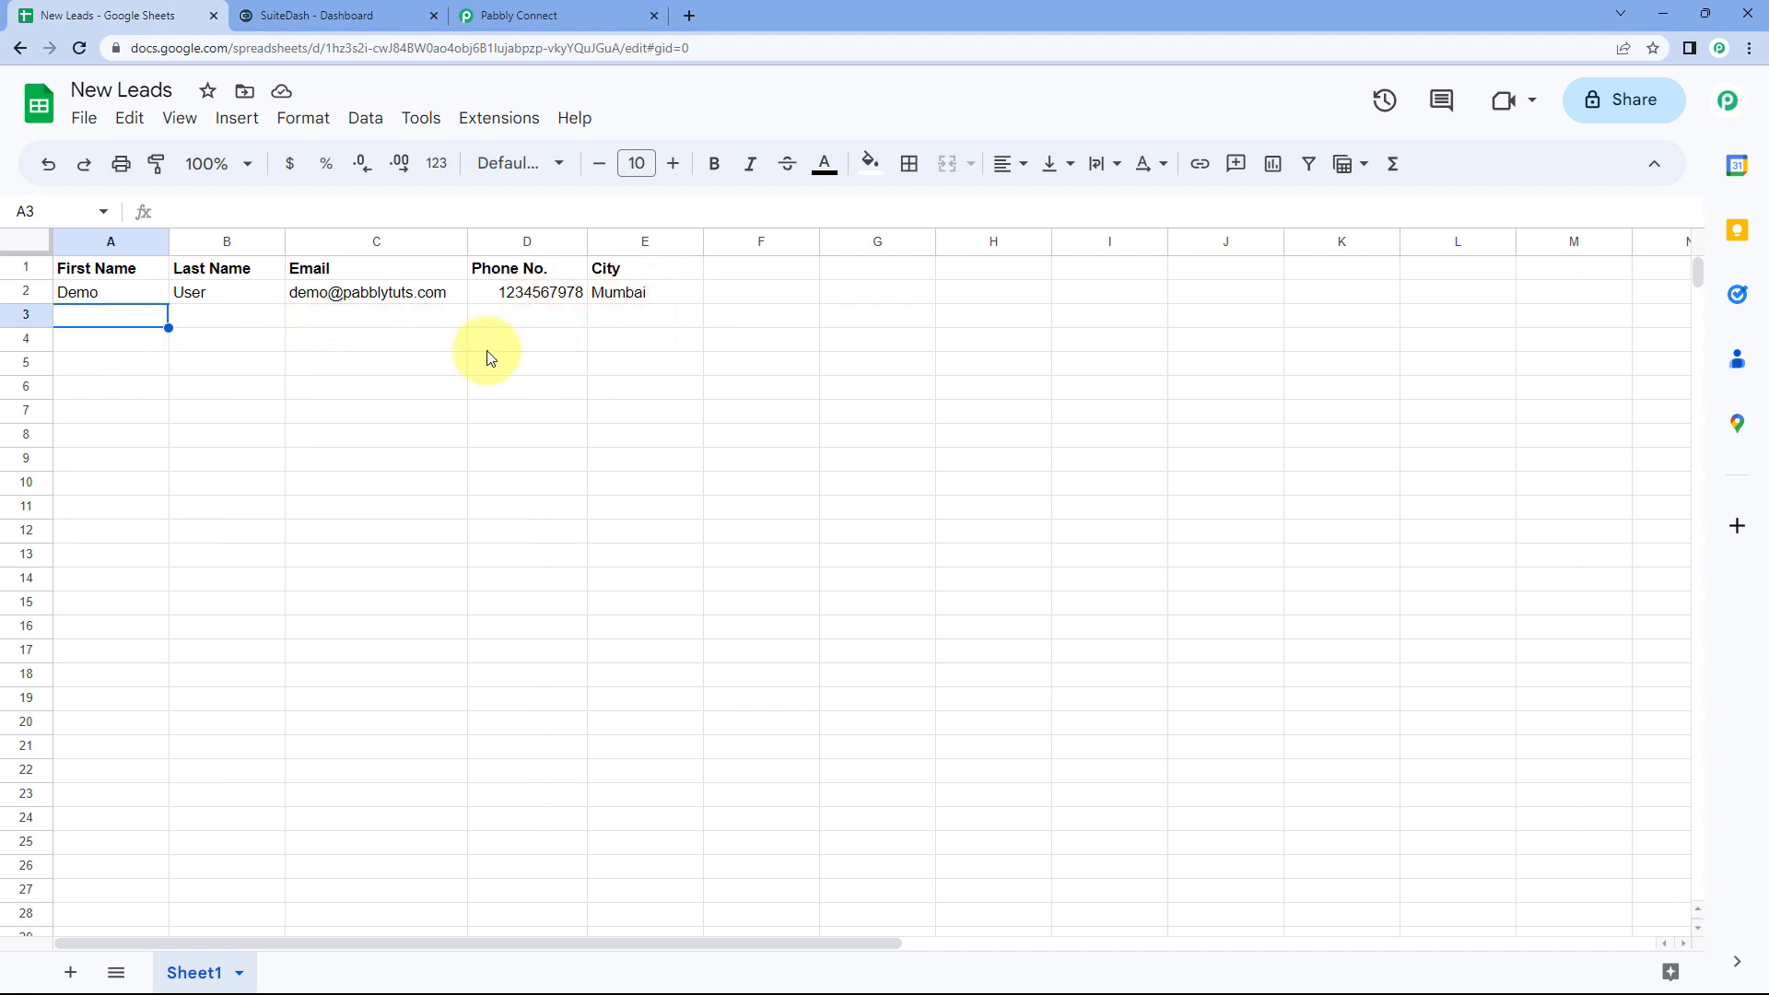
Step: Scroll through the captured webhook response listing the Demo User row's fields, including Mumbai
left_click(553, 15)
scroll(866, 295, "up", 2)
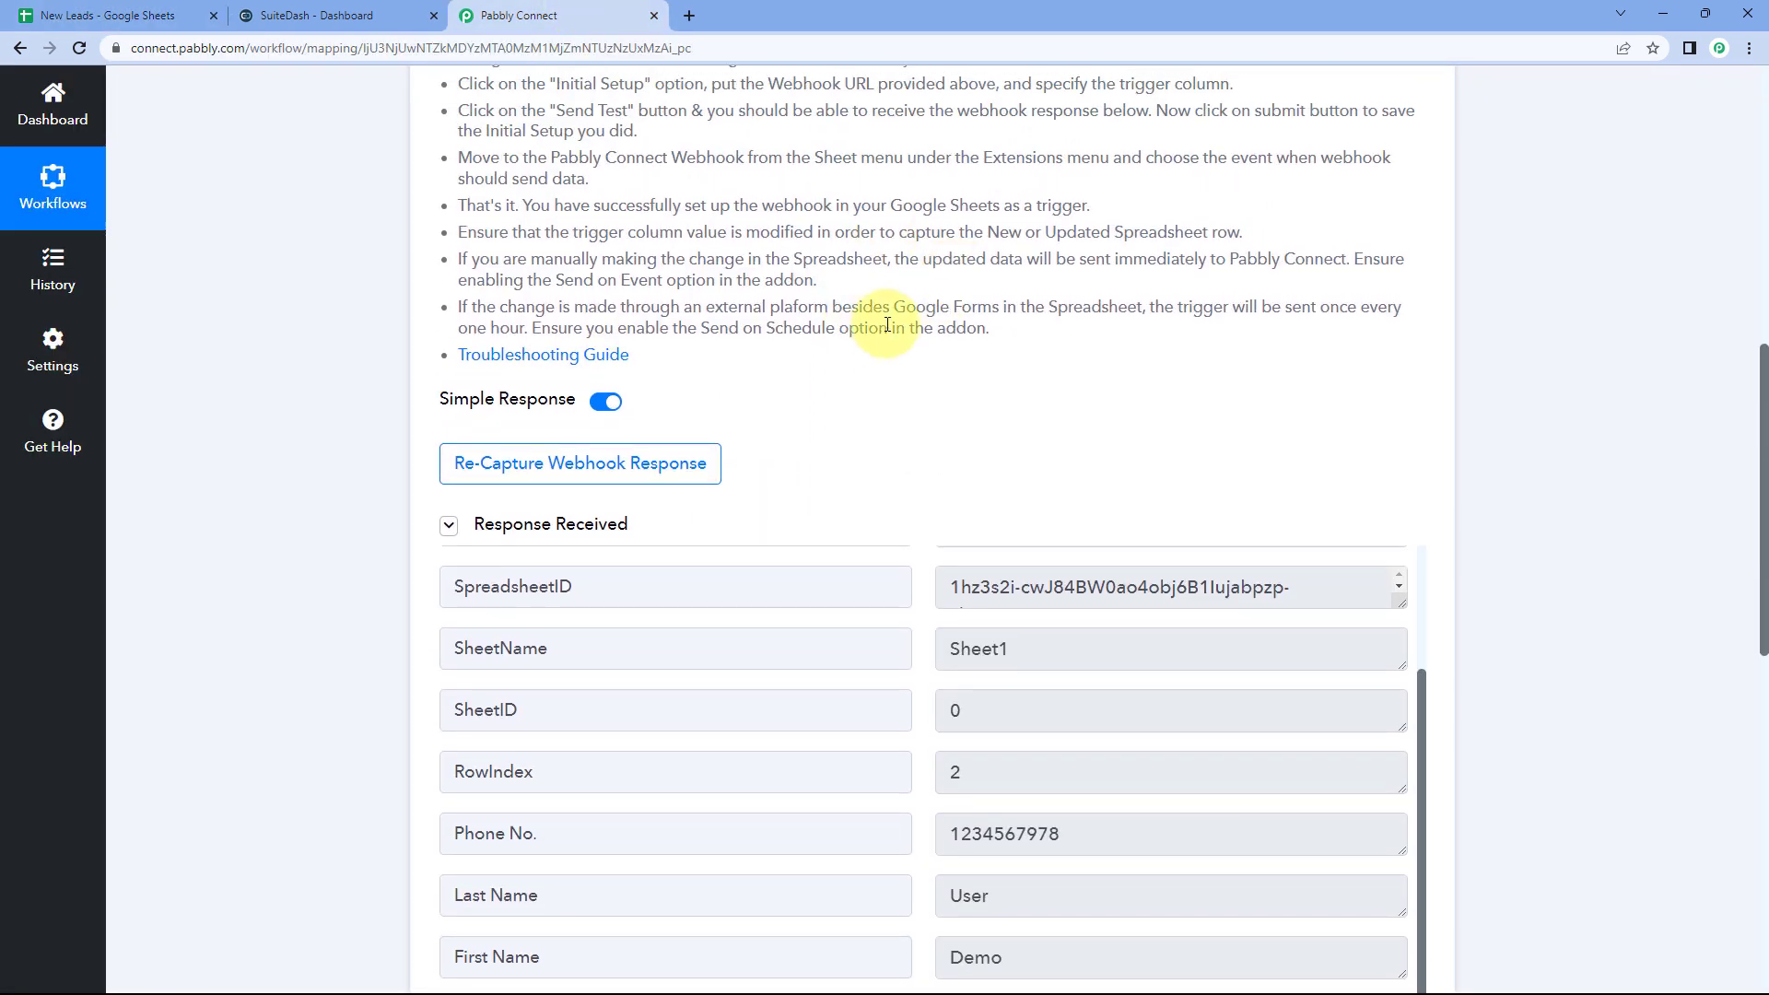
scroll(918, 377, "down", 4)
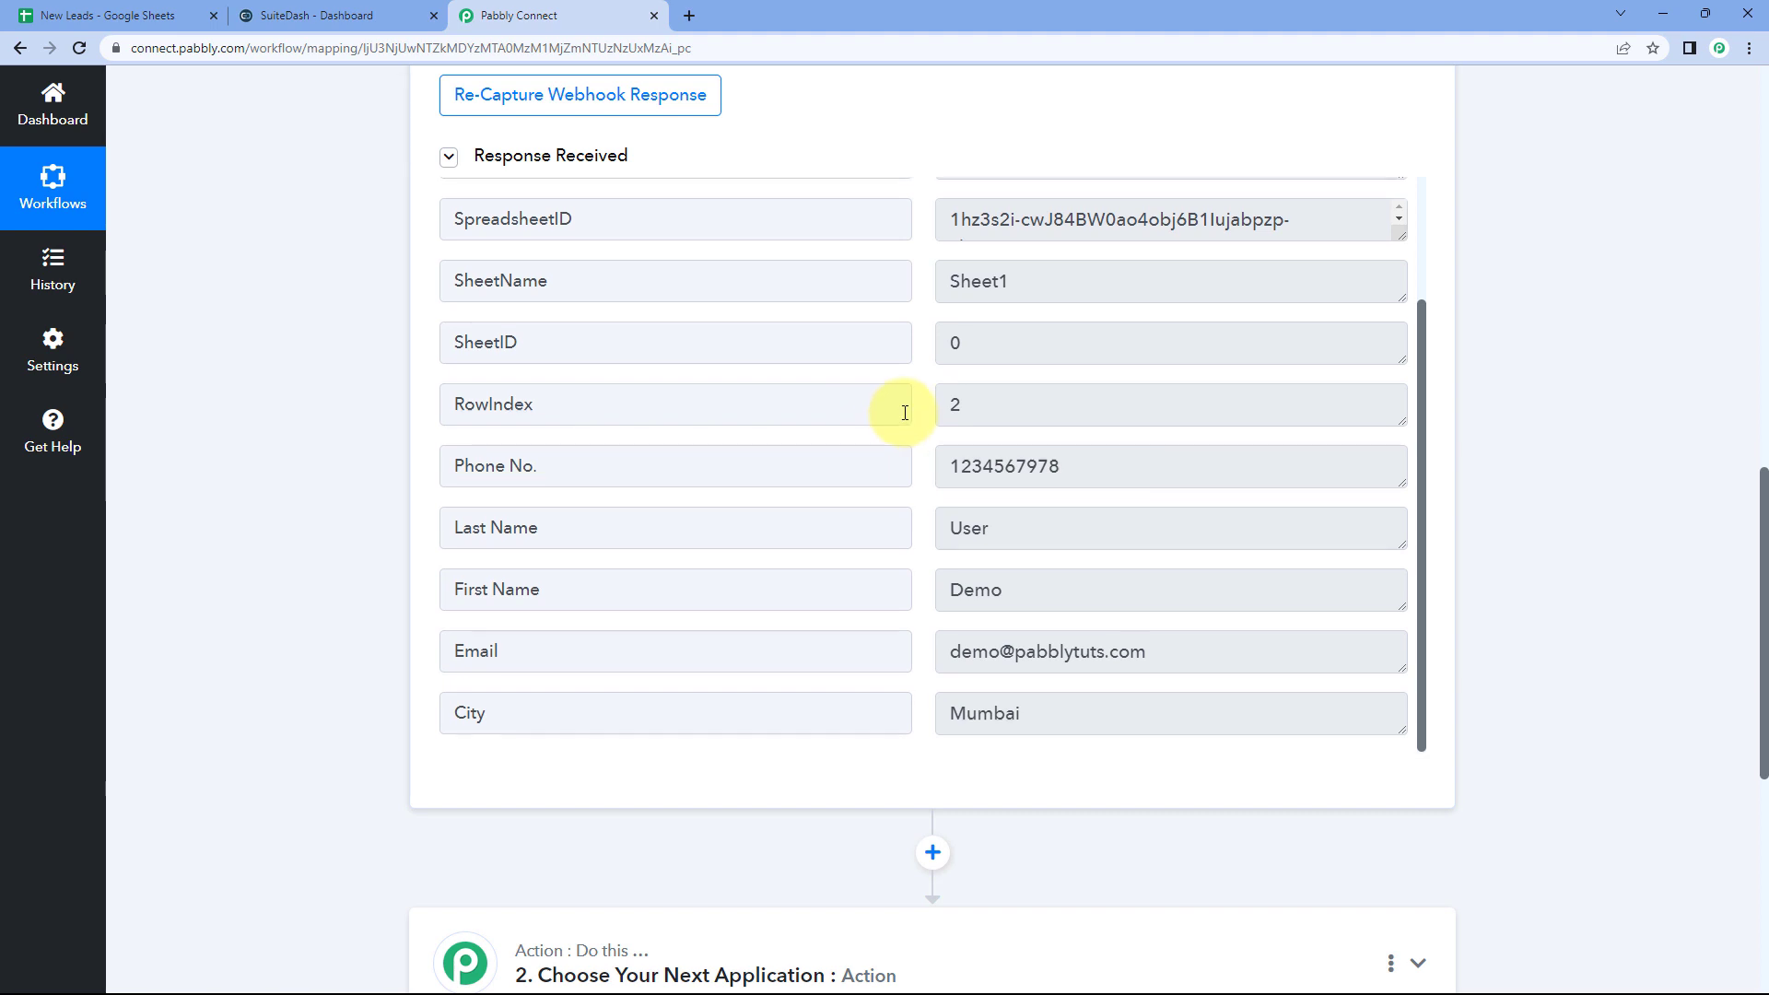
scroll(895, 276, "up", 2)
scroll(881, 146, "up", 1)
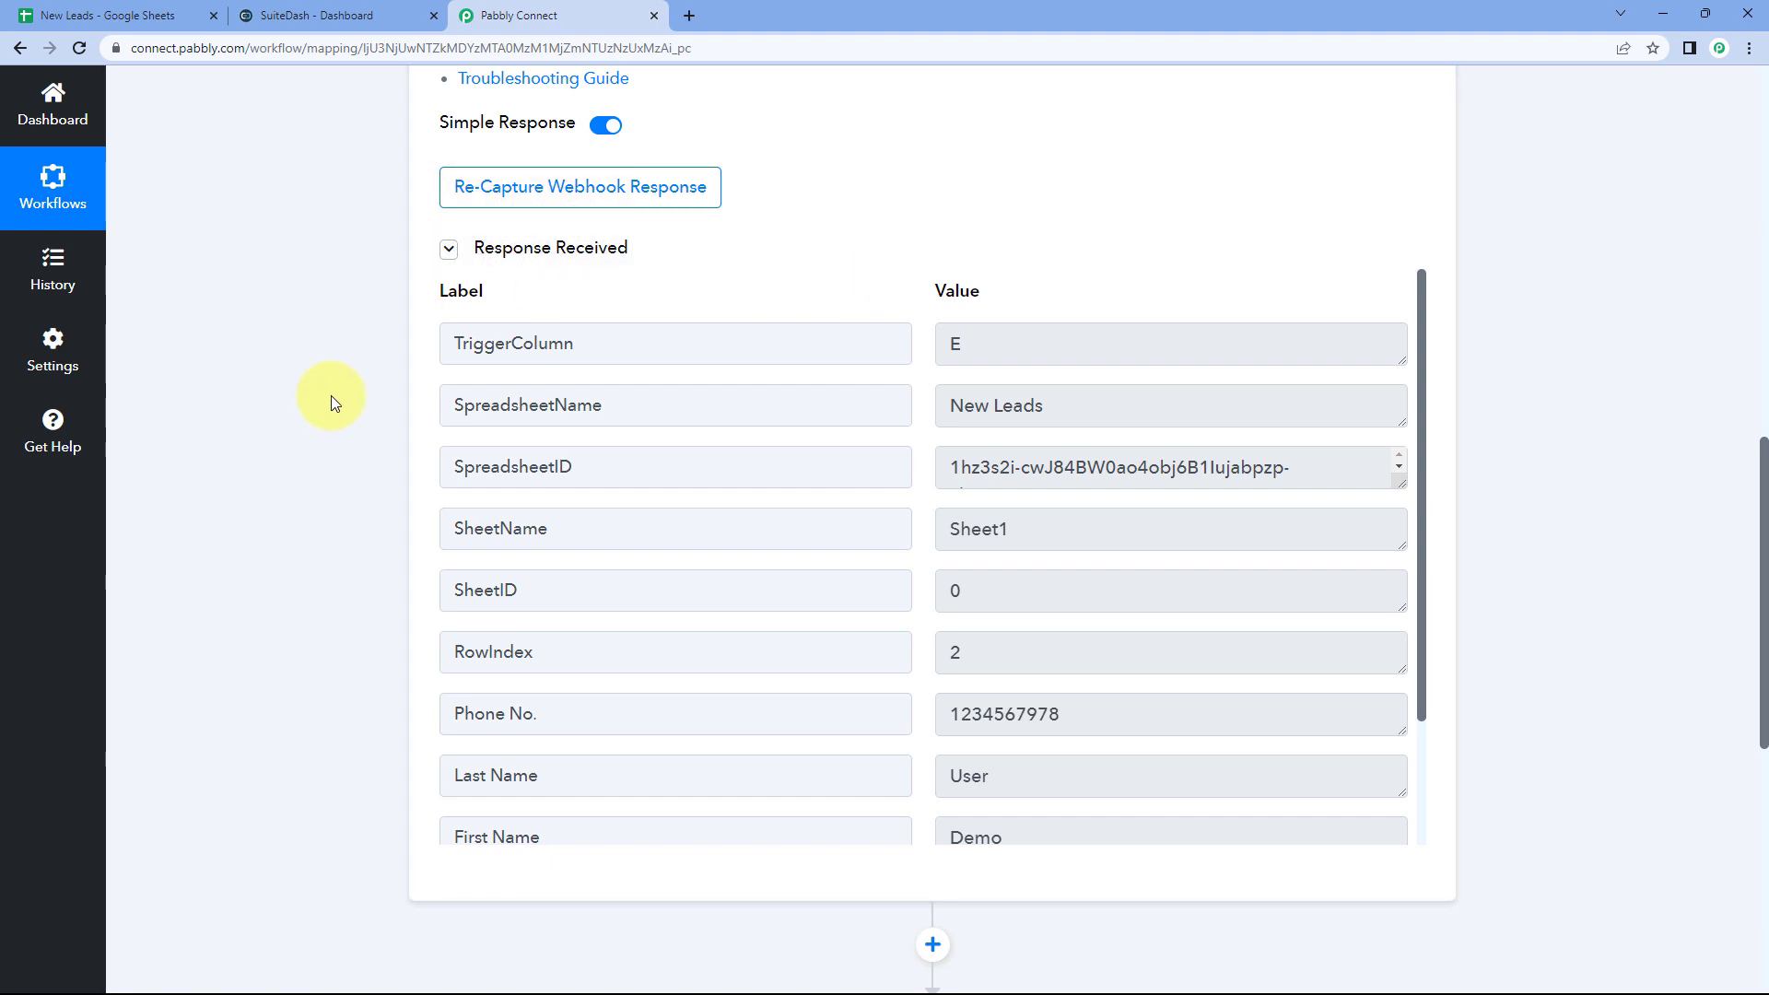
scroll(387, 386, "down", 1)
scroll(881, 335, "down", 3)
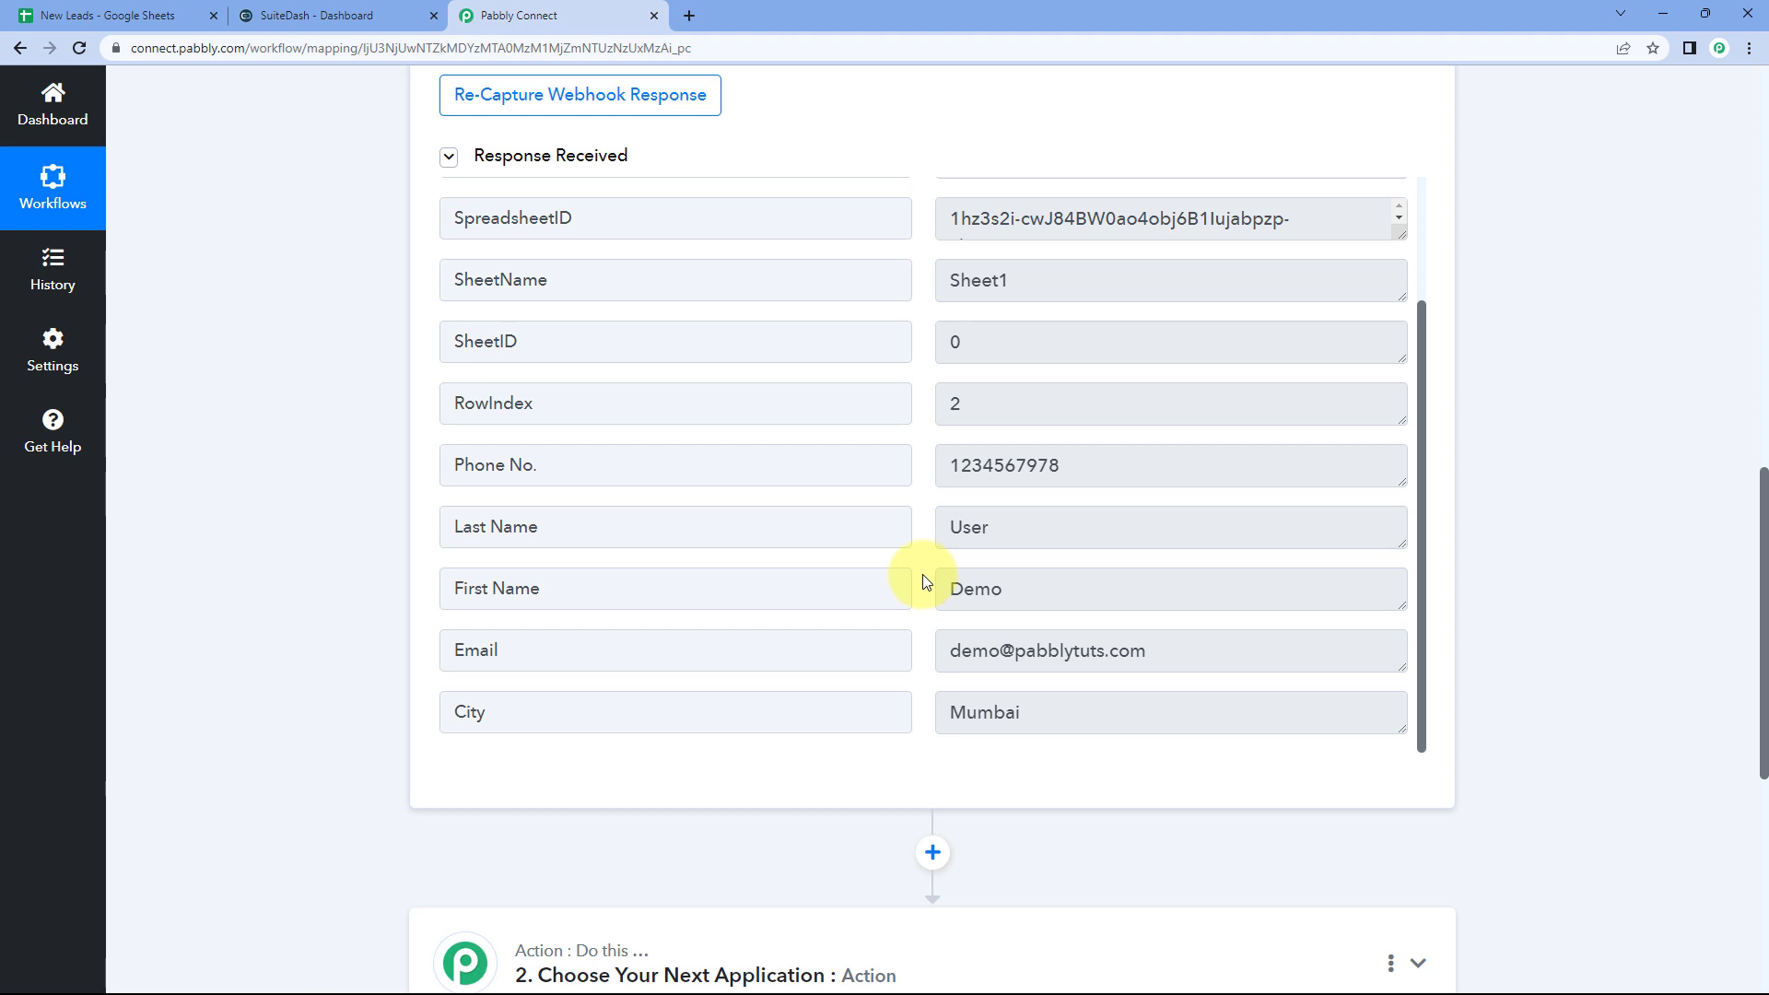
scroll(279, 453, "down", 5)
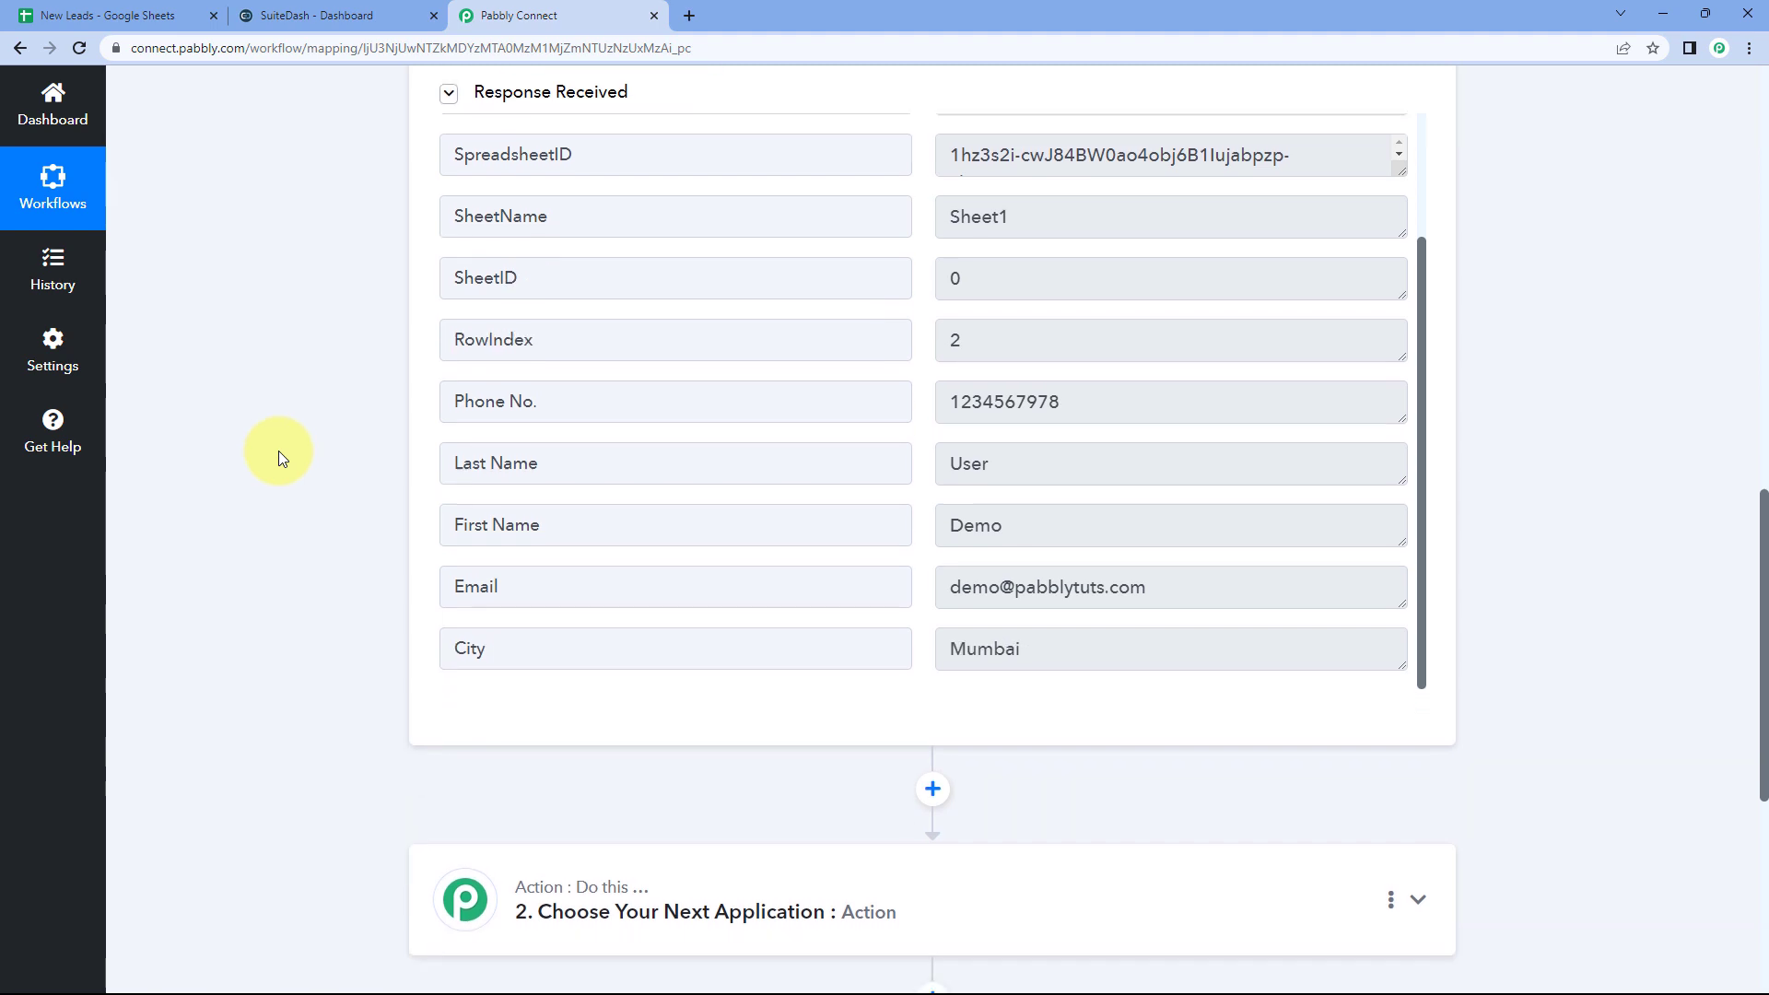
Step: Set the action to SuiteDash's Create Contact event and begin connecting the account
left_click(786, 316)
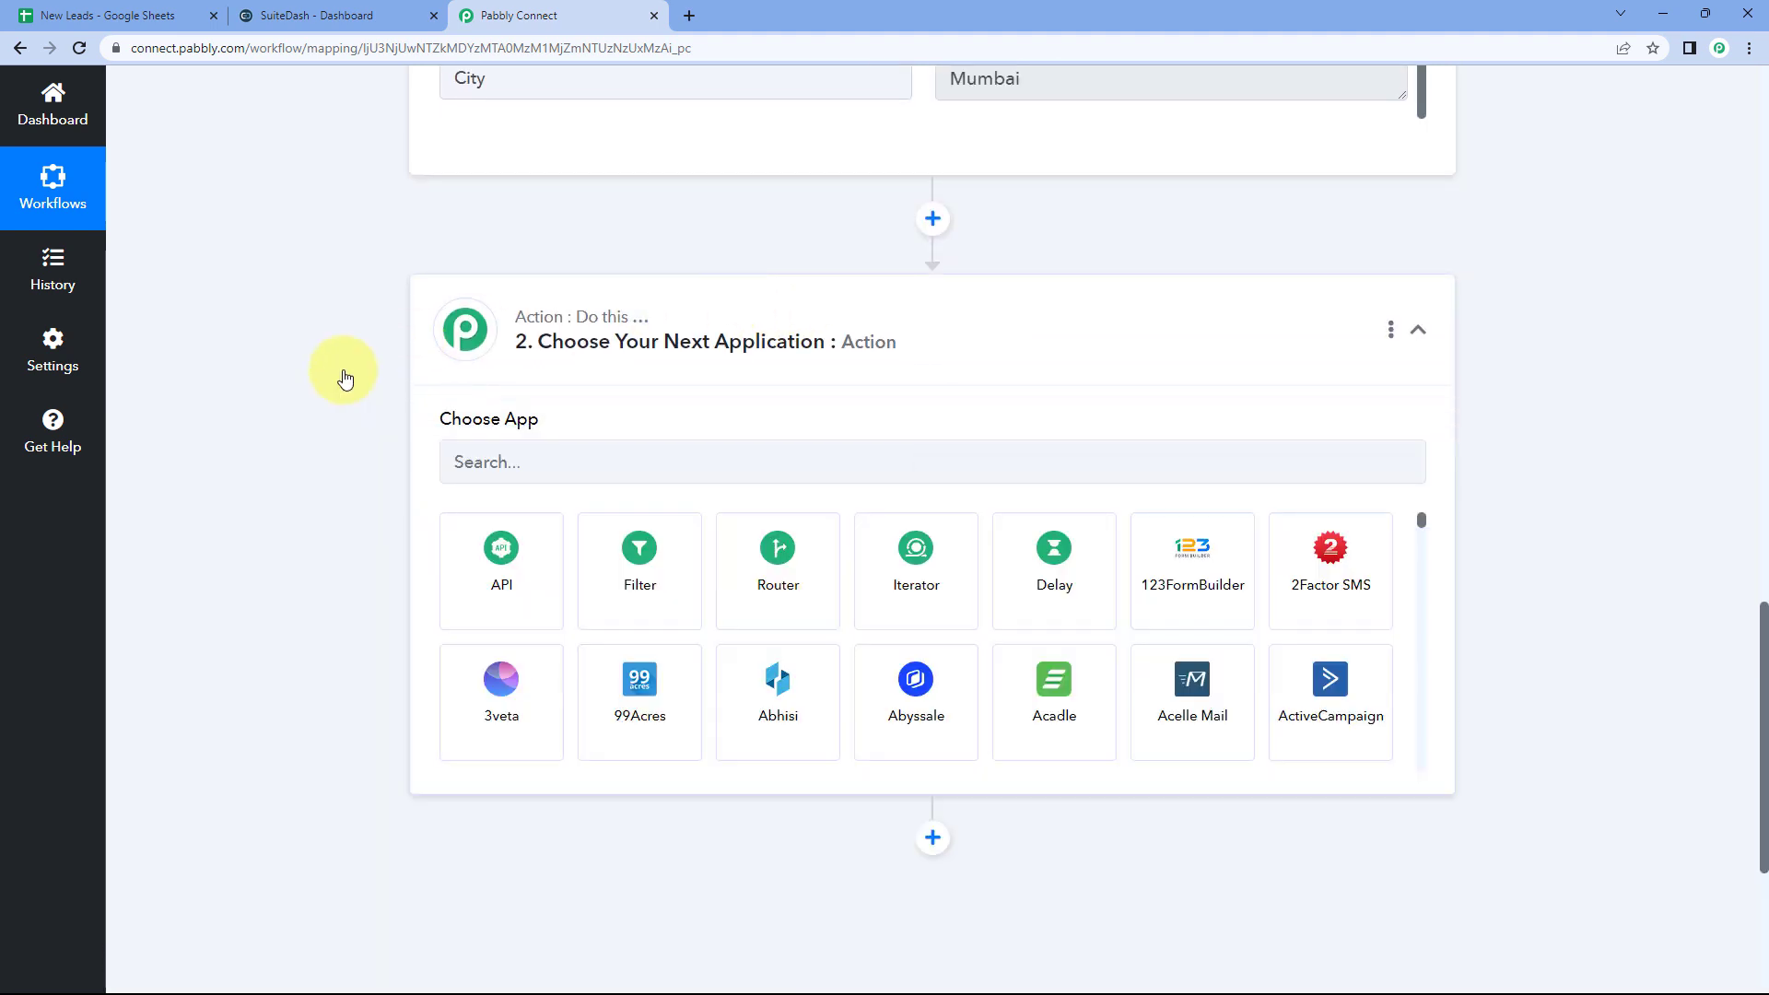
left_click(525, 368)
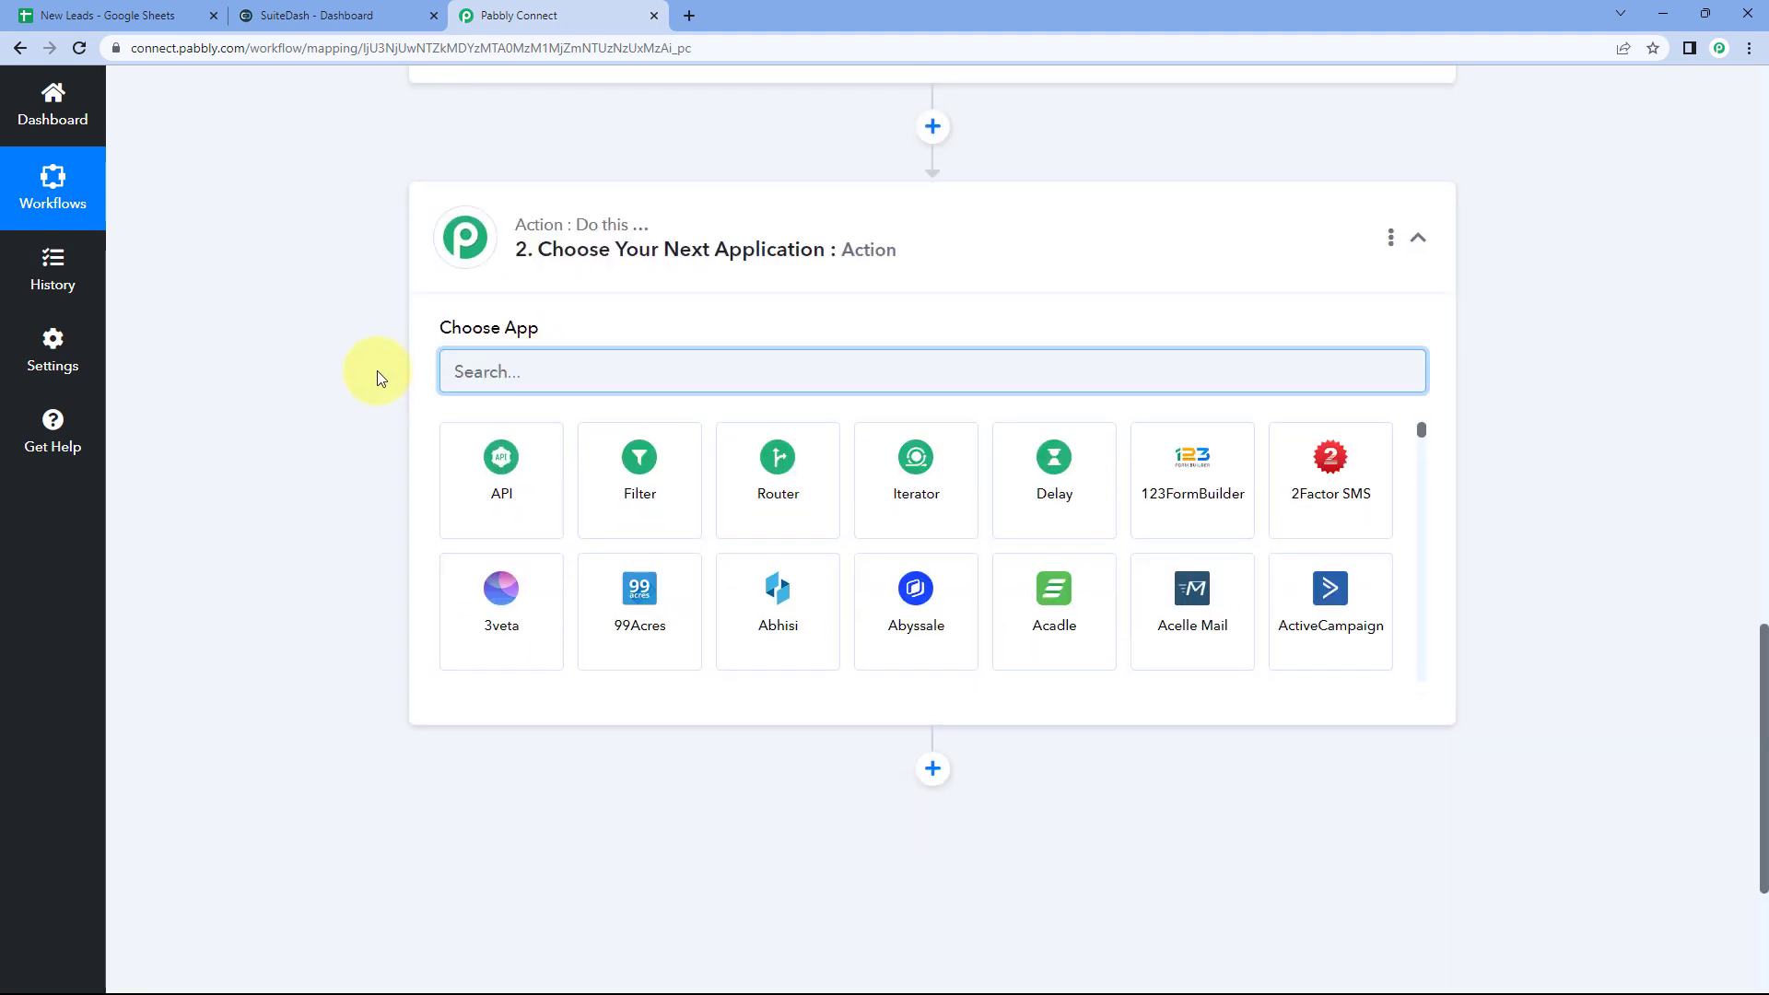
type("SuiteDash")
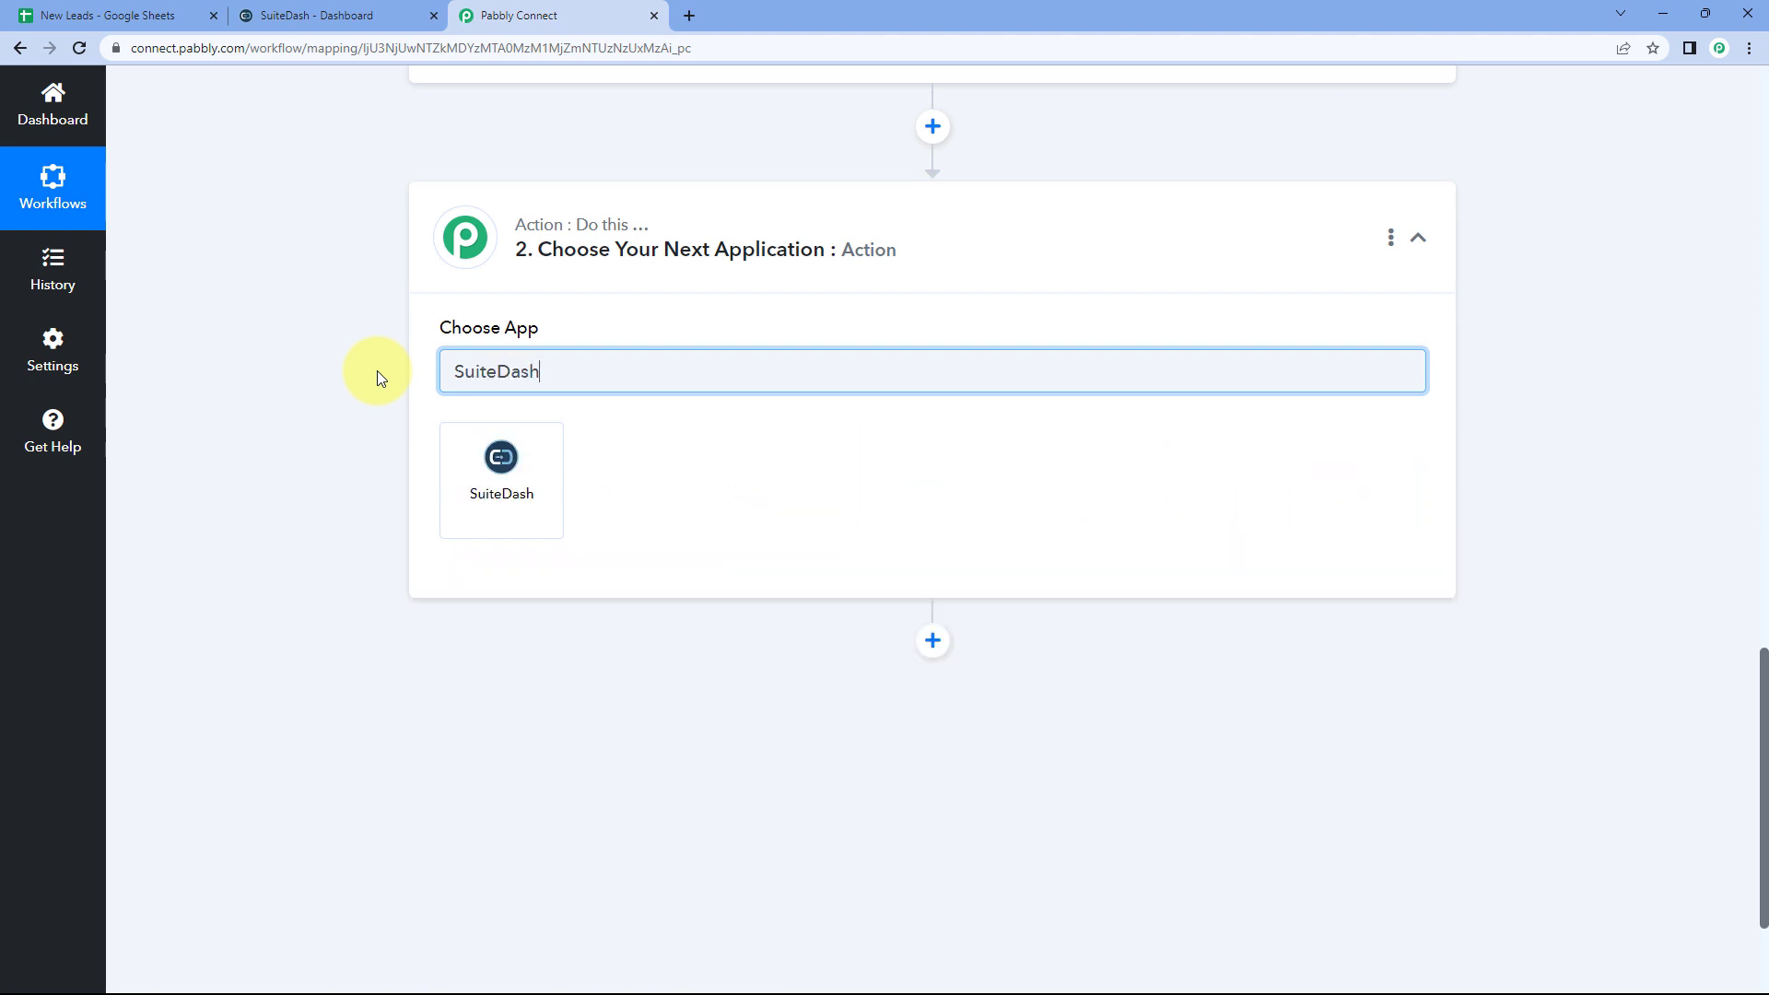
left_click(496, 471)
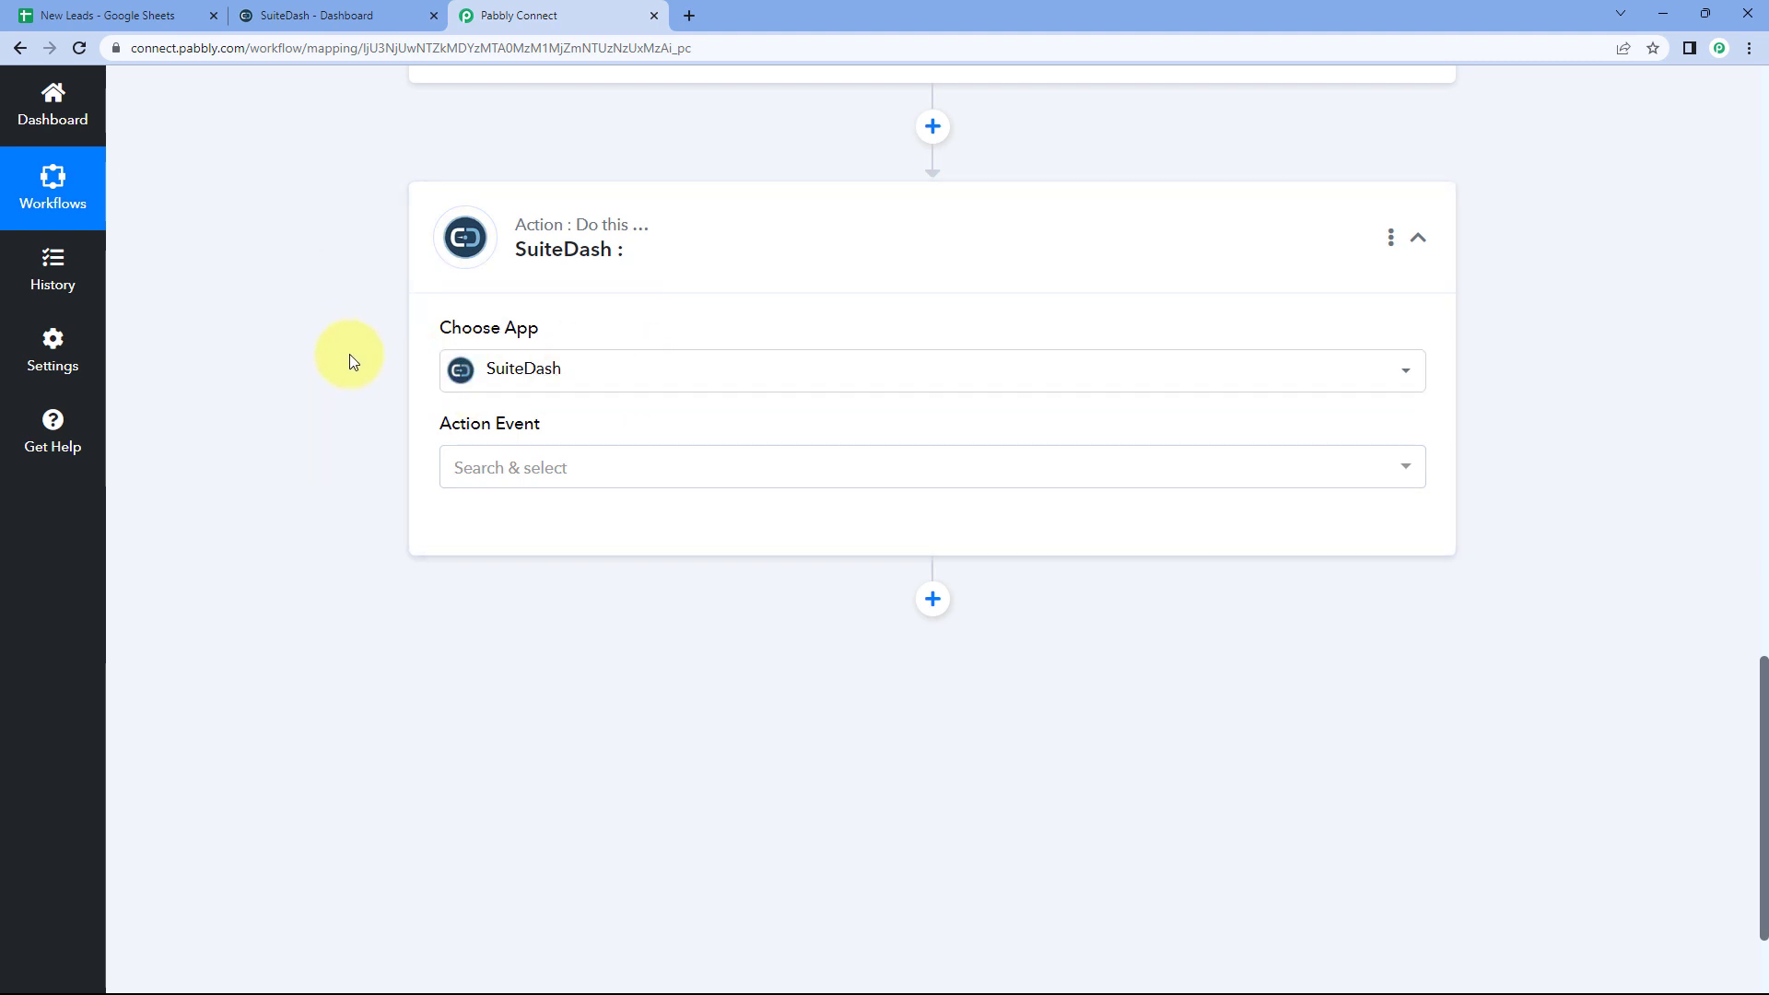
scroll(356, 358, "down", 1)
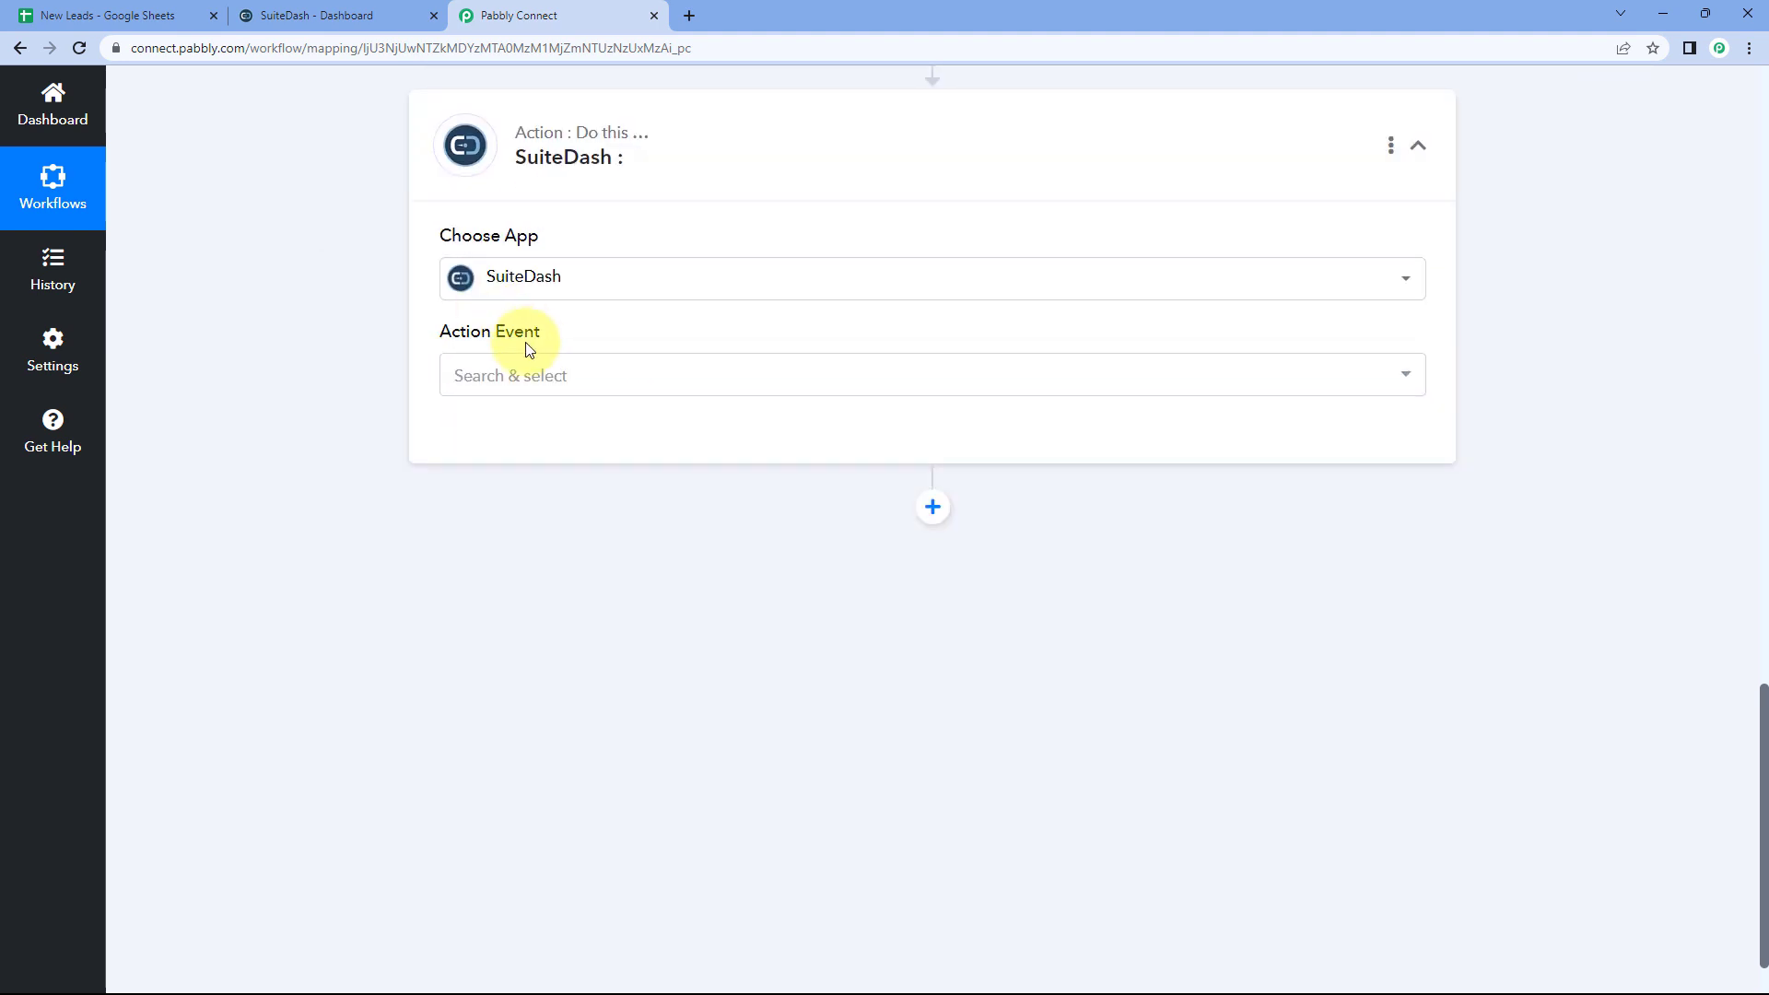
left_click(588, 380)
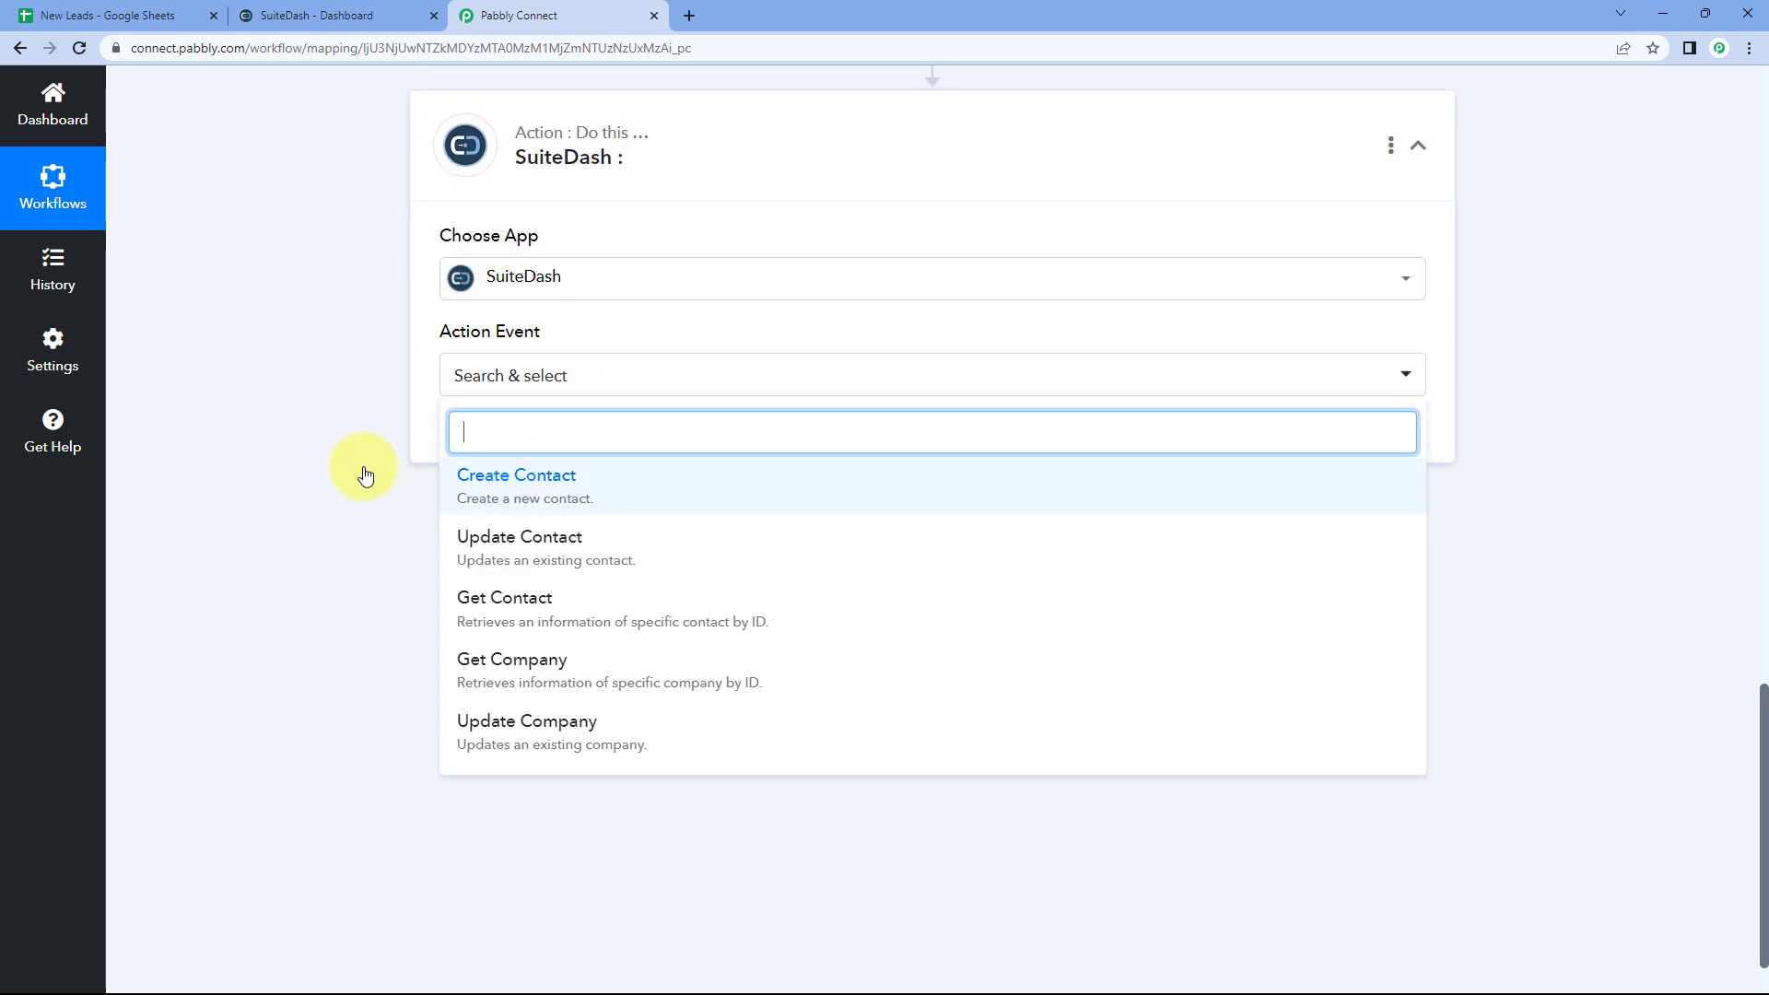
left_click(590, 486)
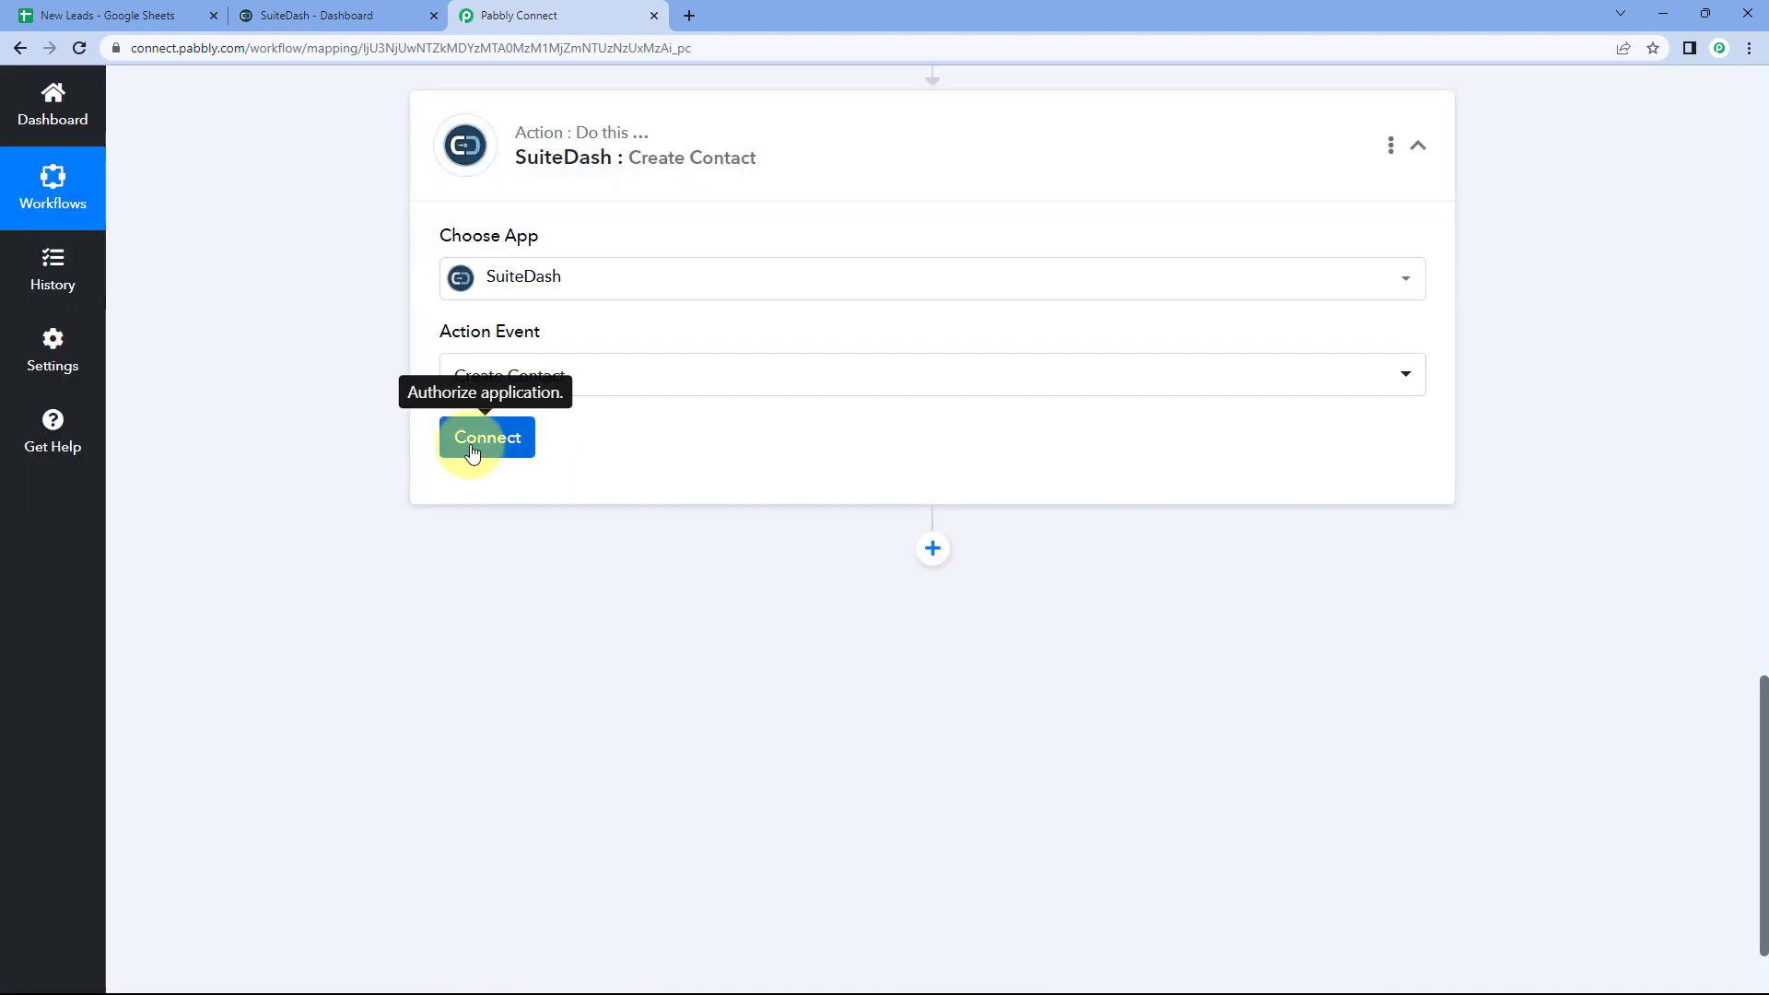
left_click(472, 449)
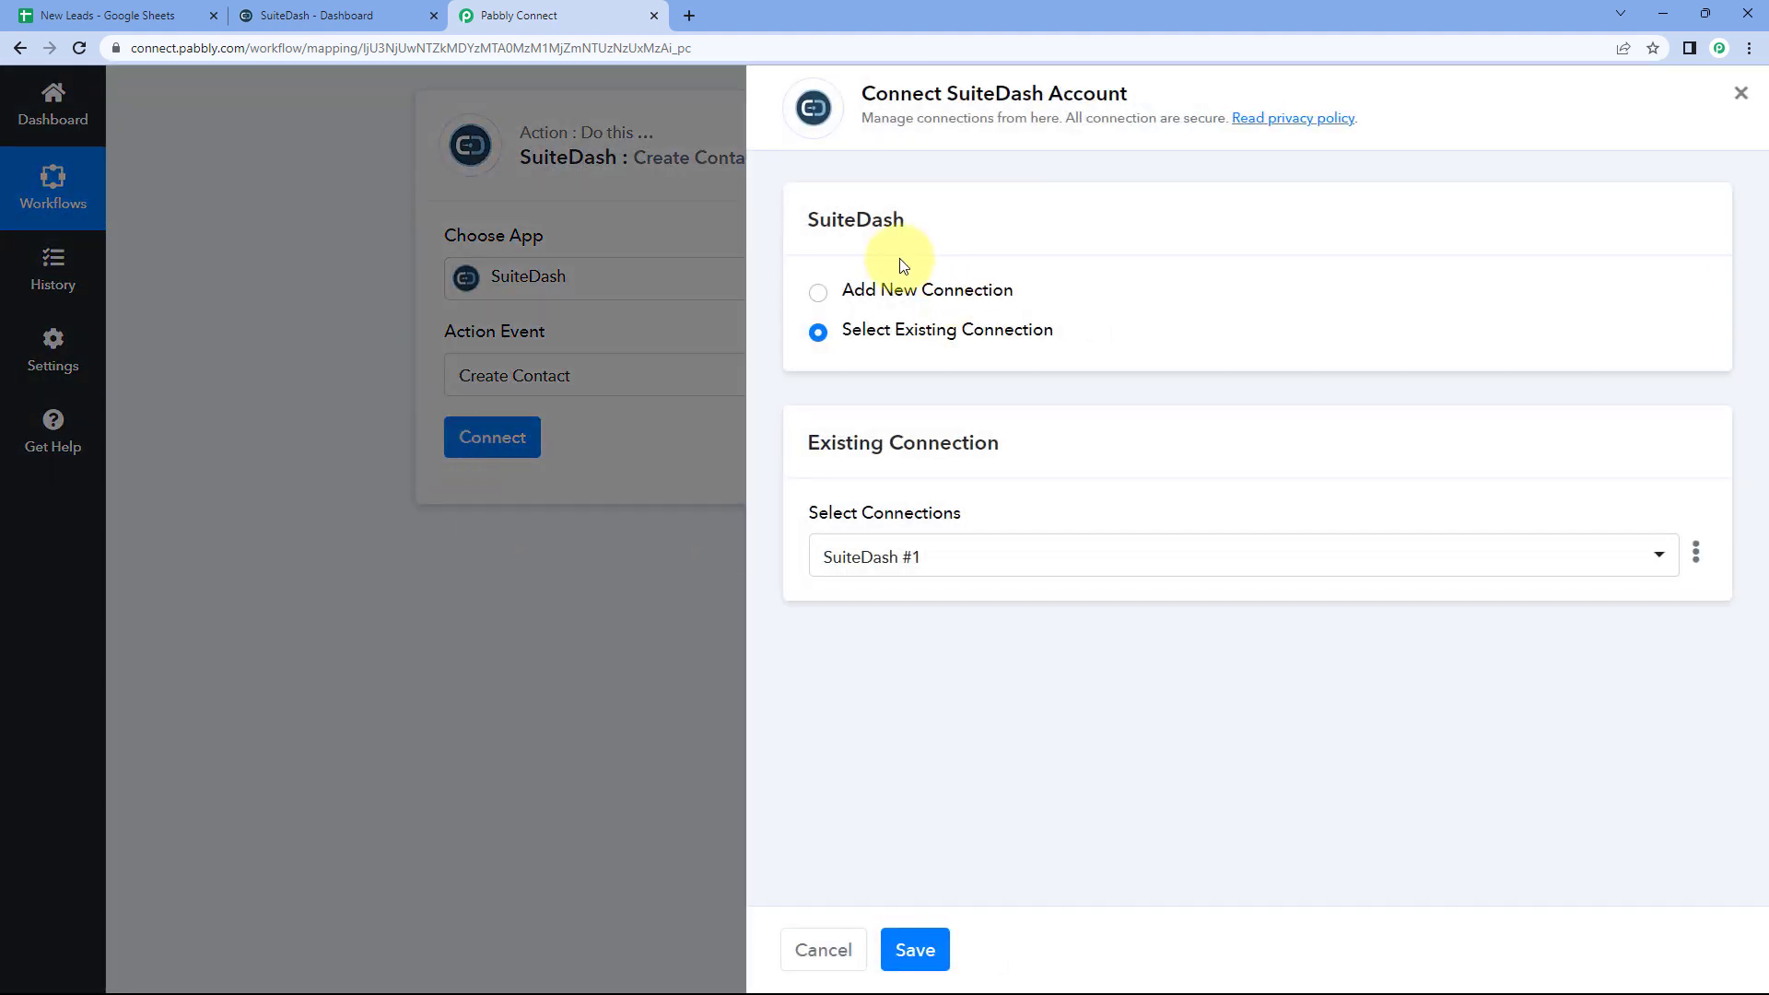
Step: Choose Add New Connection to start the SuiteDash #2 connection, then view the SuiteDash dashboard
left_click(816, 297)
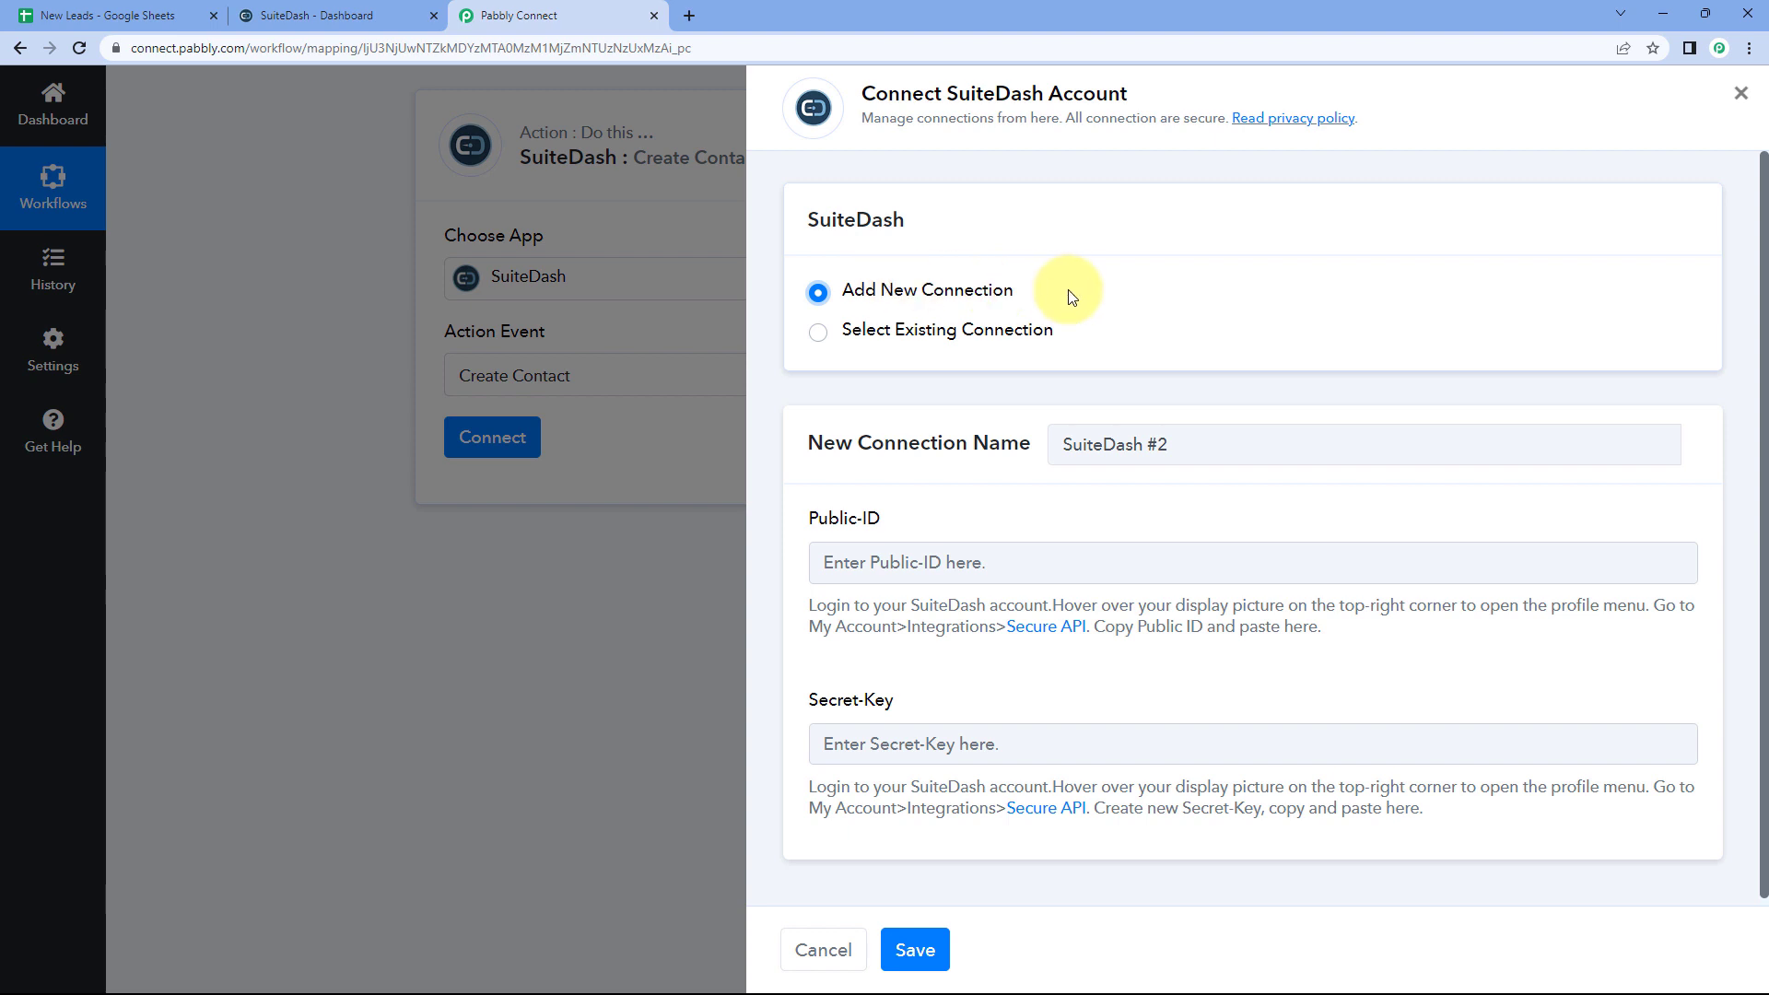
scroll(1050, 341, "down", 1)
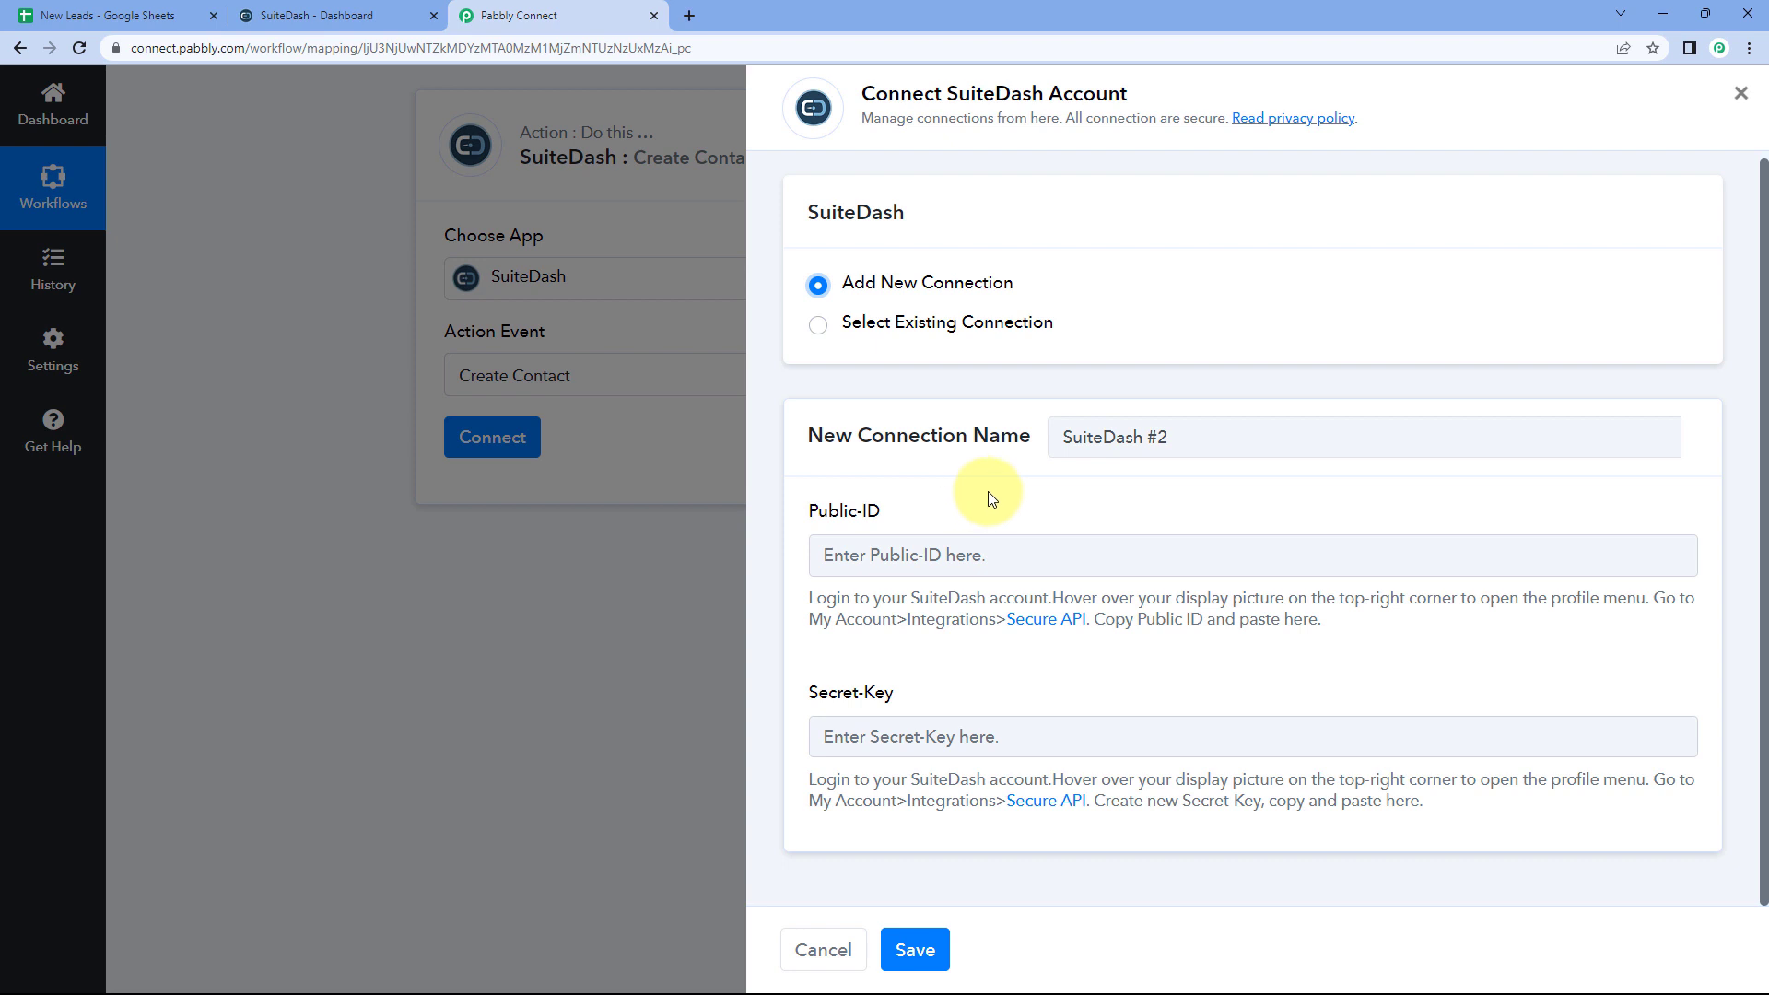
left_click(361, 15)
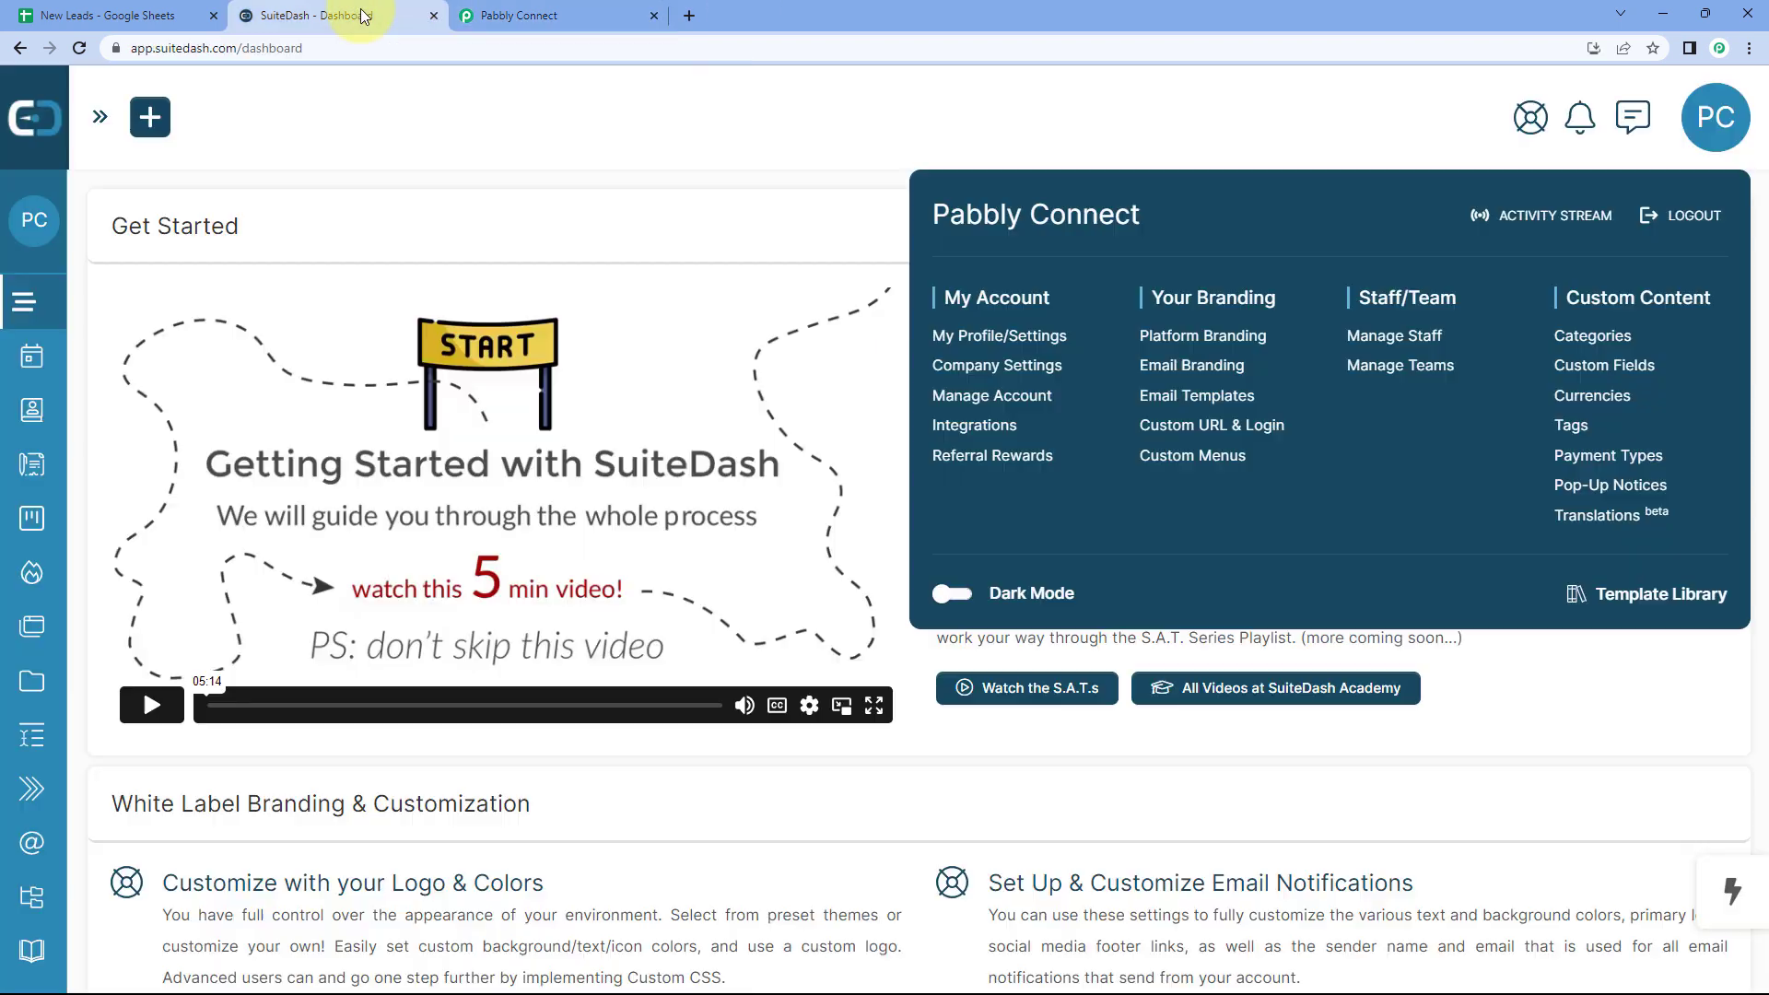
Step: Go to SuiteDash's Integrations page, open Secure API, and copy the account's Public ID
left_click(737, 229)
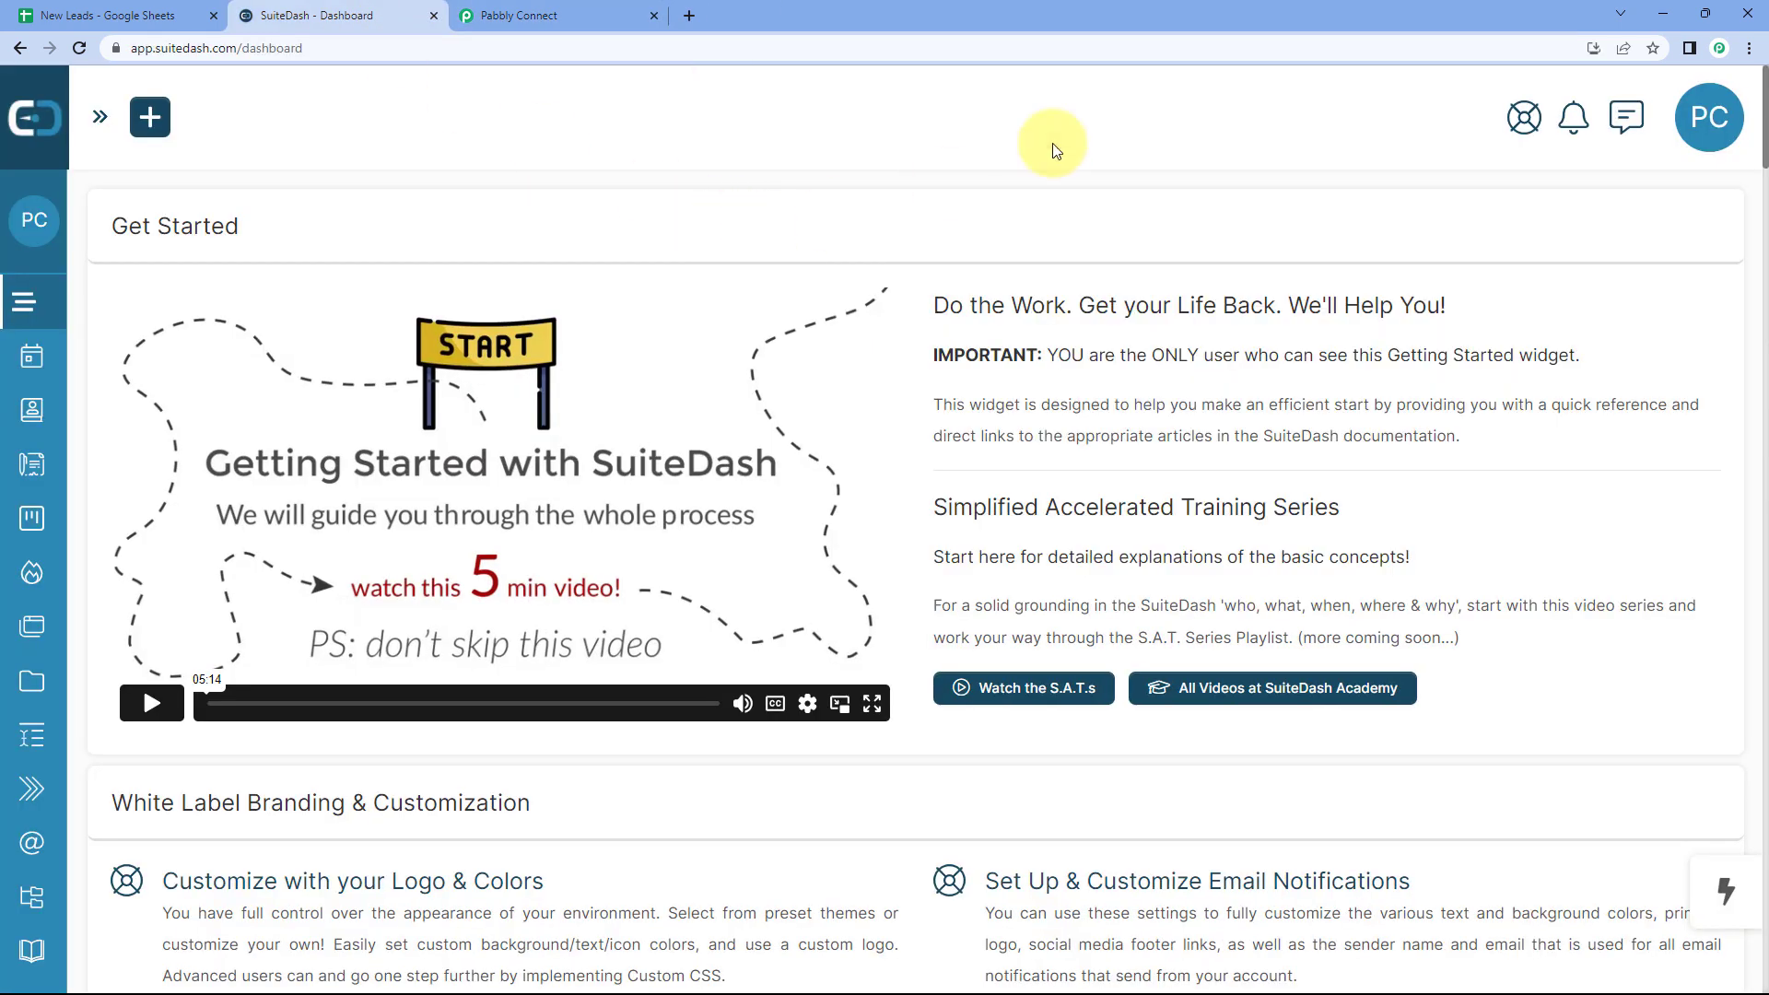
left_click(1711, 126)
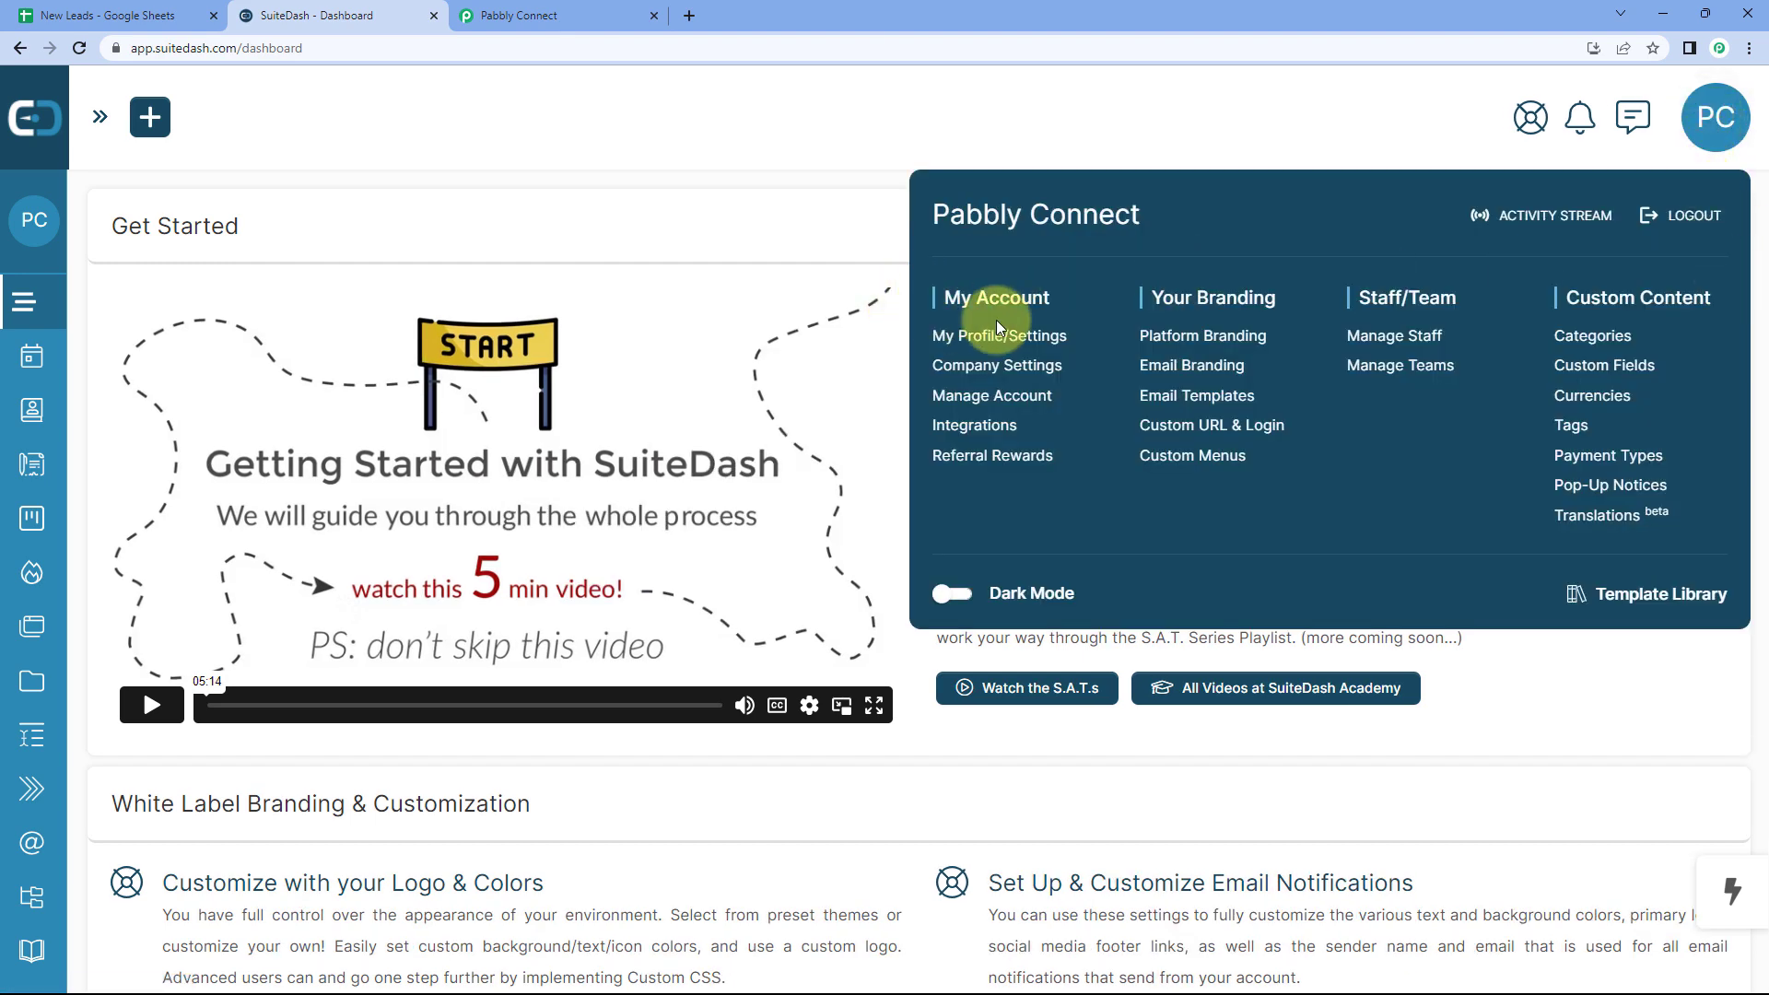
left_click(1013, 429)
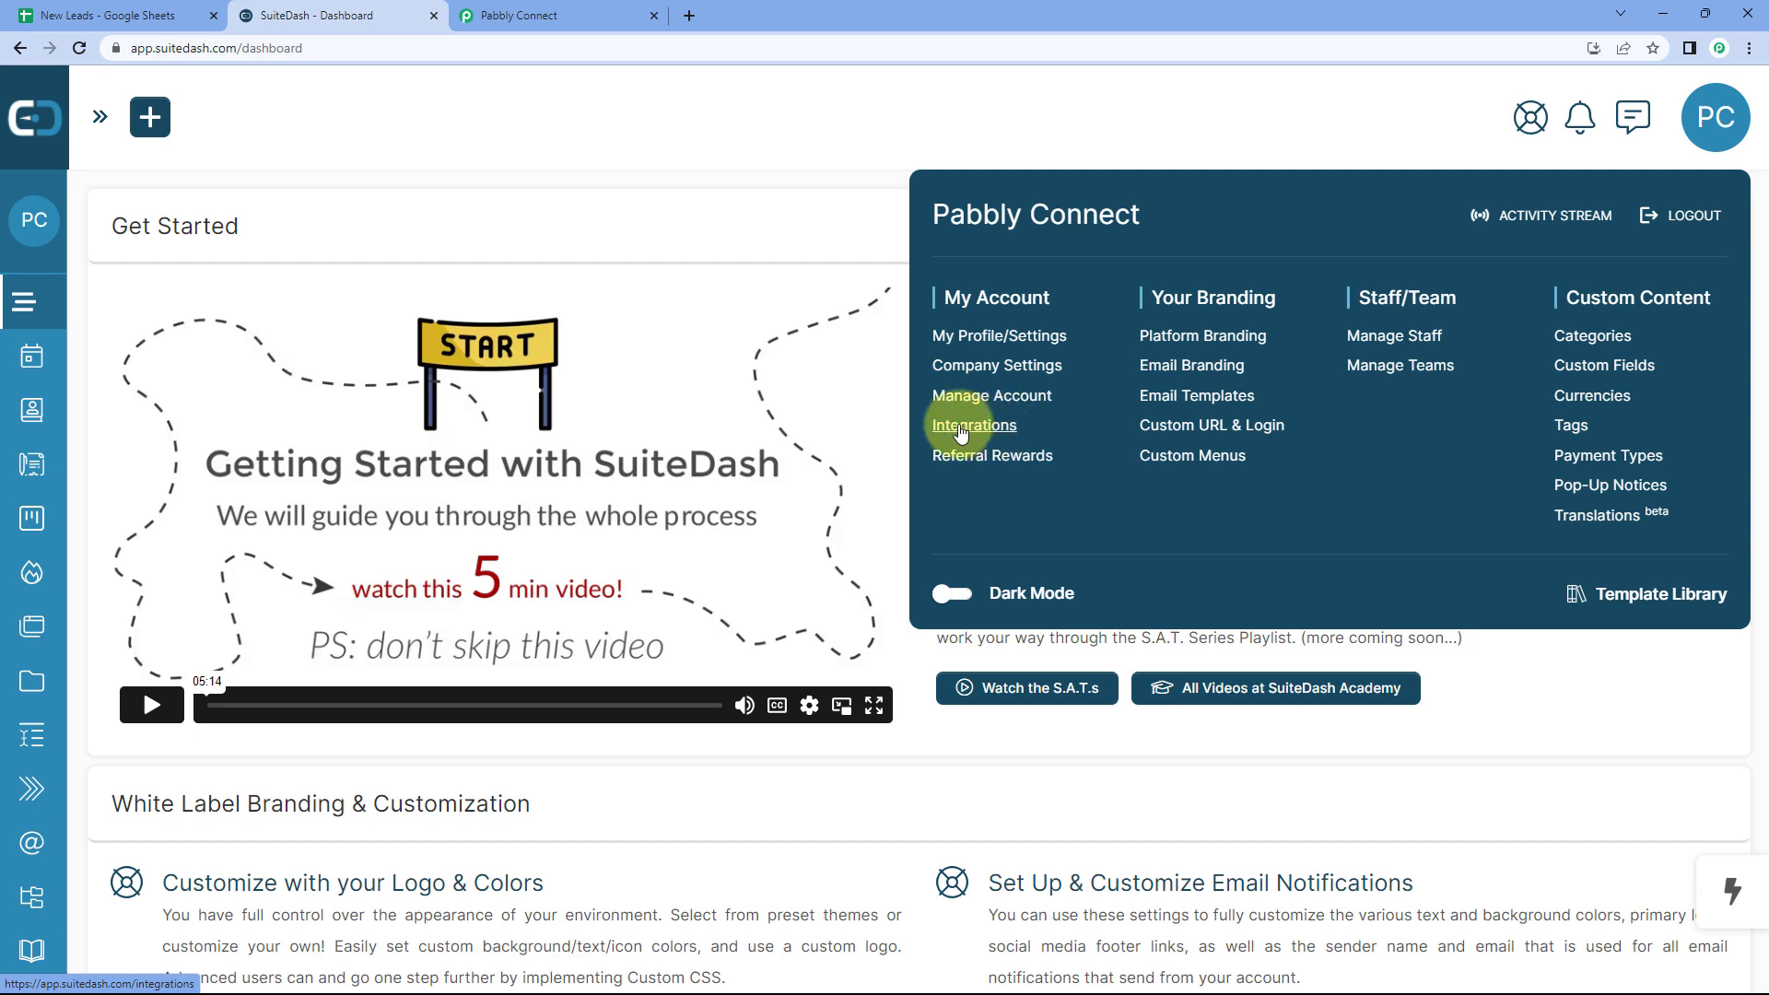
left_click(975, 426)
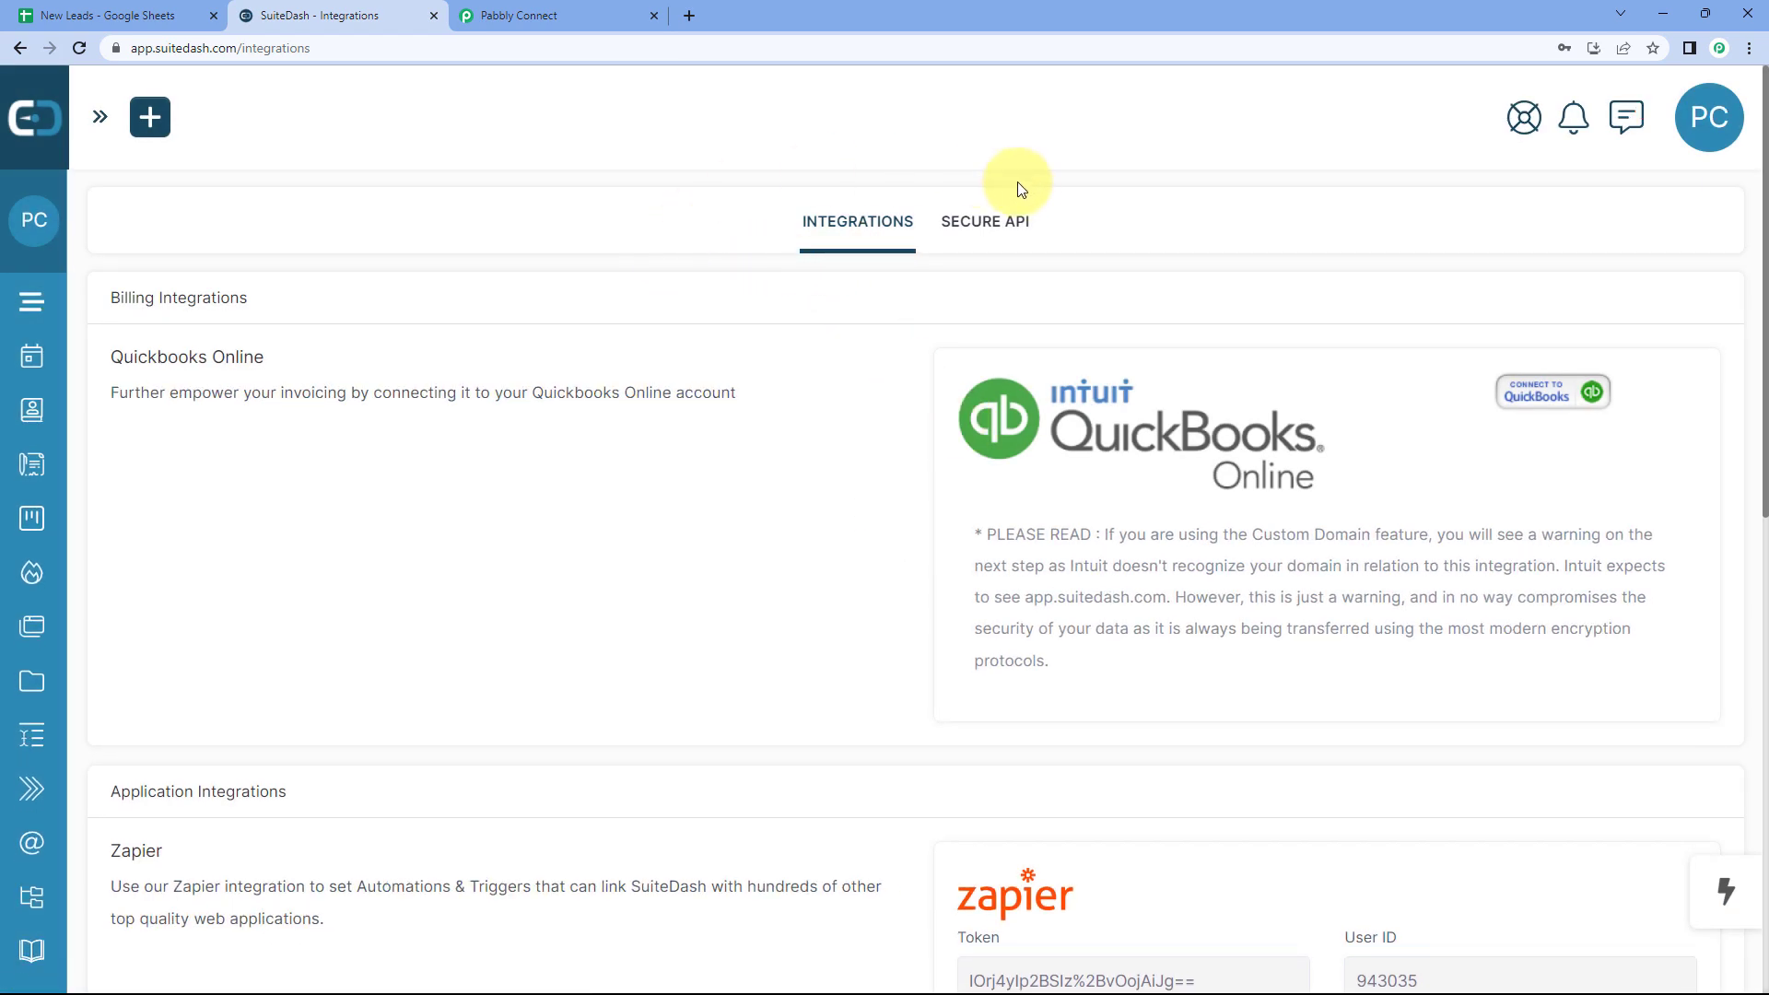
left_click(994, 239)
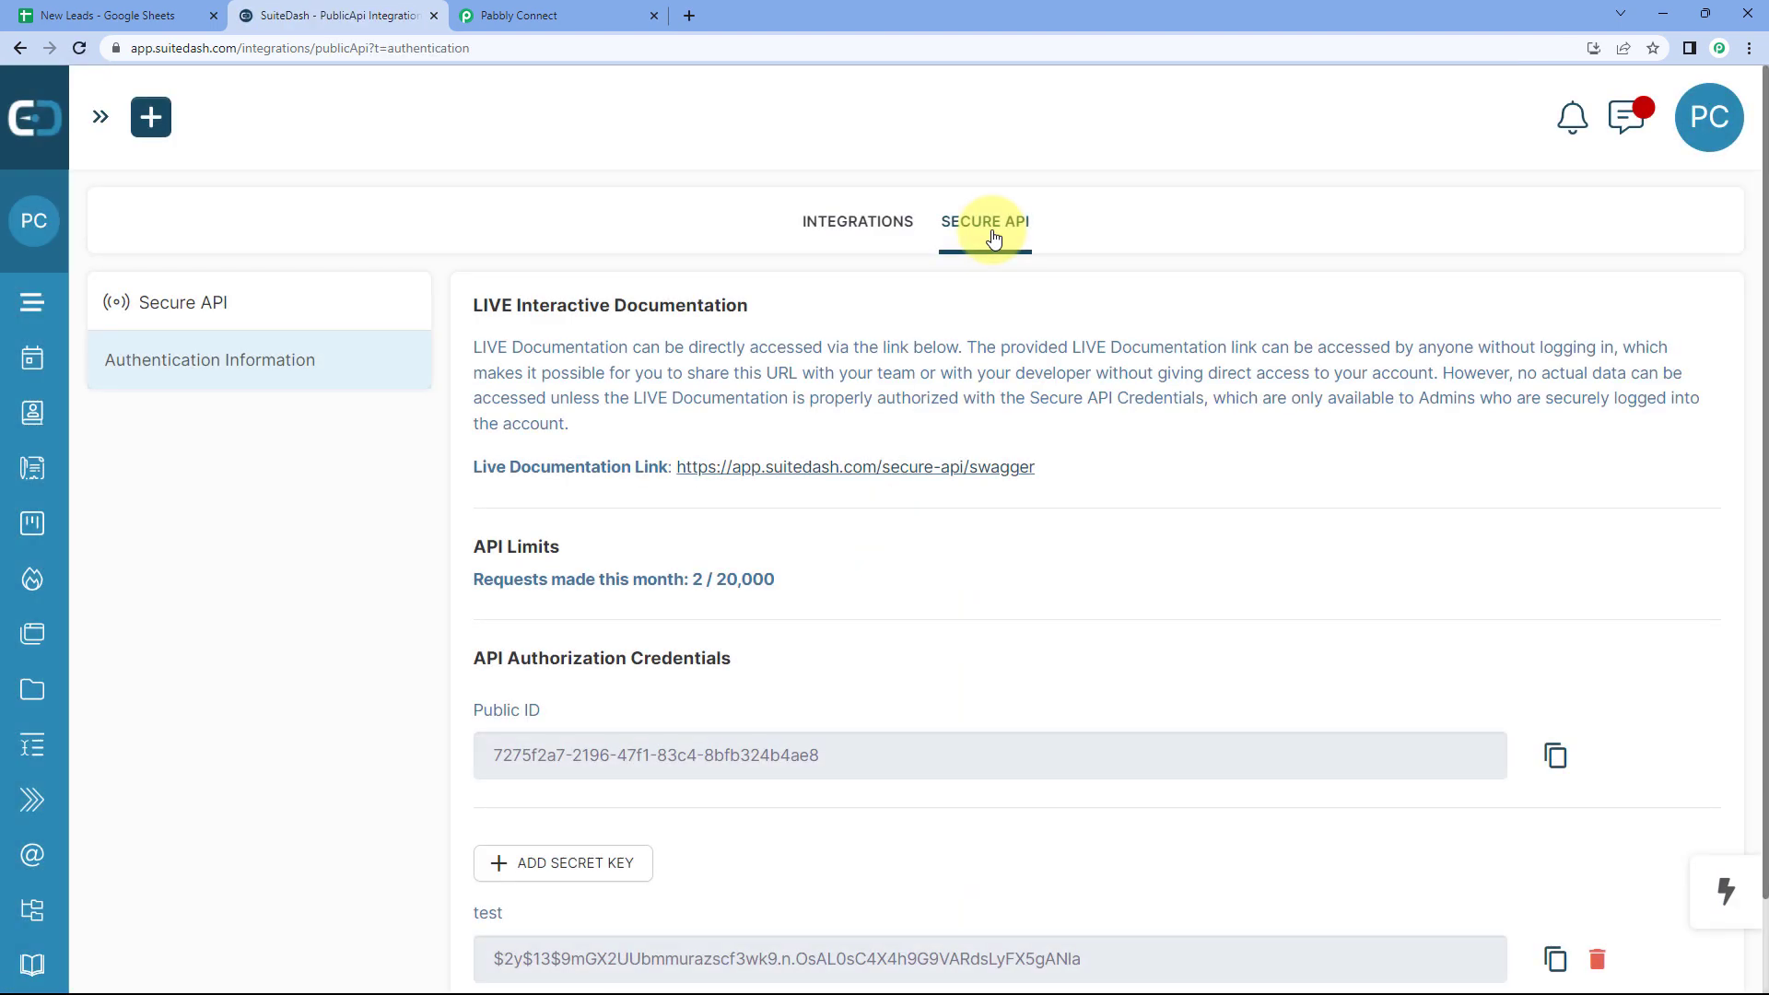
scroll(1098, 334, "down", 1)
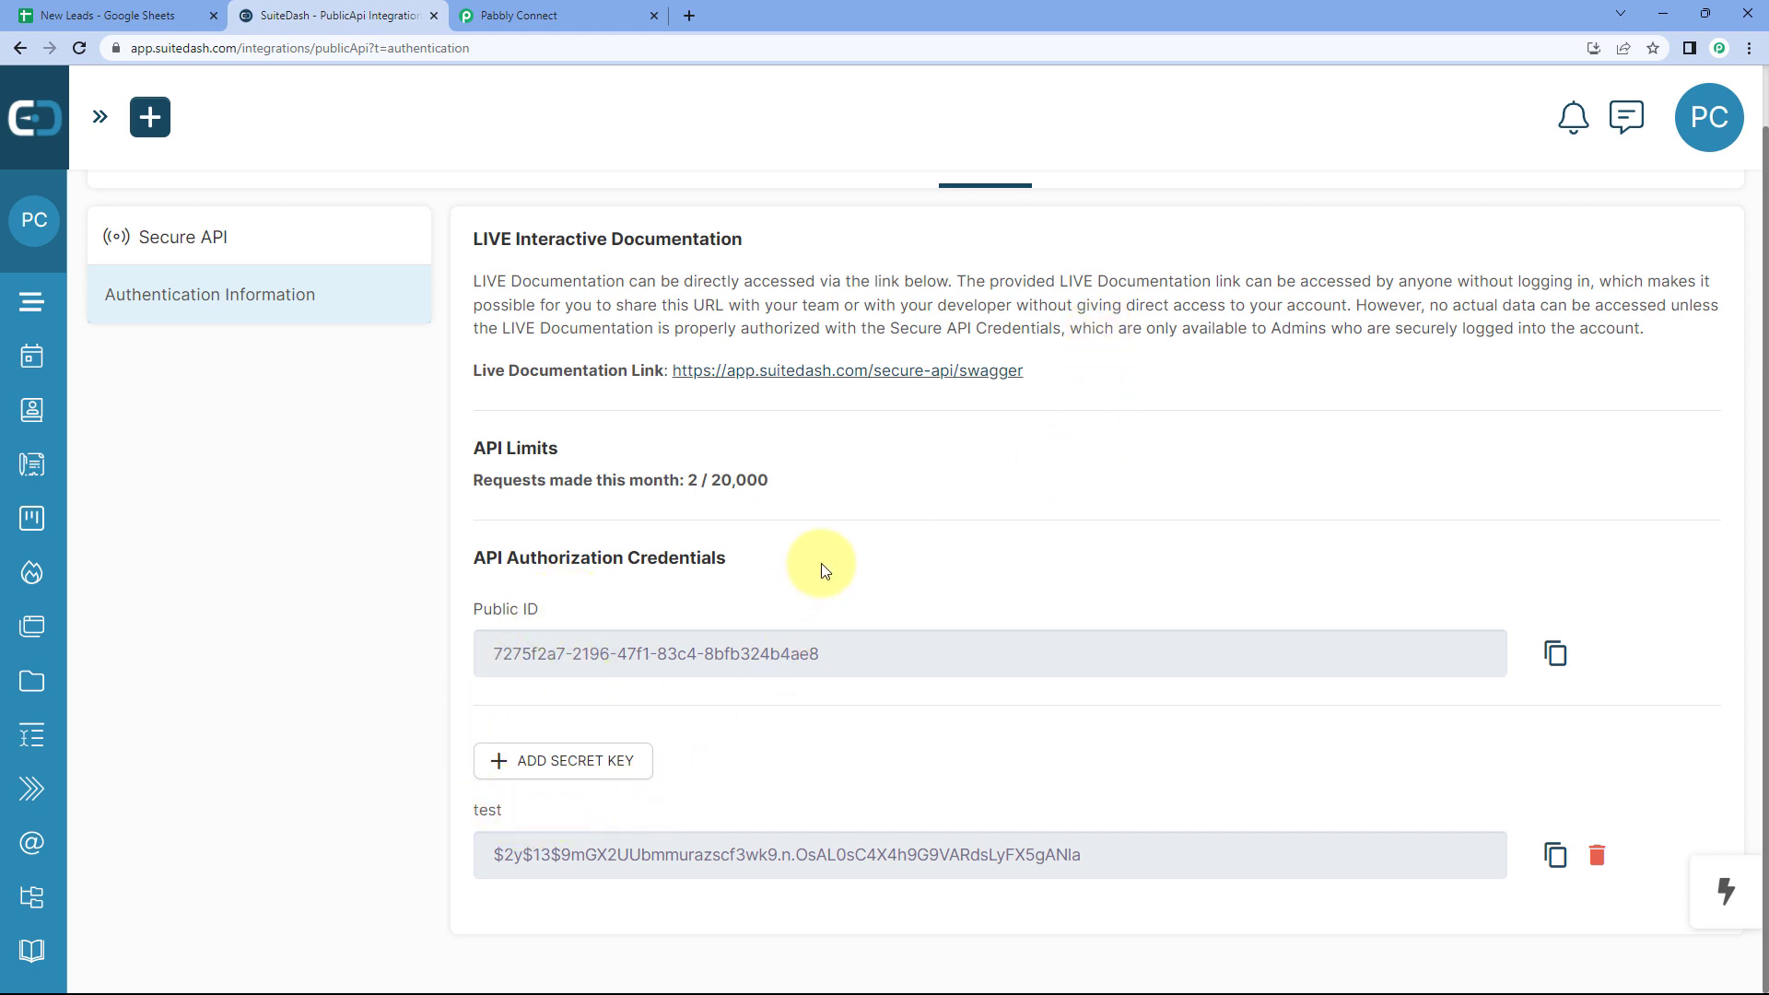
left_click(1557, 654)
Step: Paste the copied SuiteDash Public ID into the connection's Public-ID field
left_click(519, 15)
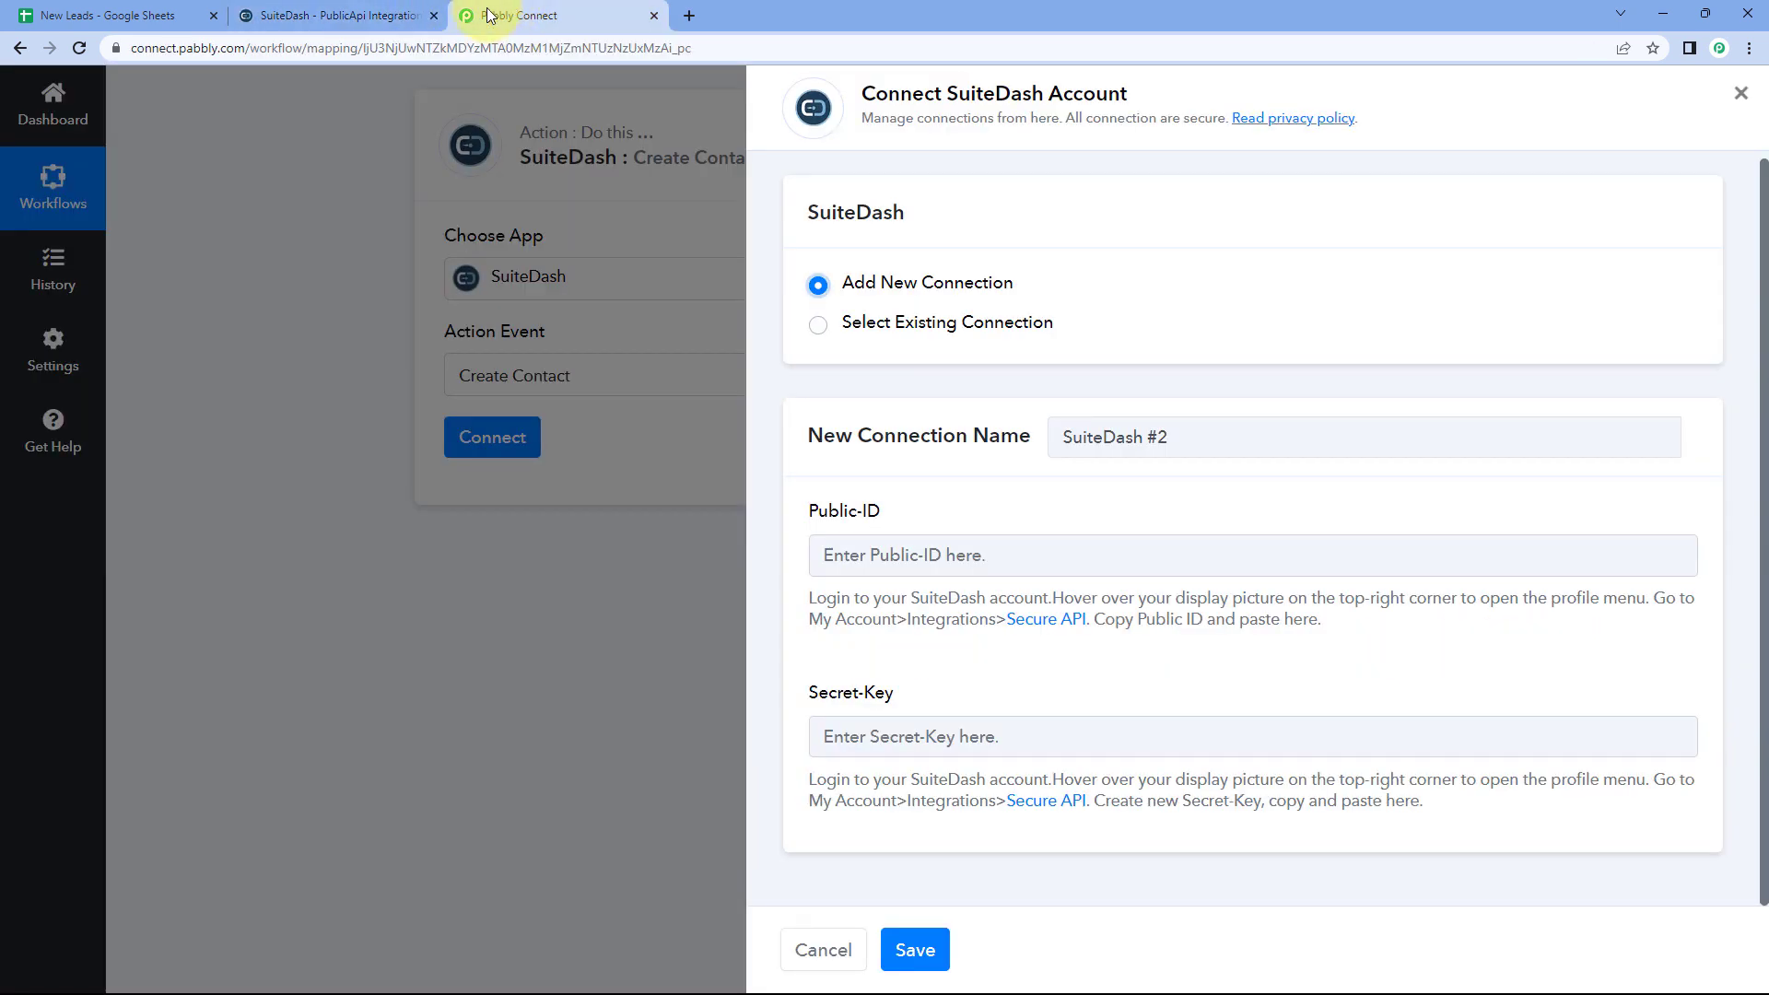
left_click(936, 554)
right_click(936, 555)
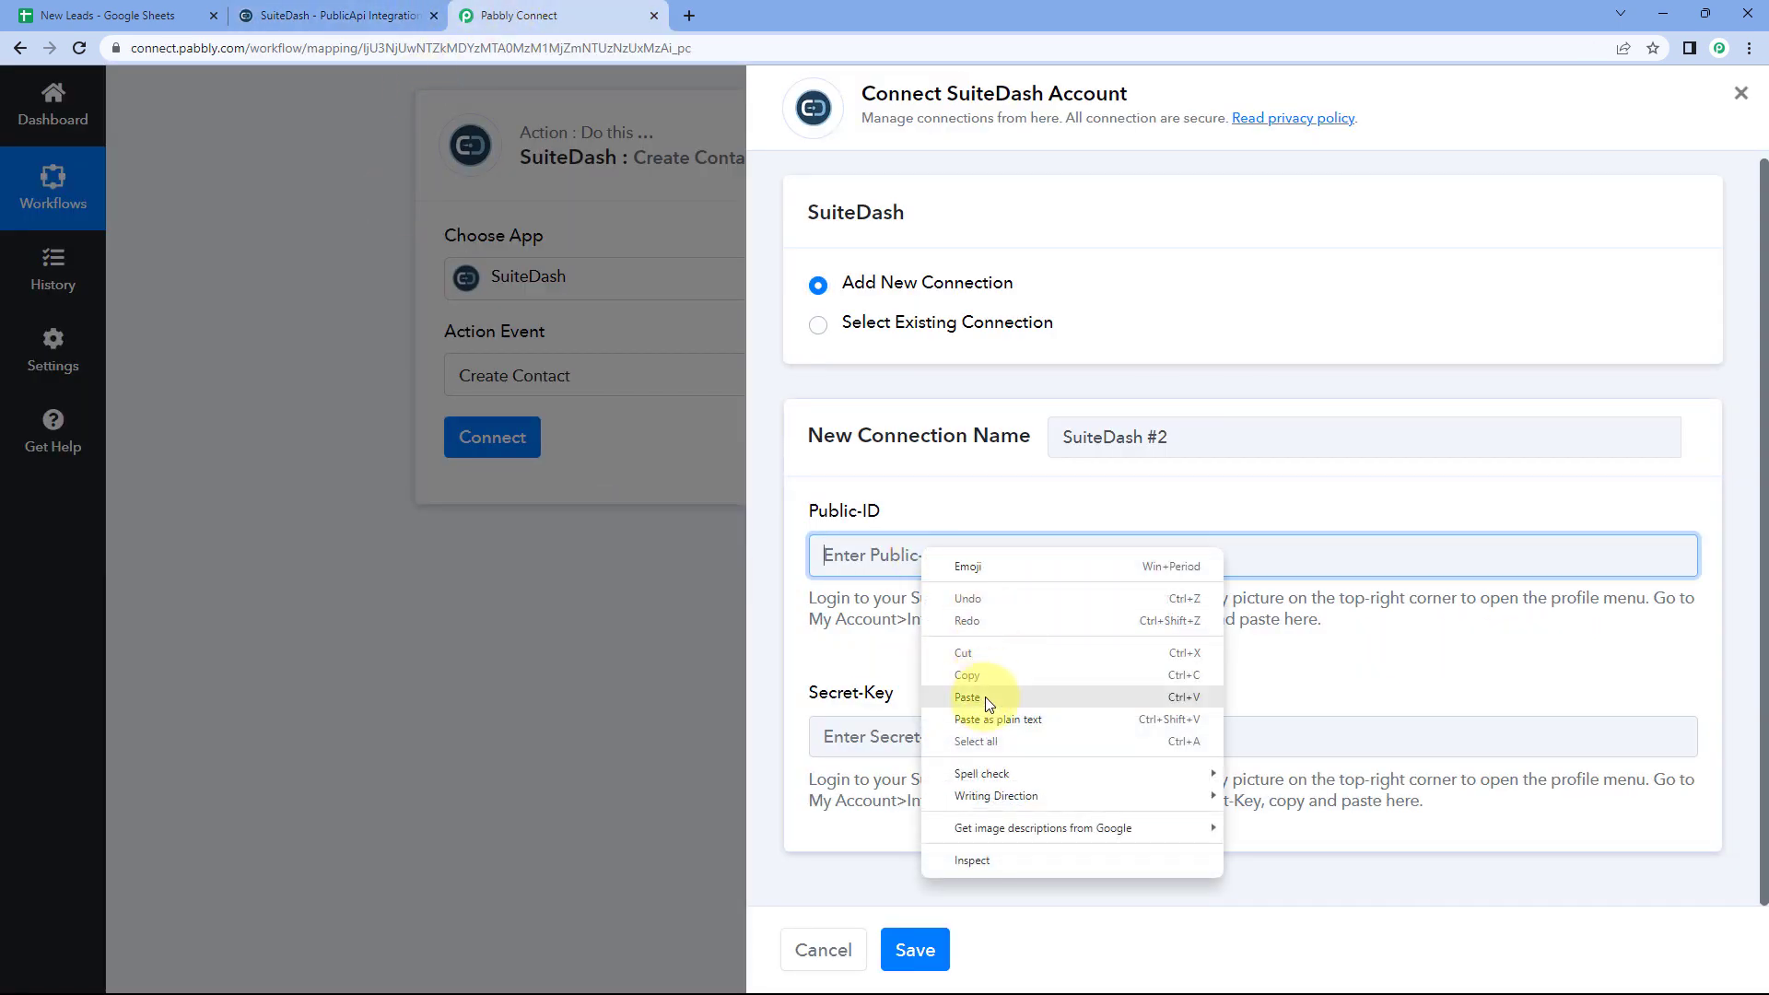
left_click(995, 696)
Step: Copy SuiteDash's secret key into the Secret-Key field and save the connection
left_click(340, 16)
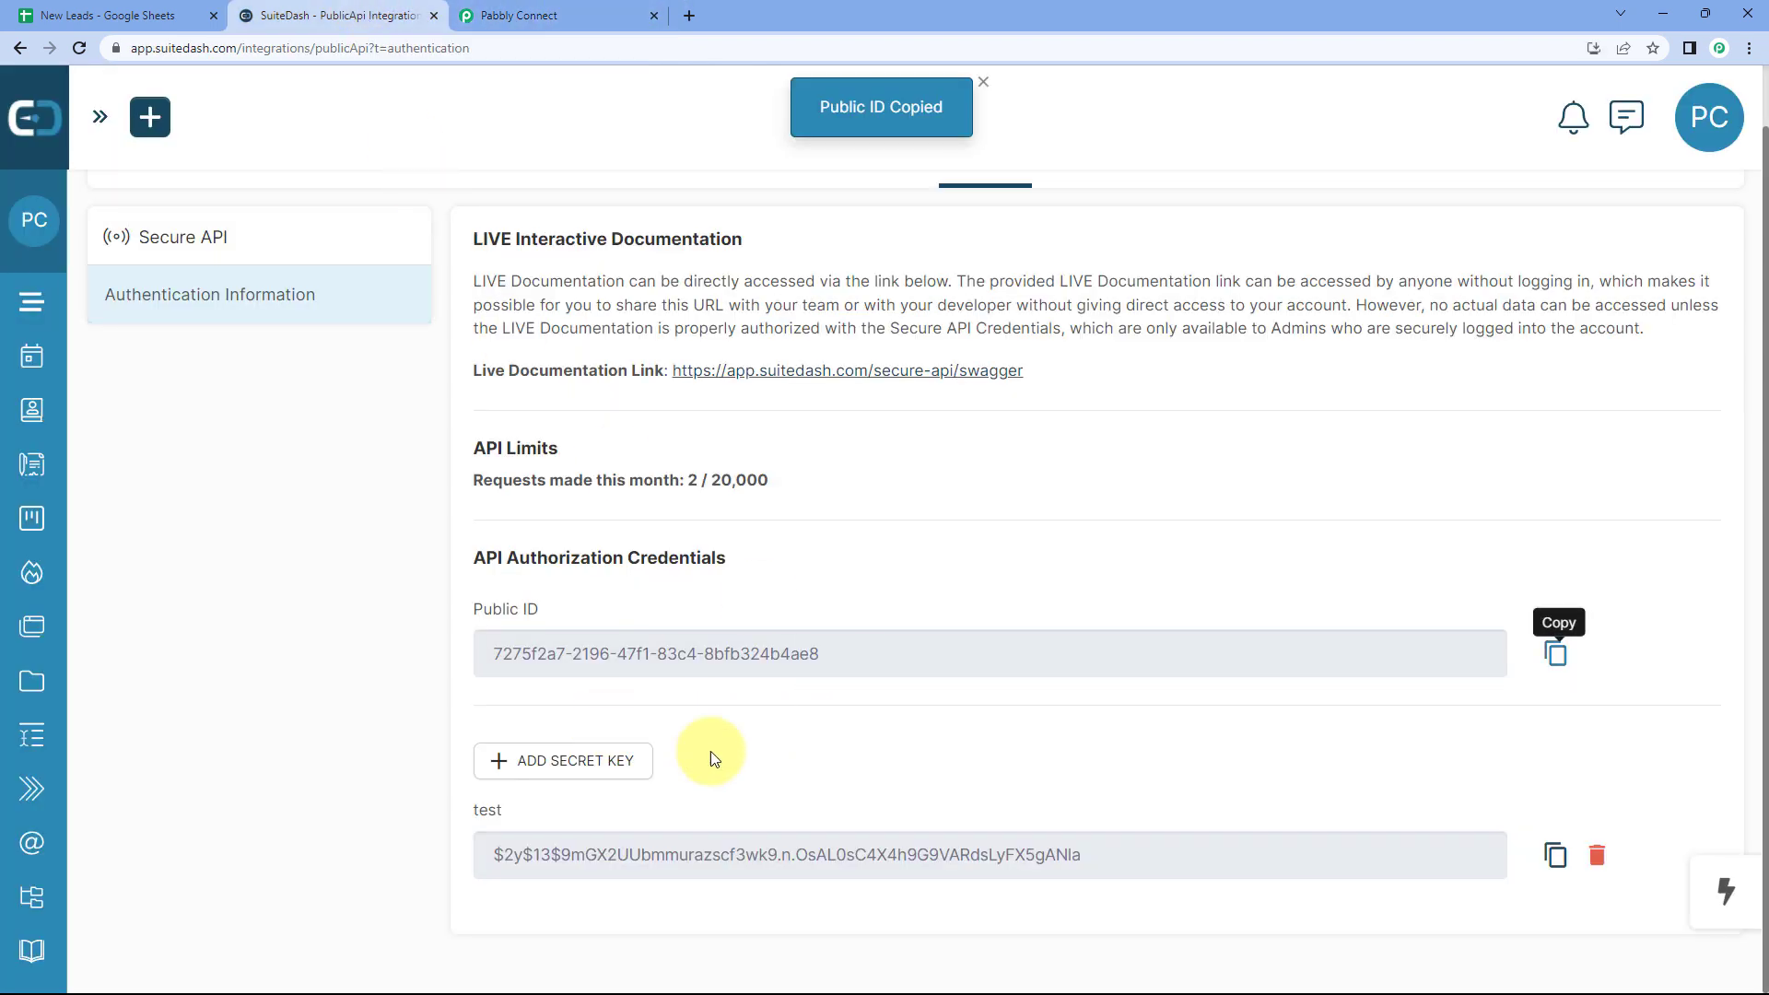
left_click(1556, 853)
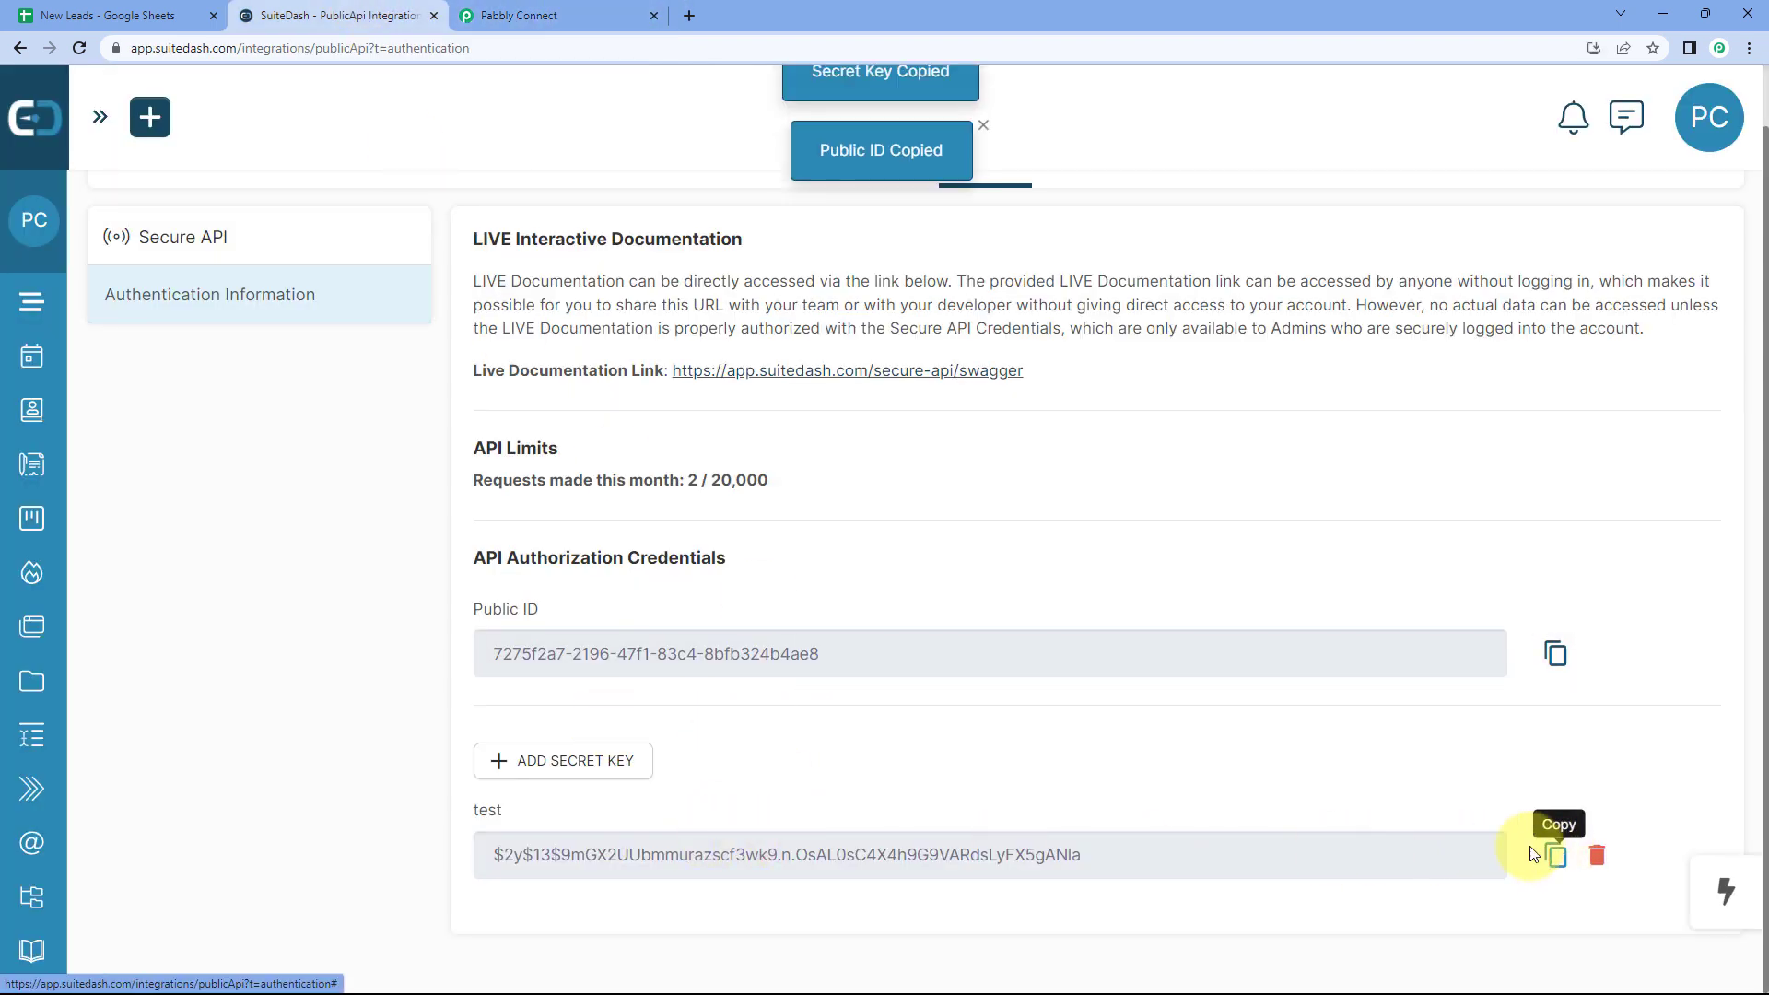
left_click(516, 15)
left_click(901, 737)
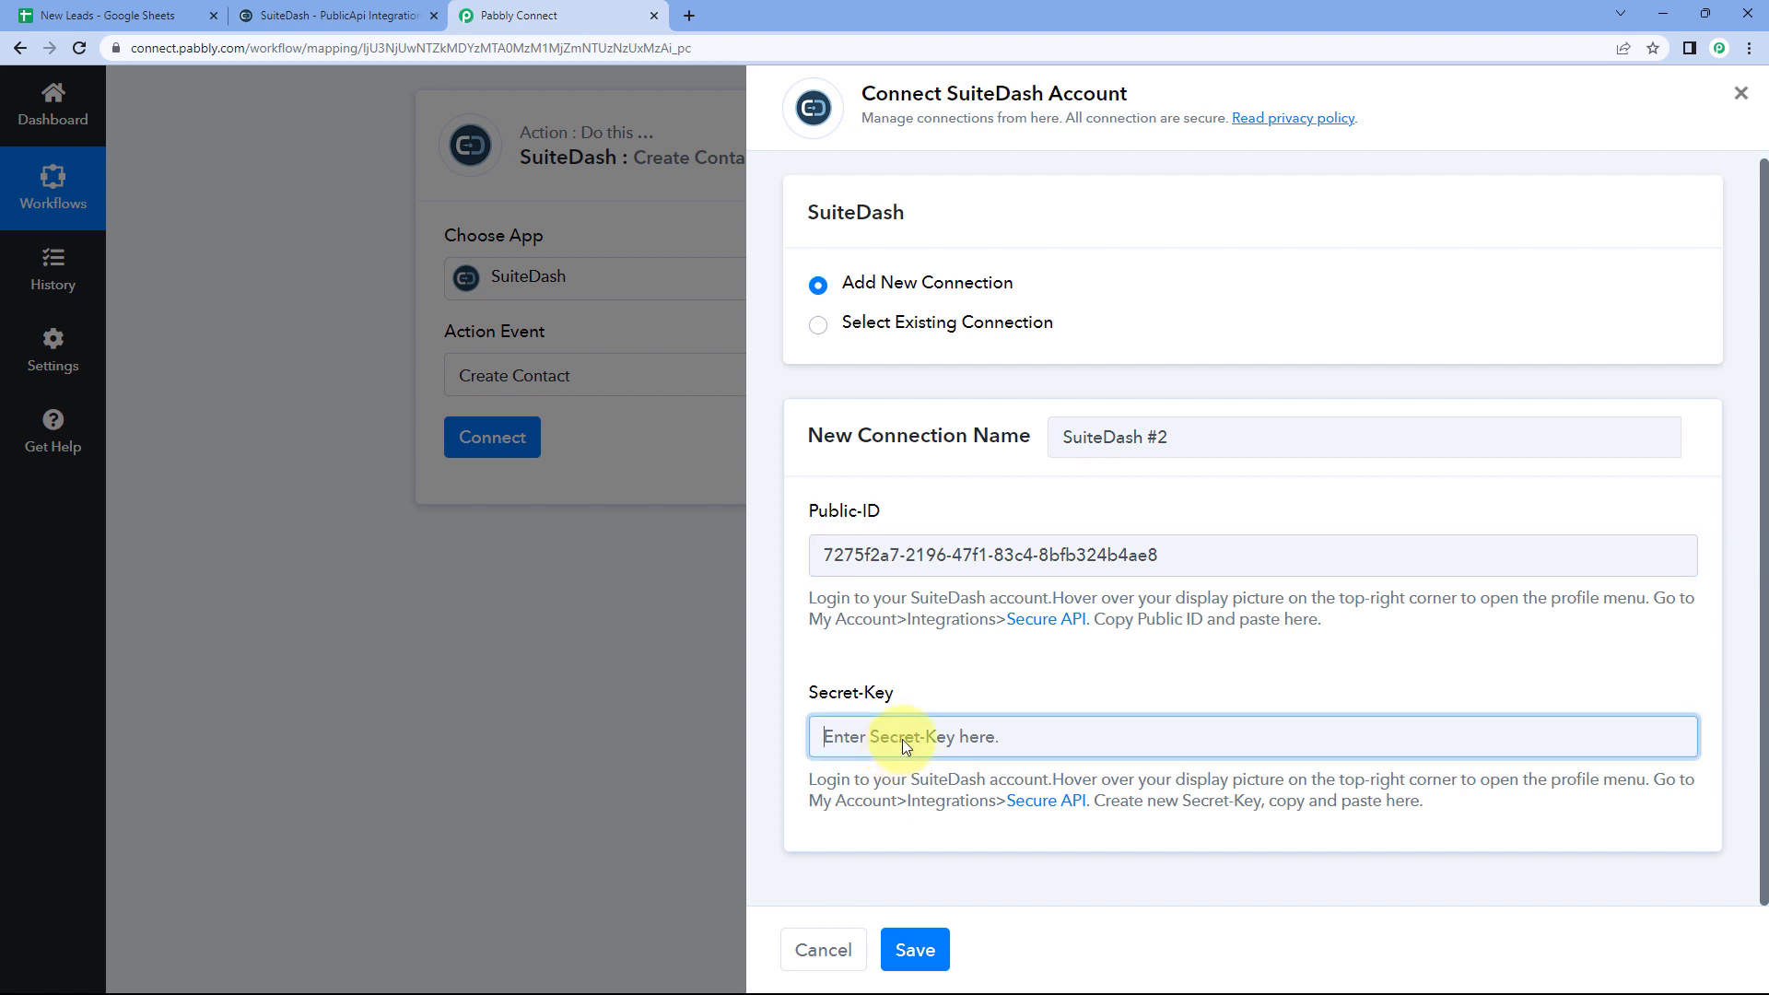
right_click(901, 737)
left_click(942, 566)
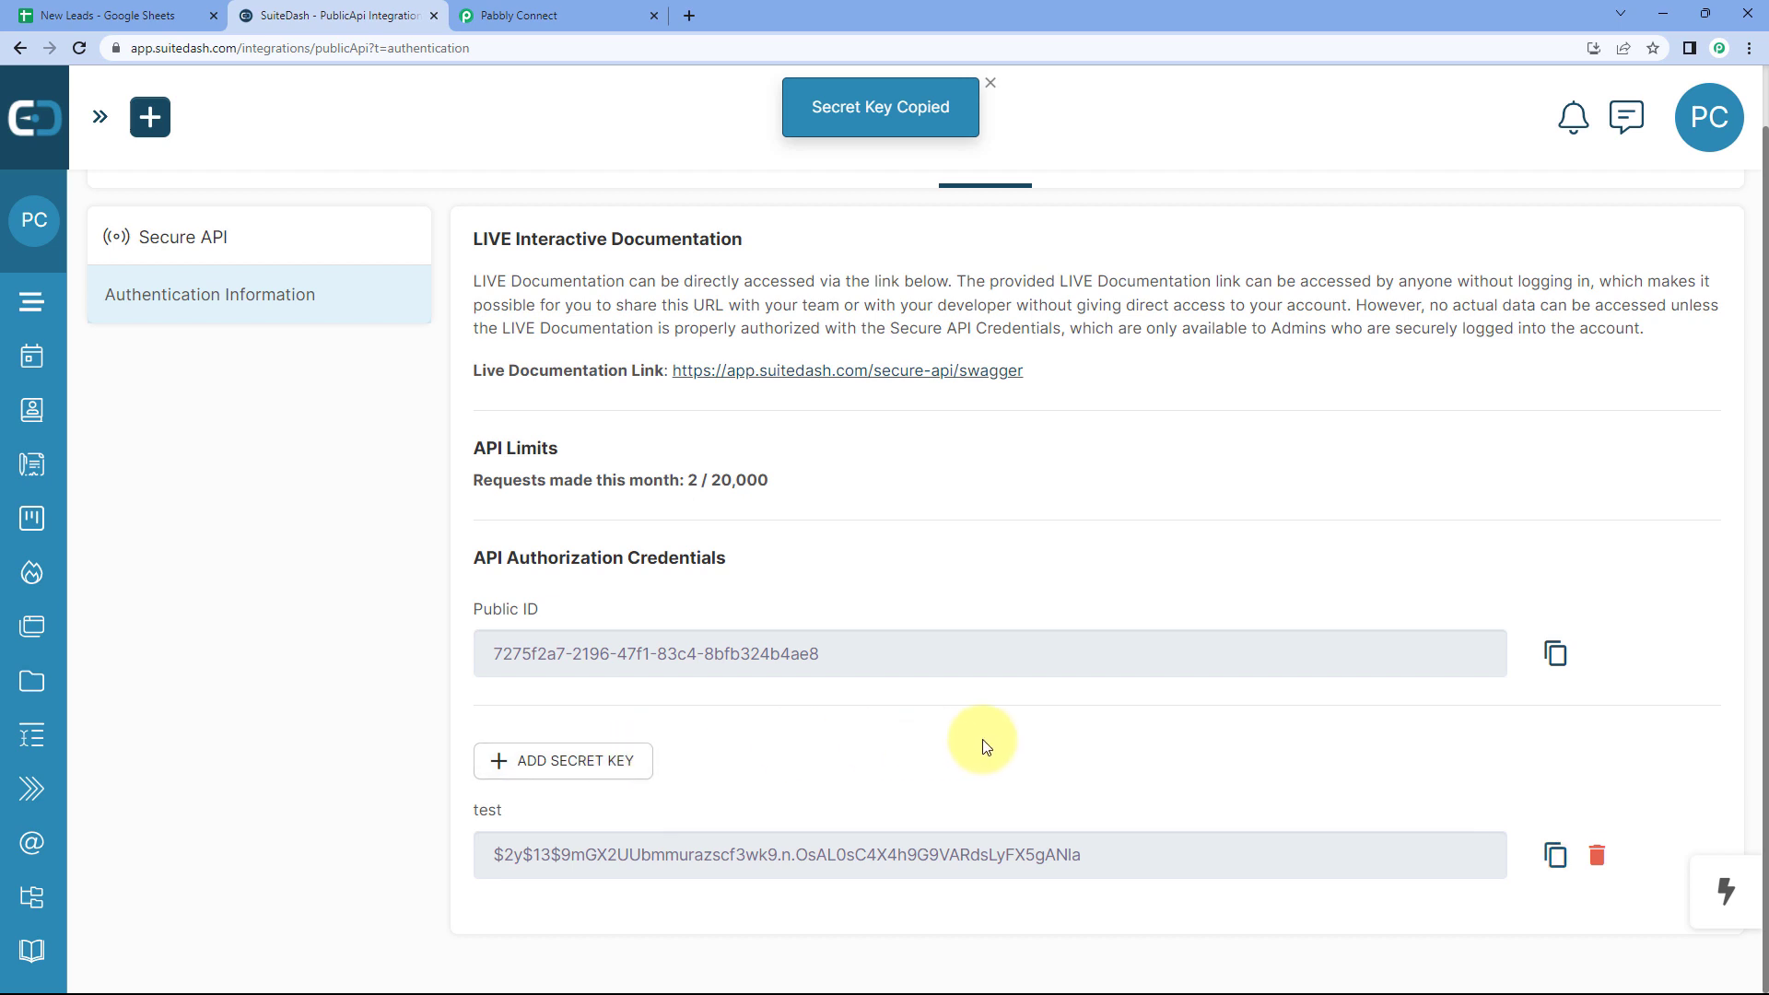
left_click(521, 15)
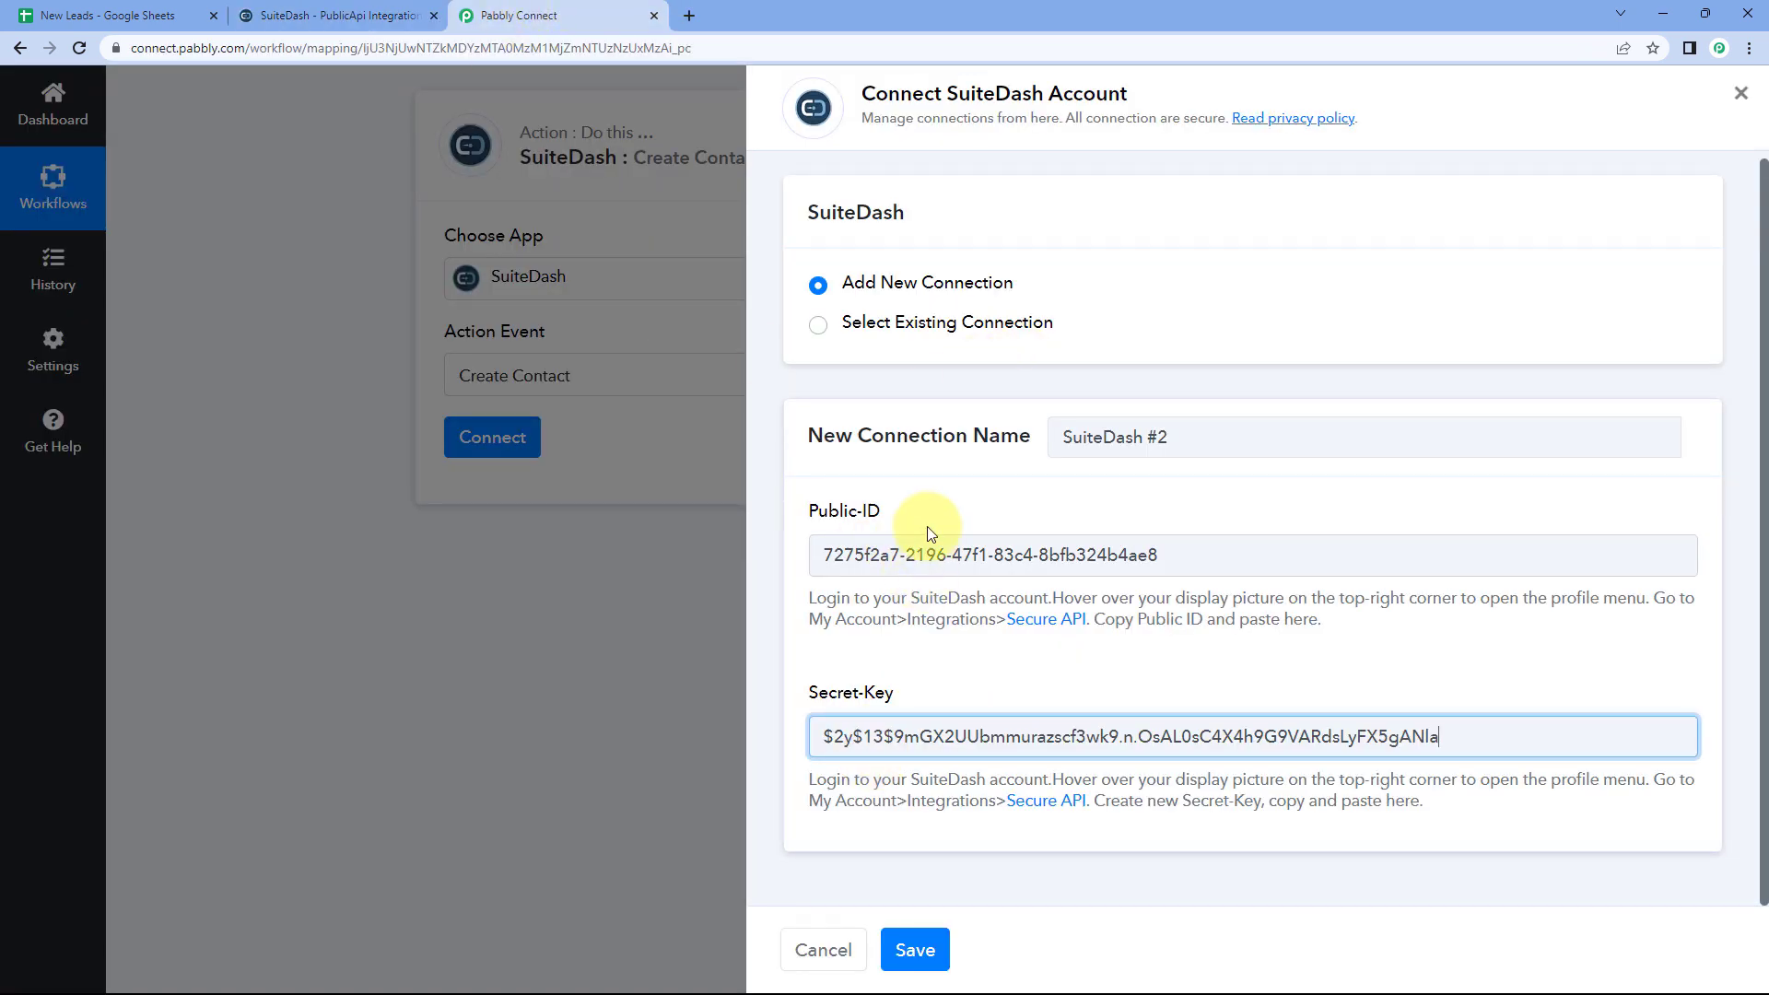
left_click(917, 949)
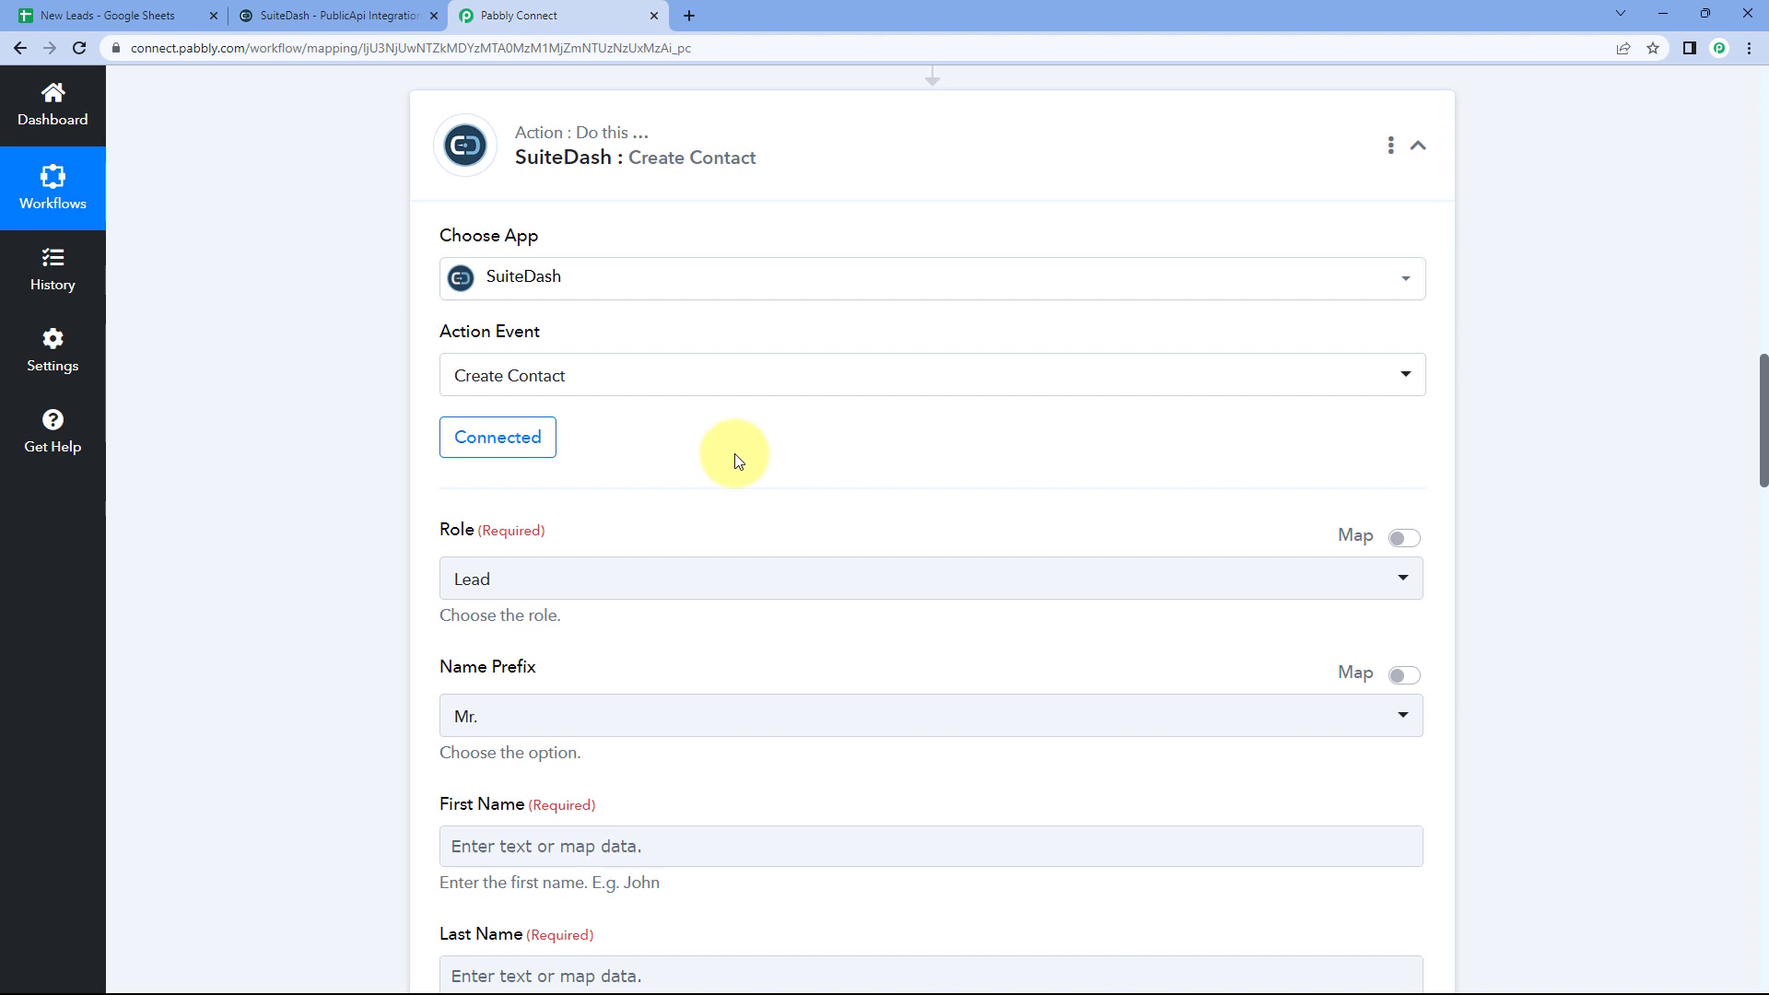
Step: Keep Lead as the Create Contact role, then bring up the New Leads spreadsheet
scroll(735, 460, "down", 4)
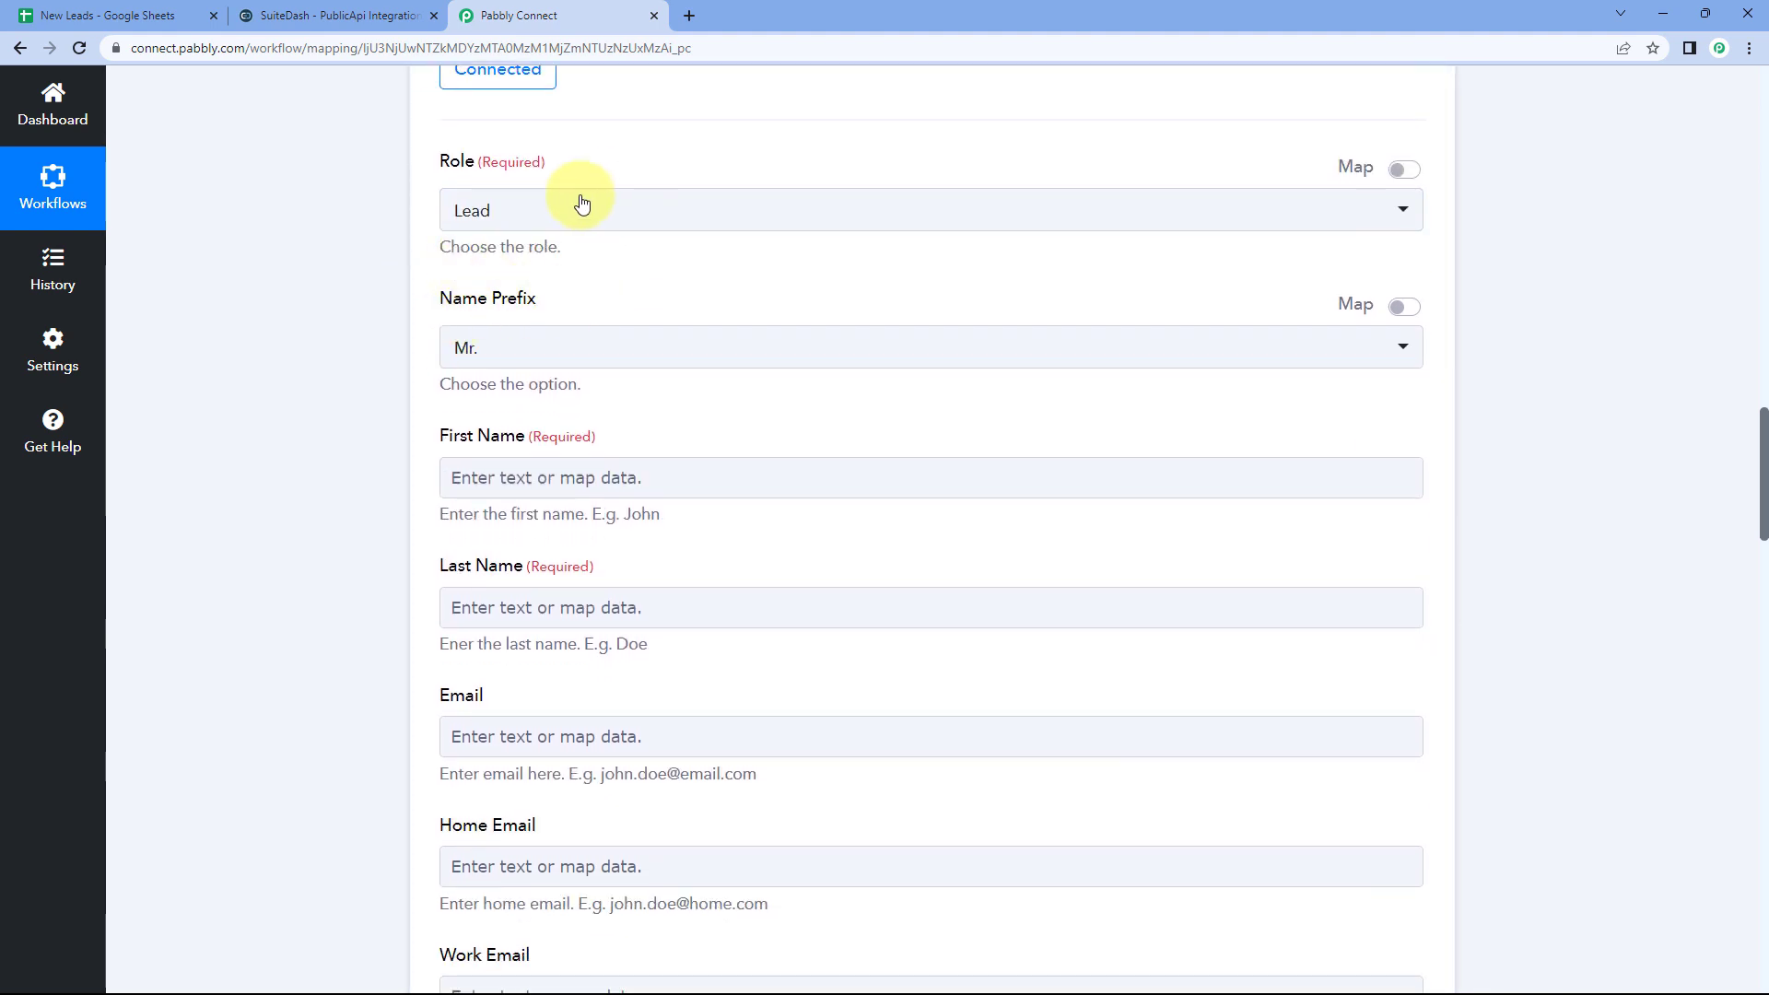
scroll(592, 245, "up", 2)
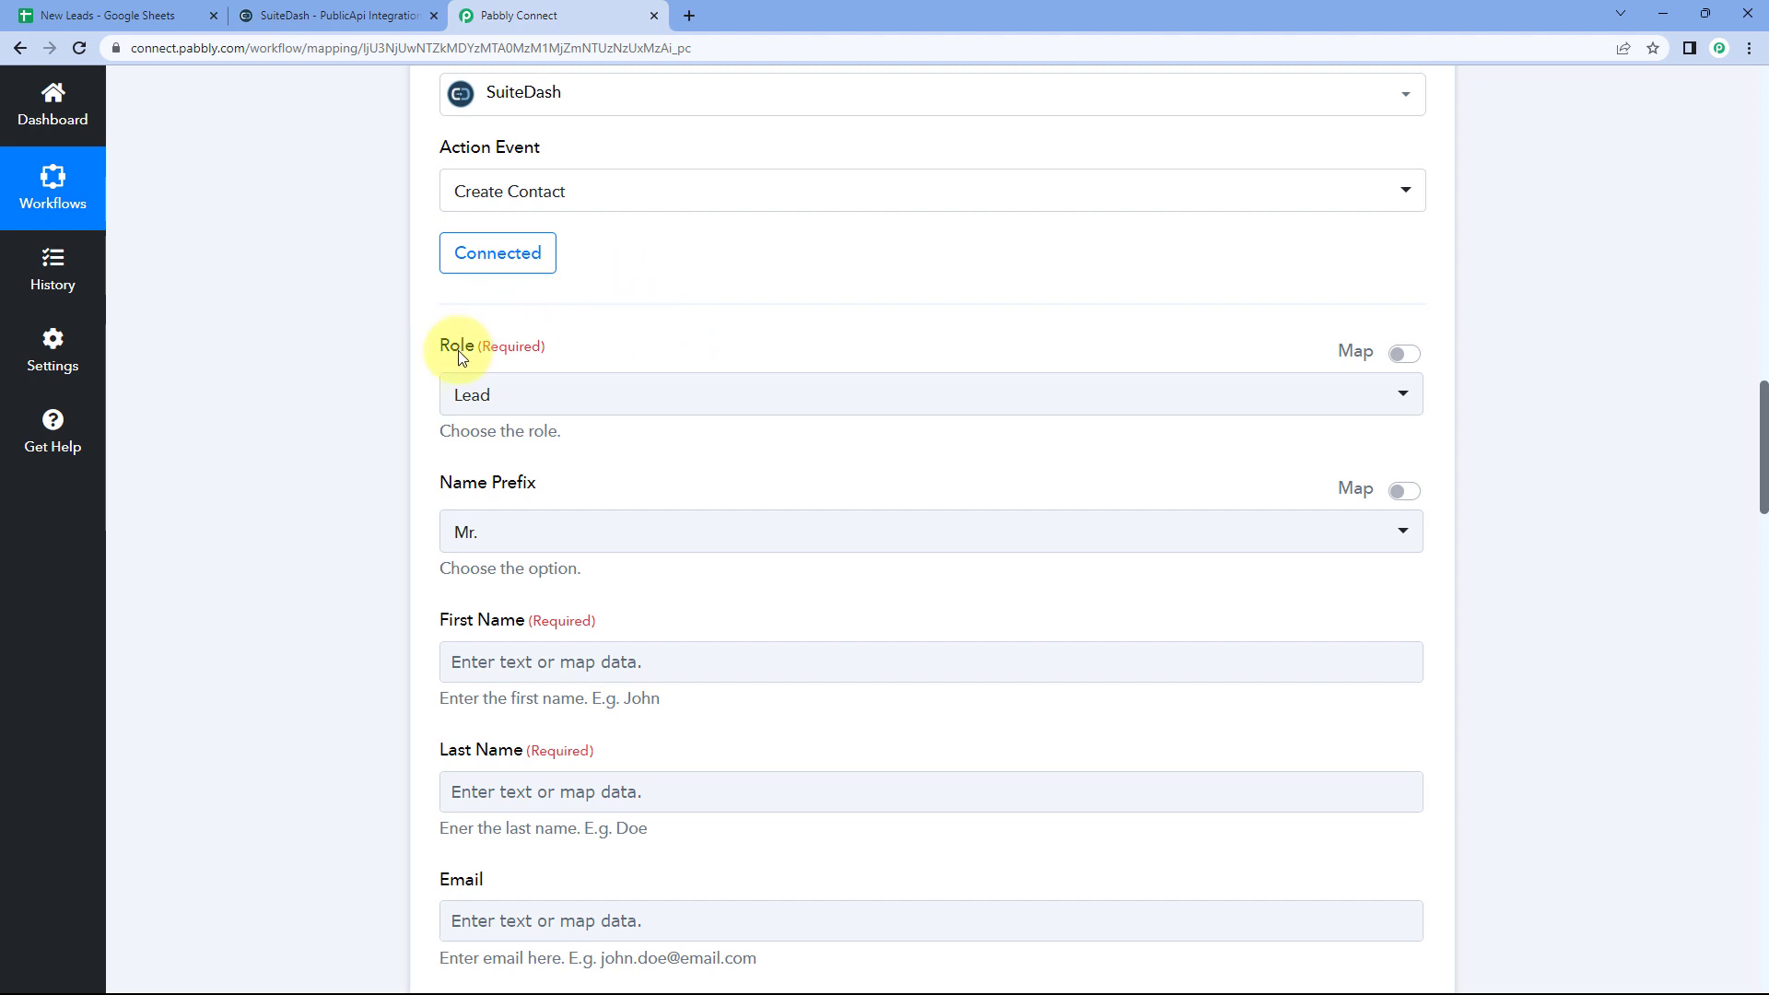
left_click(600, 396)
scroll(389, 363, "down", 1)
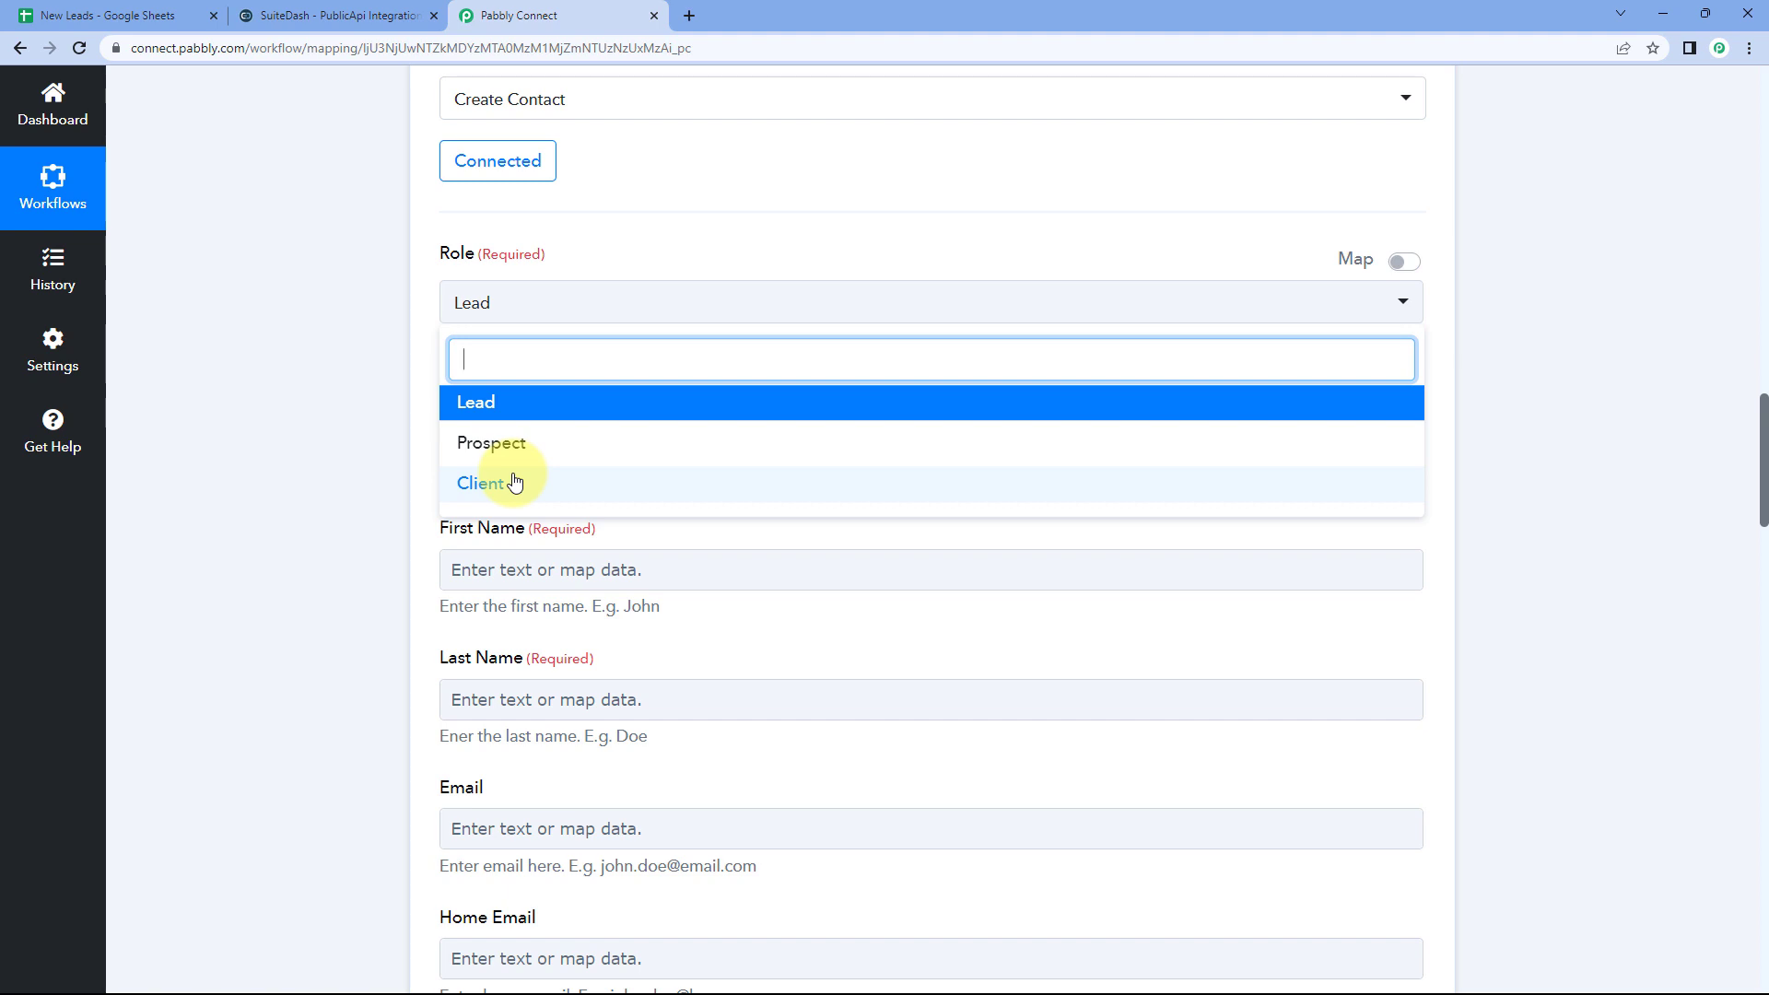
left_click(495, 409)
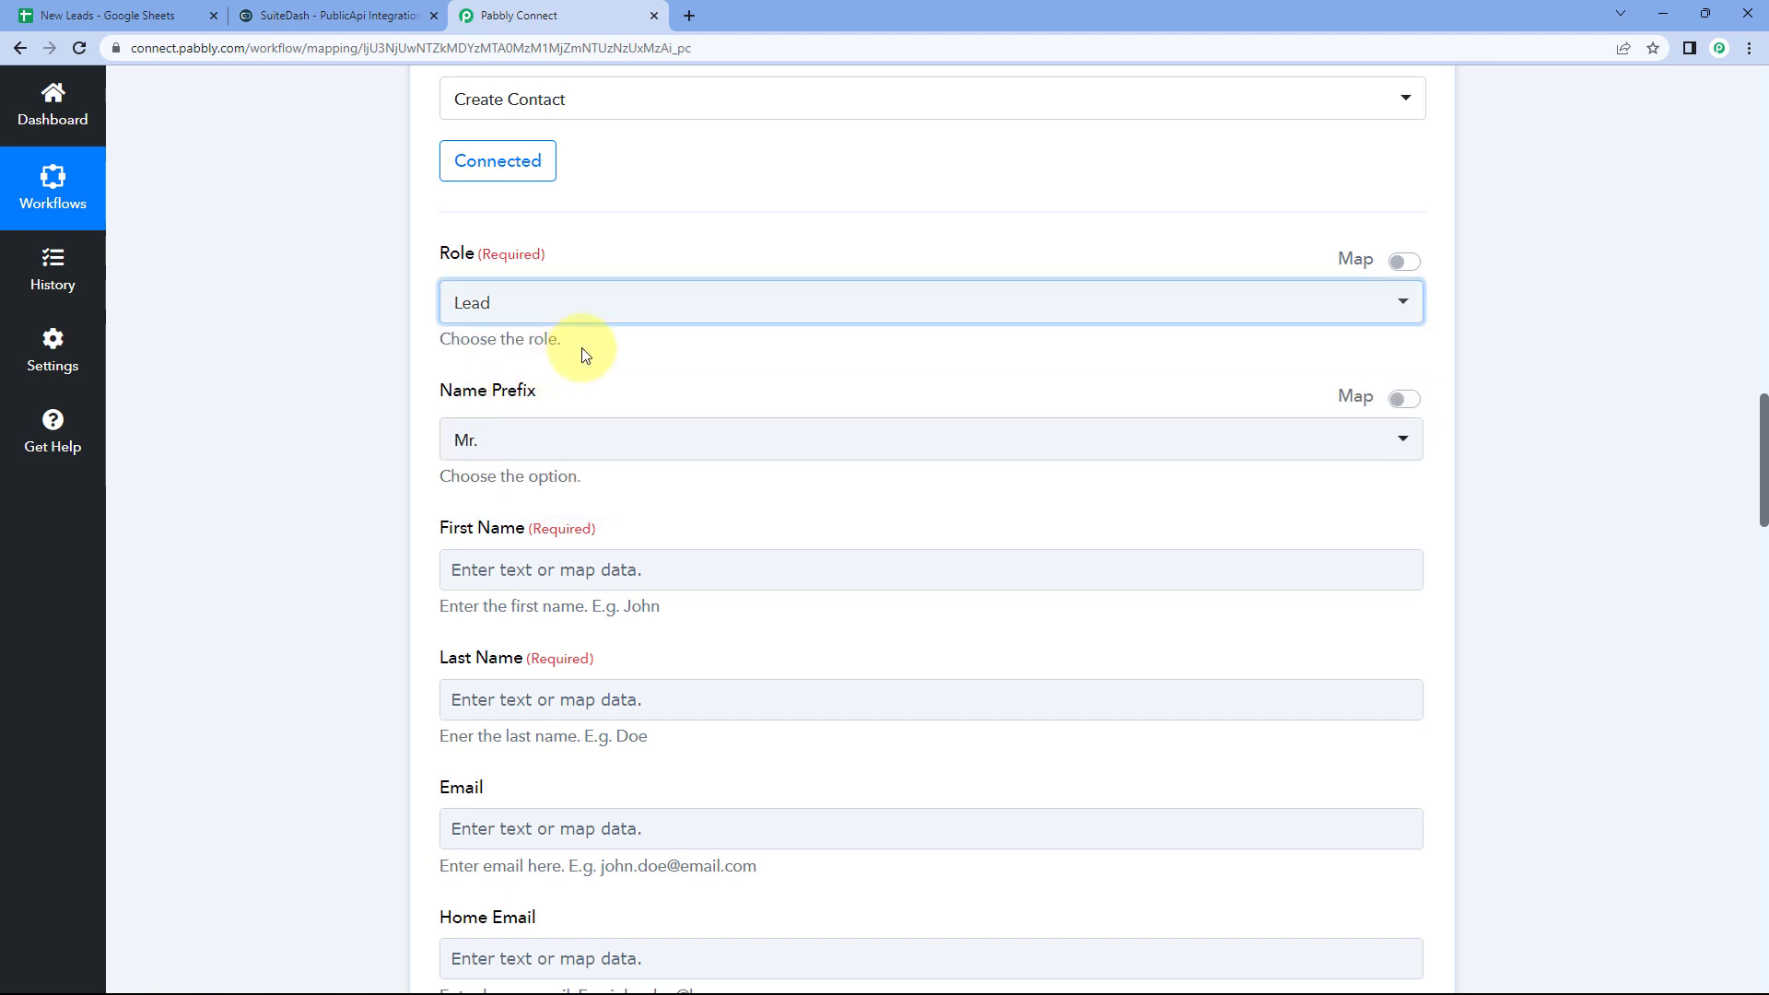
left_click(123, 7)
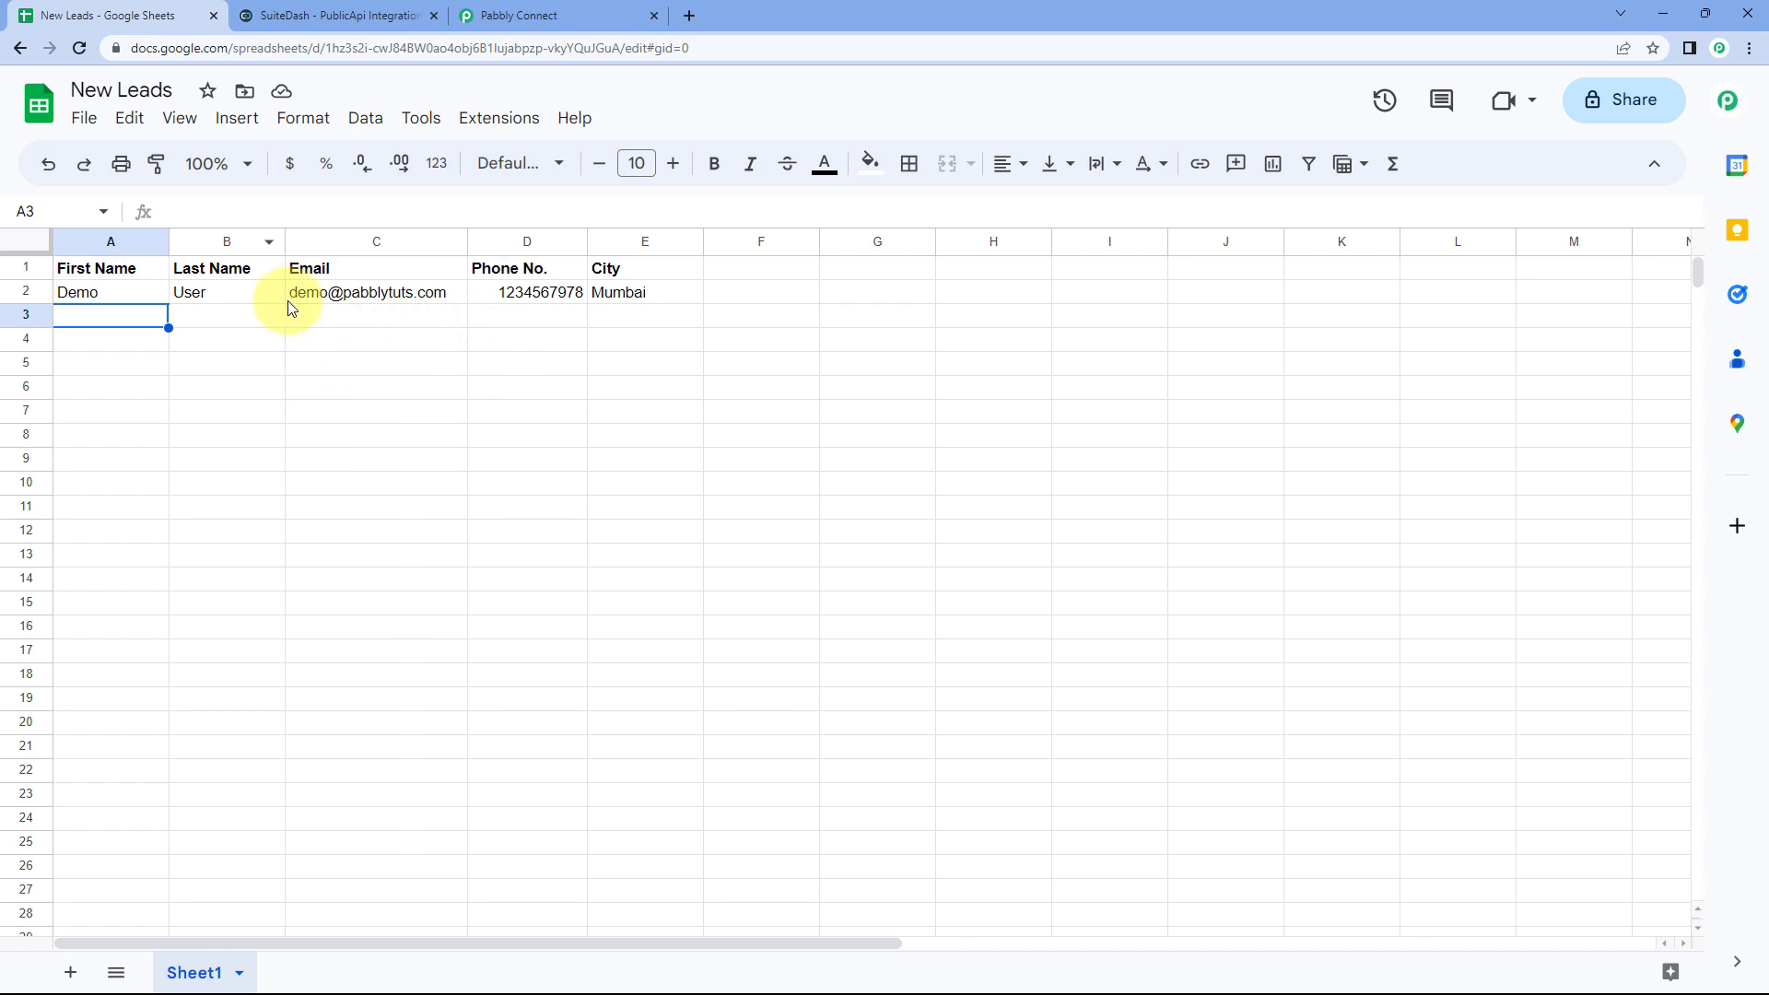
Step: Leave the Name Prefix list at Mr. and switch on the Map toggle for Name Prefix
left_click(602, 9)
scroll(373, 410, "down", 2)
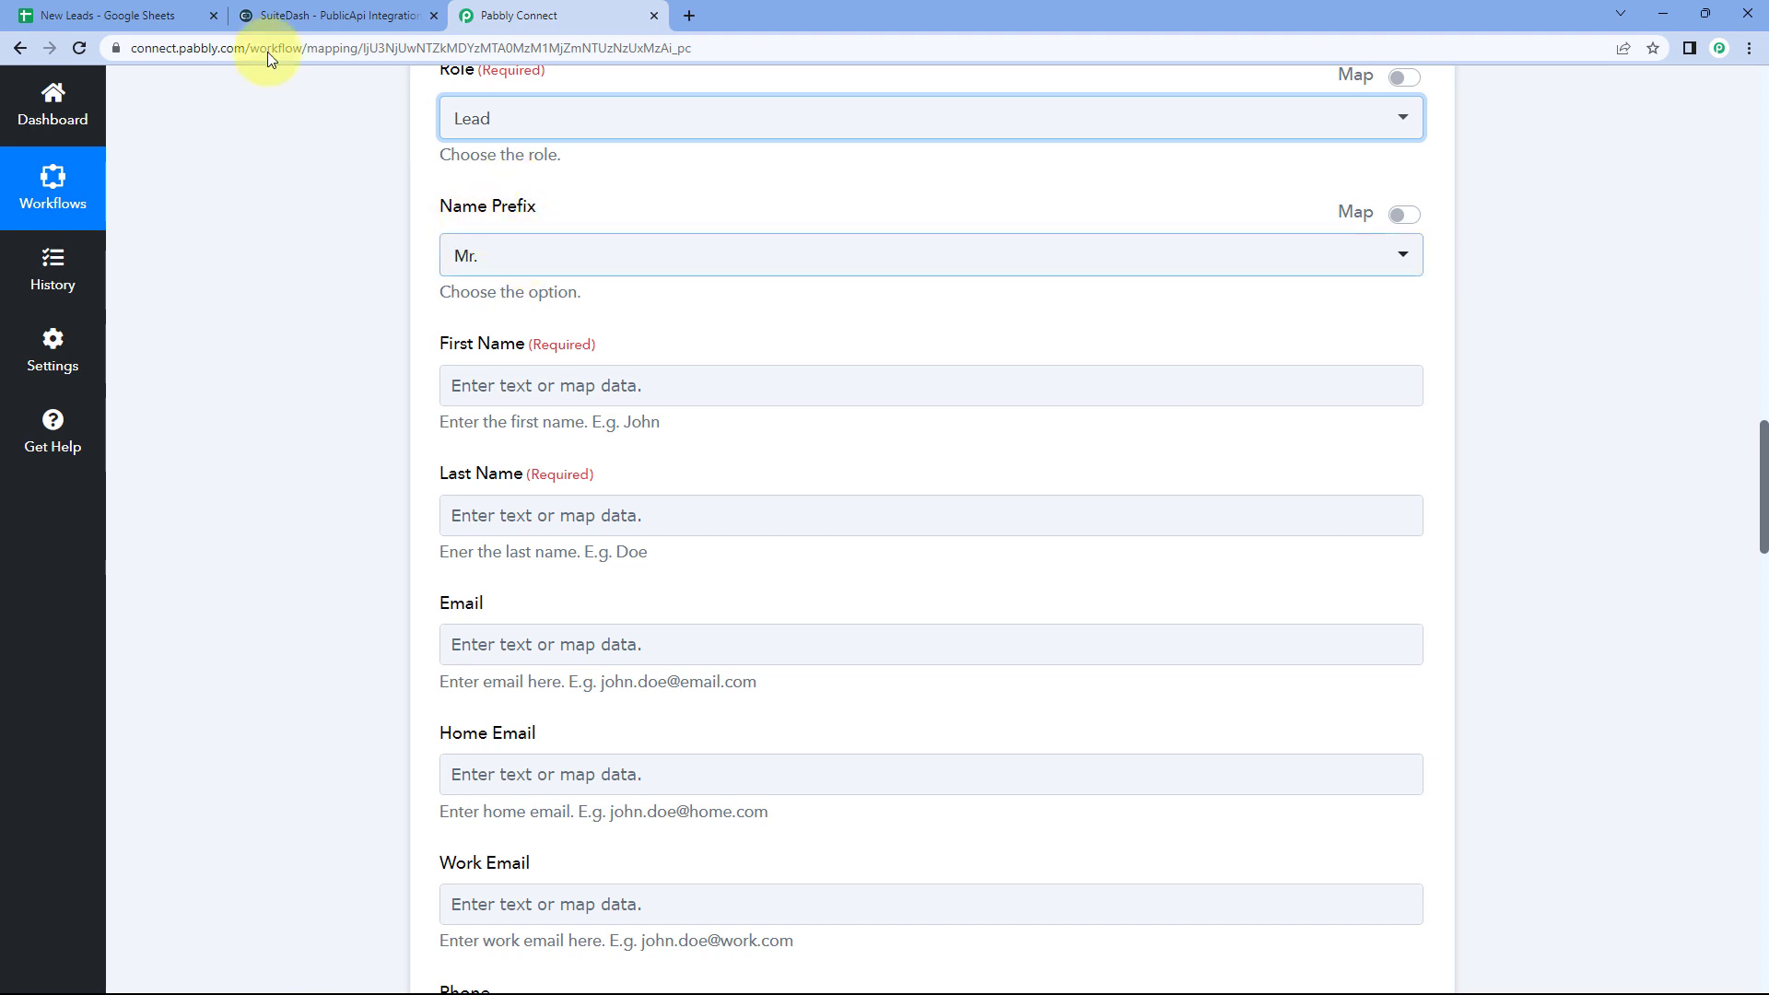
left_click(69, 15)
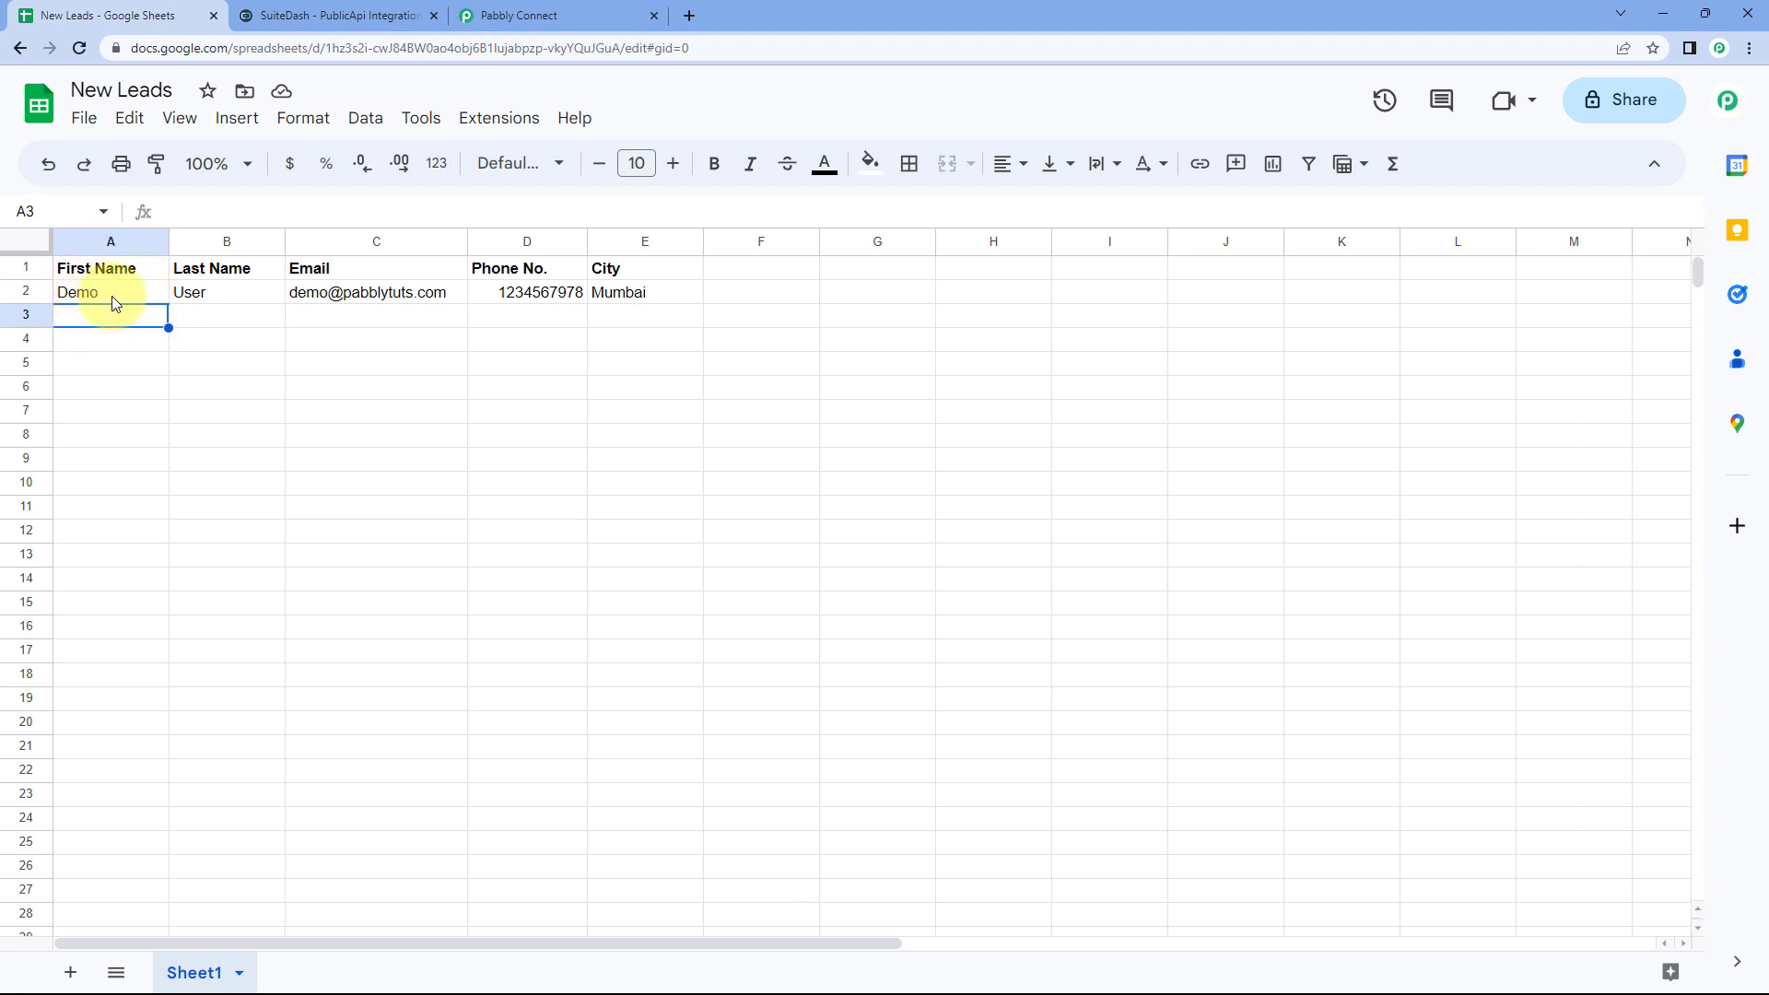
left_click(477, 15)
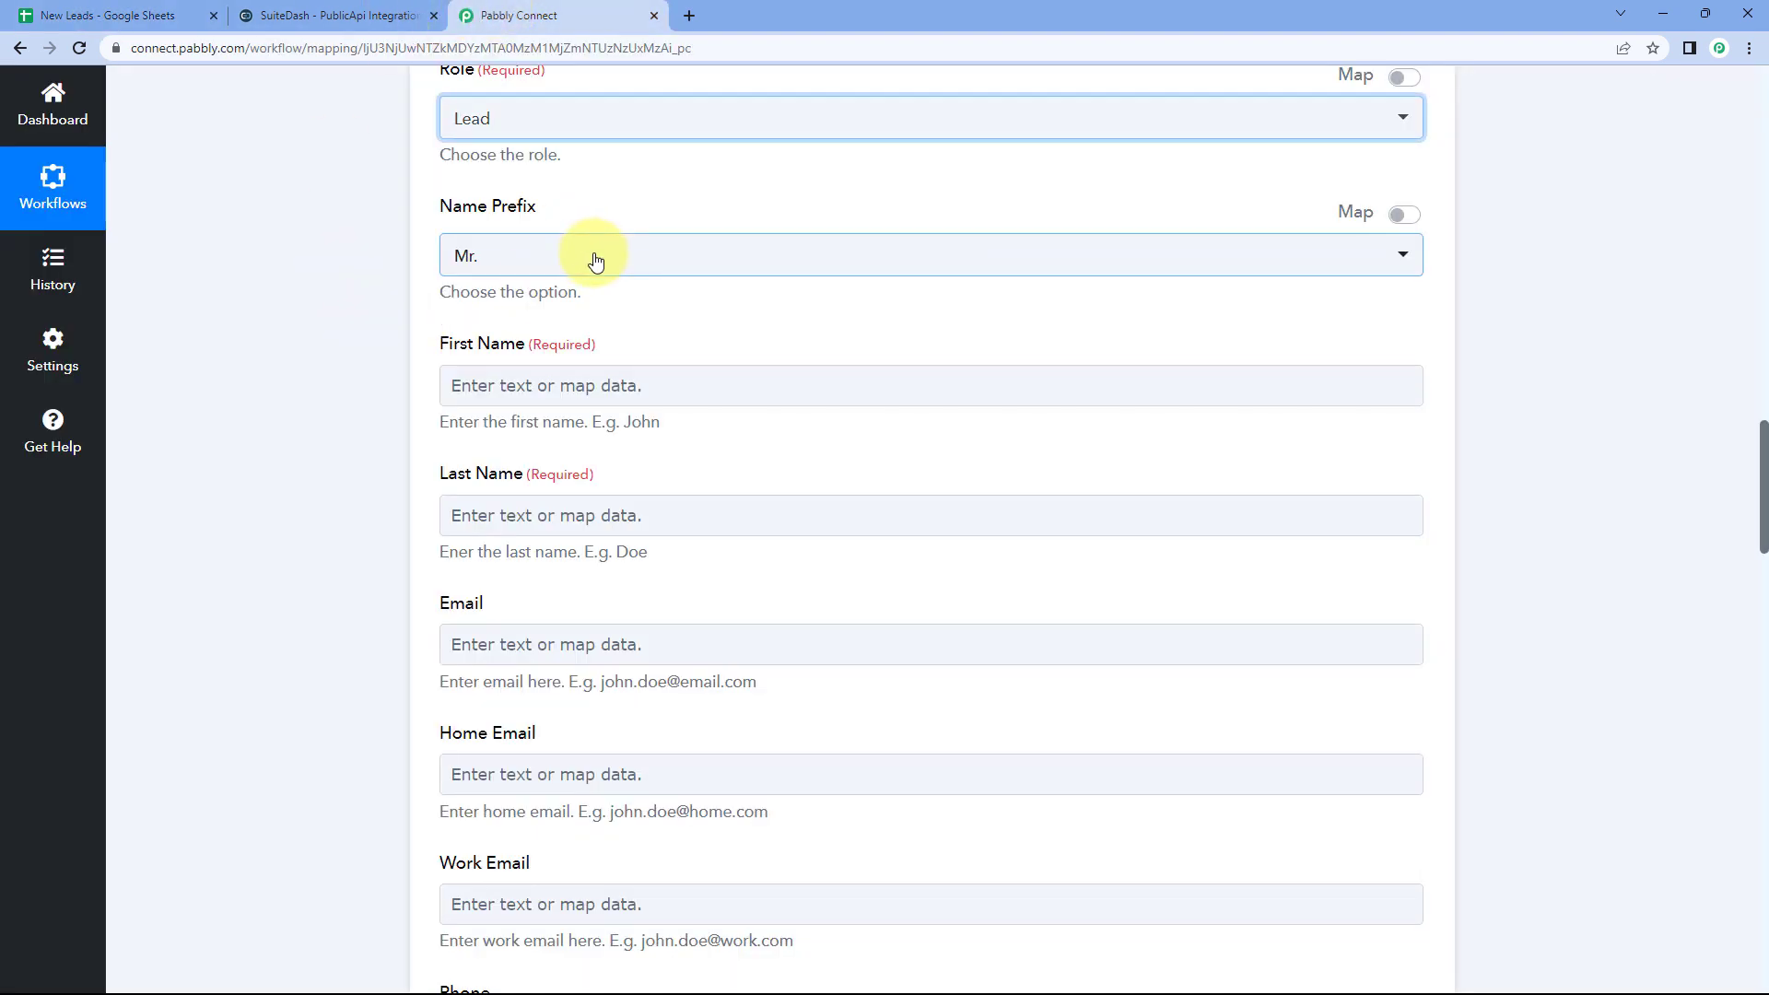
left_click(594, 261)
scroll(347, 308, "down", 1)
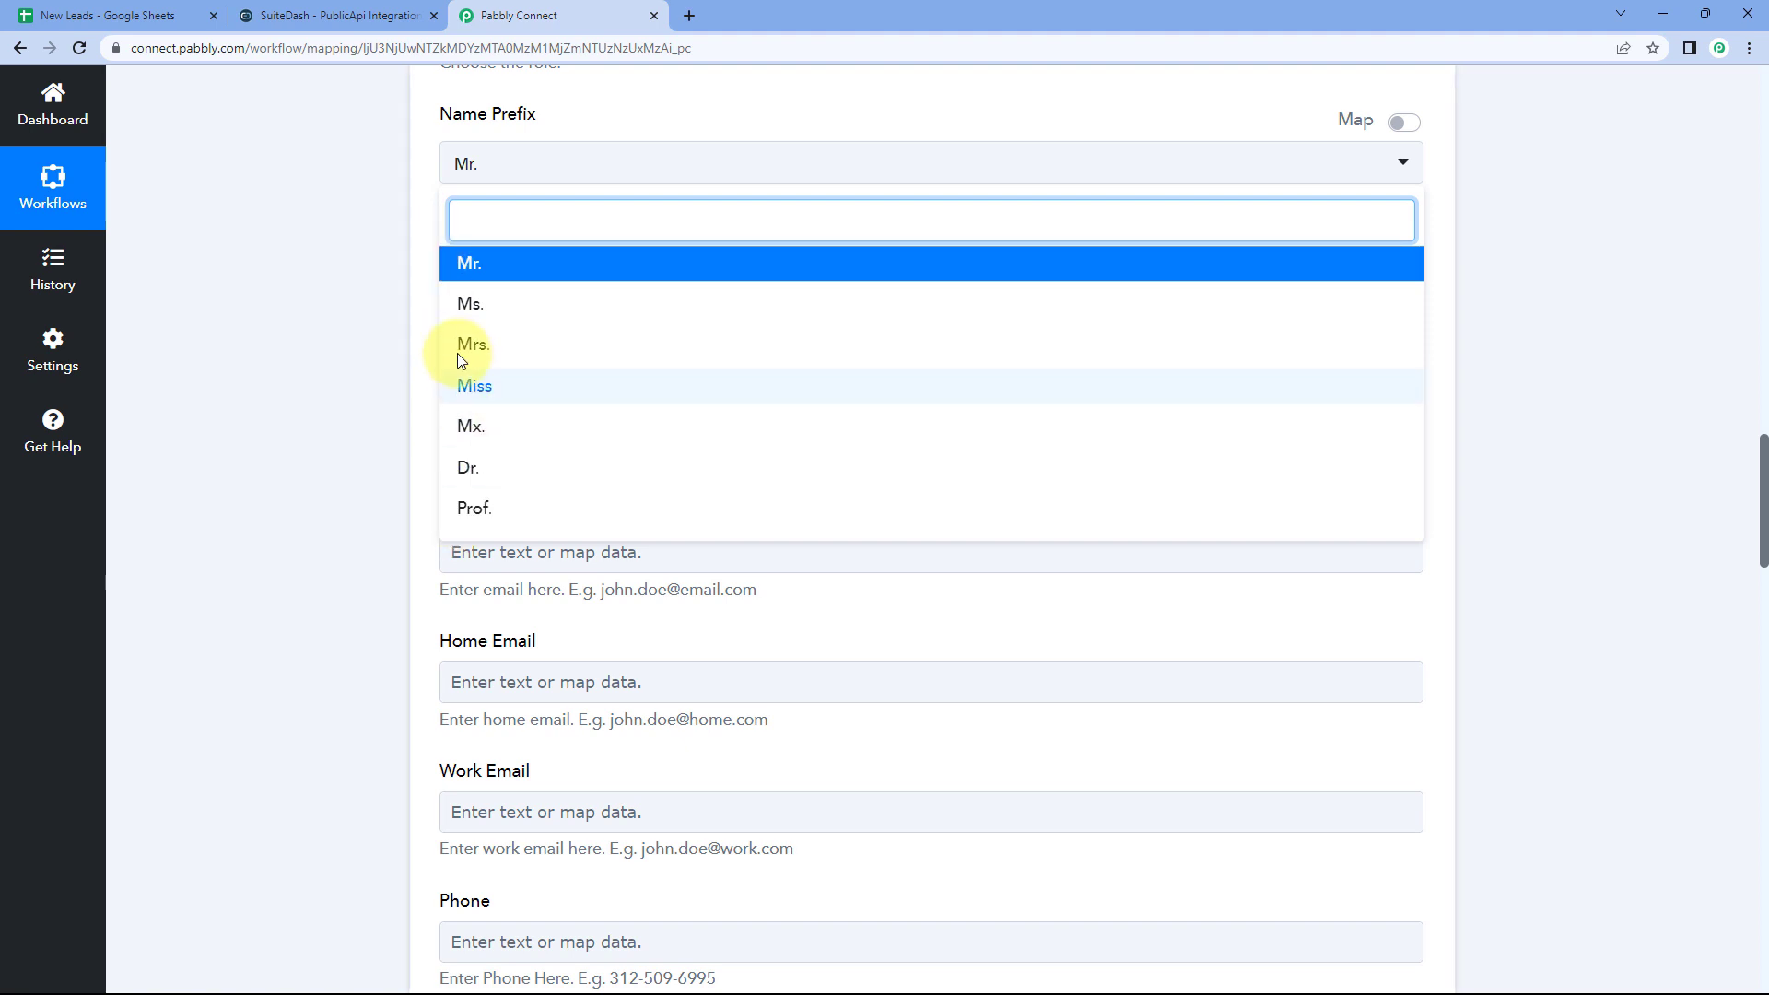
left_click(424, 235)
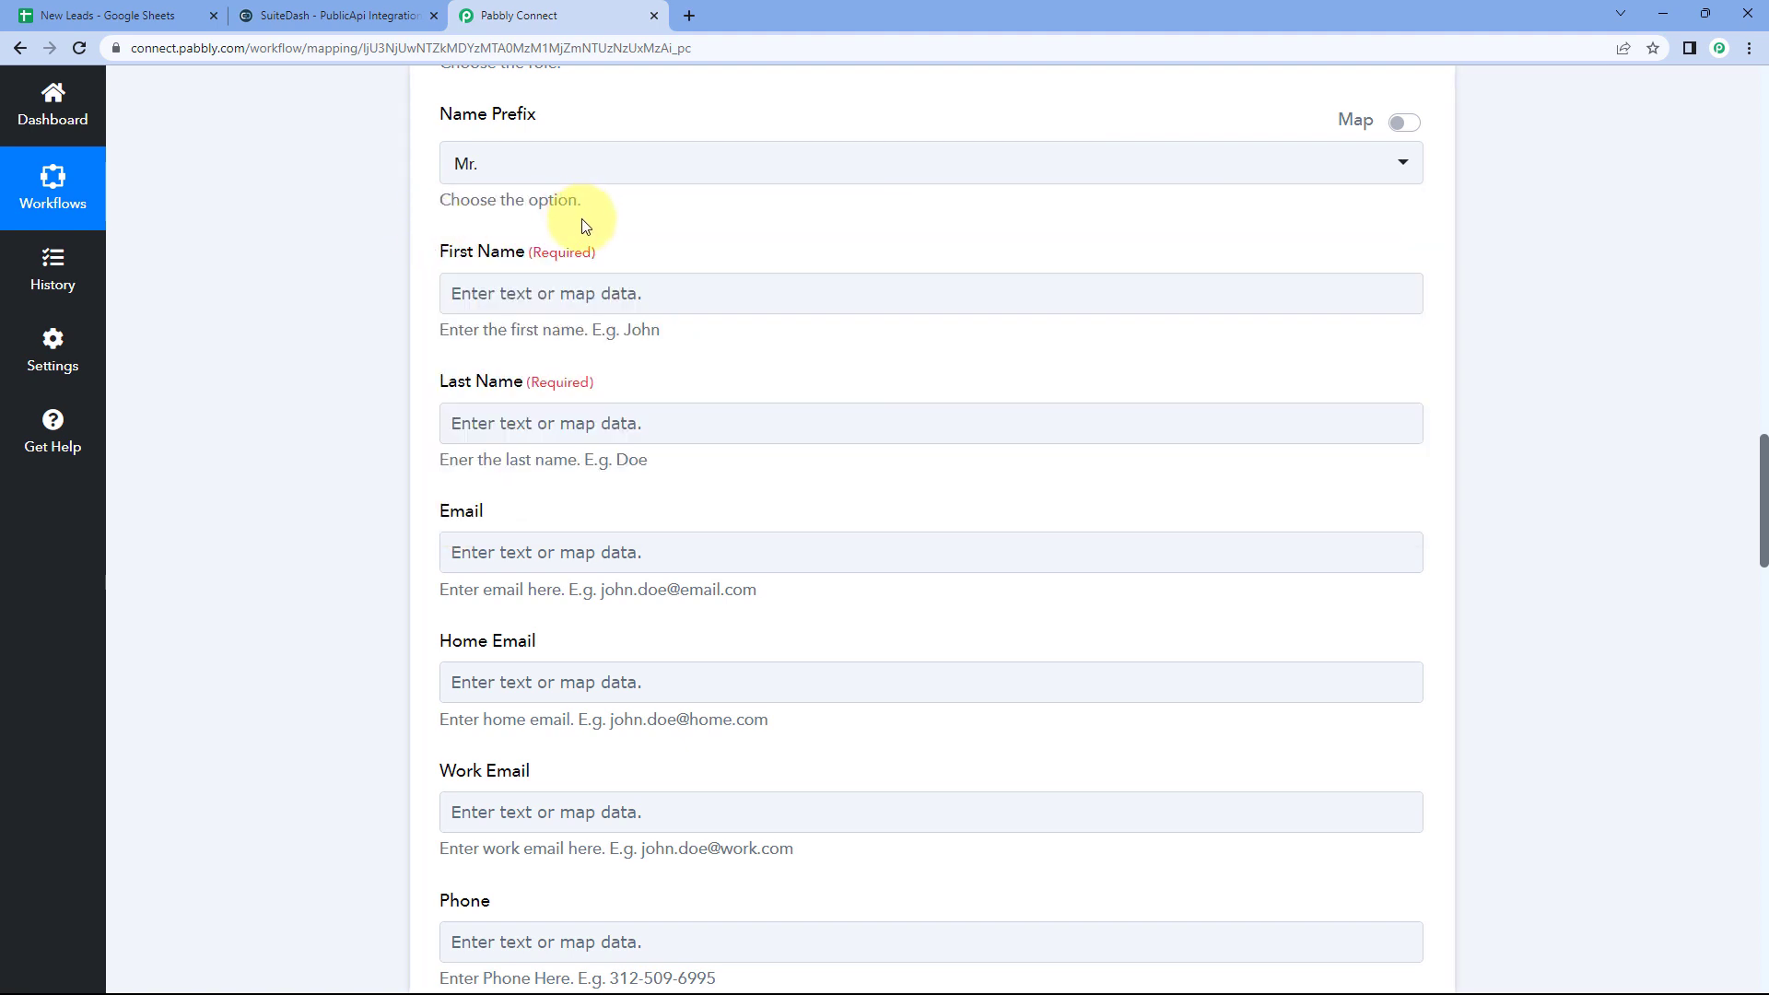
scroll(580, 225, "up", 1)
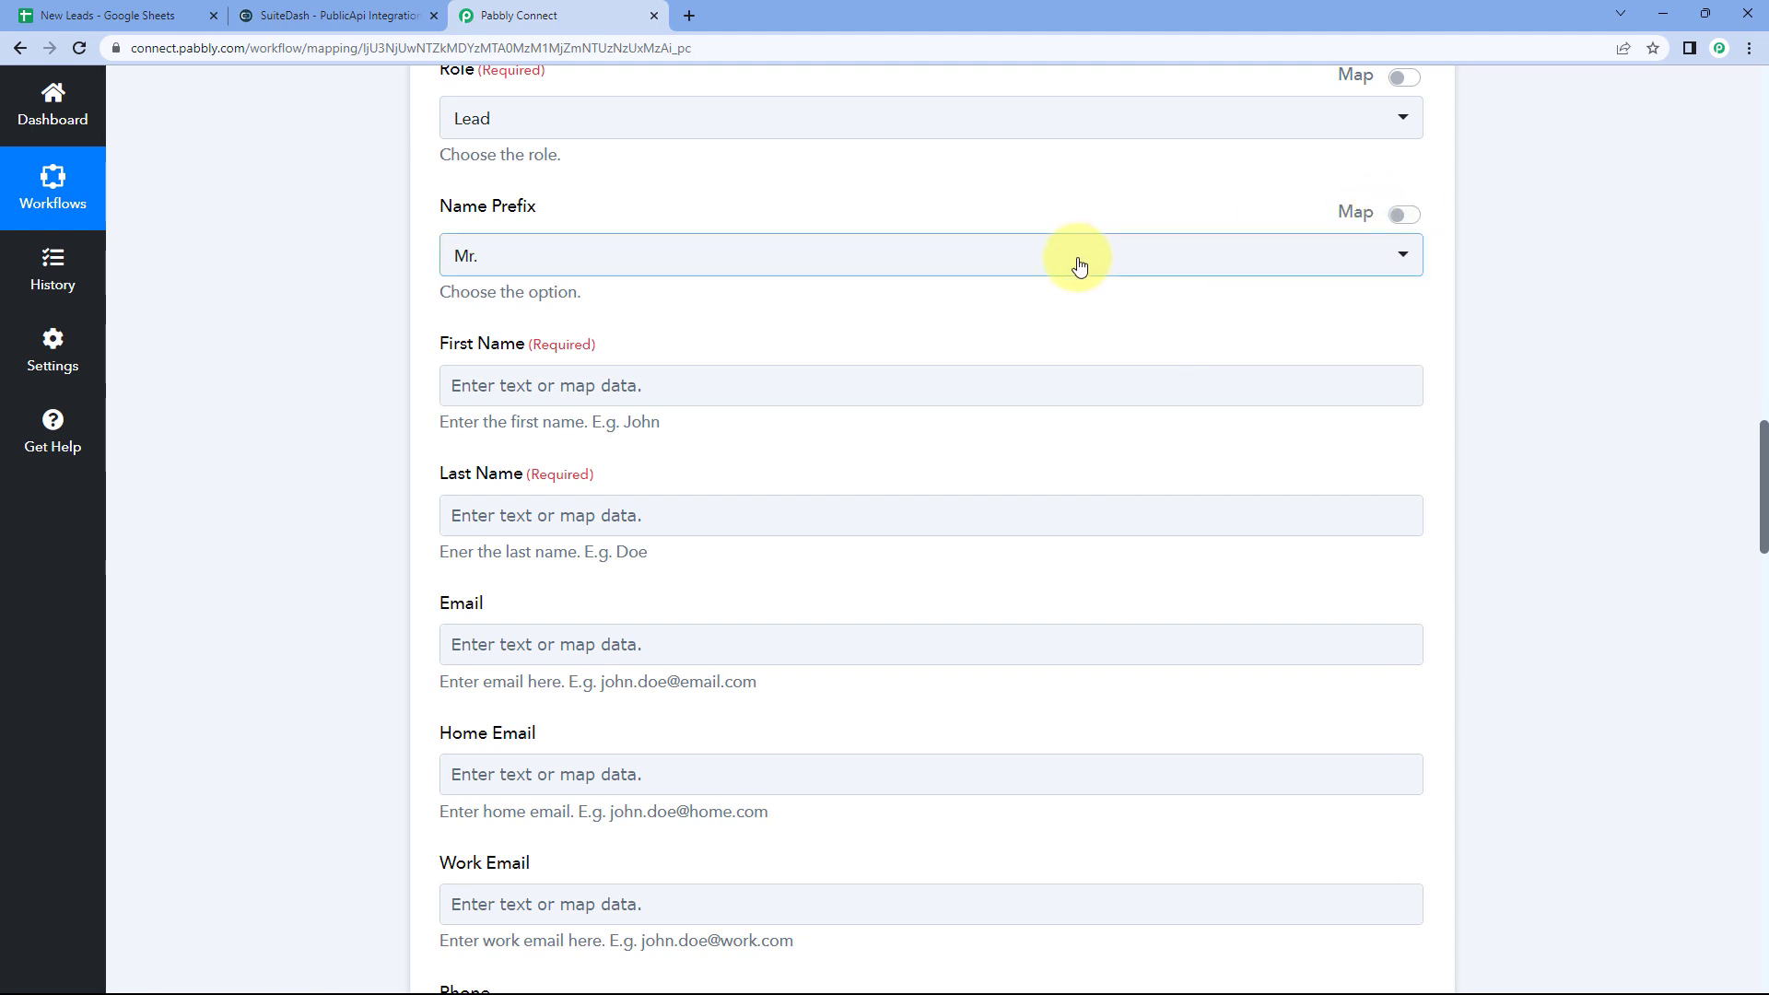
left_click(1403, 219)
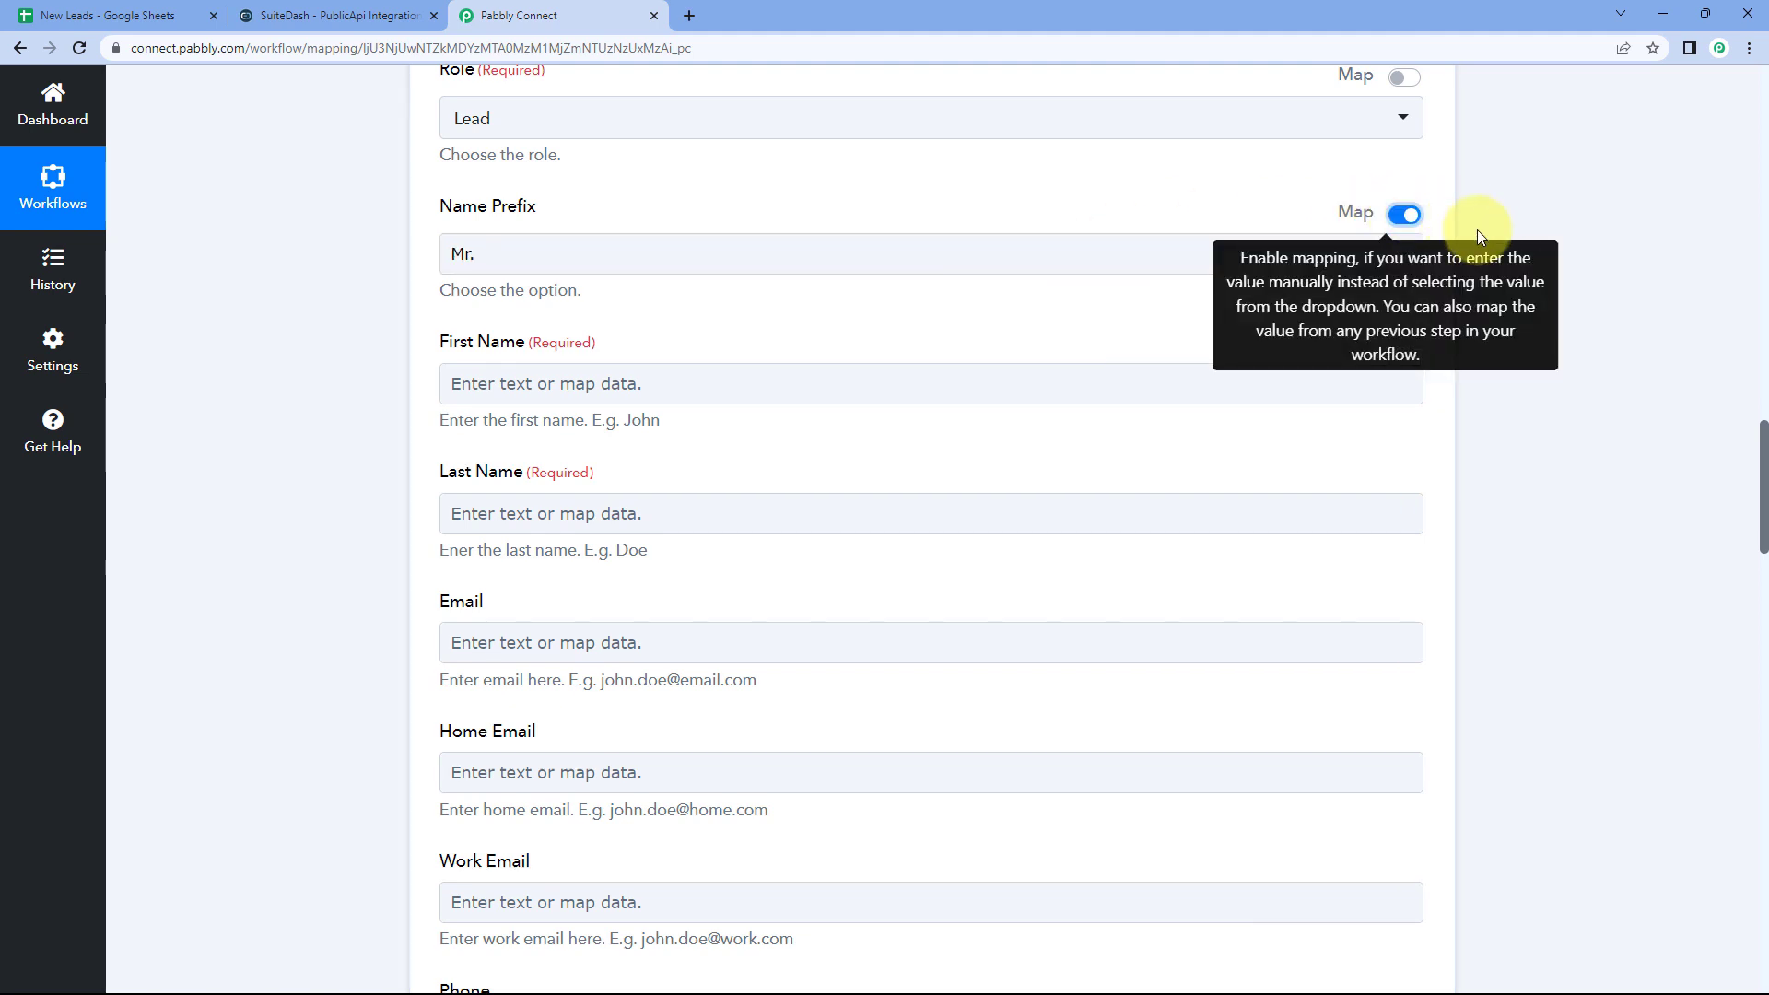
Step: Delete Mr. so Name Prefix stays blank, checking the New Leads sheet columns
left_click(590, 253)
key("BackSpace")
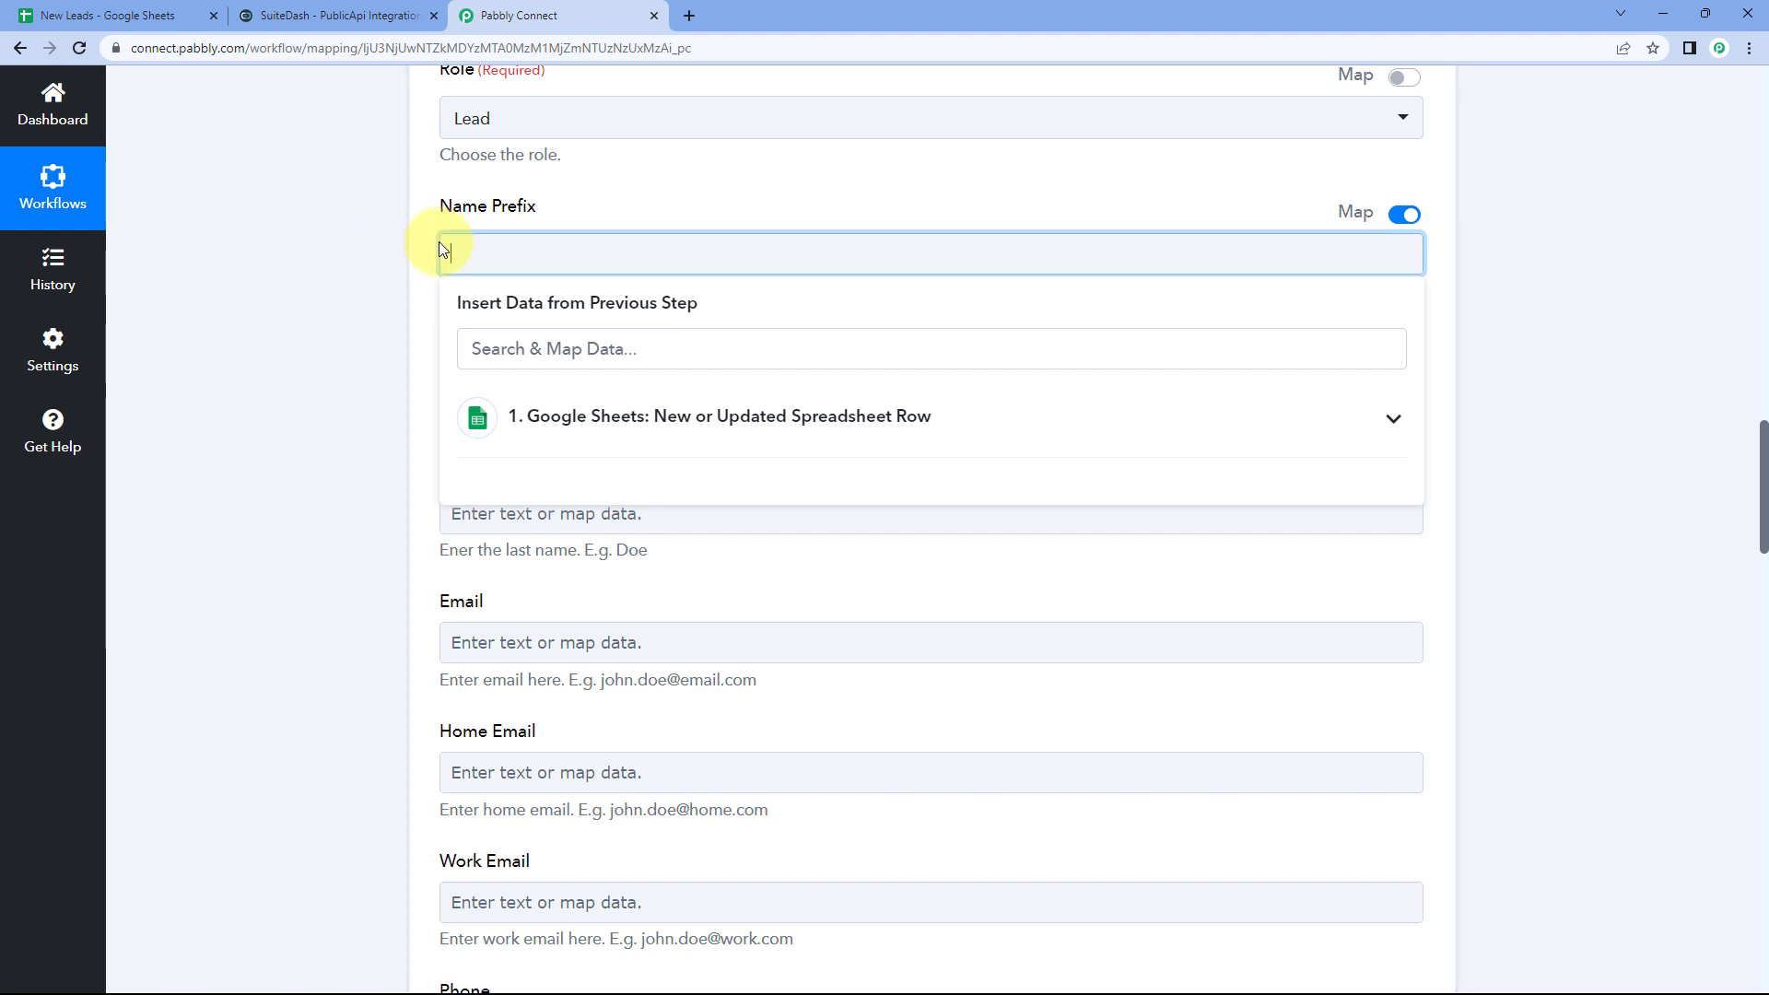
left_click(416, 245)
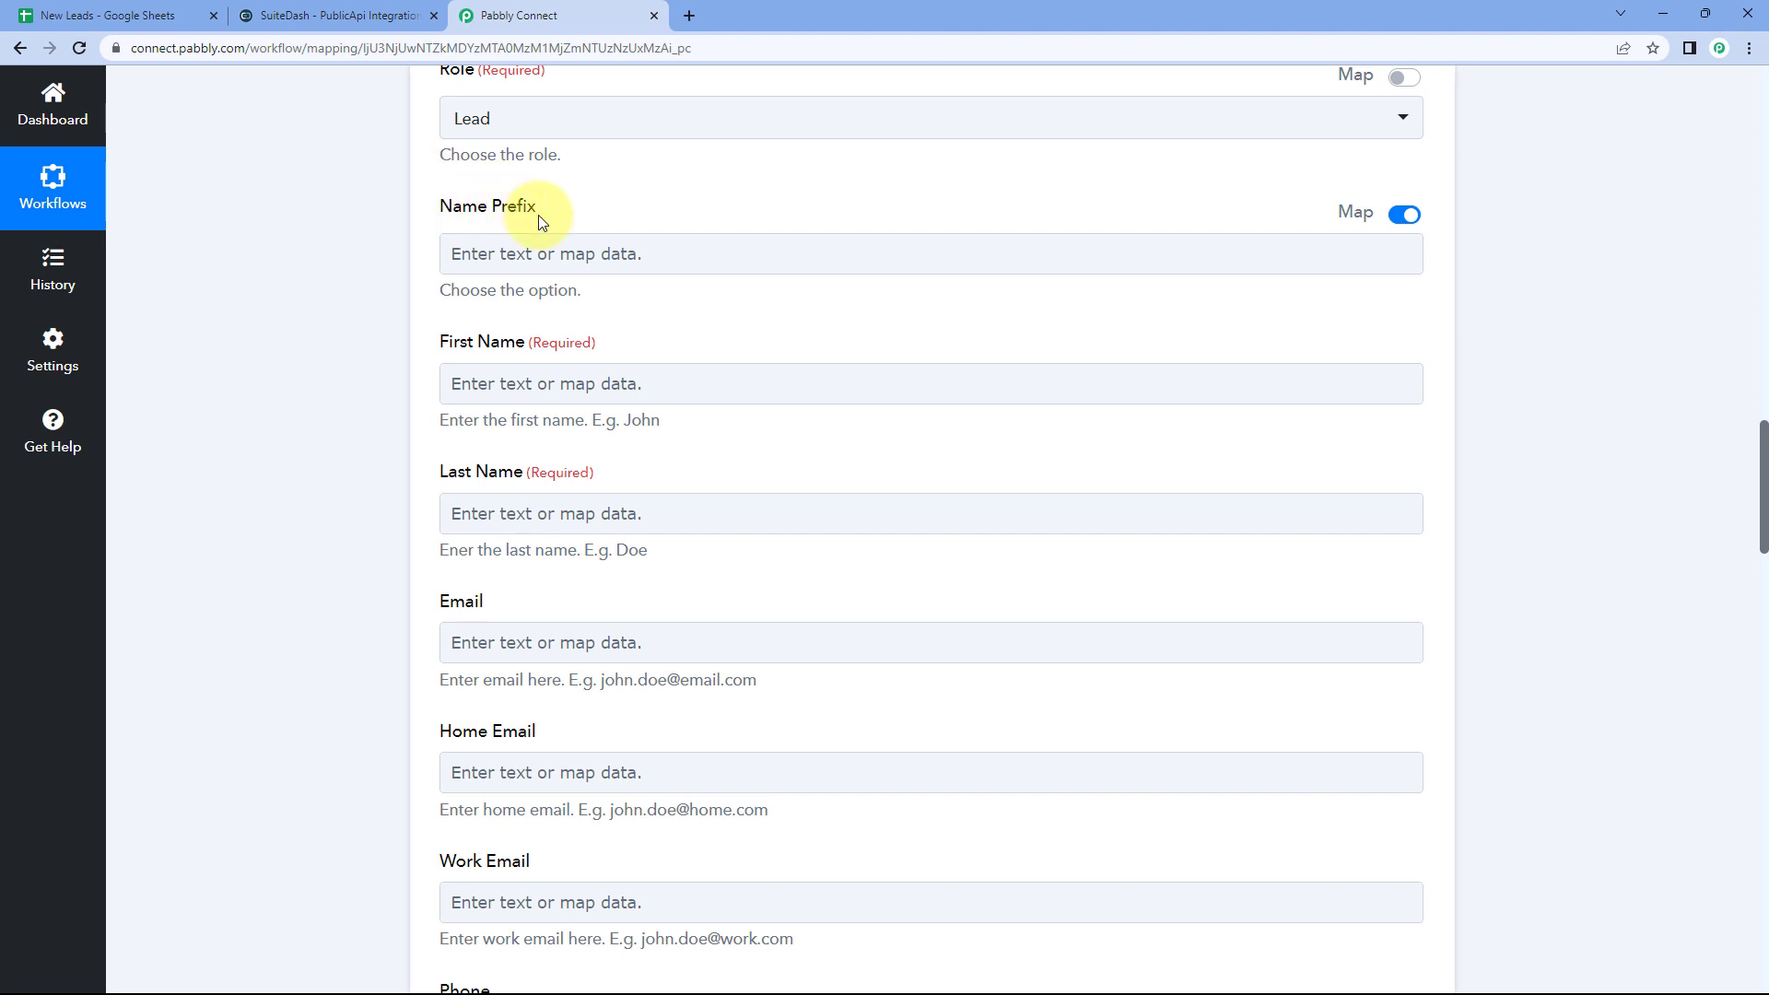
left_click(83, 15)
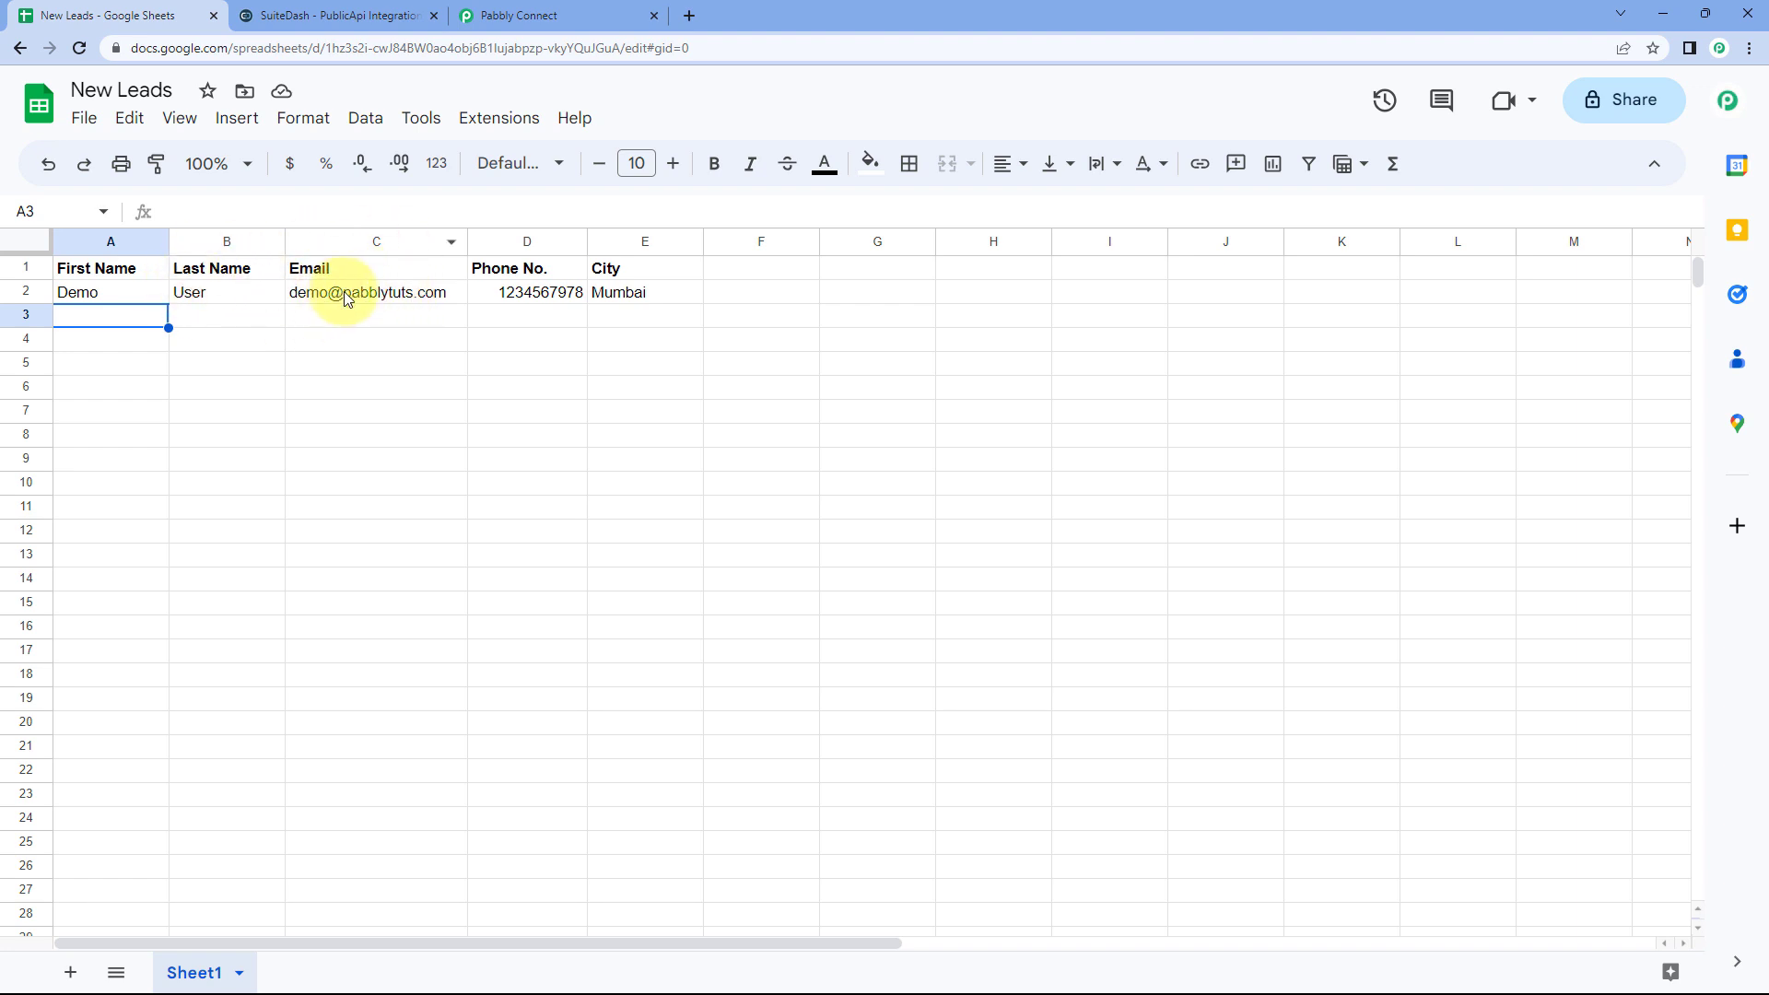
left_click(517, 17)
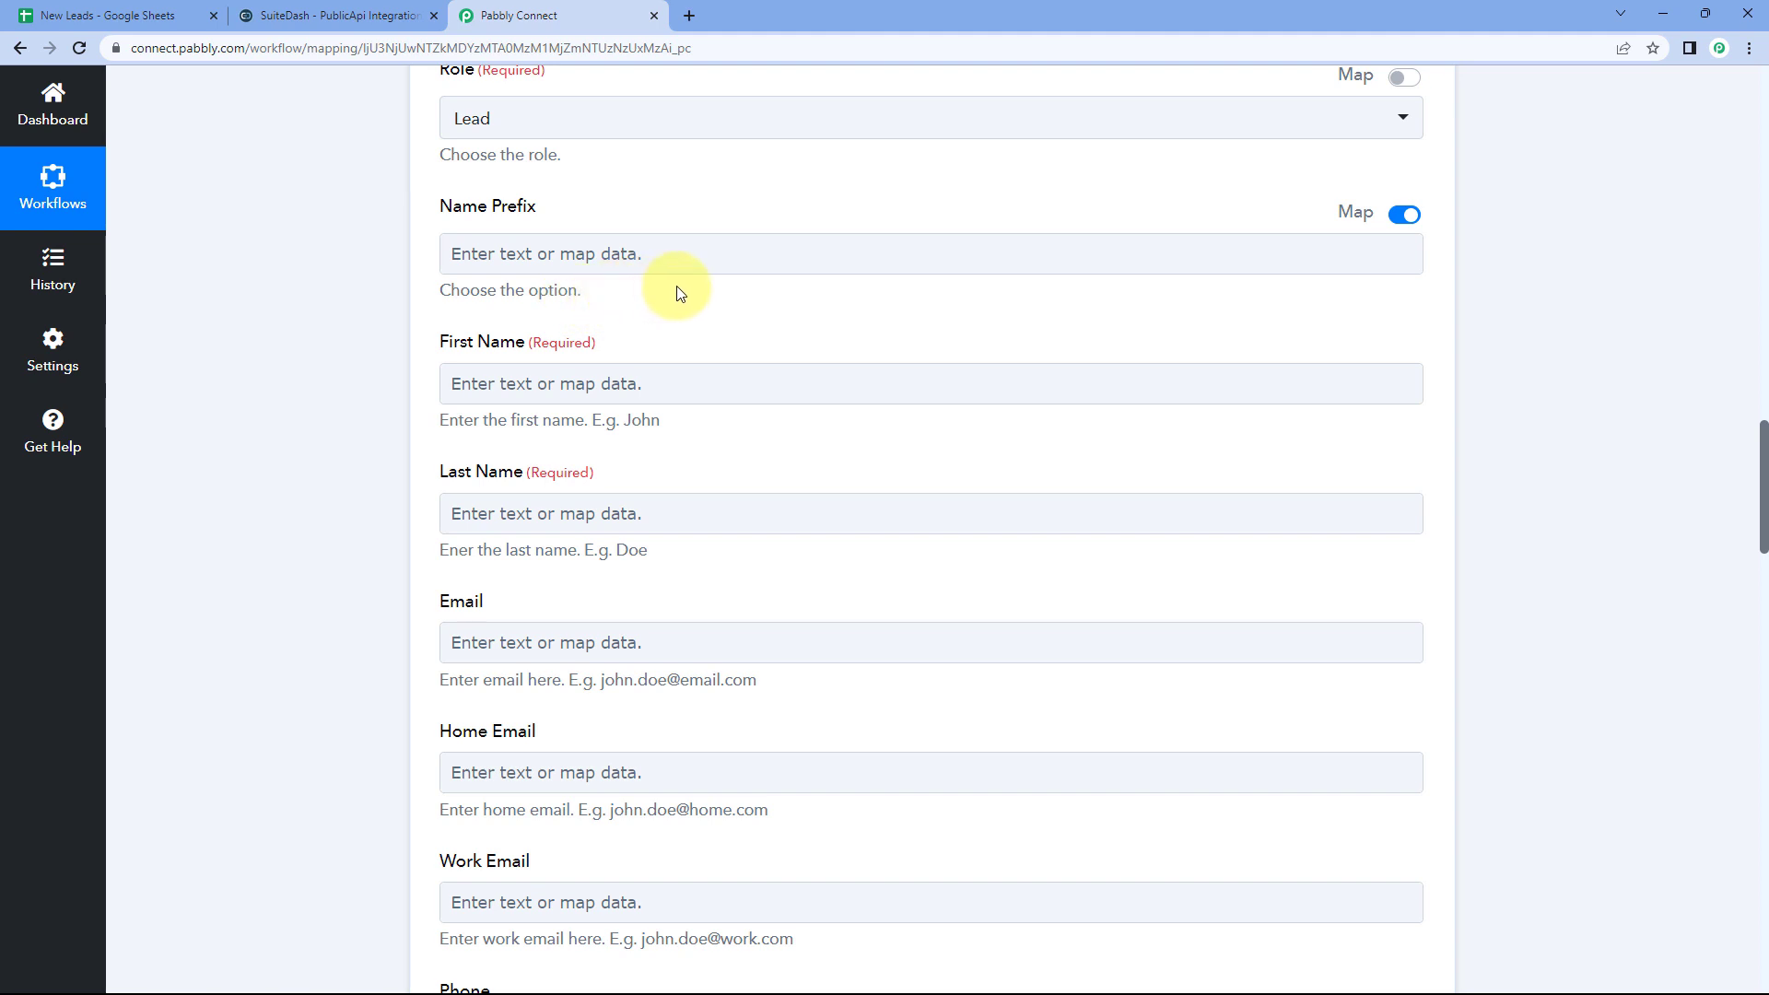
scroll(679, 286, "down", 1)
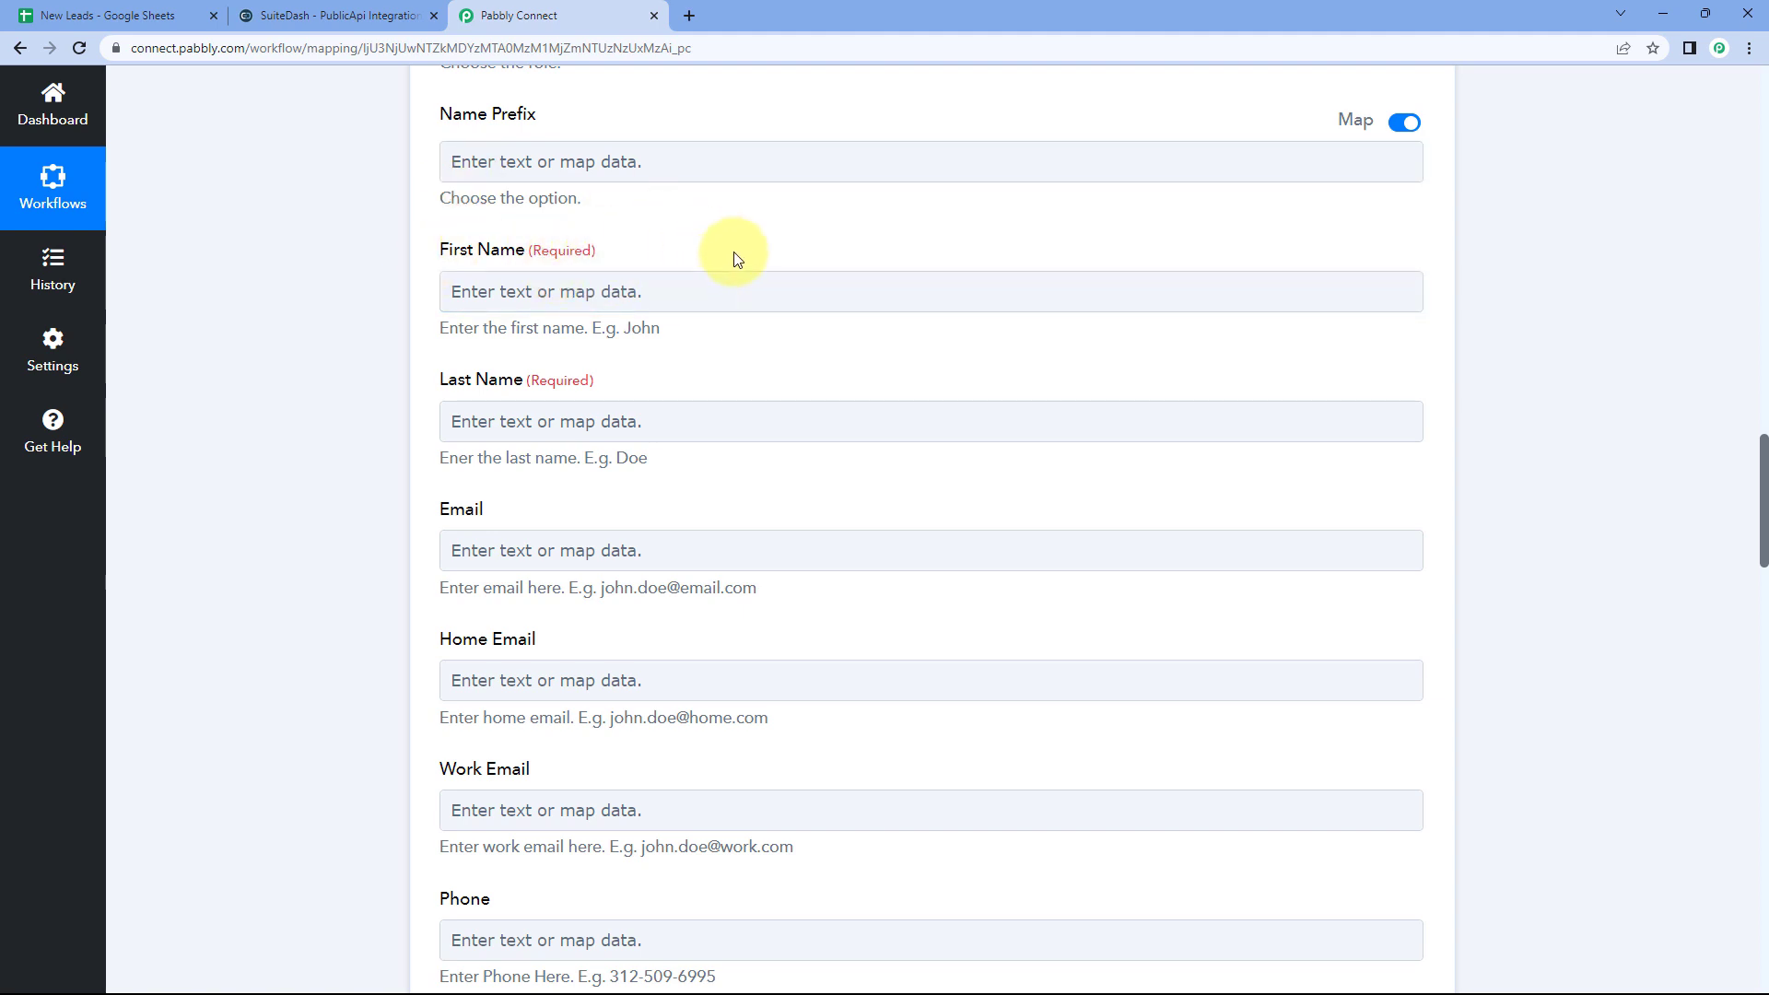
scroll(734, 262, "up", 1)
left_click(111, 15)
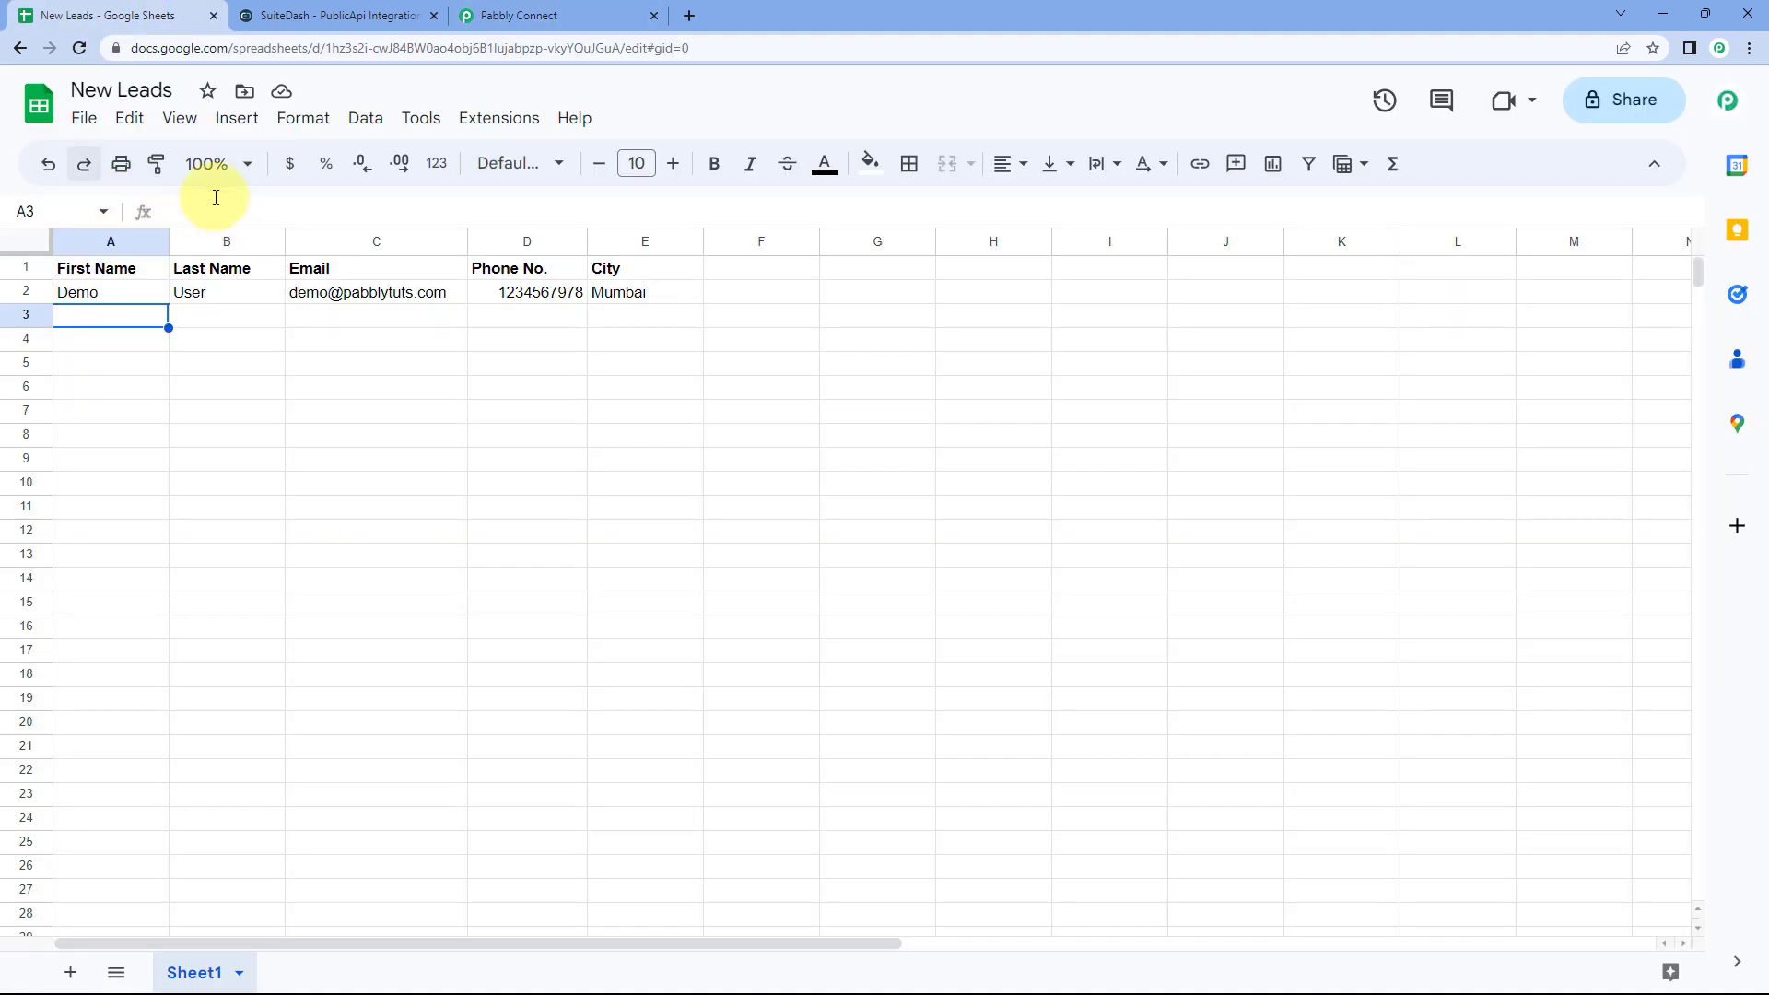
left_click(507, 14)
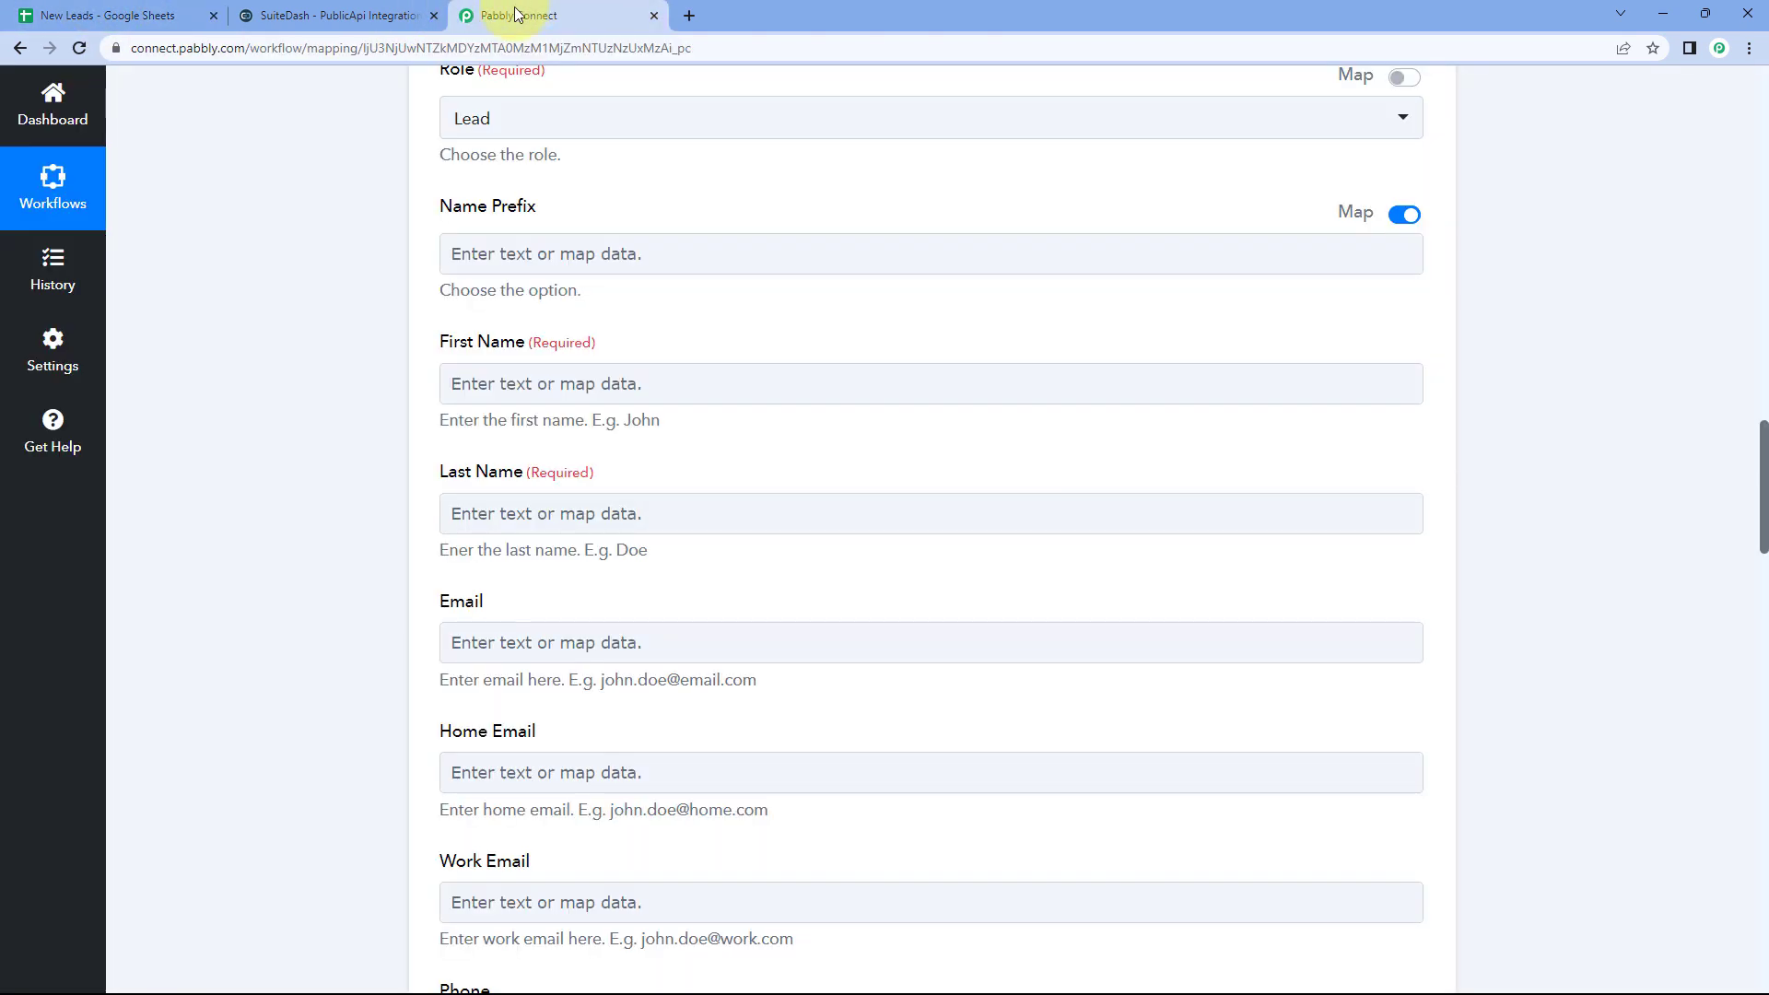
scroll(853, 398, "up", 5)
scroll(853, 398, "up", 8)
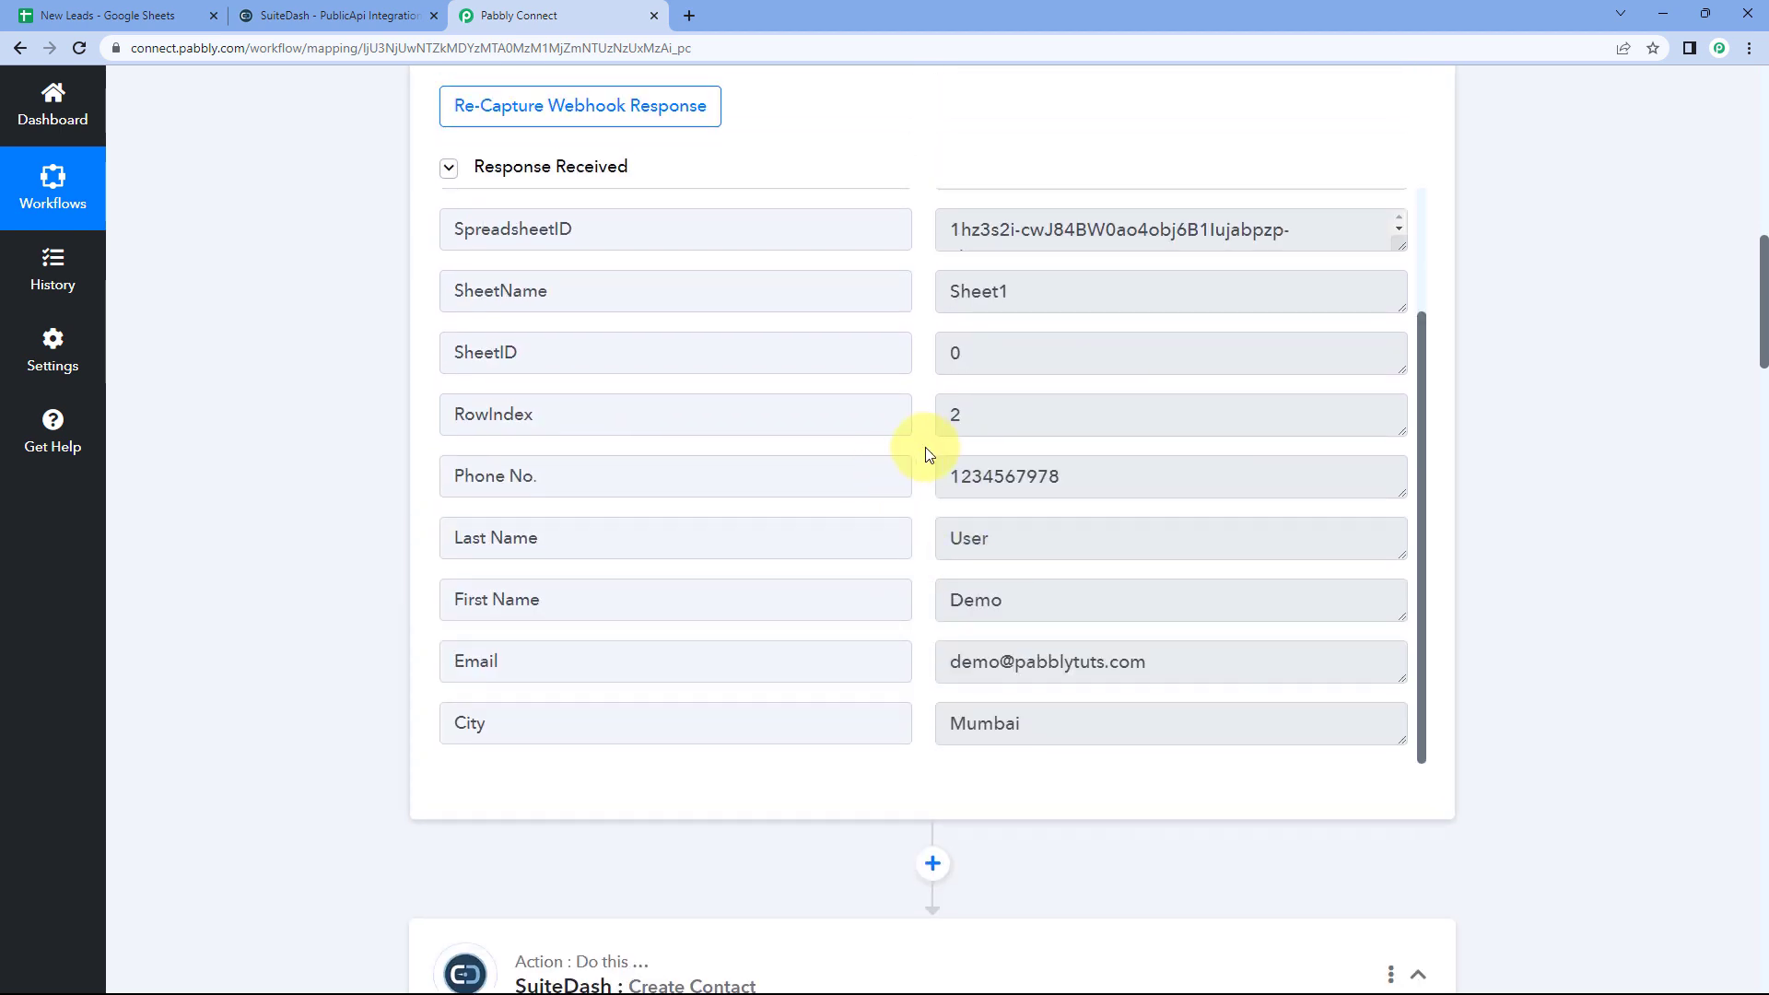
scroll(926, 452, "down", 3)
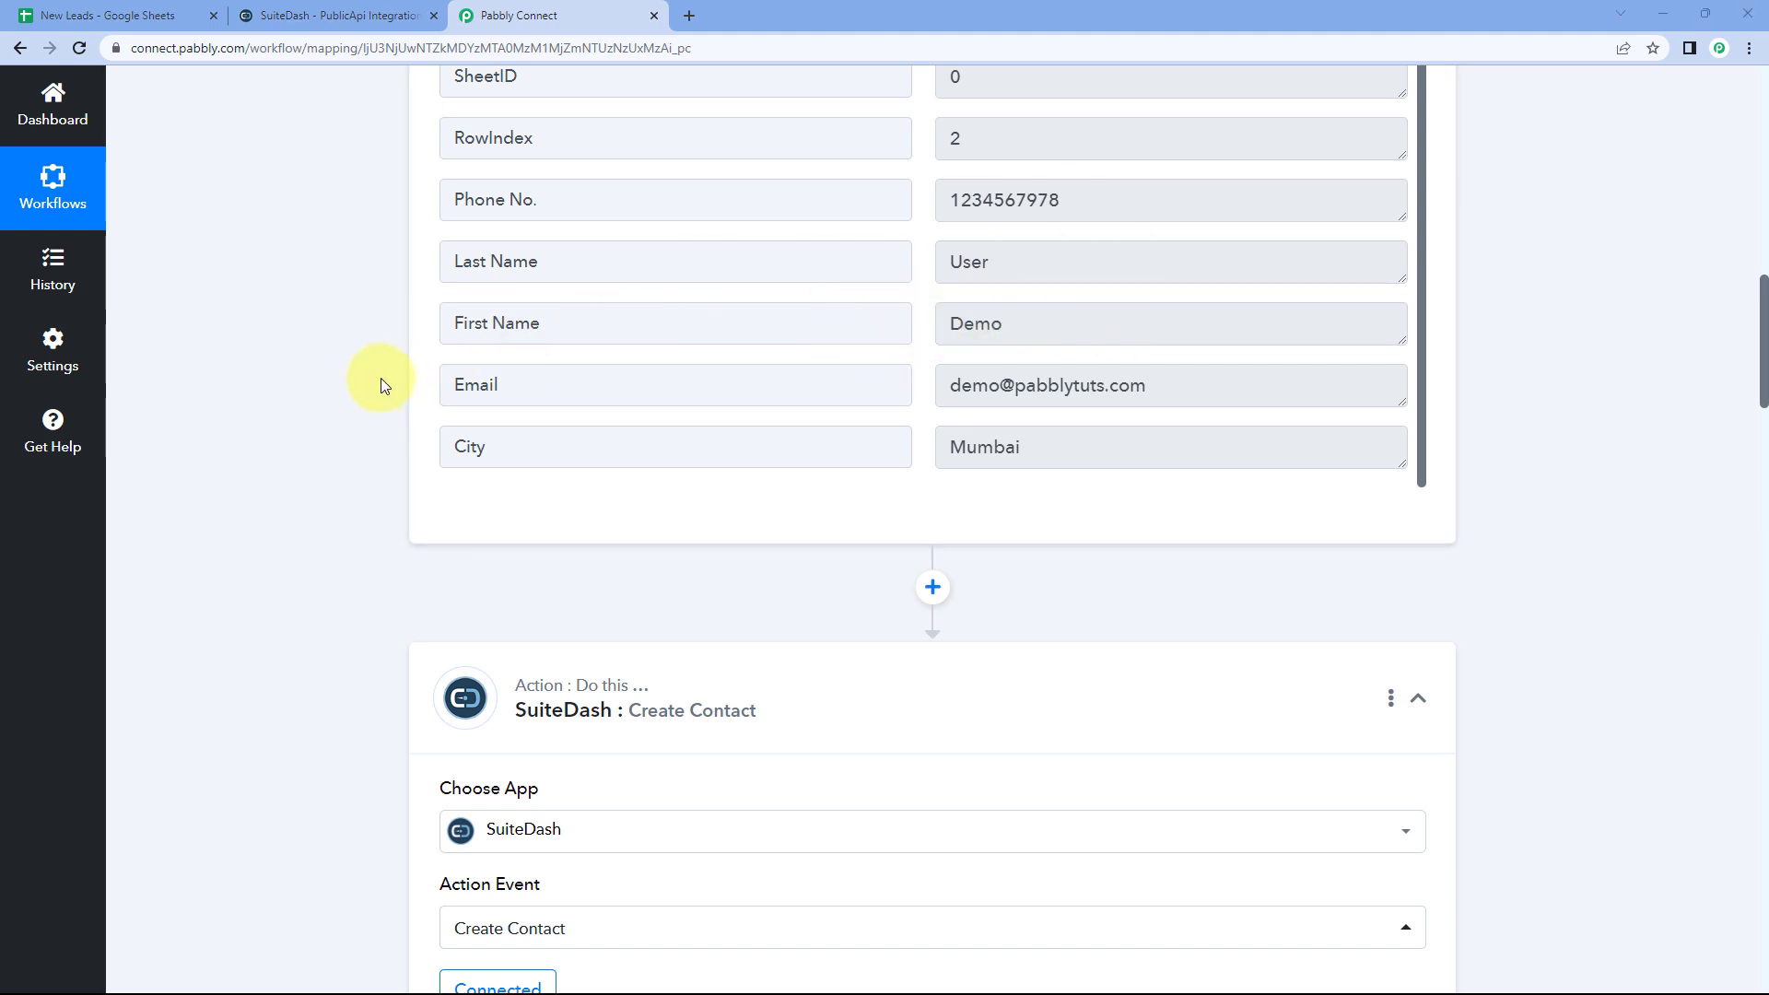
scroll(379, 377, "down", 4)
scroll(379, 377, "down", 7)
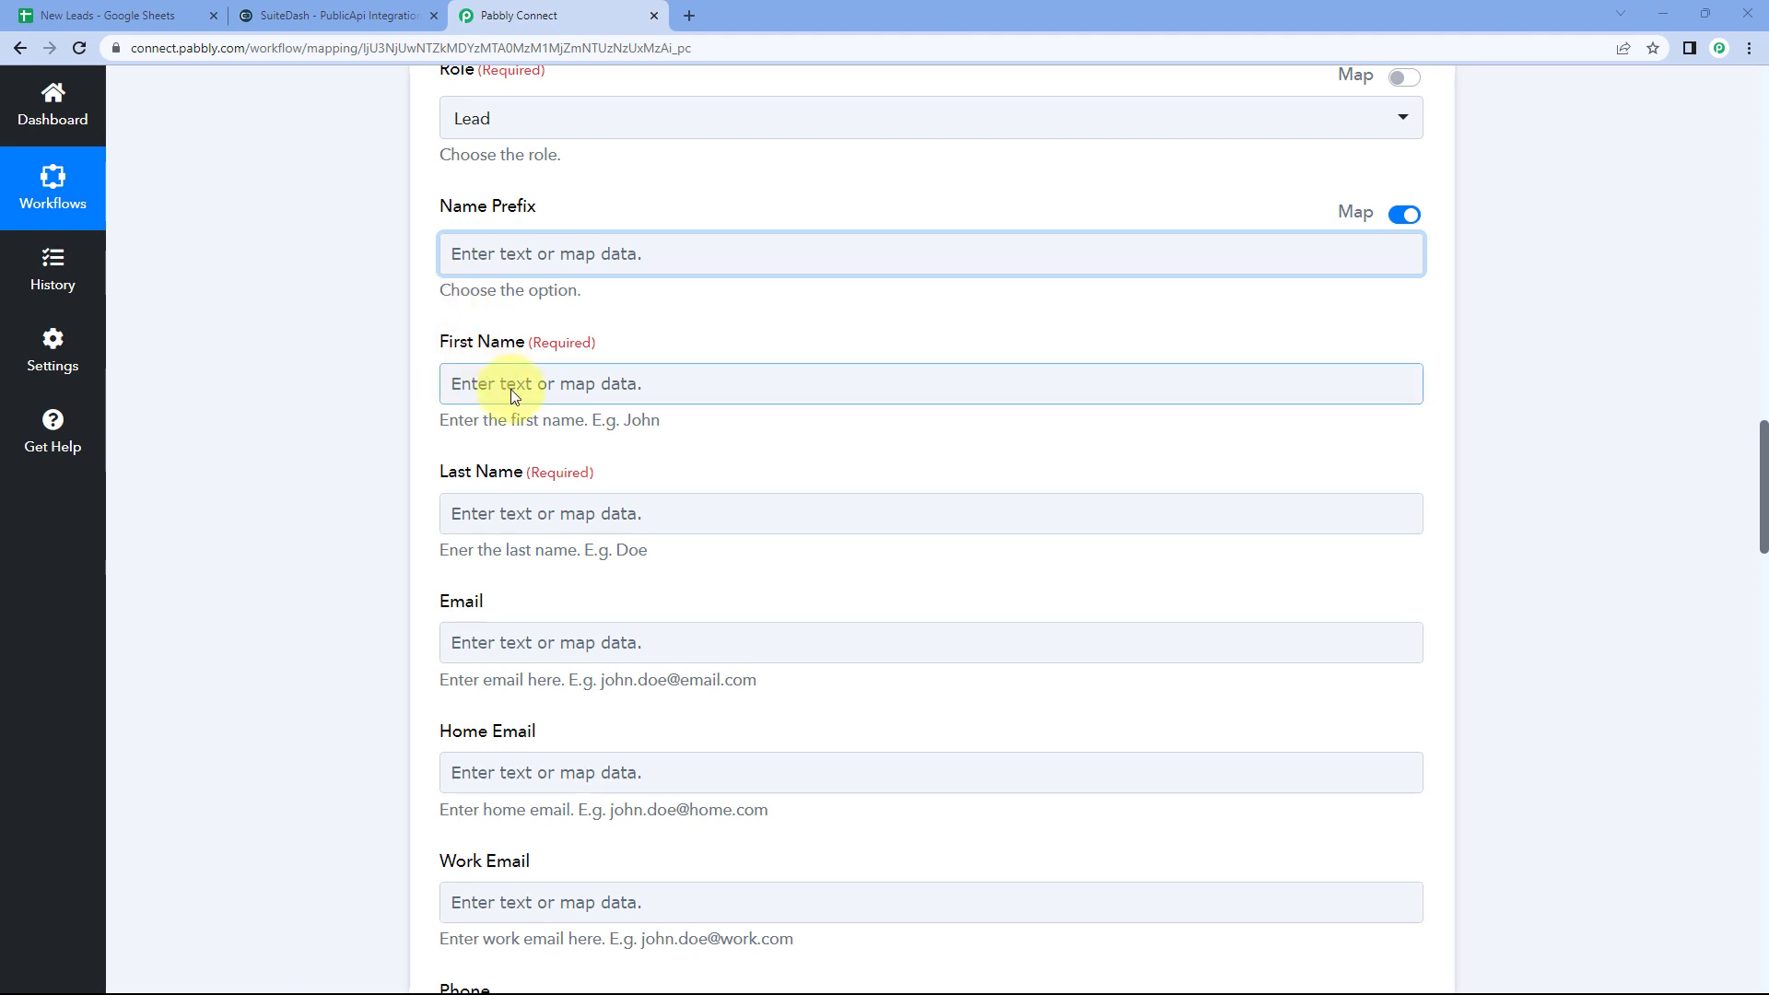
Step: Map the Google Sheets '1. First Name : Demo' value into the required First Name field
left_click(527, 382)
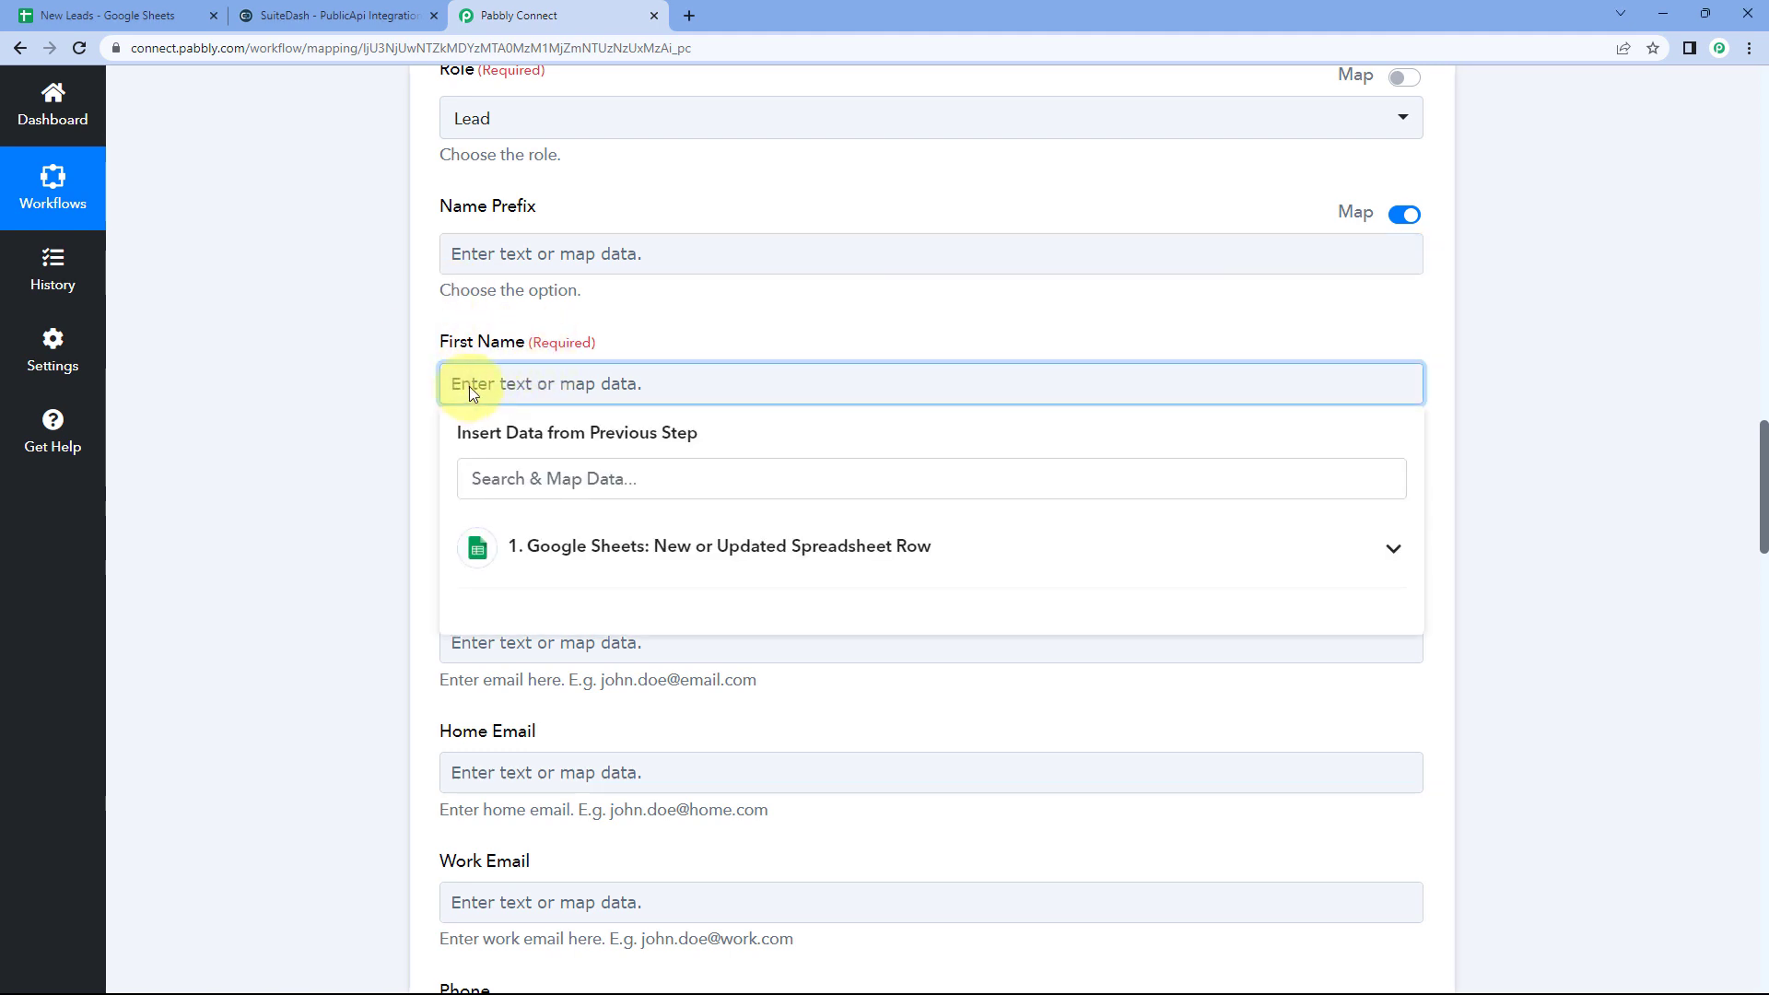
left_click(698, 548)
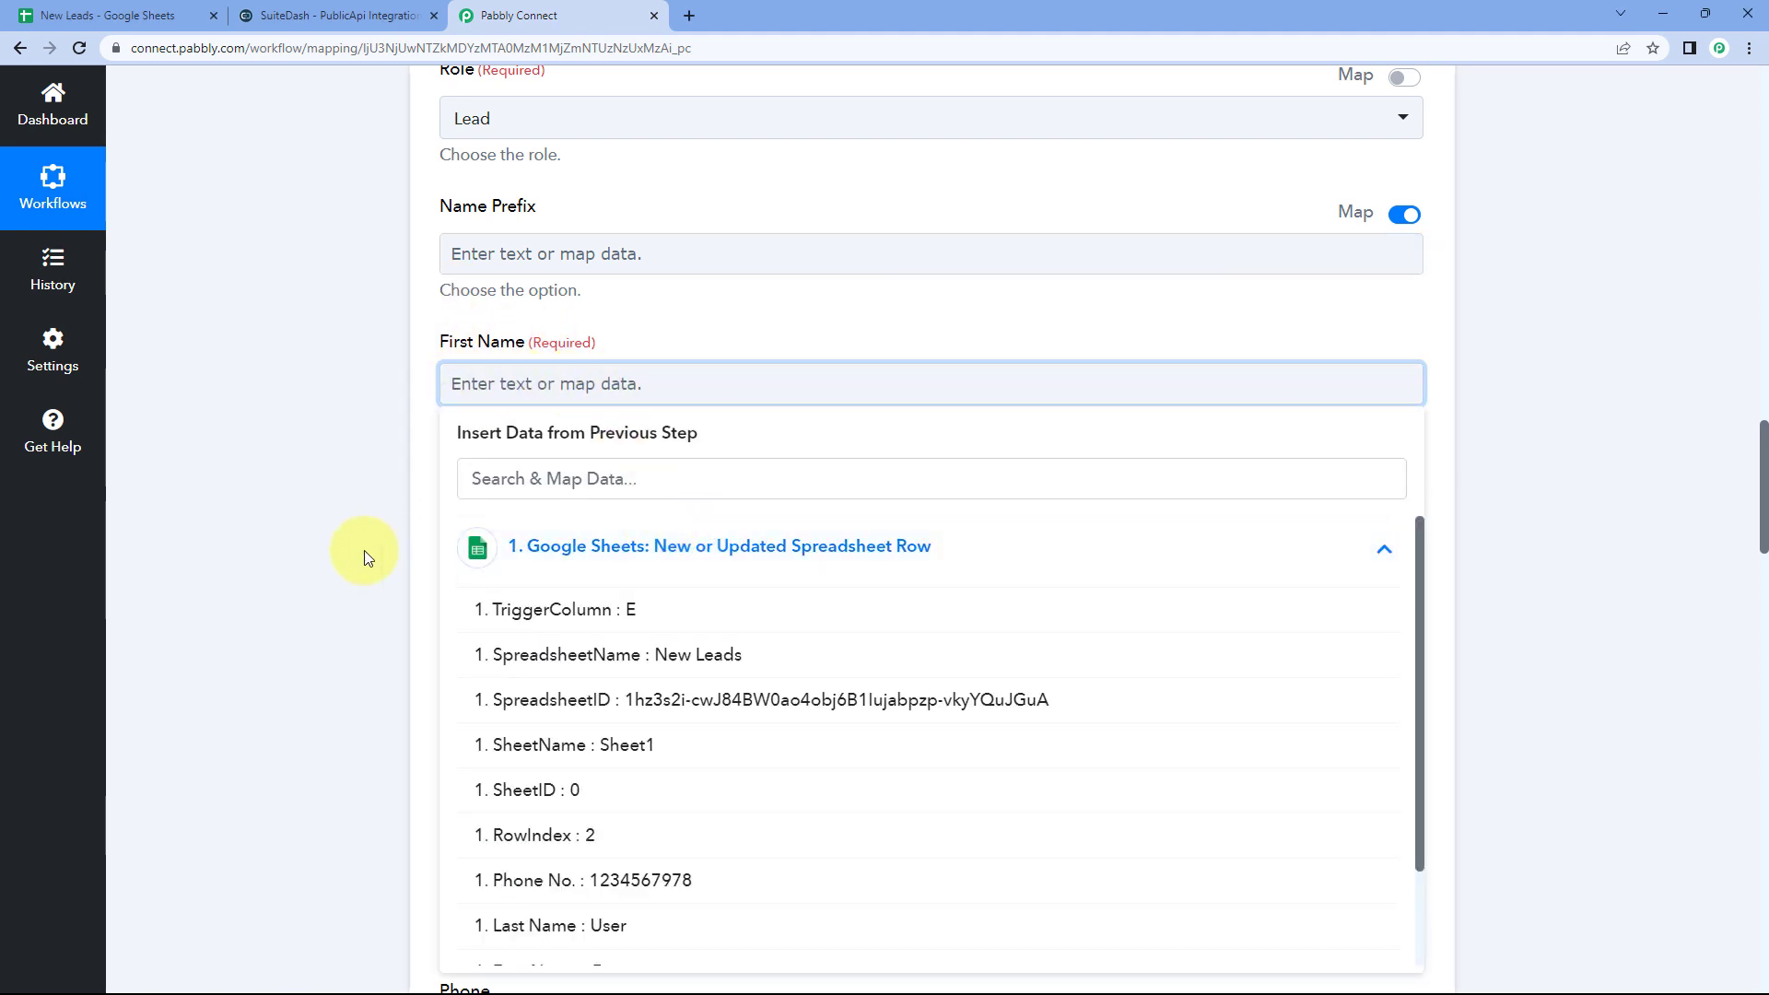
scroll(323, 553, "down", 1)
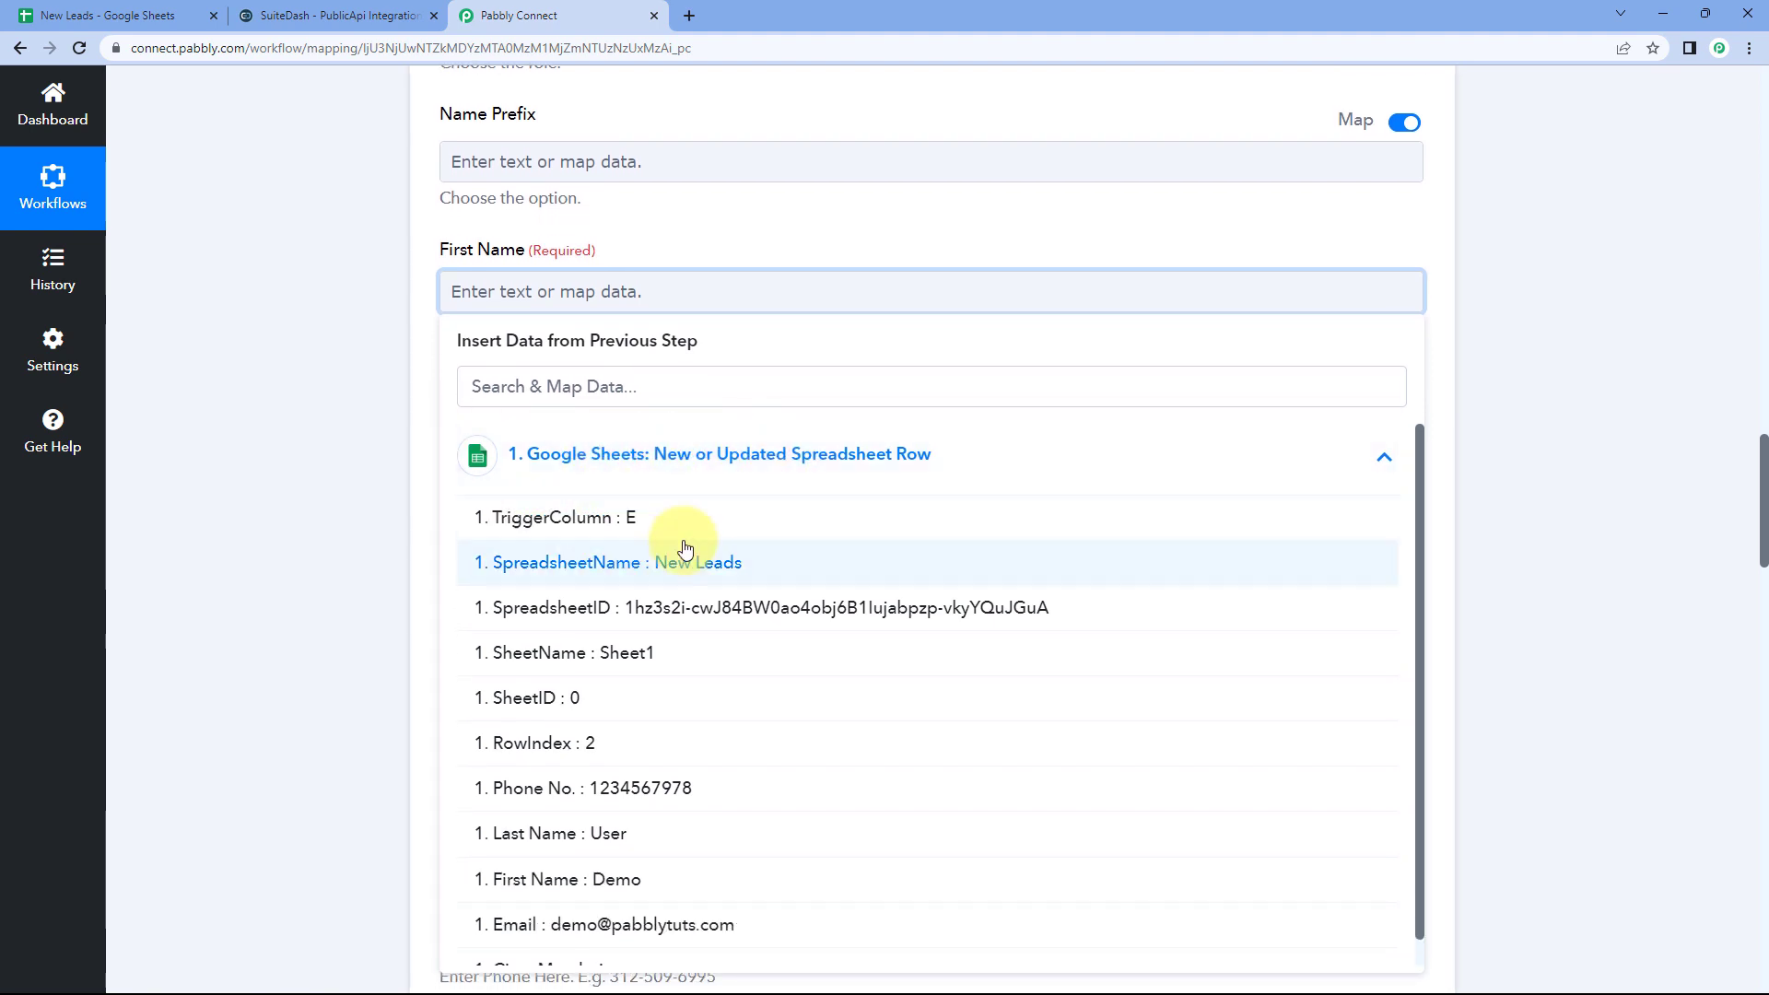
scroll(603, 557, "down", 2)
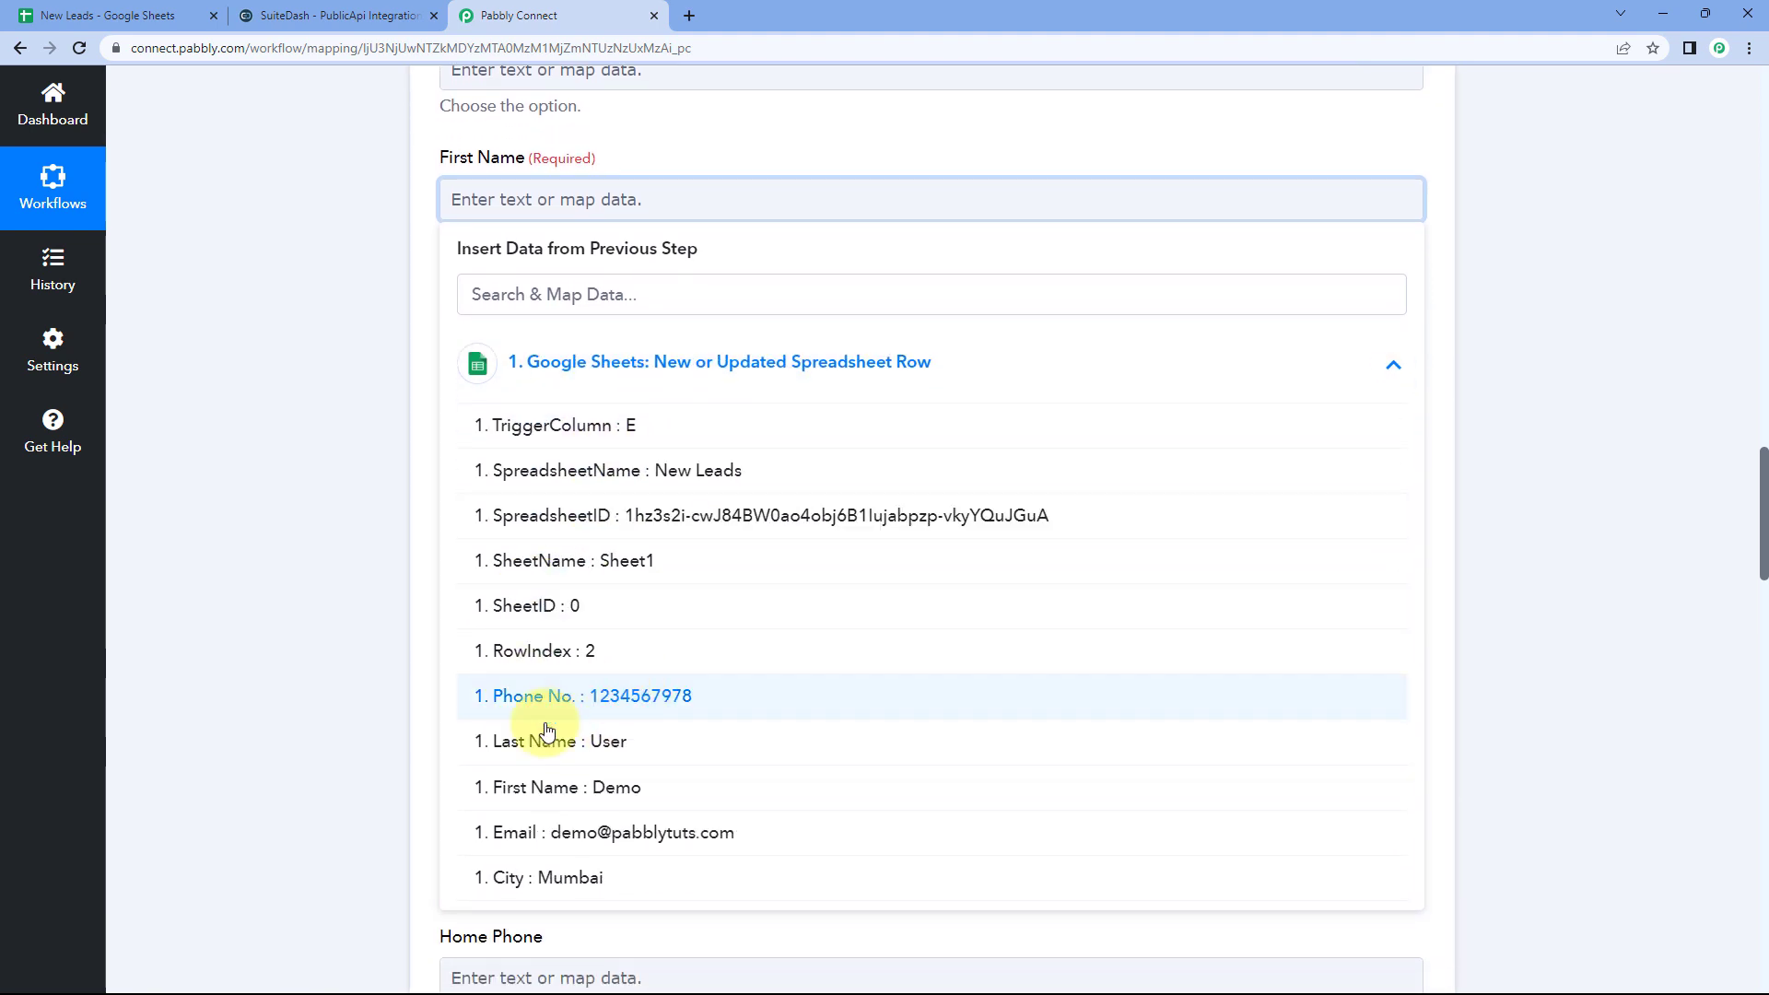
left_click(581, 787)
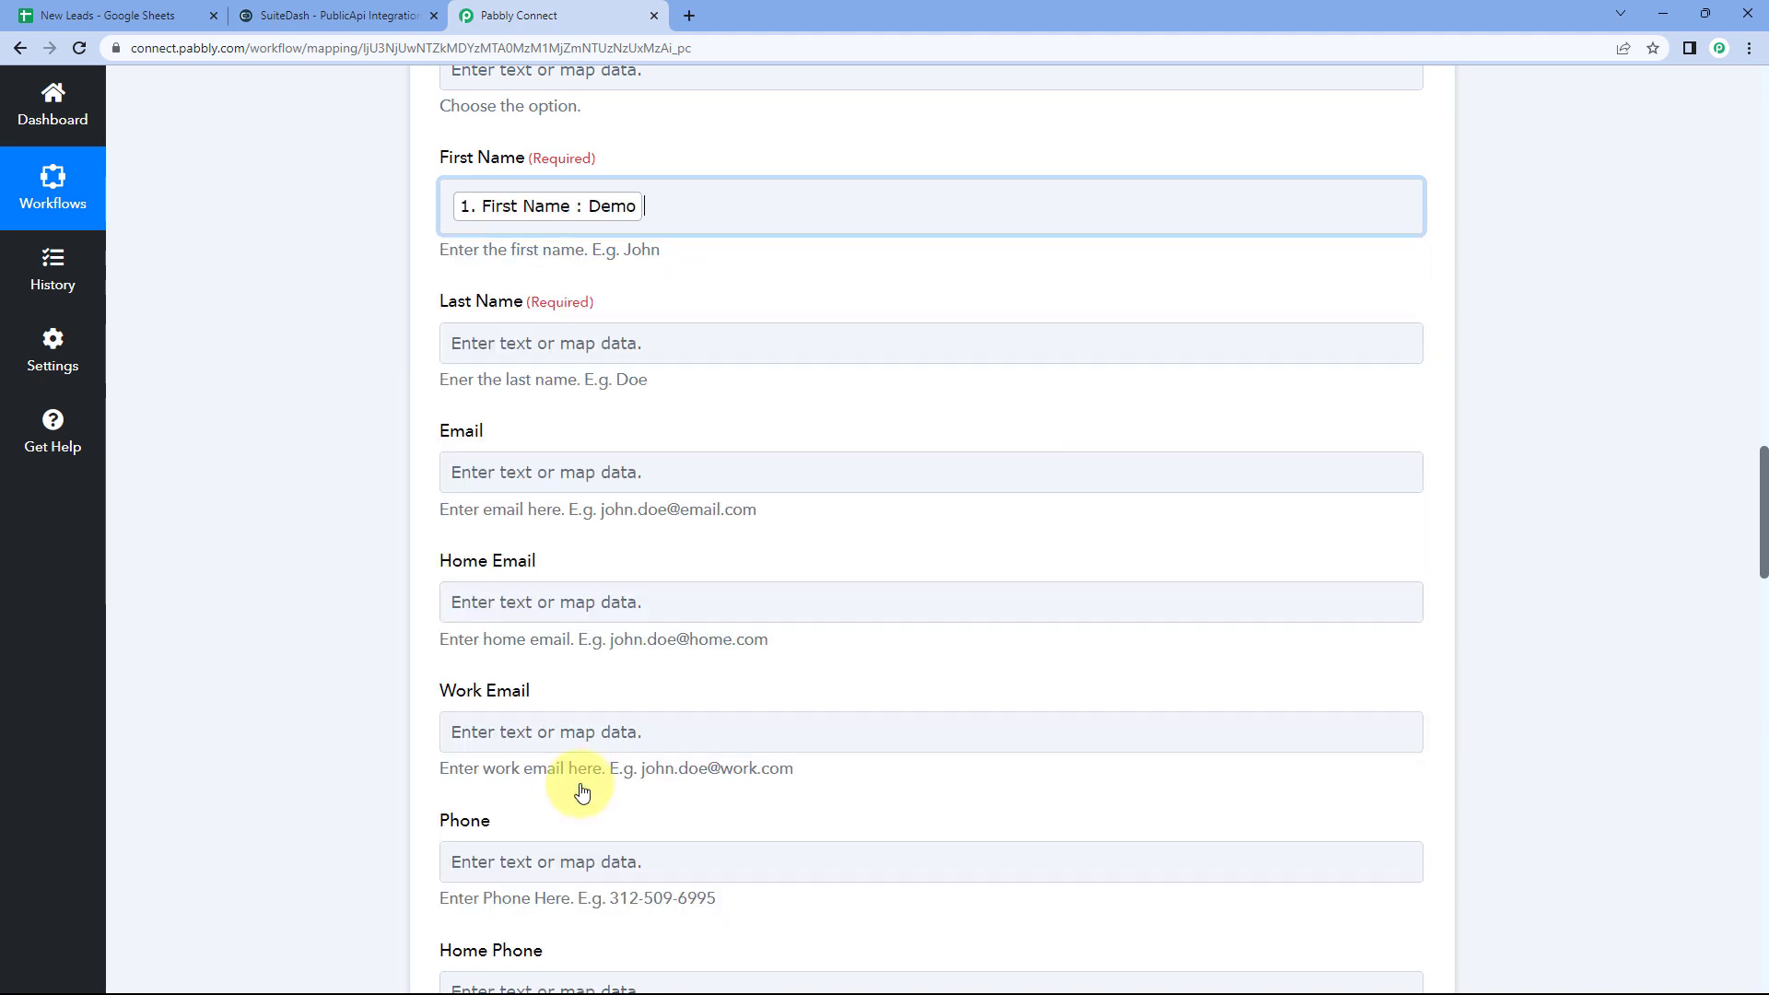
left_click(562, 164)
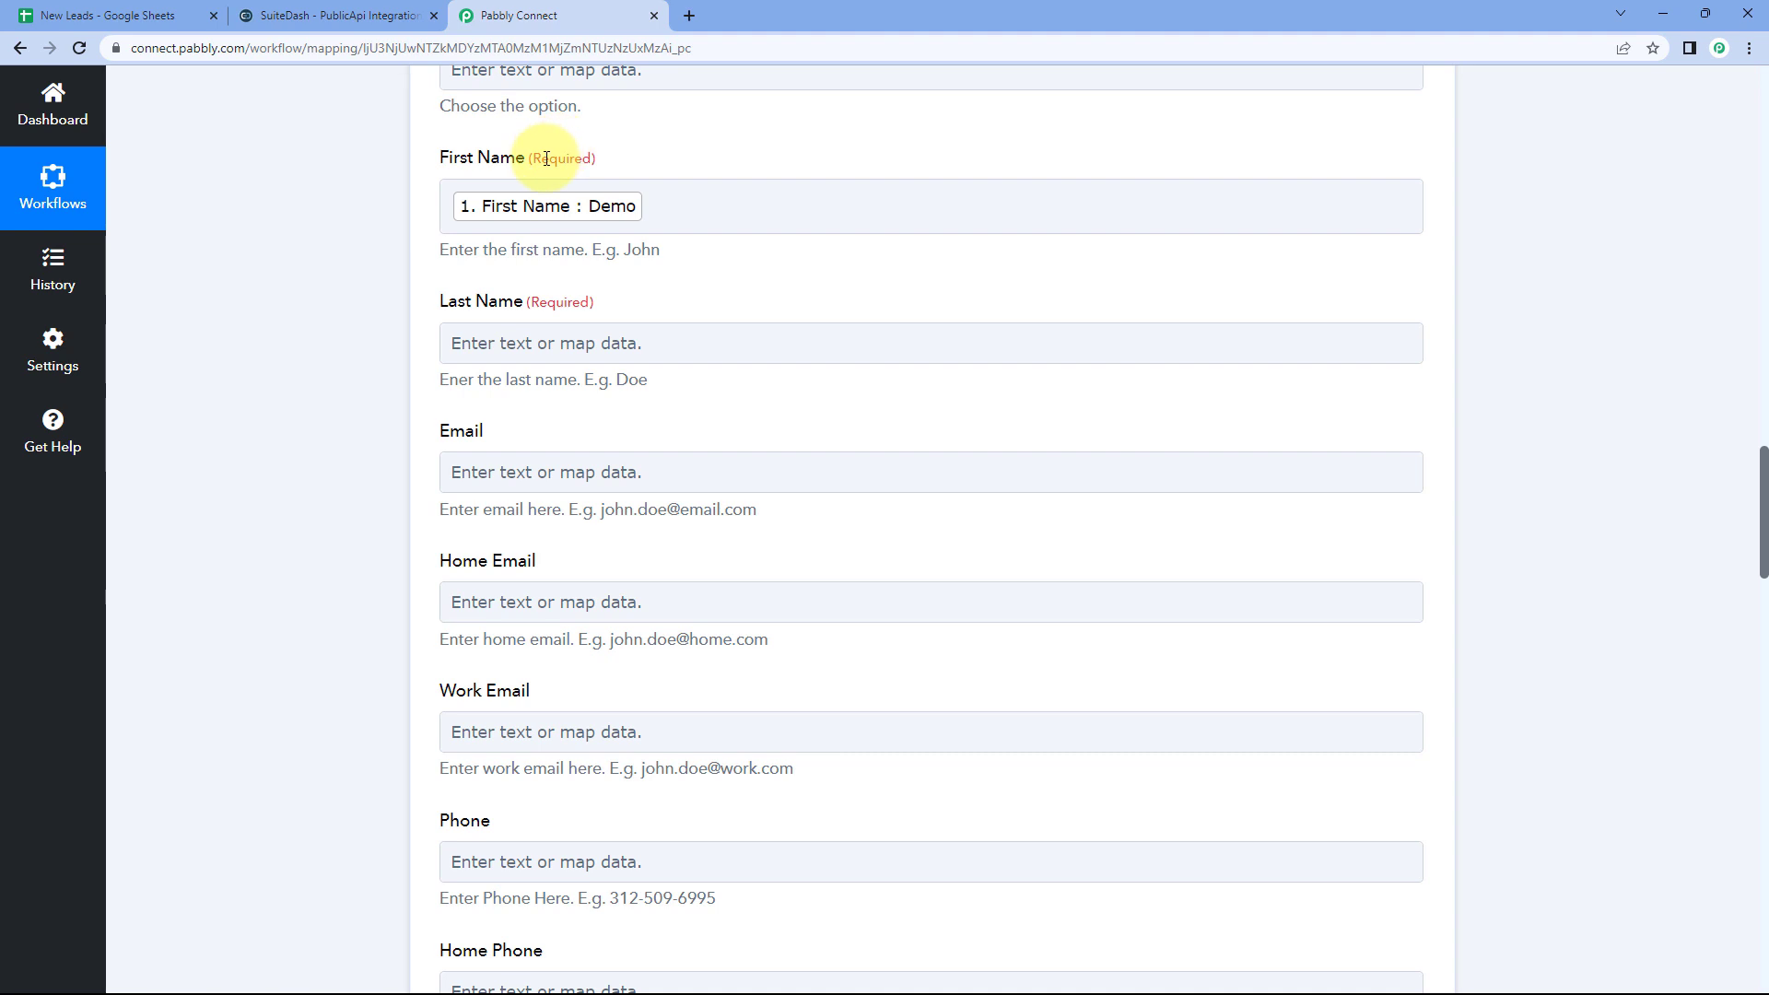
left_click(115, 16)
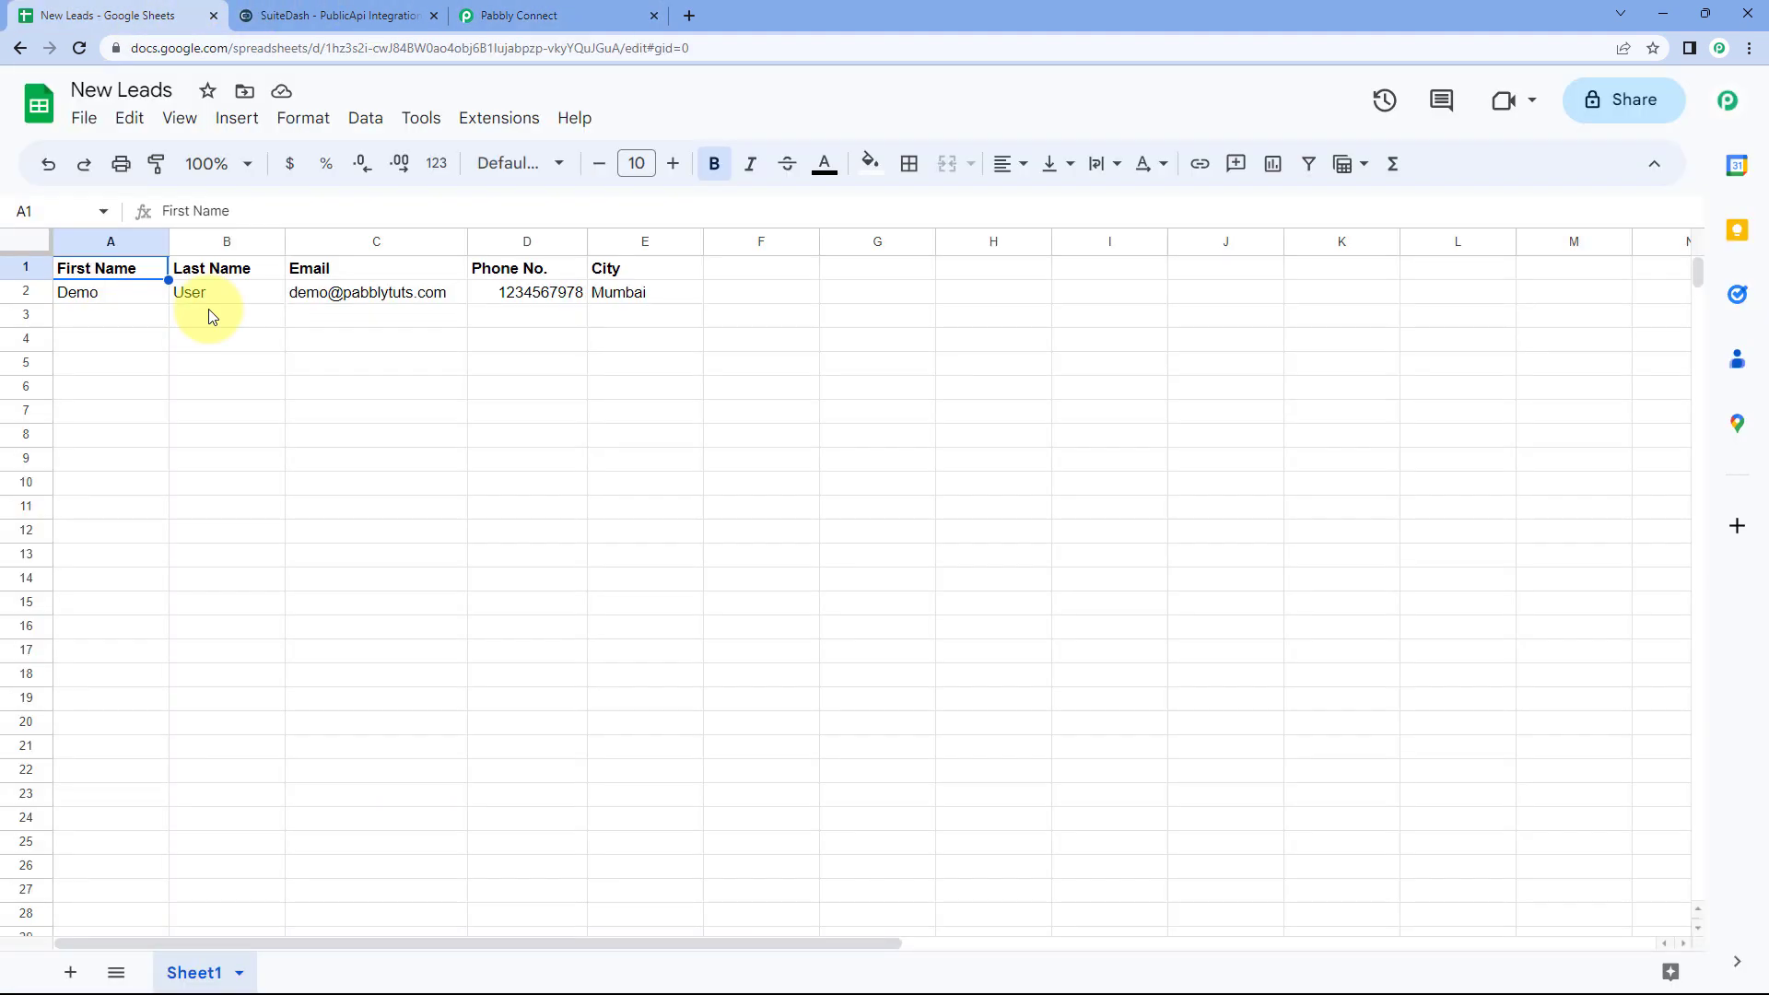
left_click(115, 319)
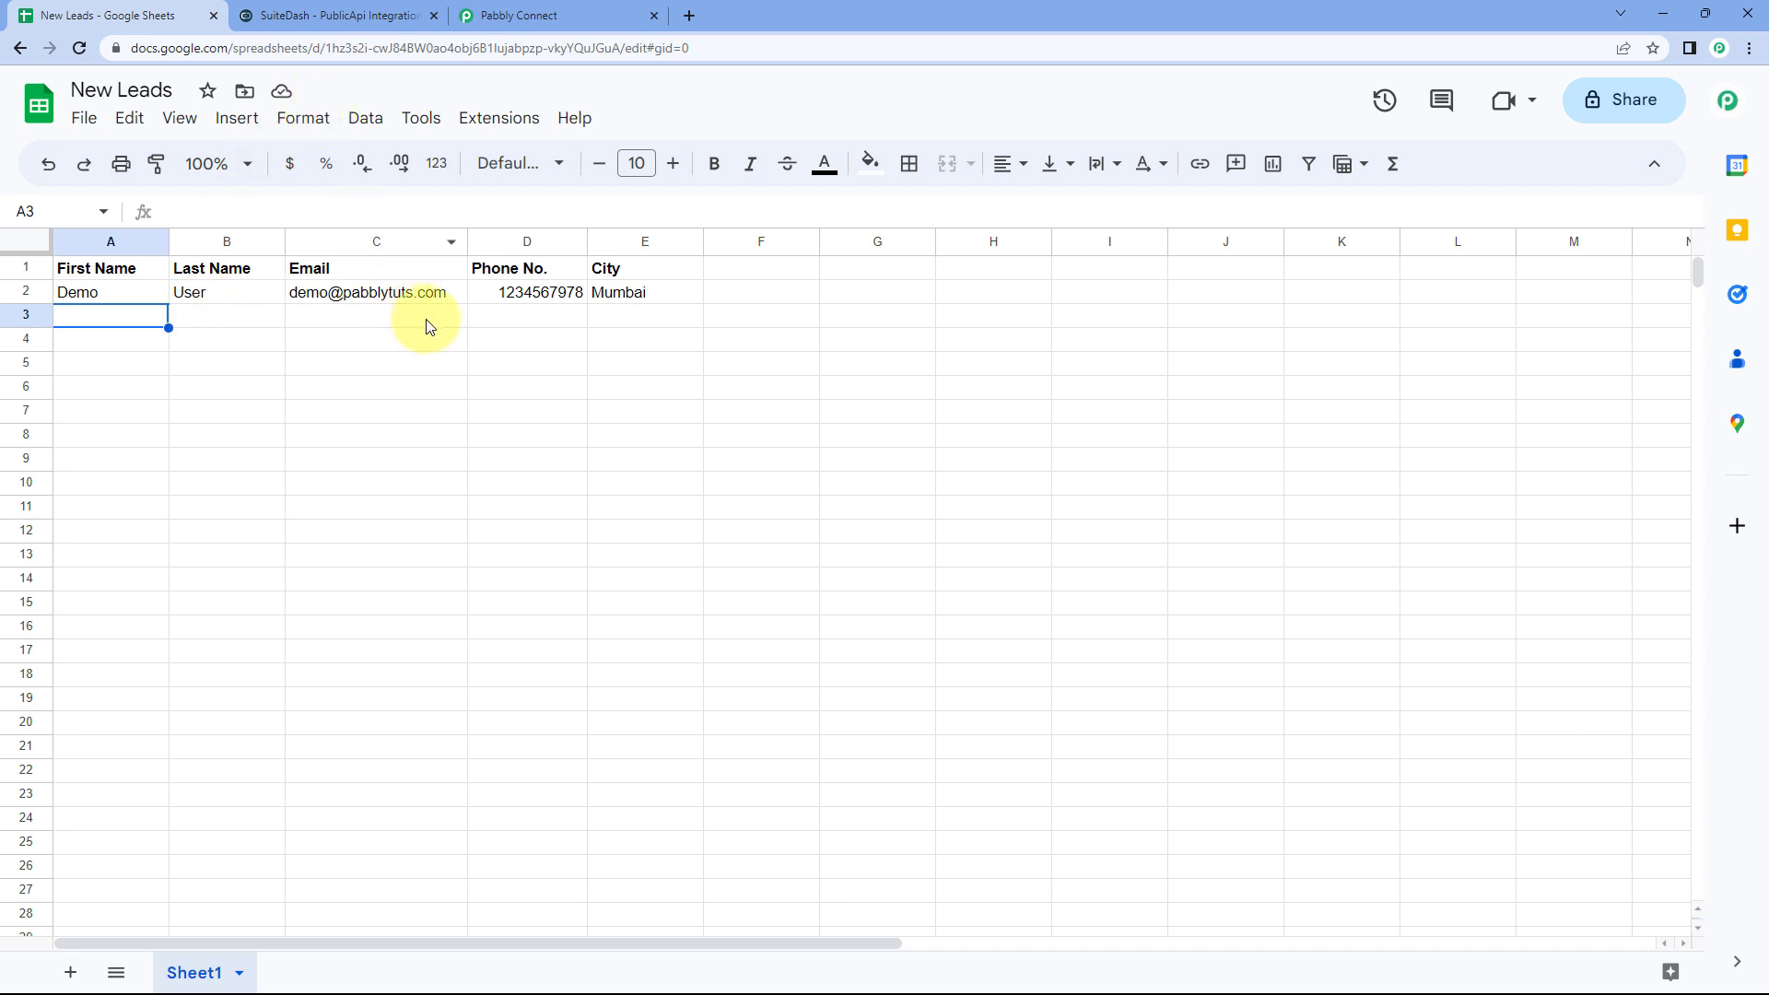
left_click(545, 15)
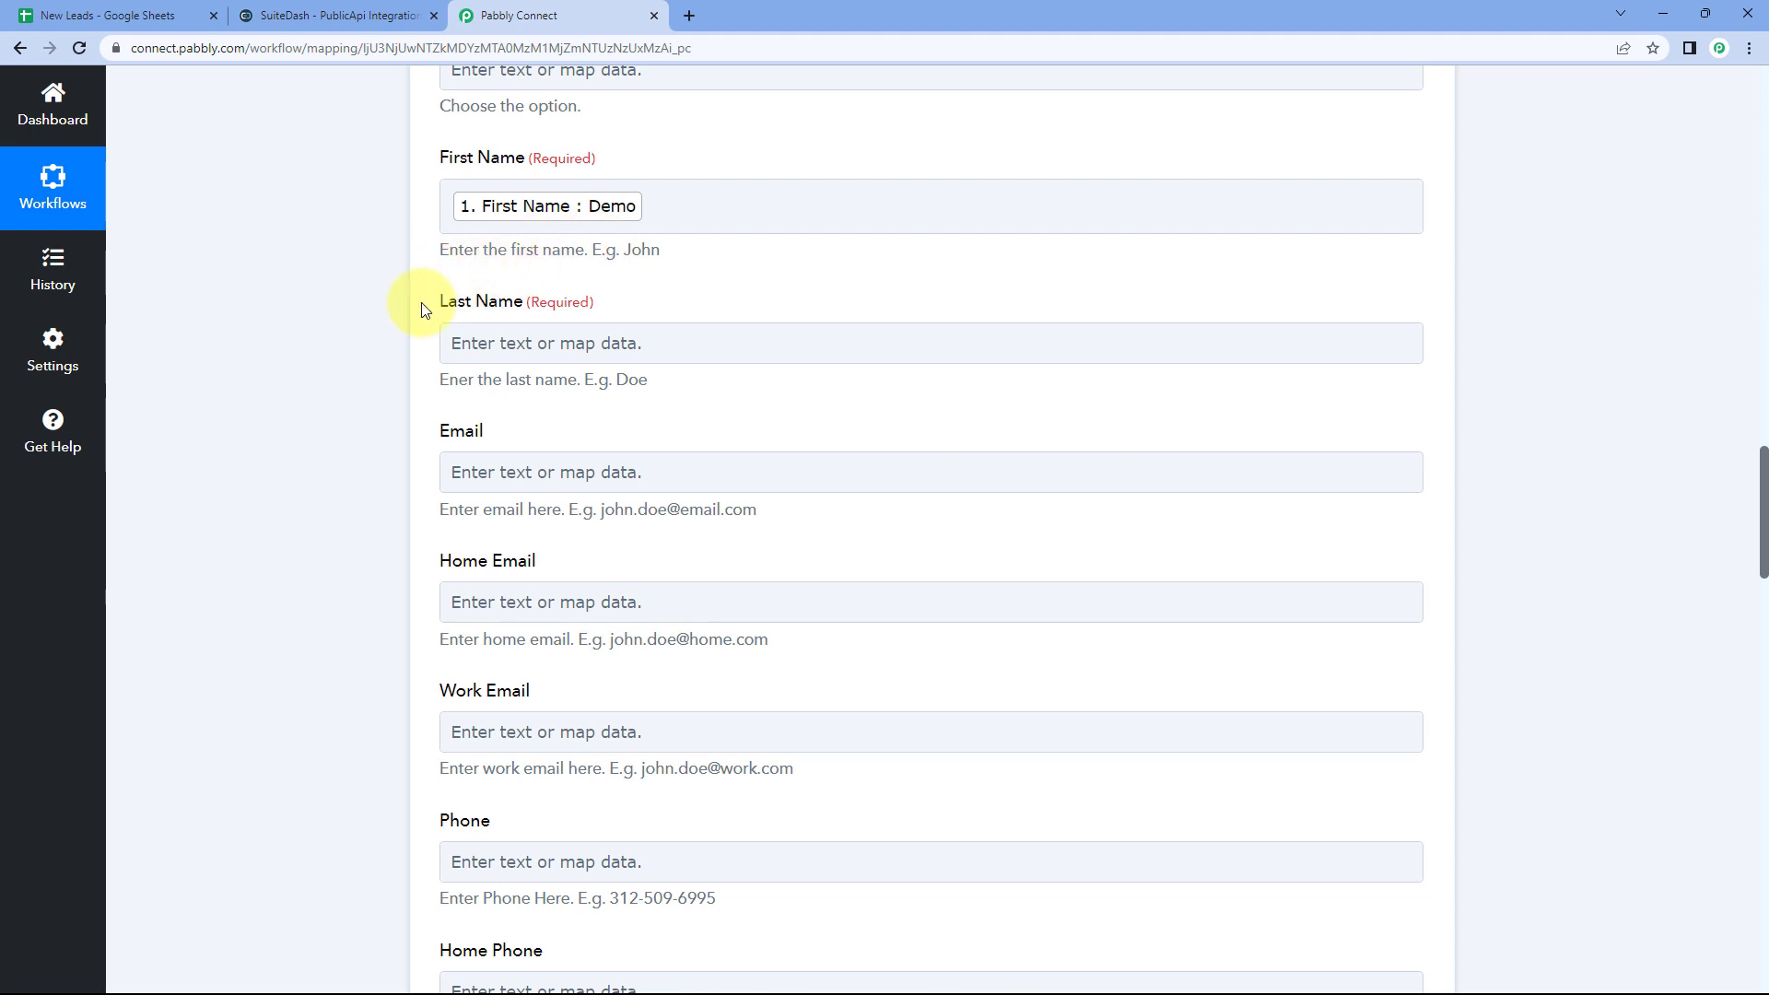
Step: Map the sheet's Last Name (User) and Email values into Last Name and Email
left_click(508, 344)
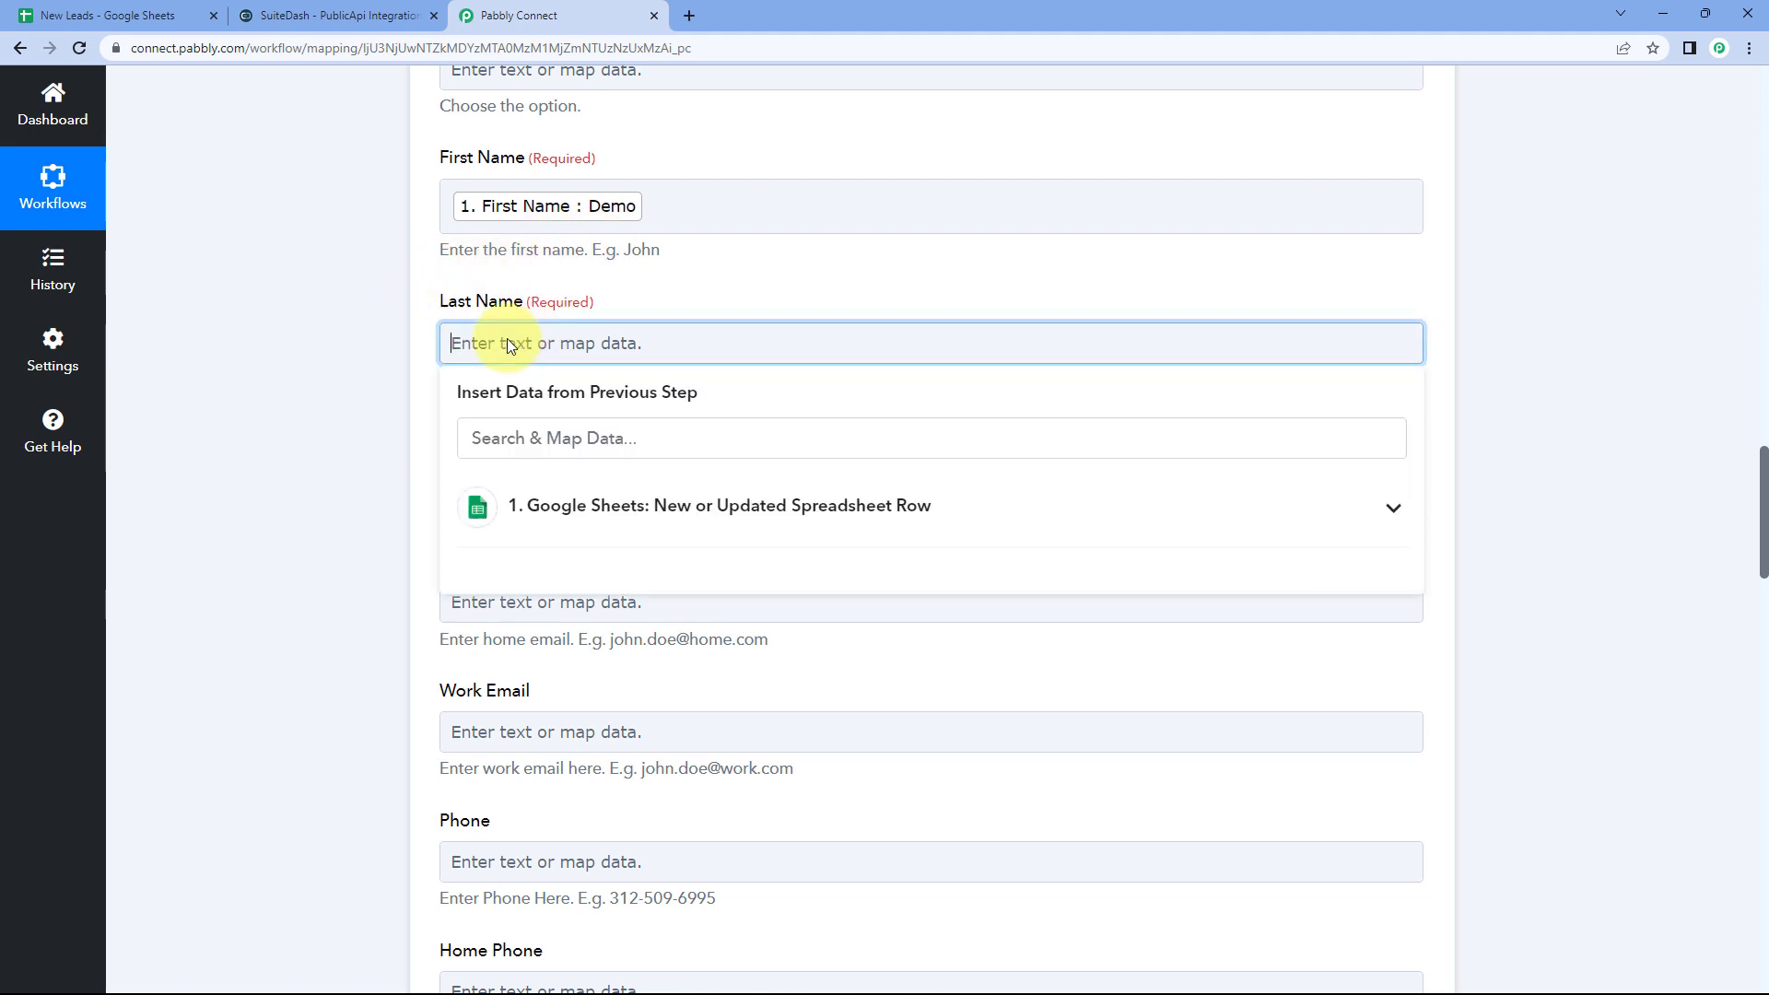
left_click(668, 505)
scroll(433, 502, "down", 1)
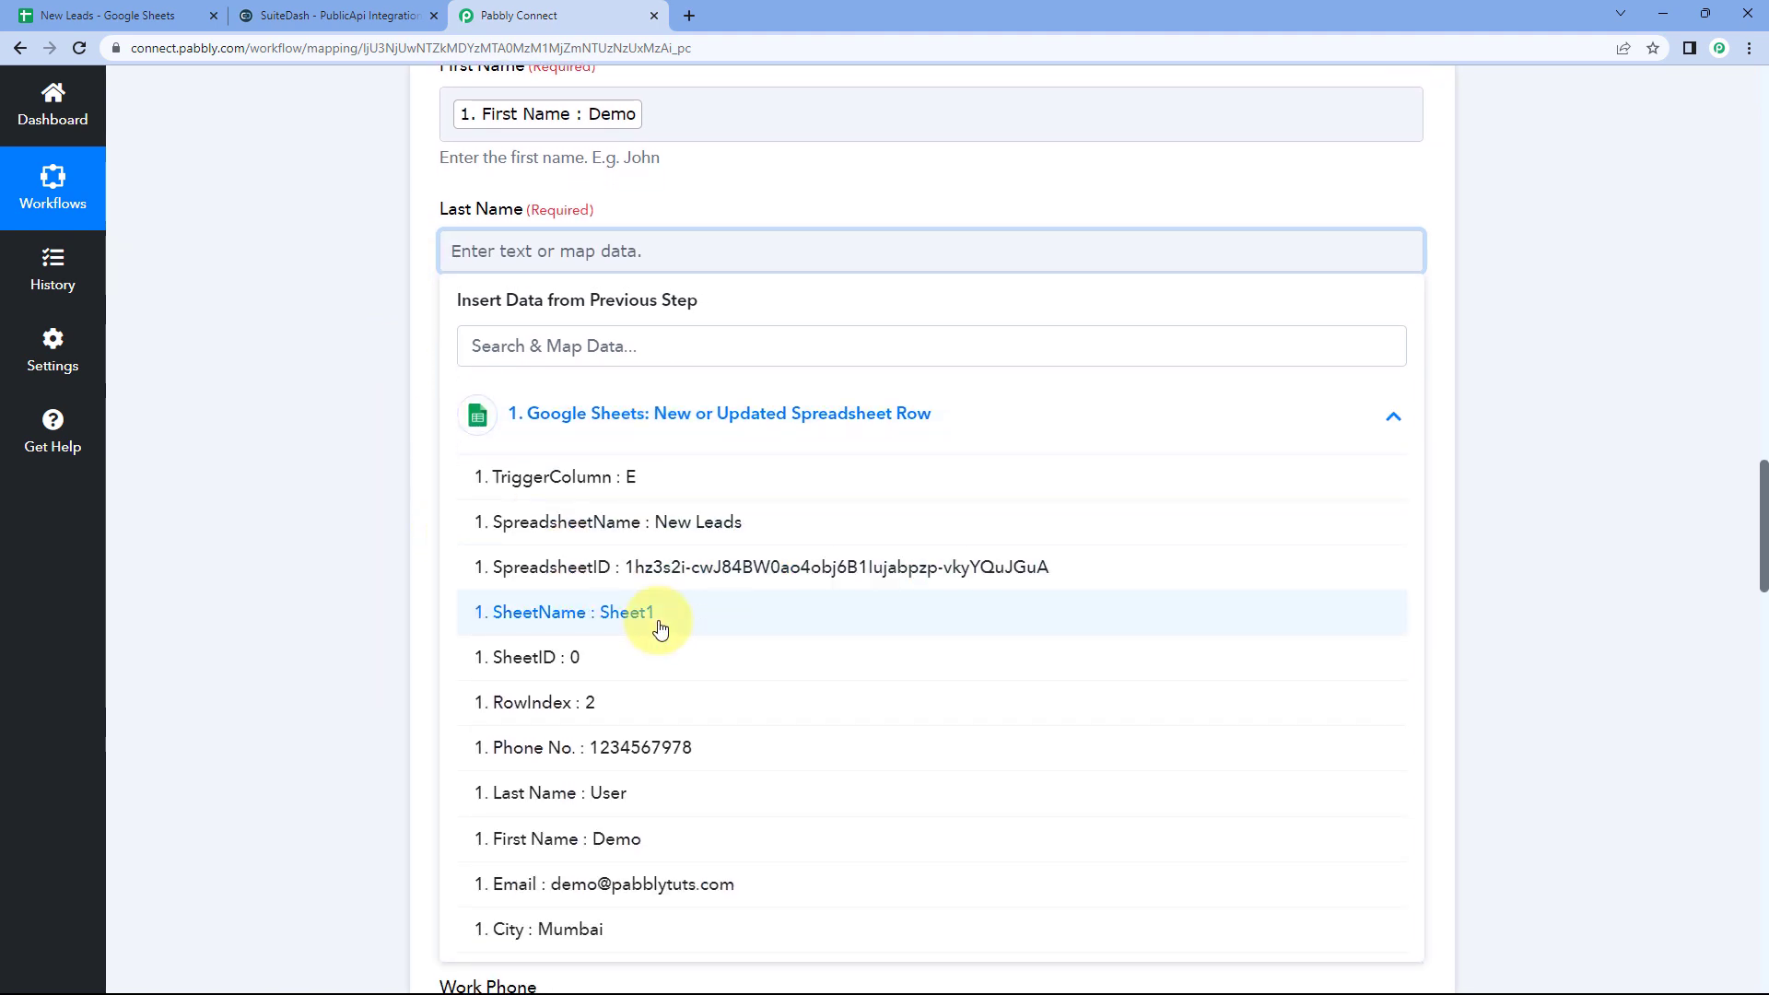
left_click(594, 811)
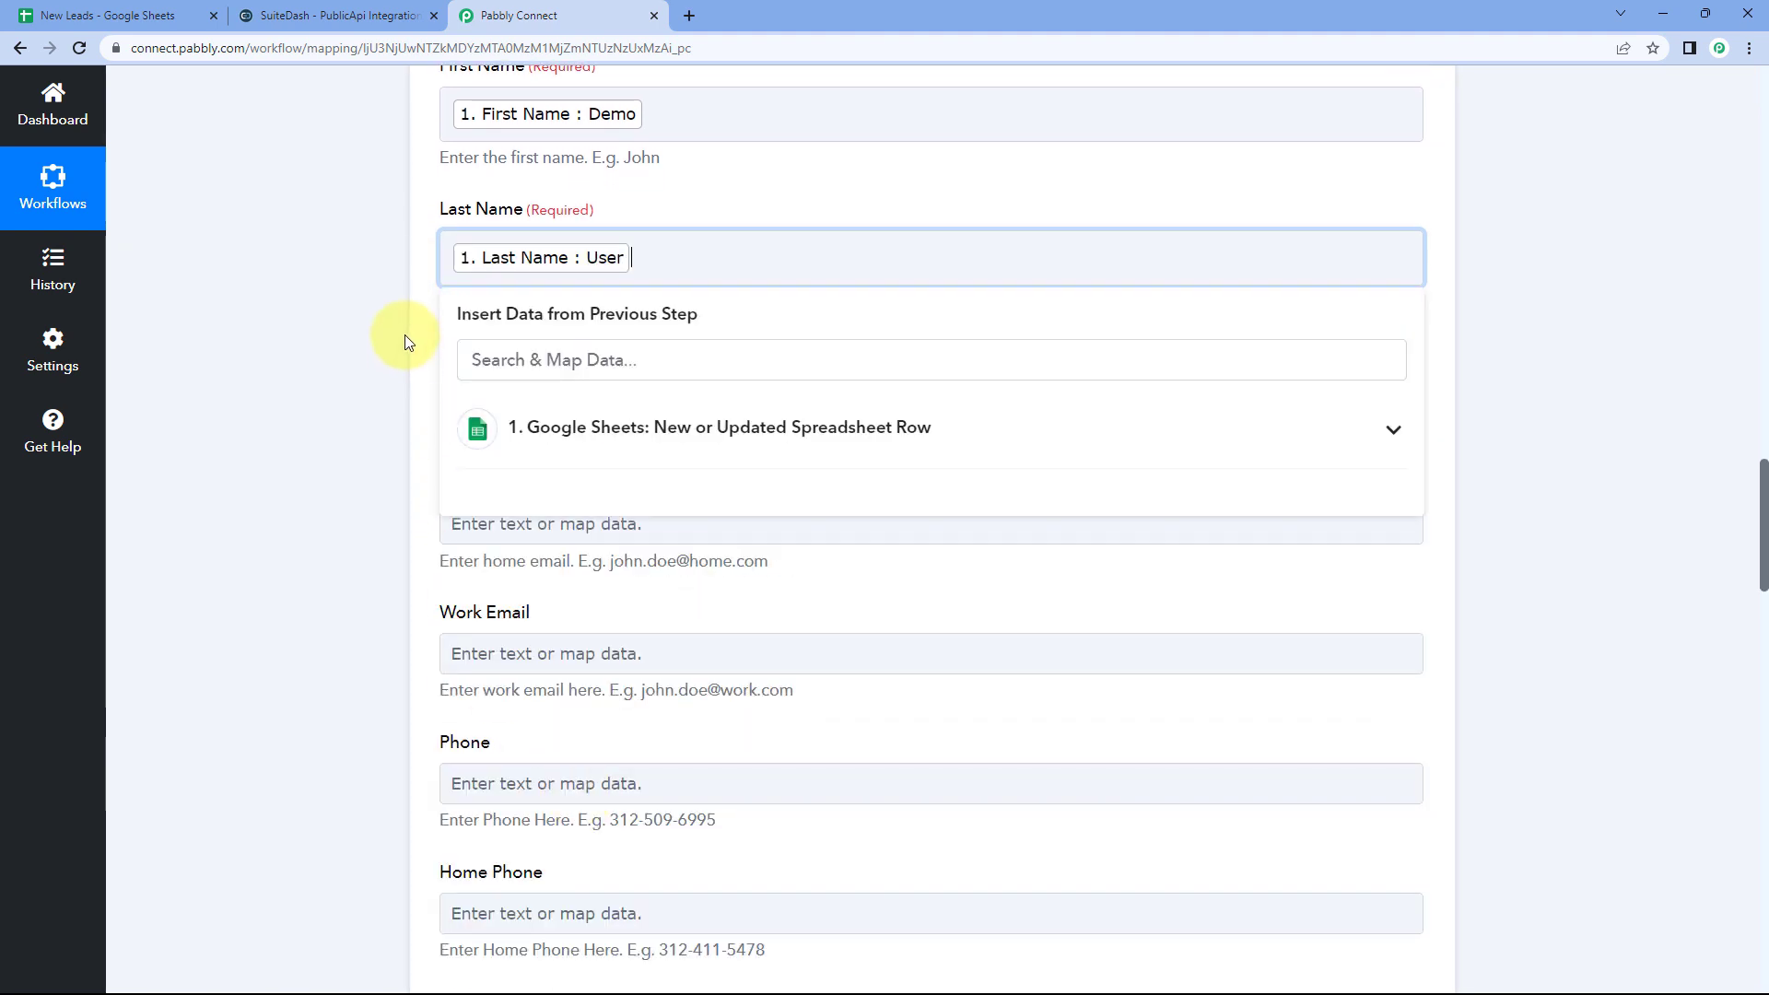
left_click(406, 335)
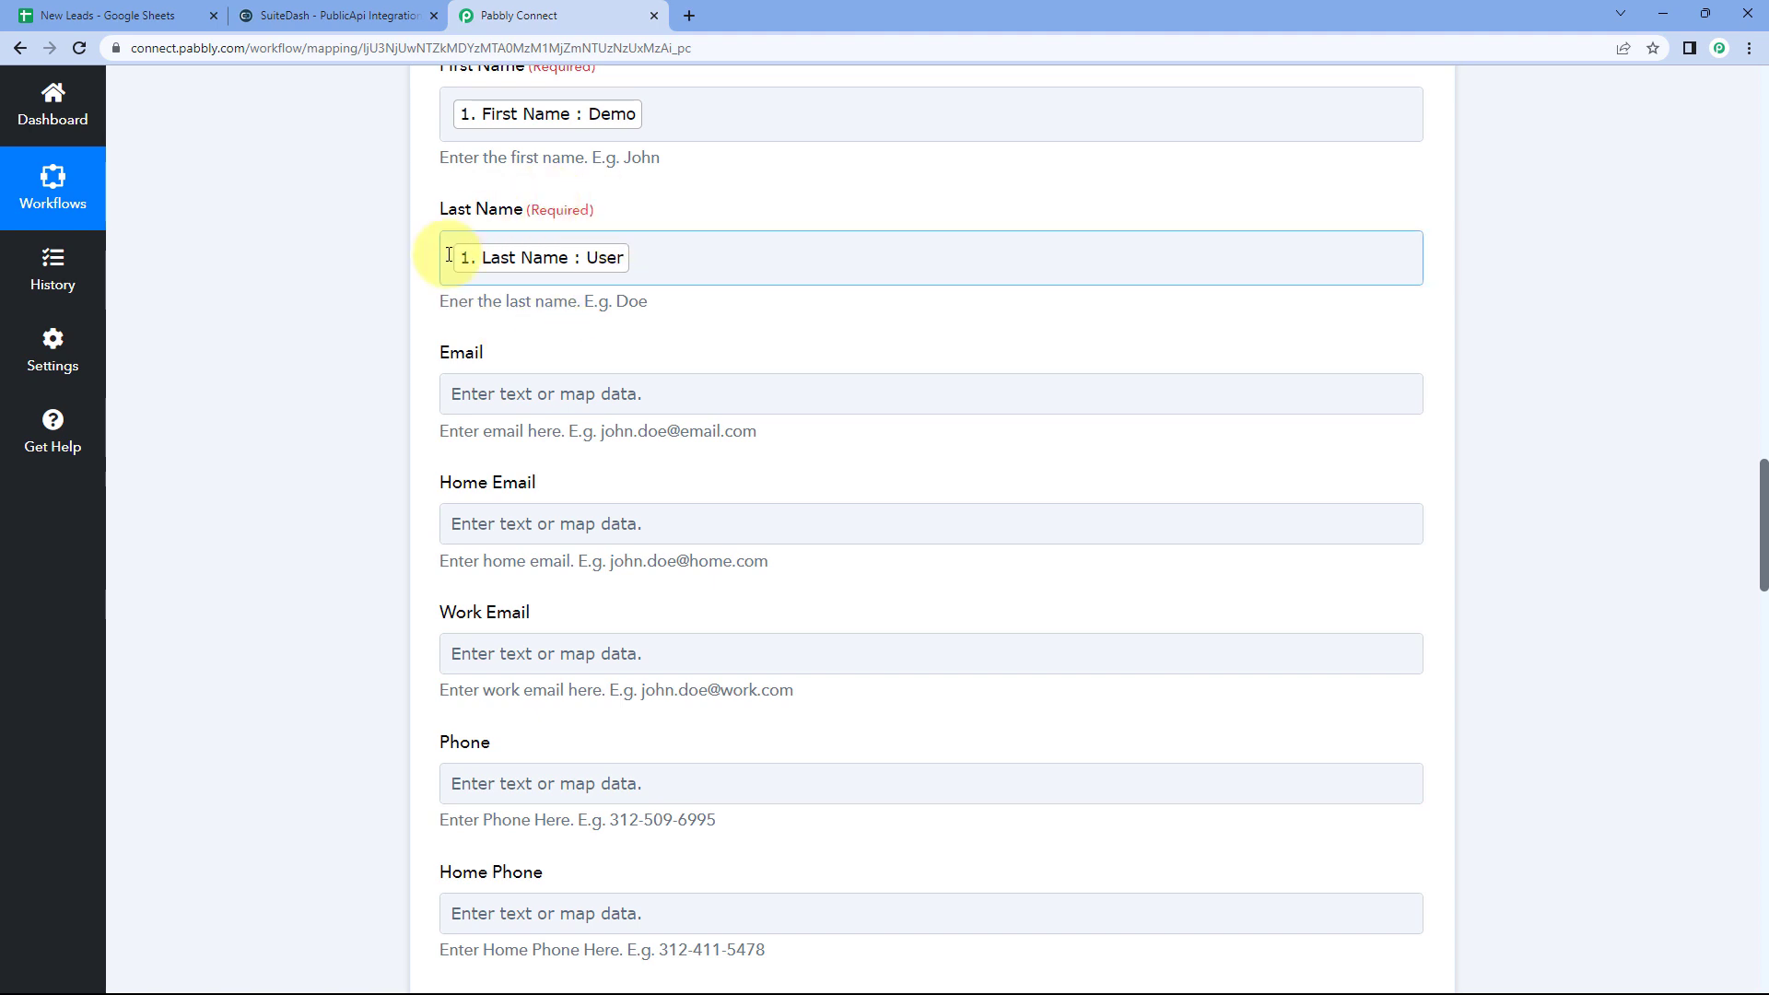
scroll(452, 244, "down", 2)
left_click(551, 207)
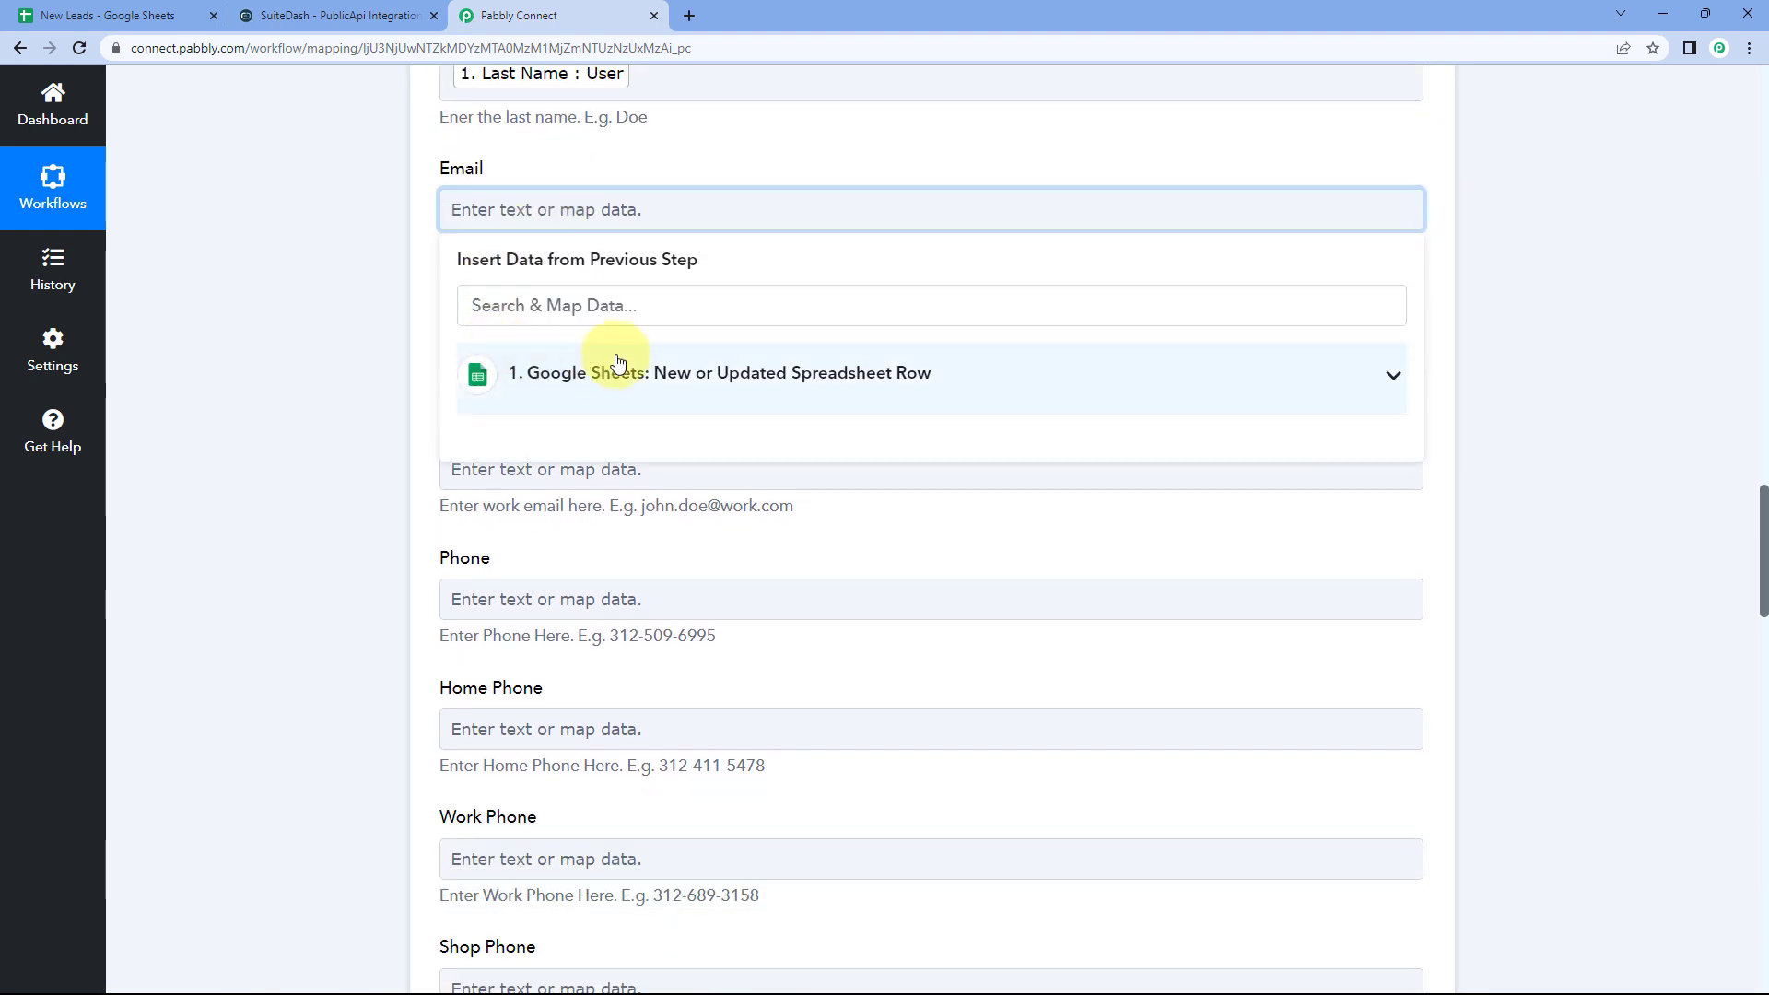
left_click(612, 365)
left_click(610, 845)
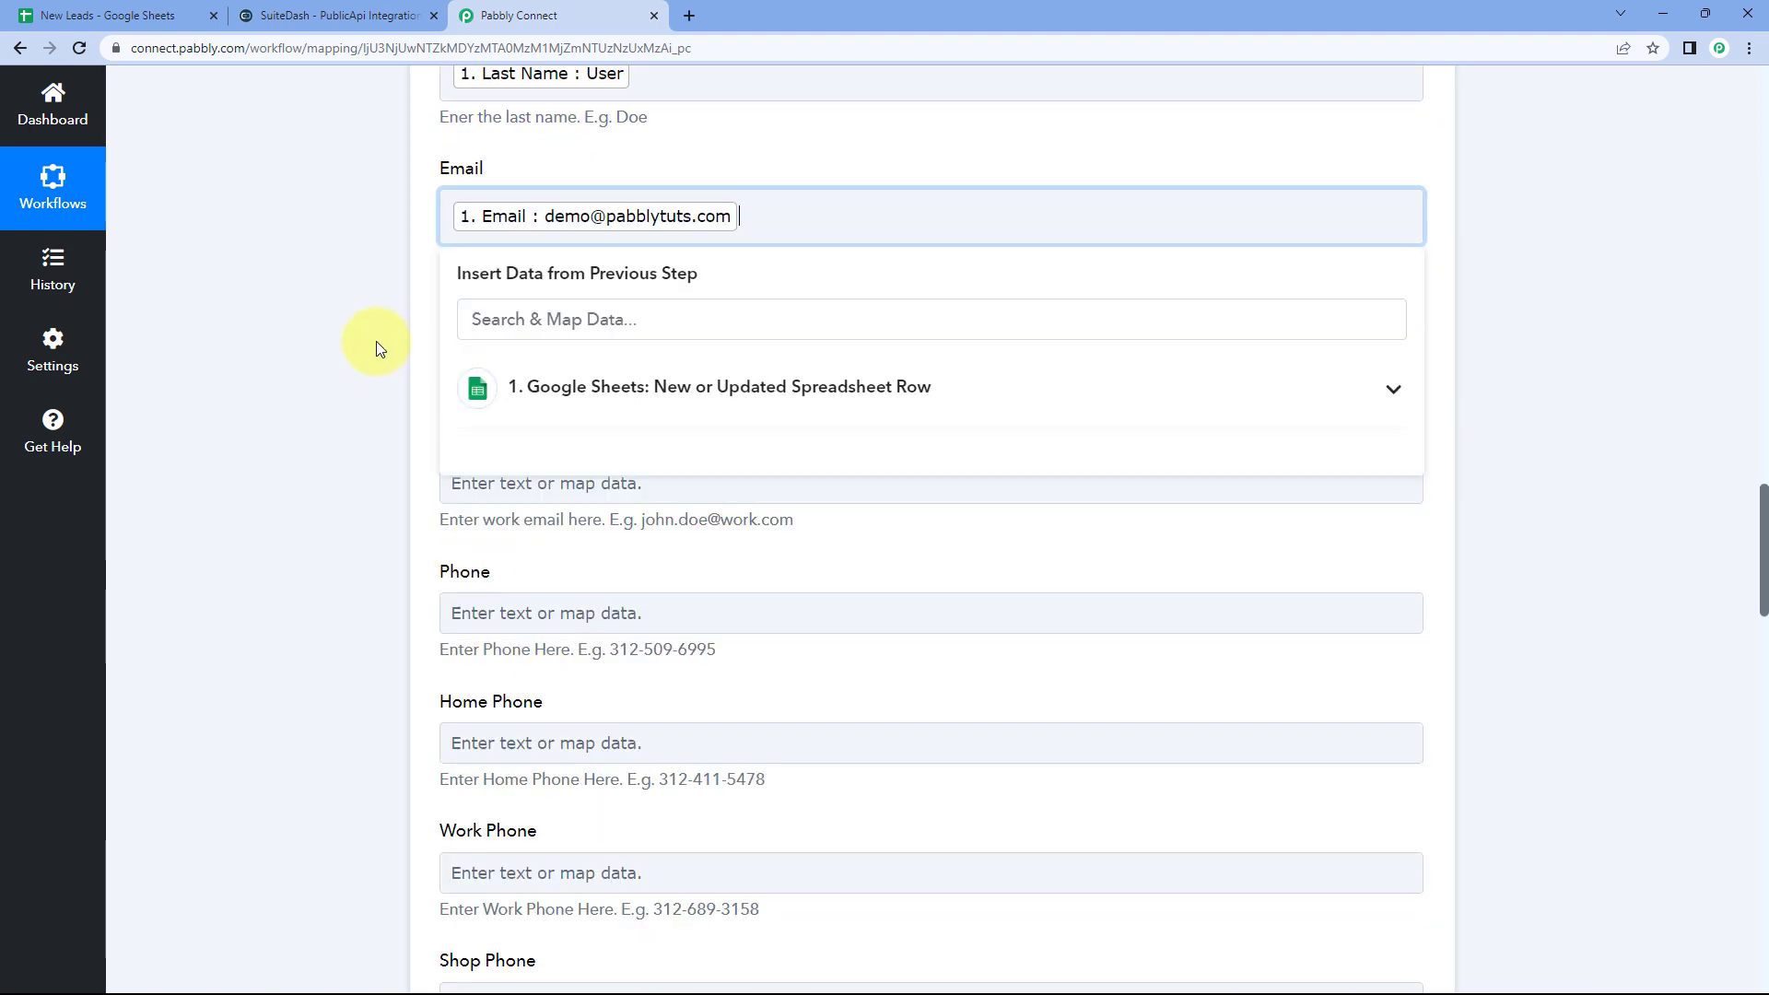
left_click(378, 345)
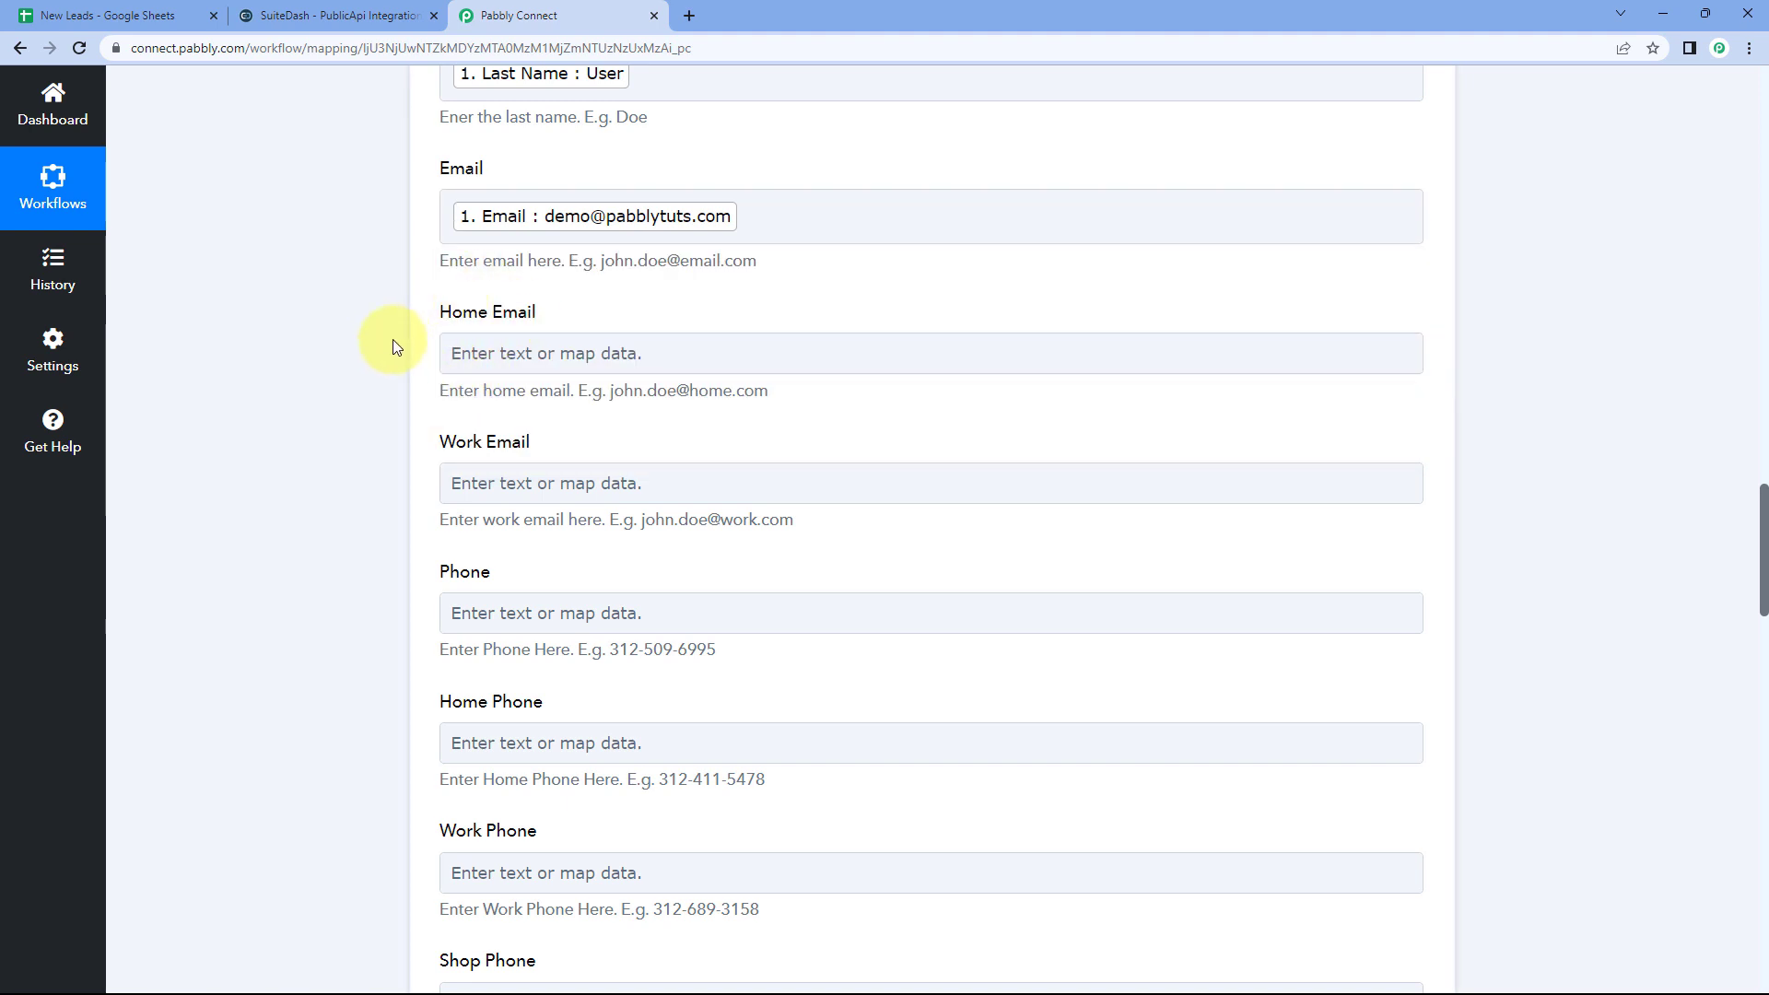
Step: Review the remaining optional contact fields against the New Leads spreadsheet columns
scroll(531, 436, "down", 2)
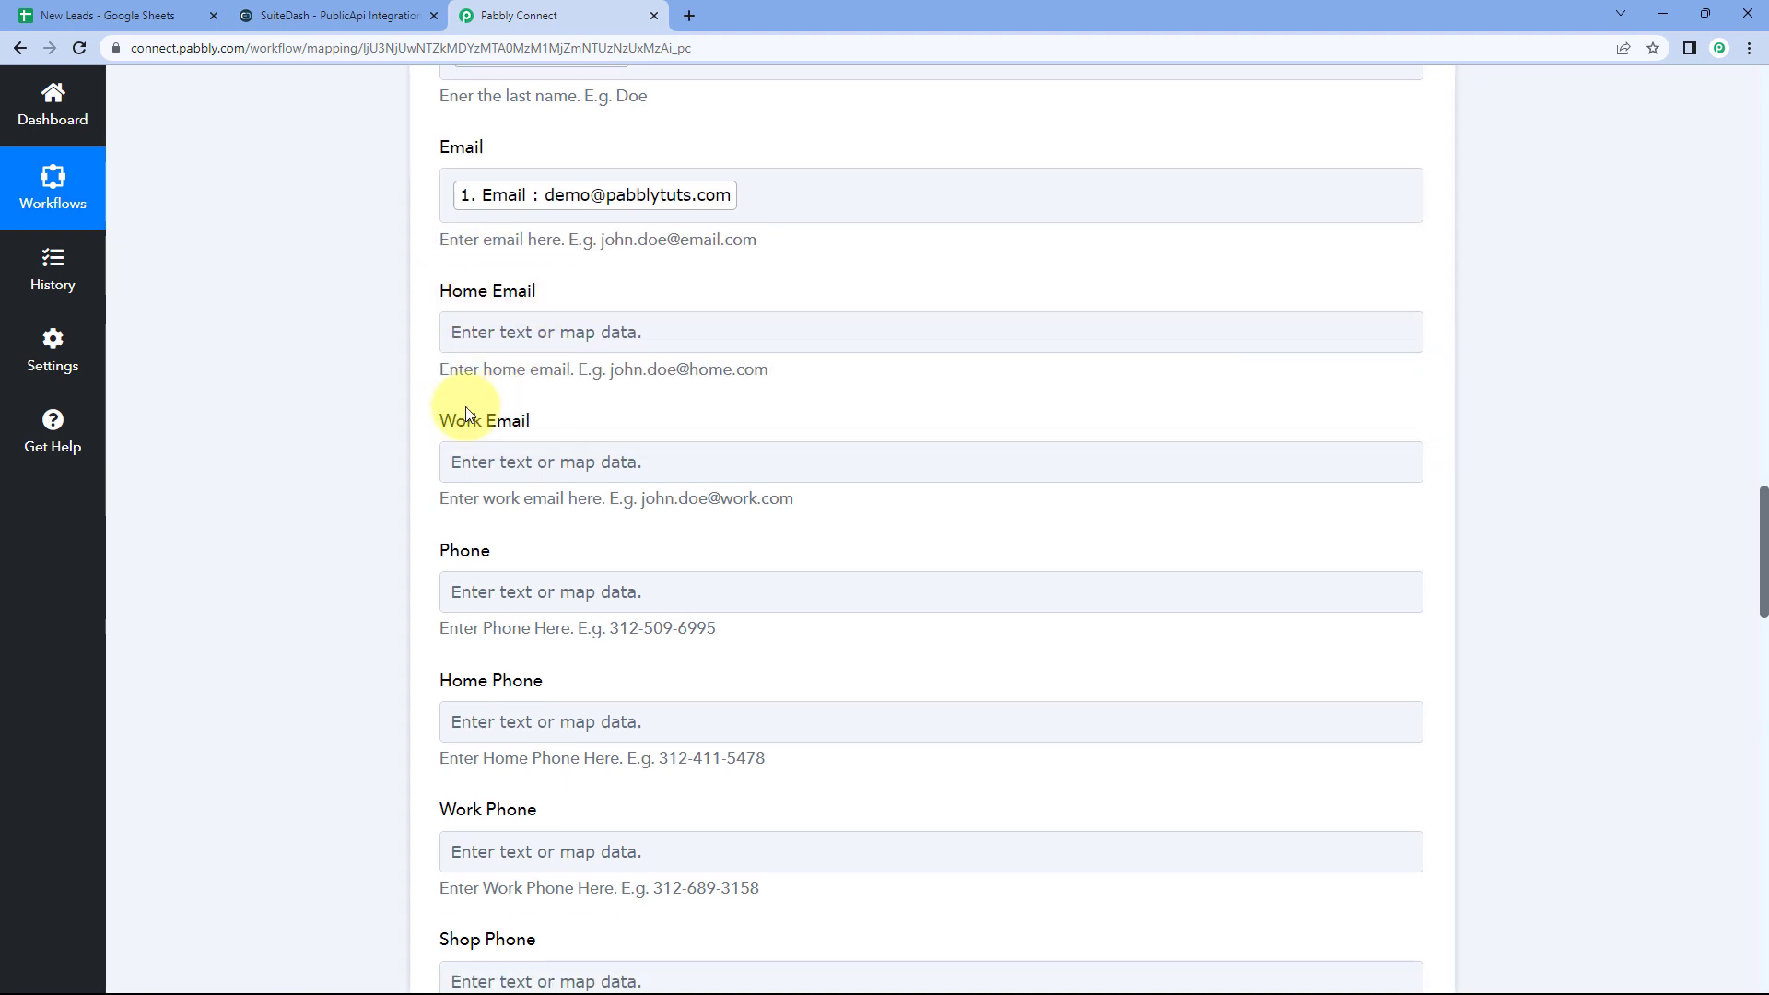
scroll(516, 507, "down", 2)
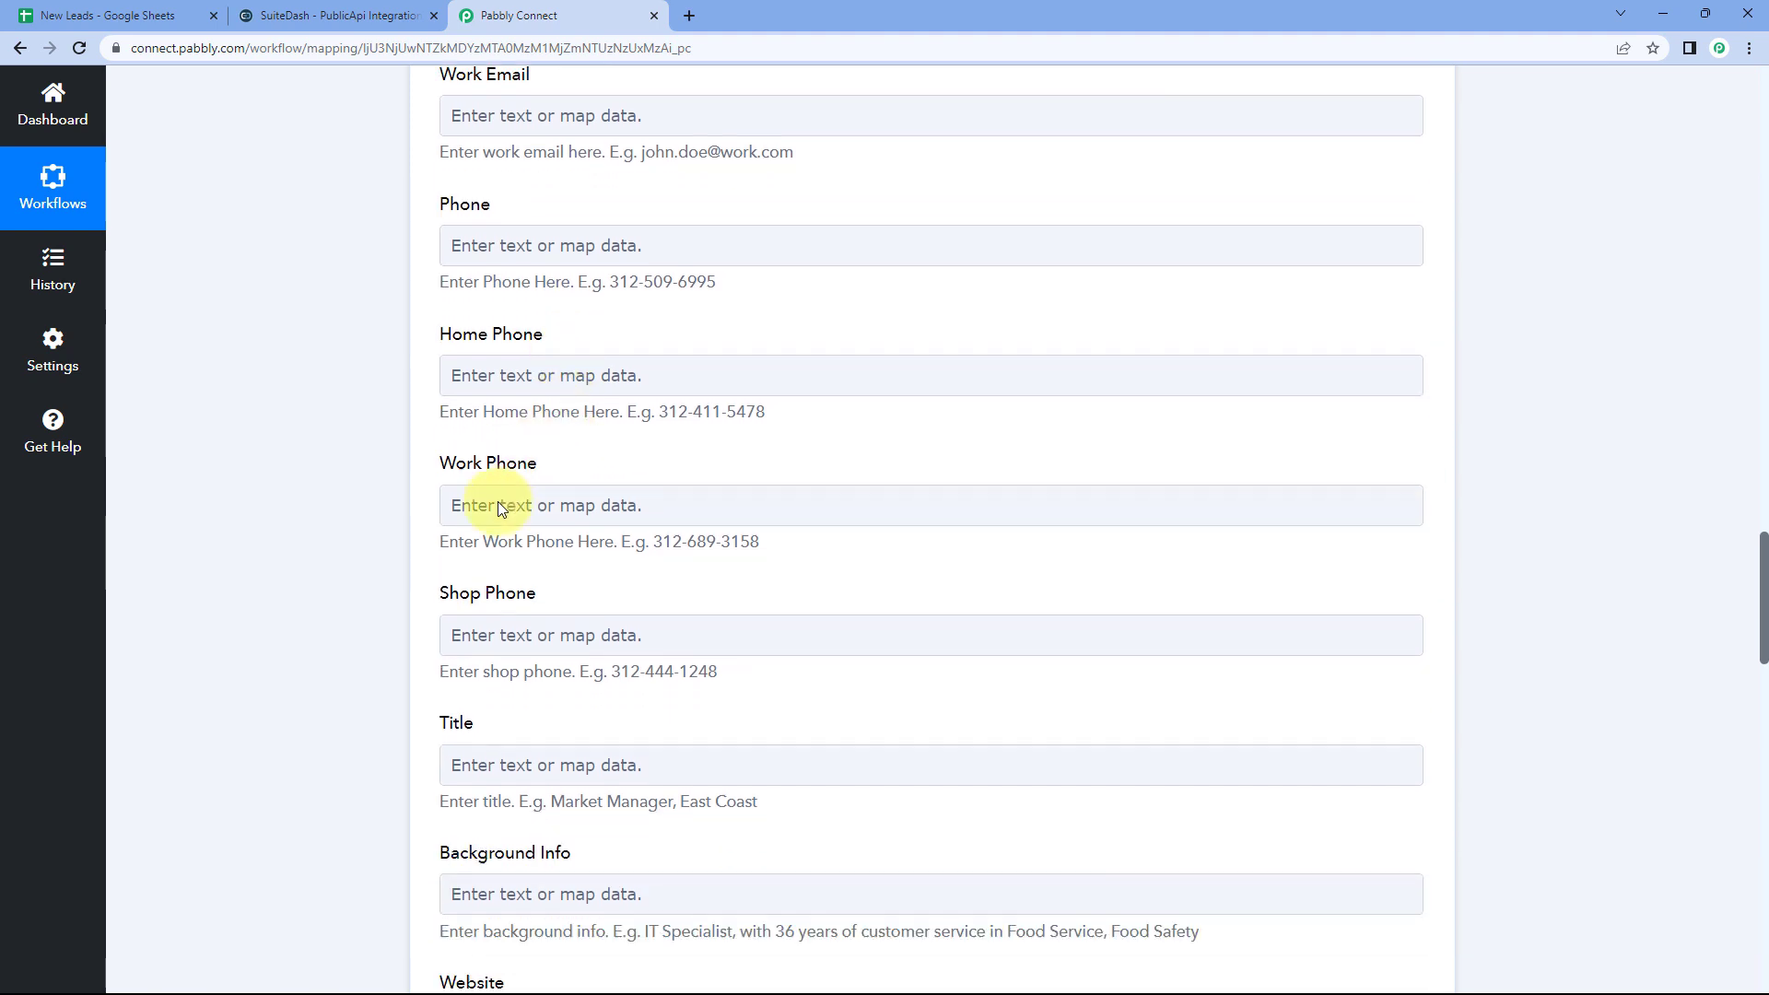
scroll(502, 461, "down", 1)
scroll(517, 368, "up", 3)
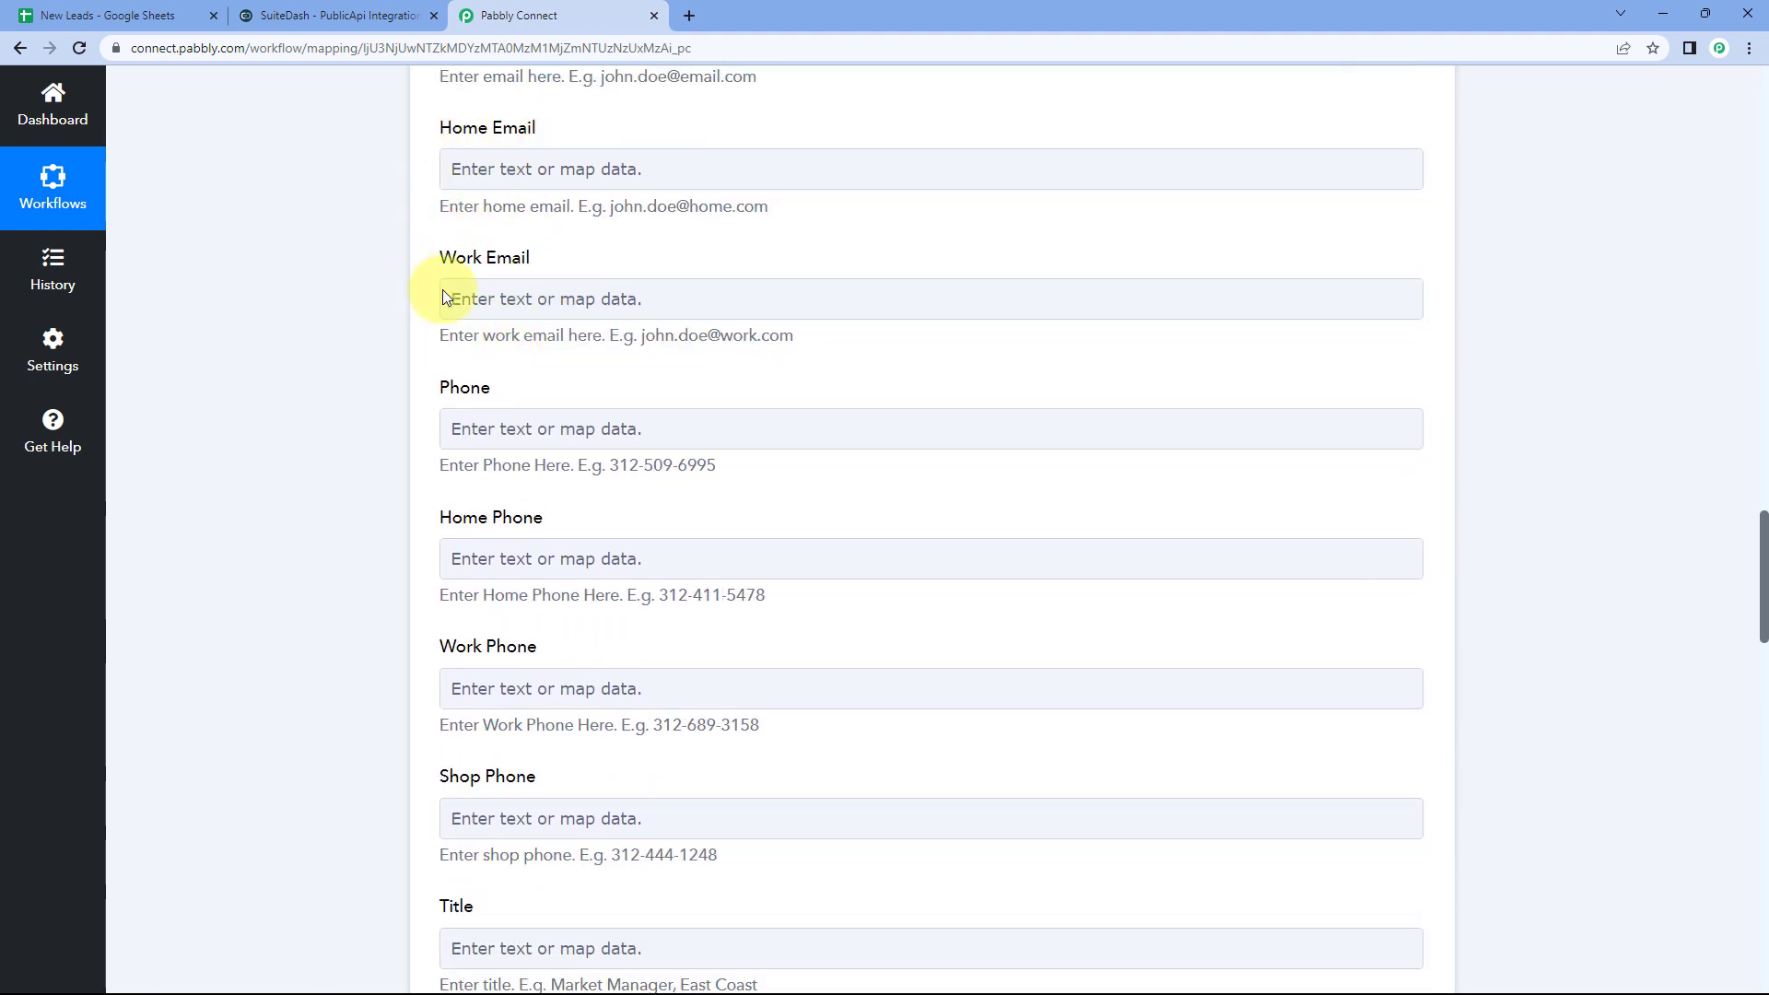
left_click(138, 16)
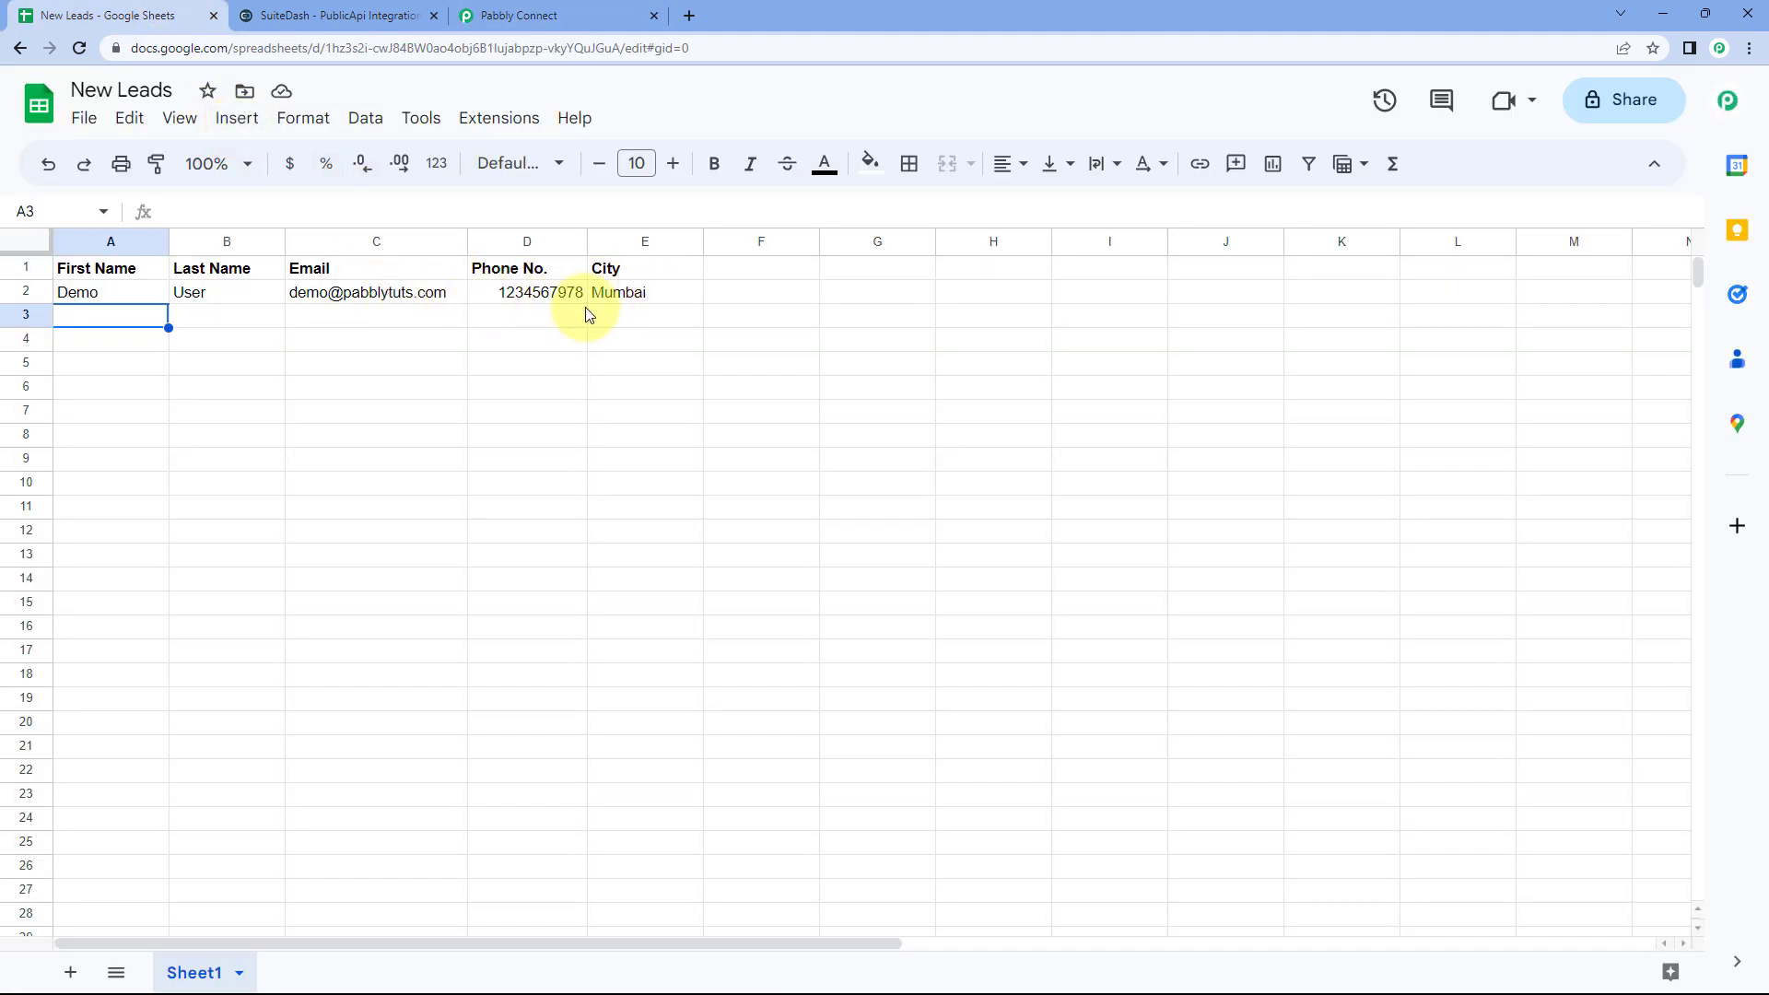
left_click(570, 9)
scroll(559, 216, "up", 1)
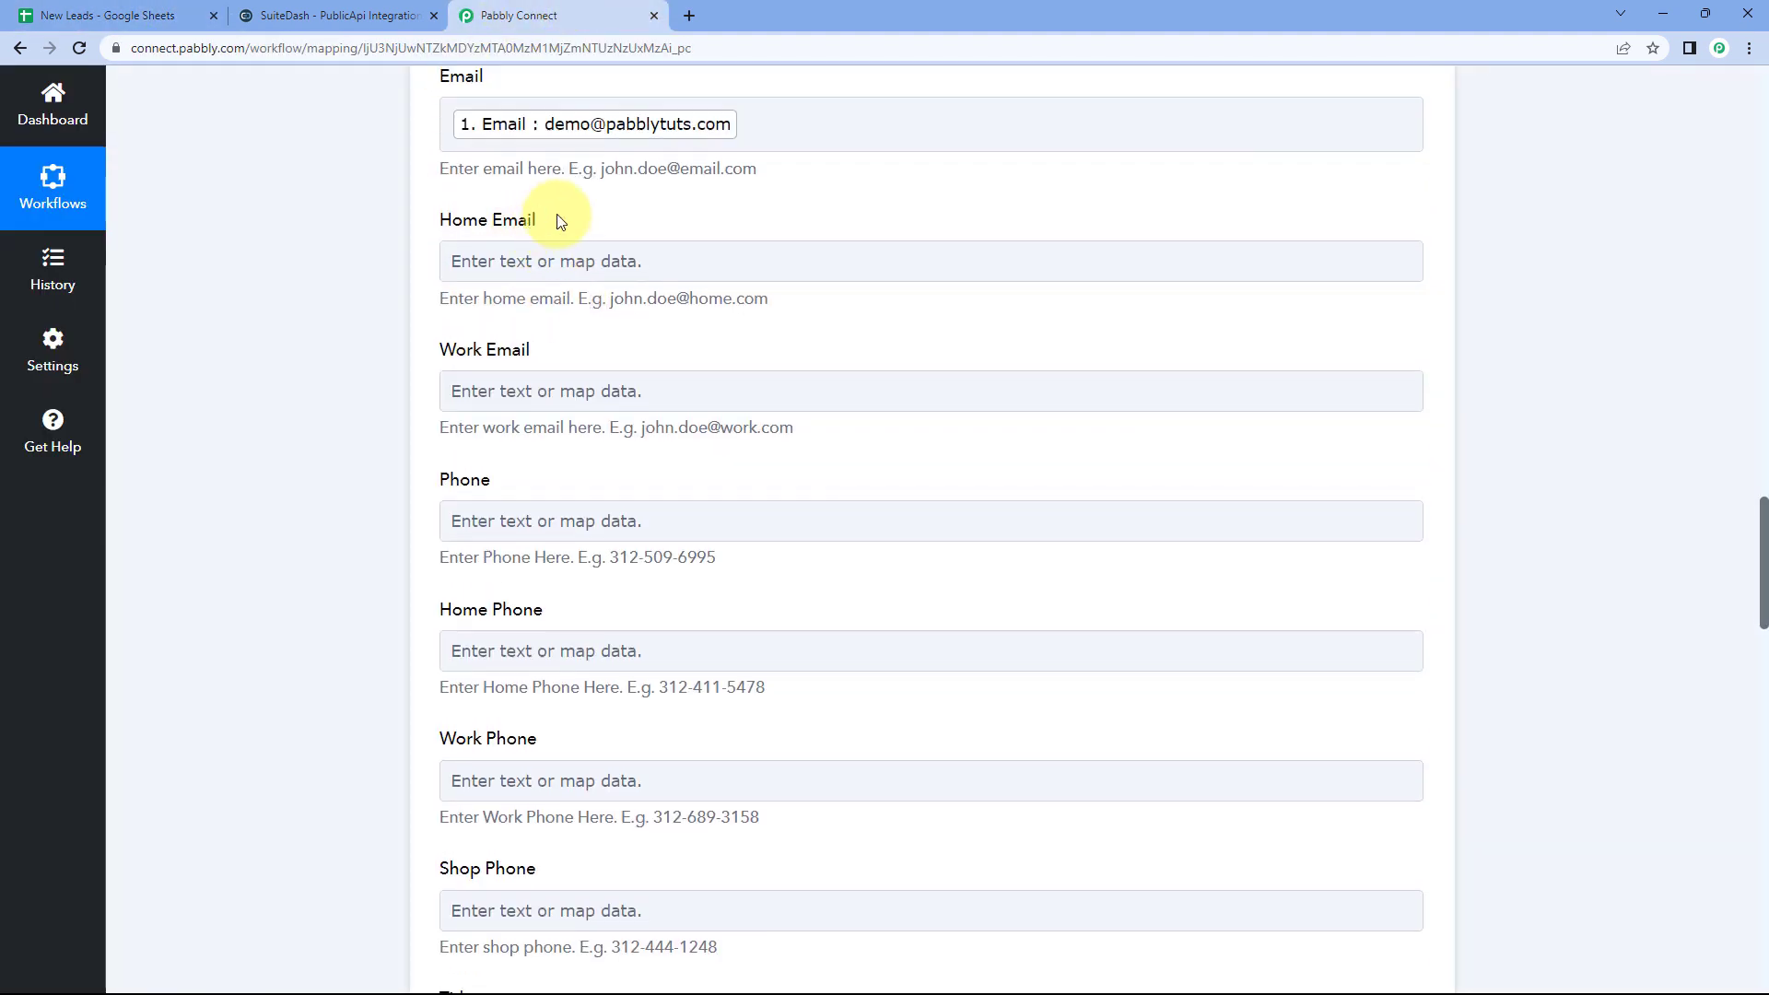
scroll(544, 341, "down", 2)
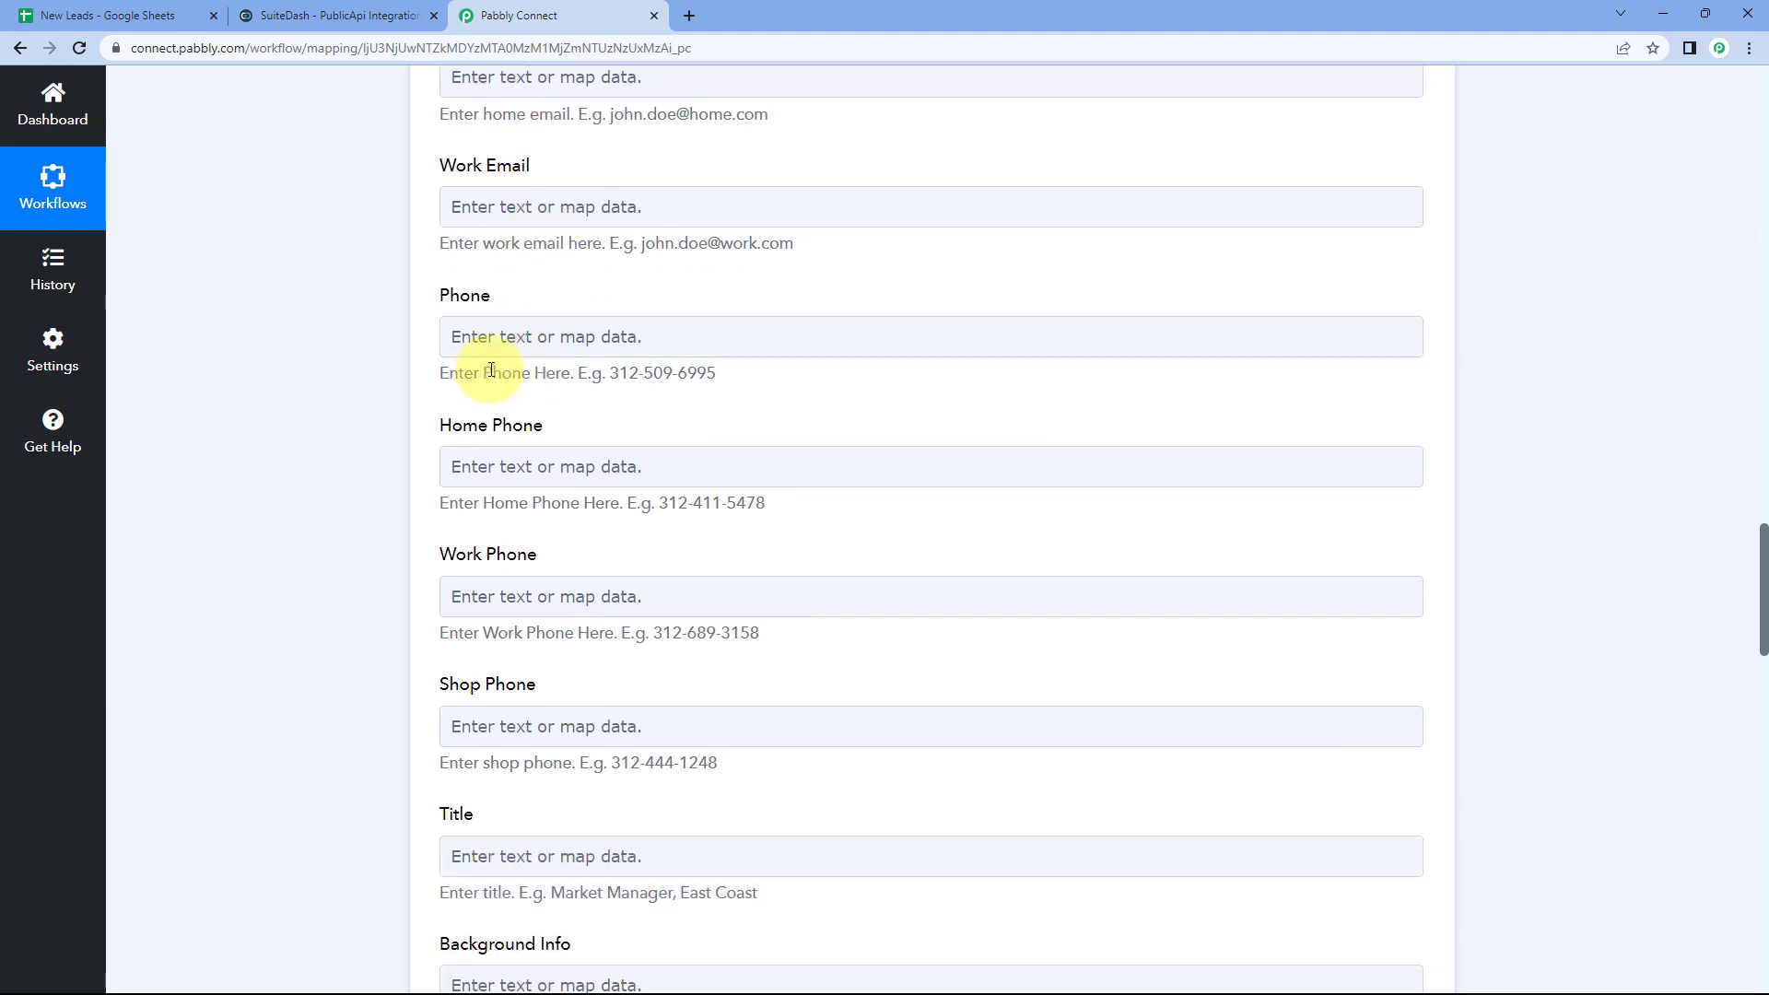
scroll(491, 369, "down", 3)
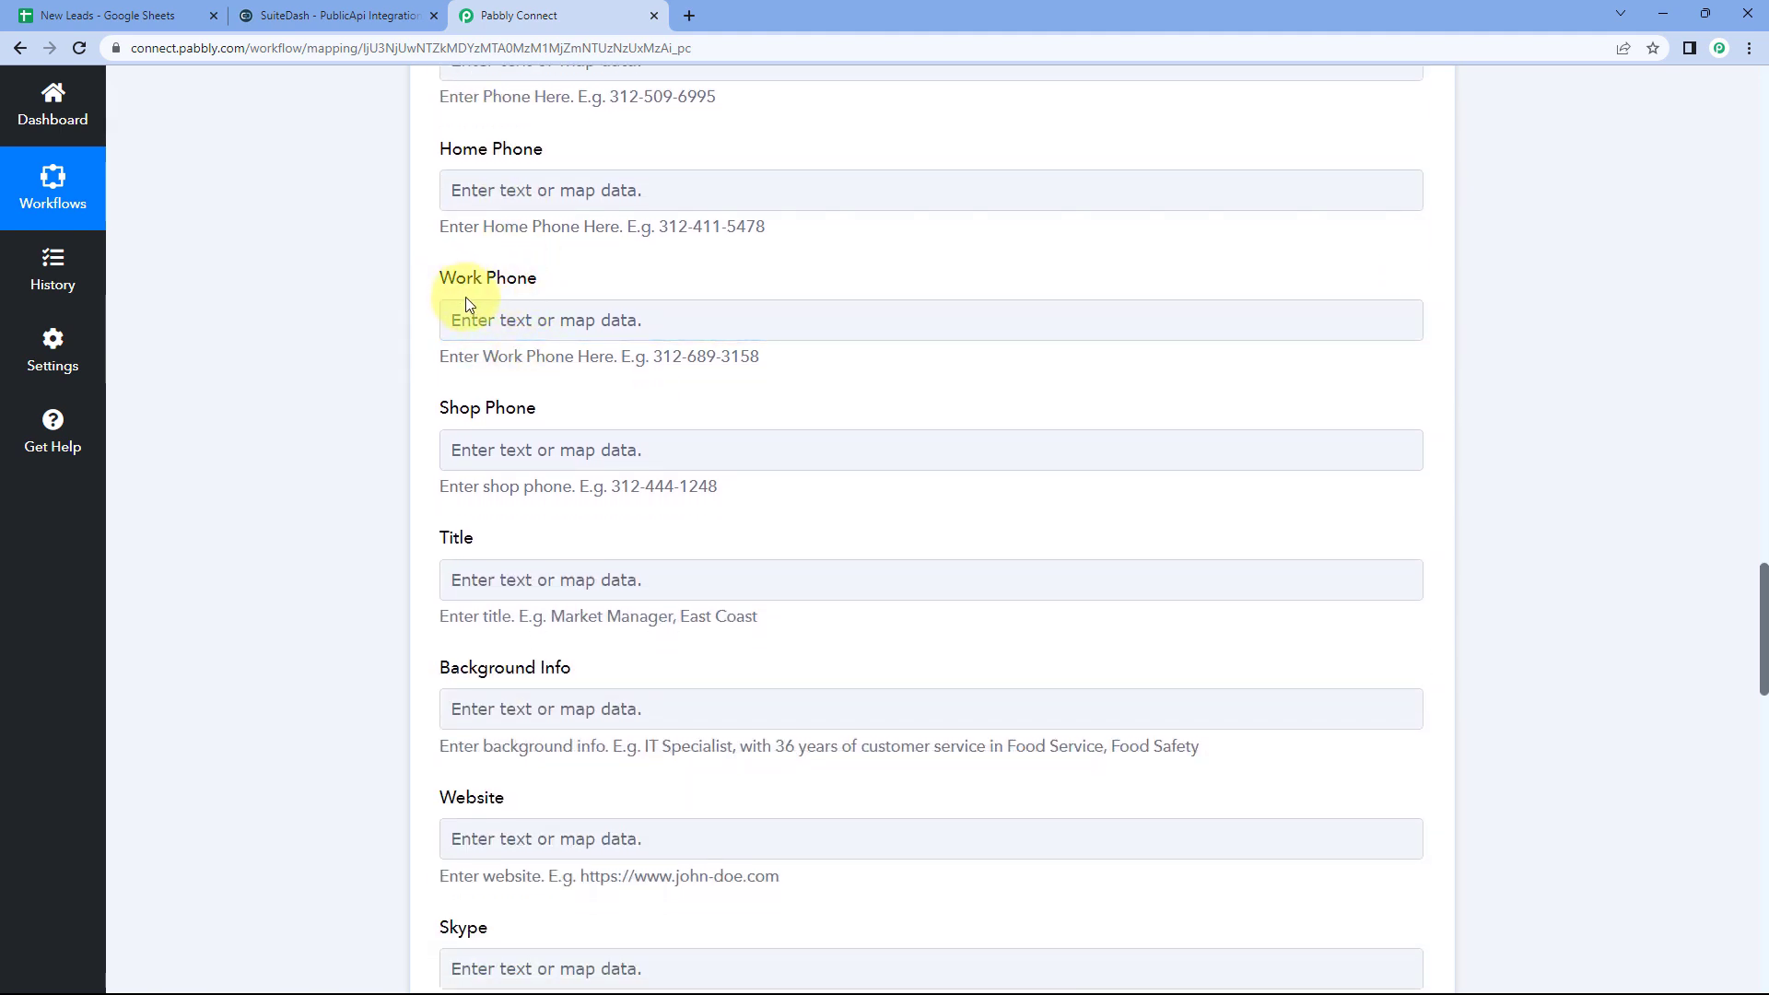
left_click(470, 180)
scroll(495, 322, "down", 4)
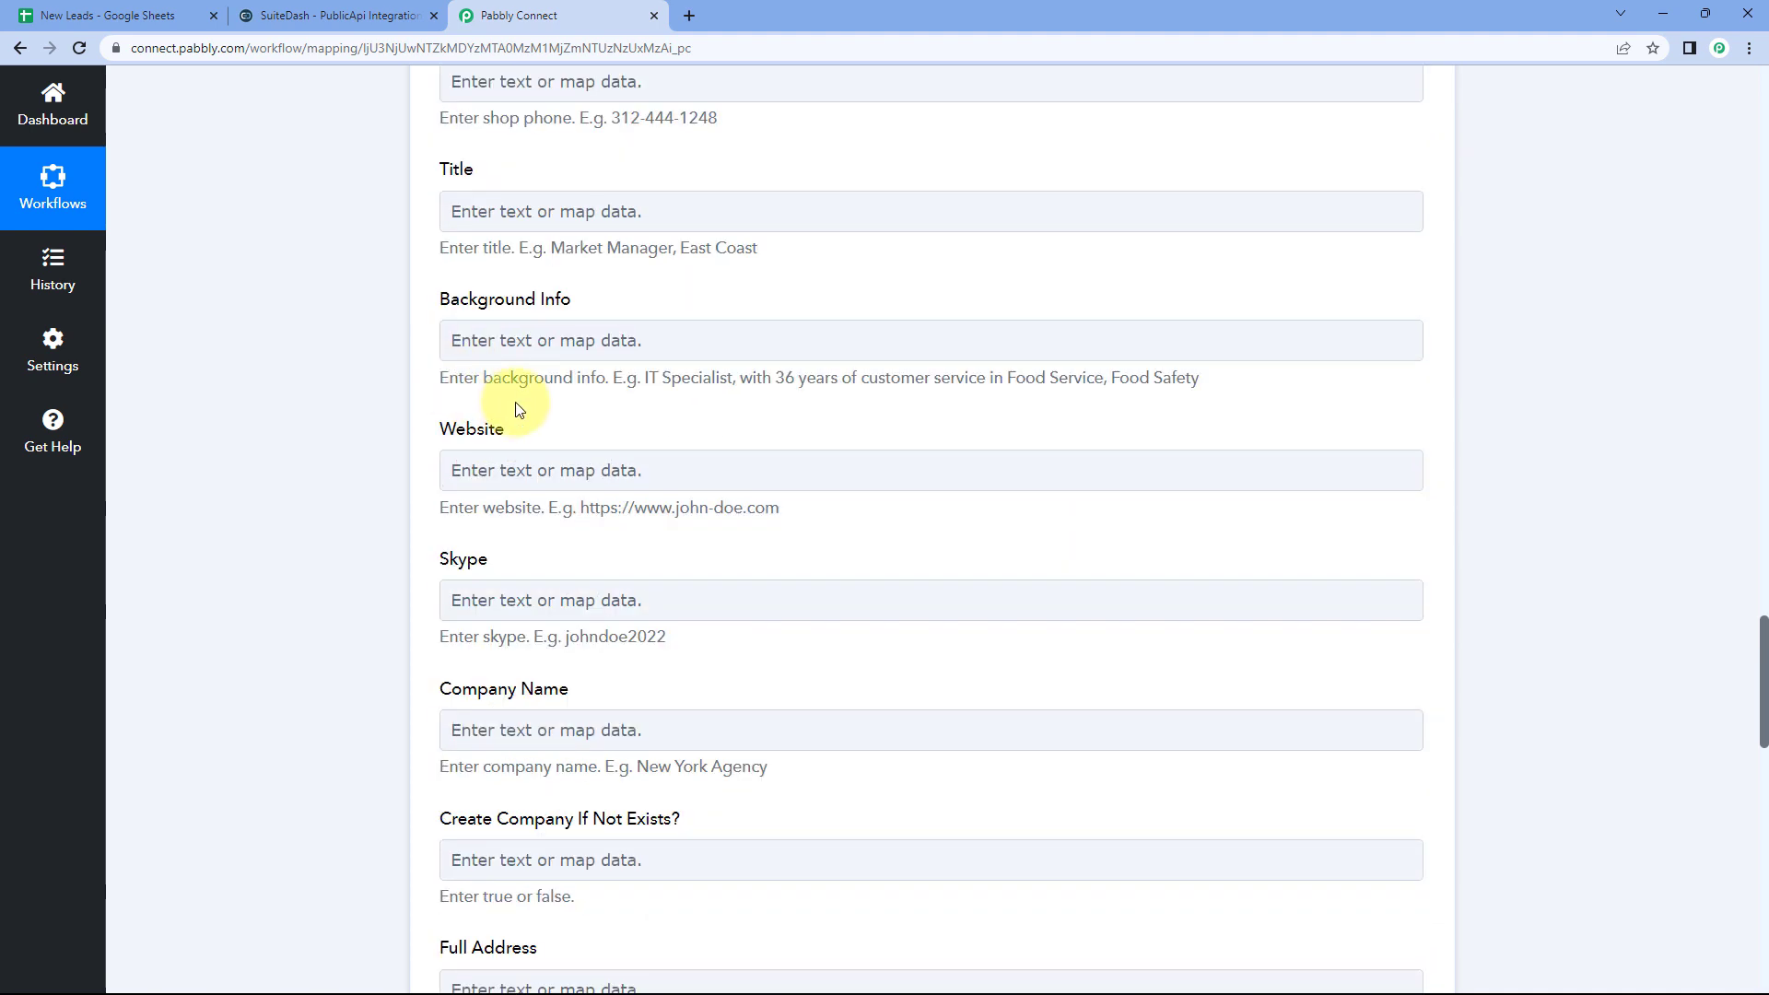
scroll(521, 408, "down", 6)
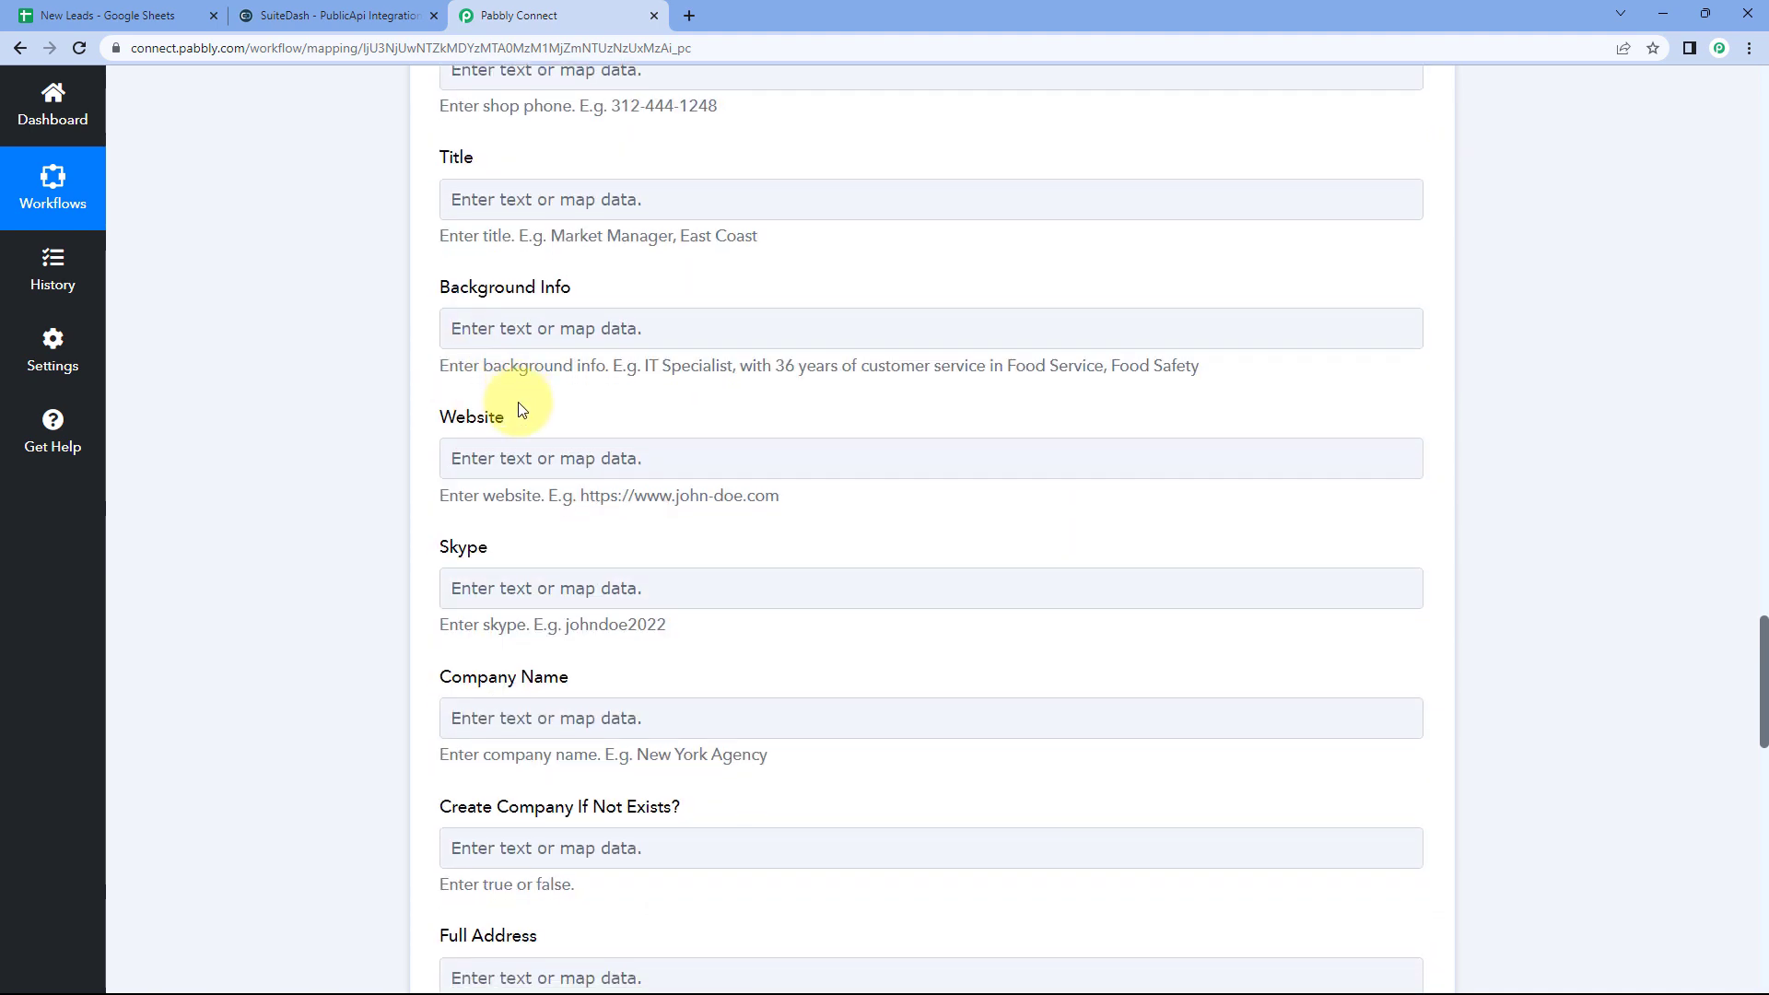
scroll(538, 377, "down", 7)
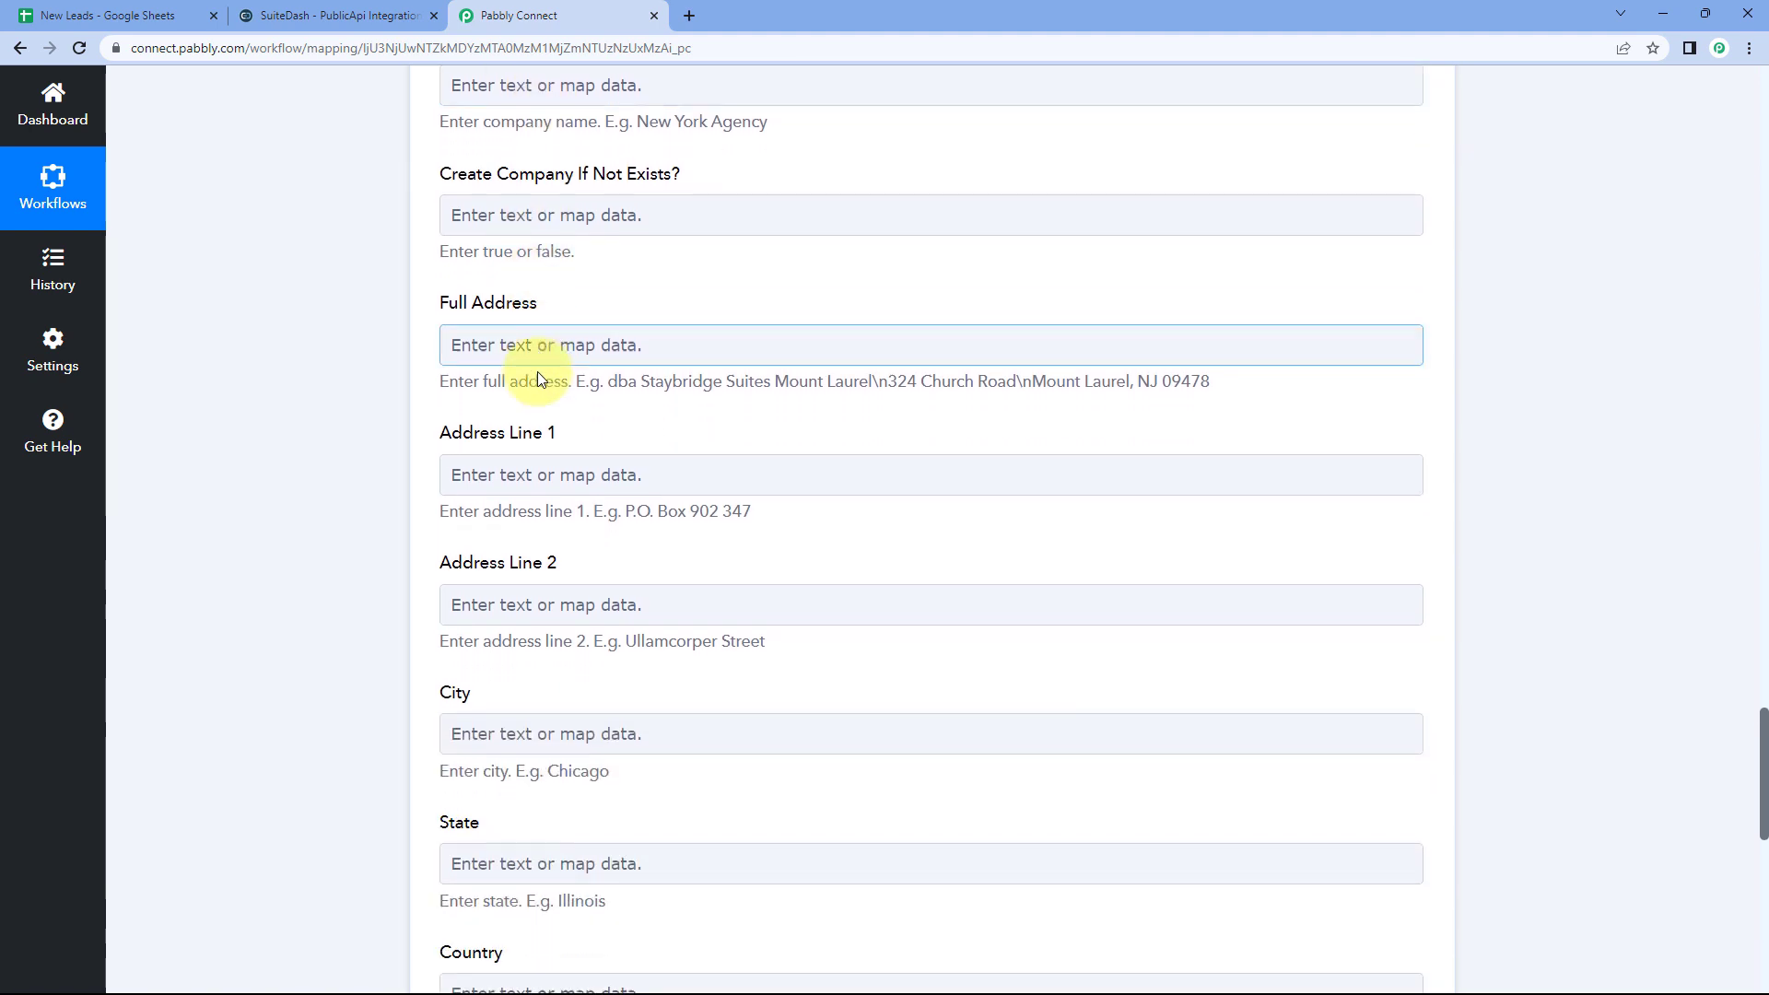
scroll(538, 380, "up", 4)
scroll(538, 373, "up", 11)
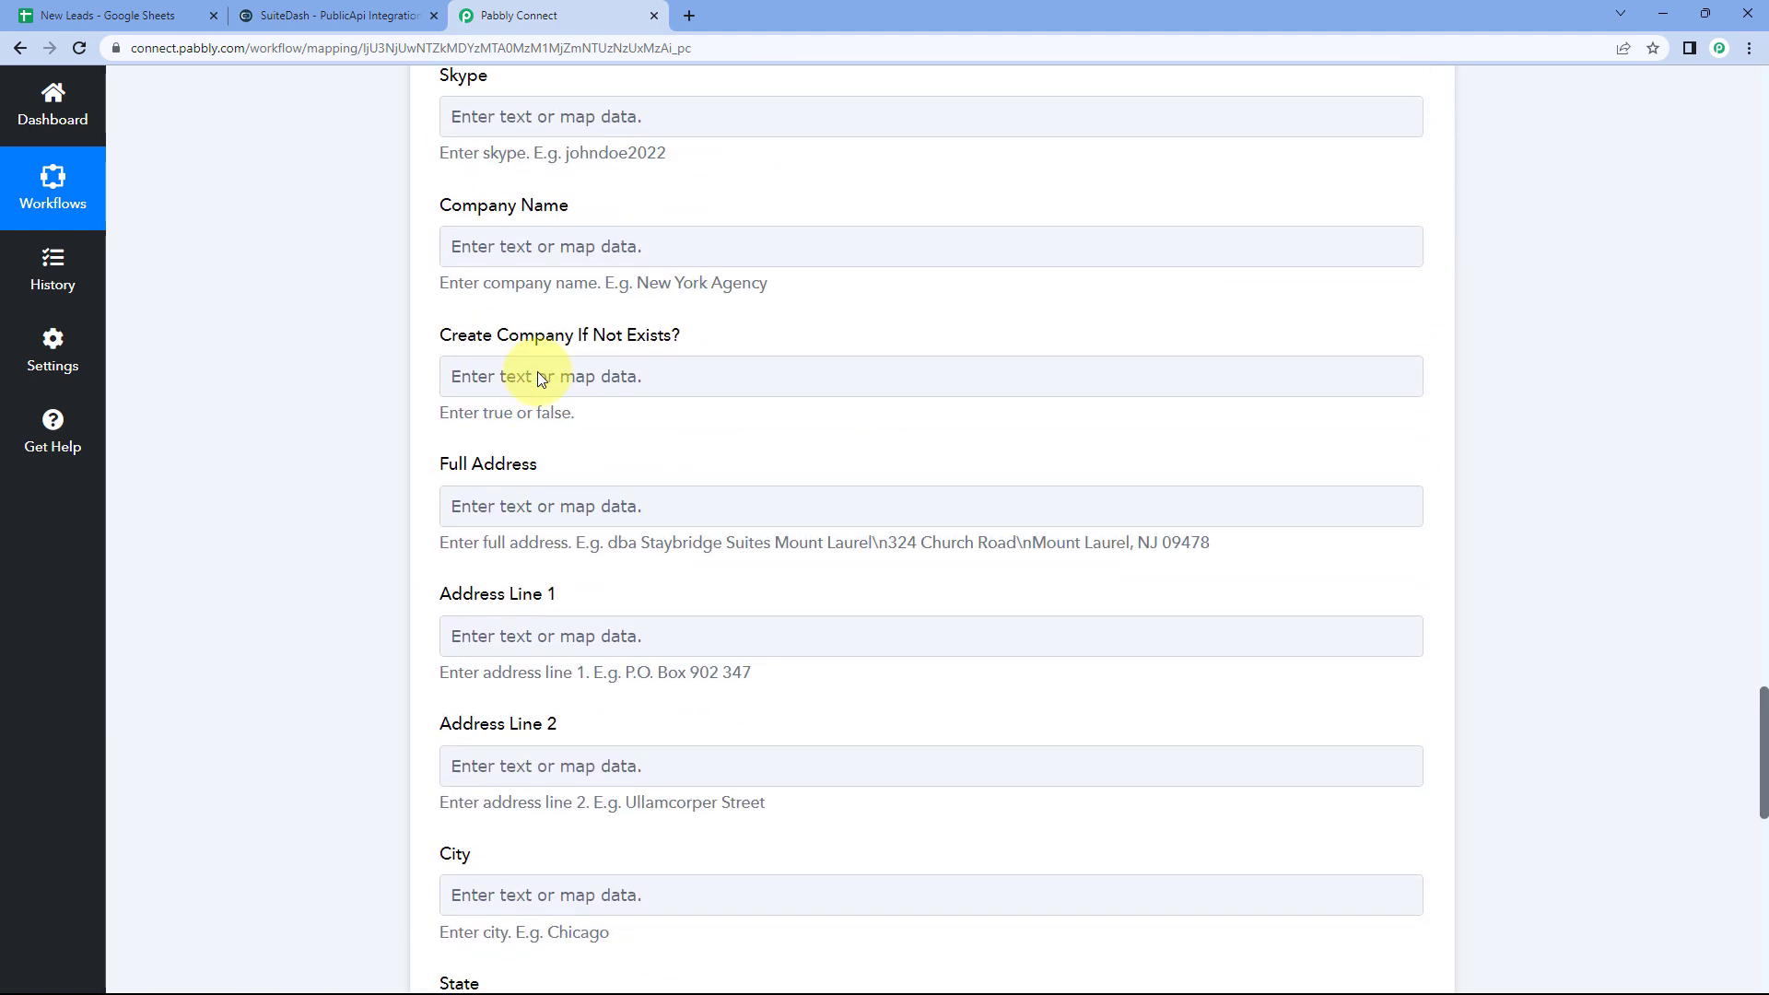
scroll(558, 317, "up", 4)
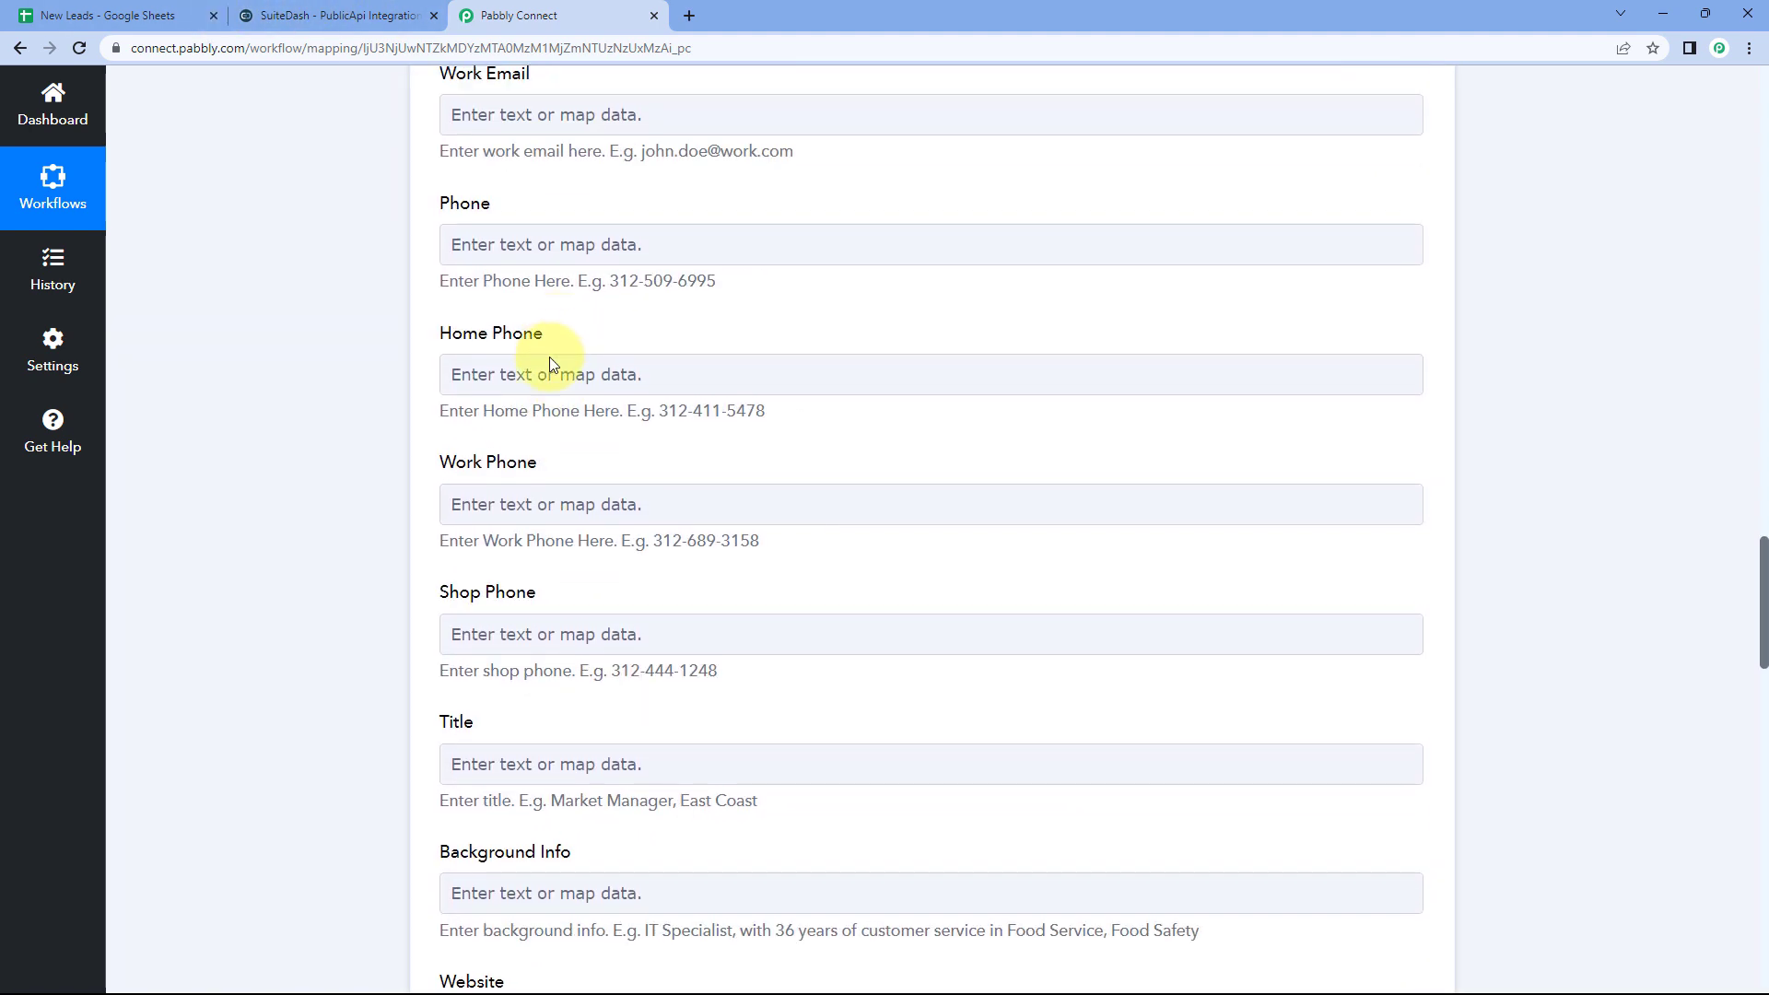
scroll(521, 317, "up", 1)
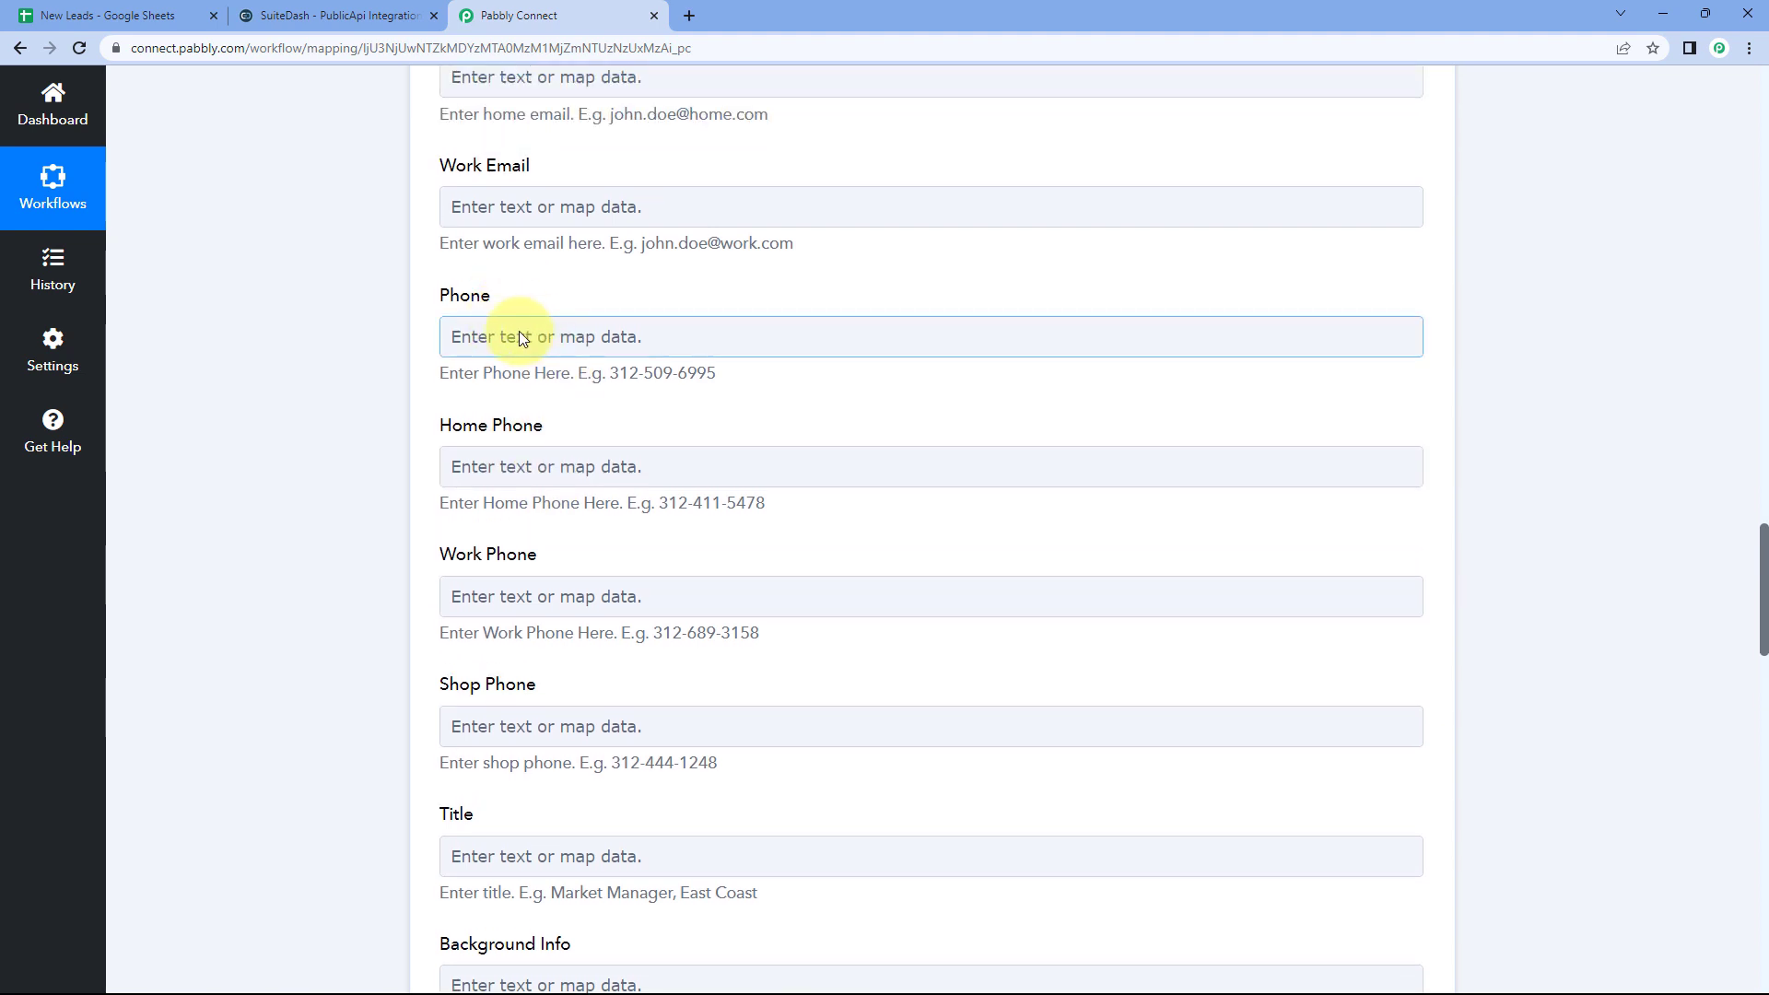
Step: Map the sheet's Phone No. value into the Phone field
left_click(518, 330)
left_click(632, 502)
scroll(631, 628, "down", 1)
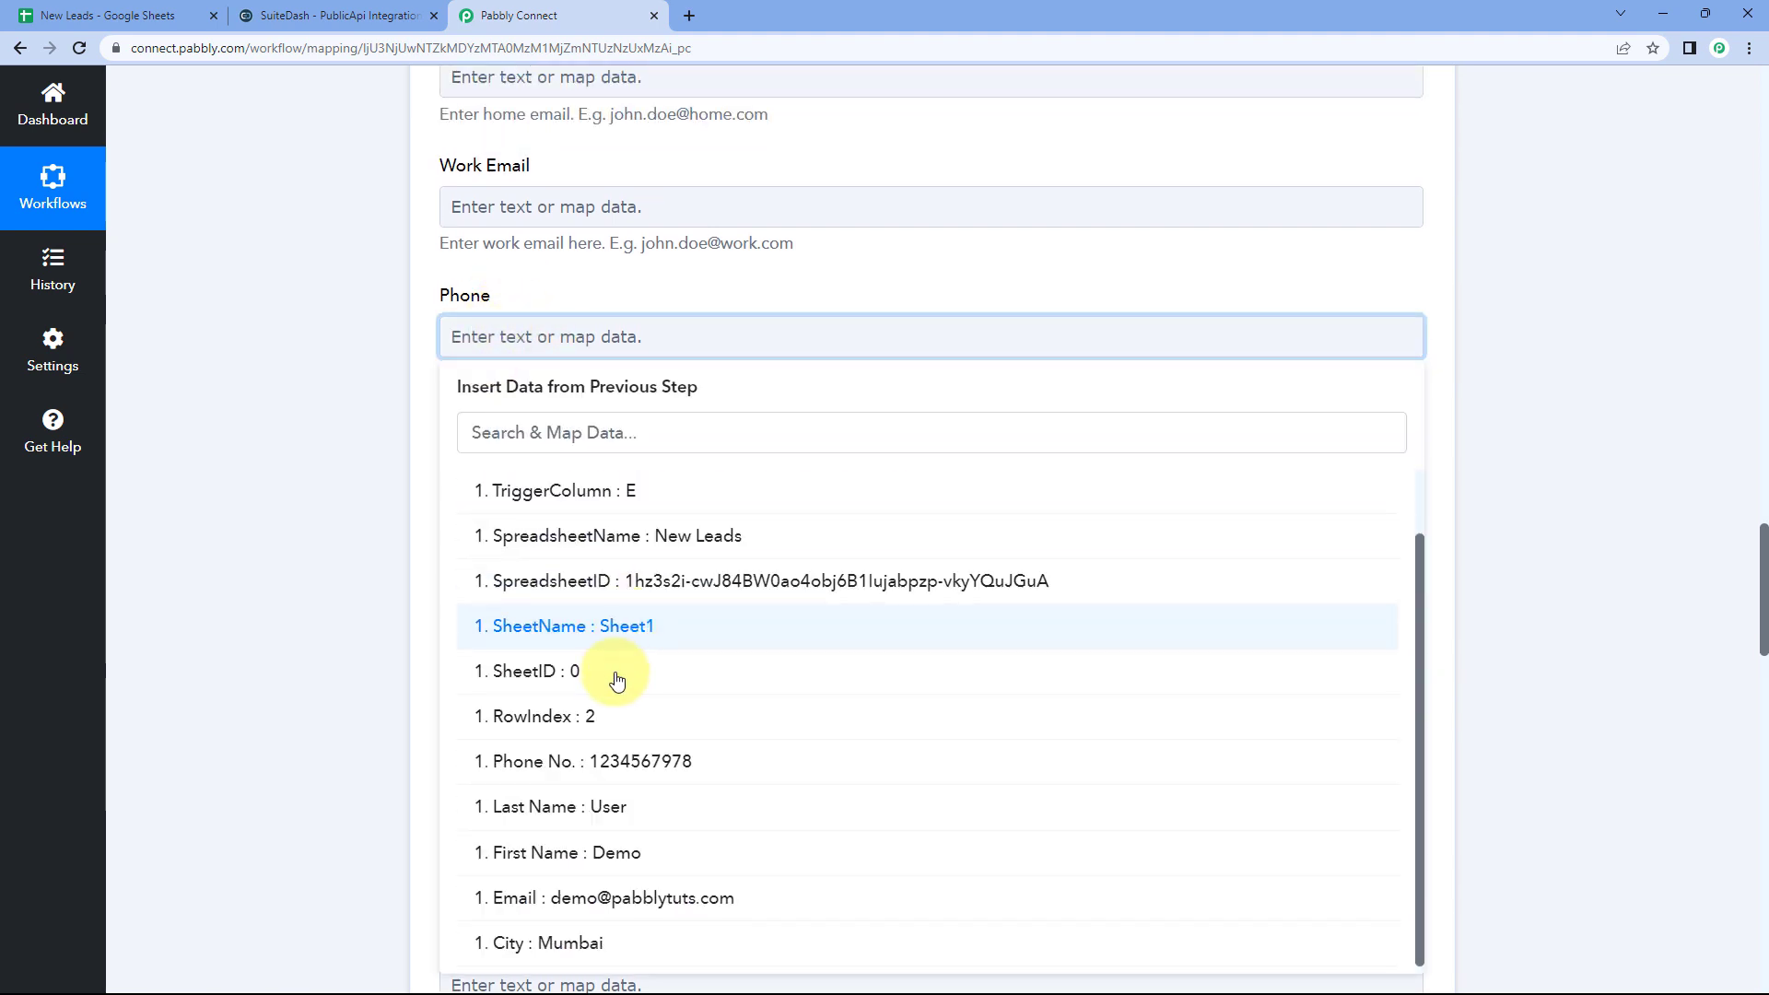
left_click(632, 763)
left_click(368, 374)
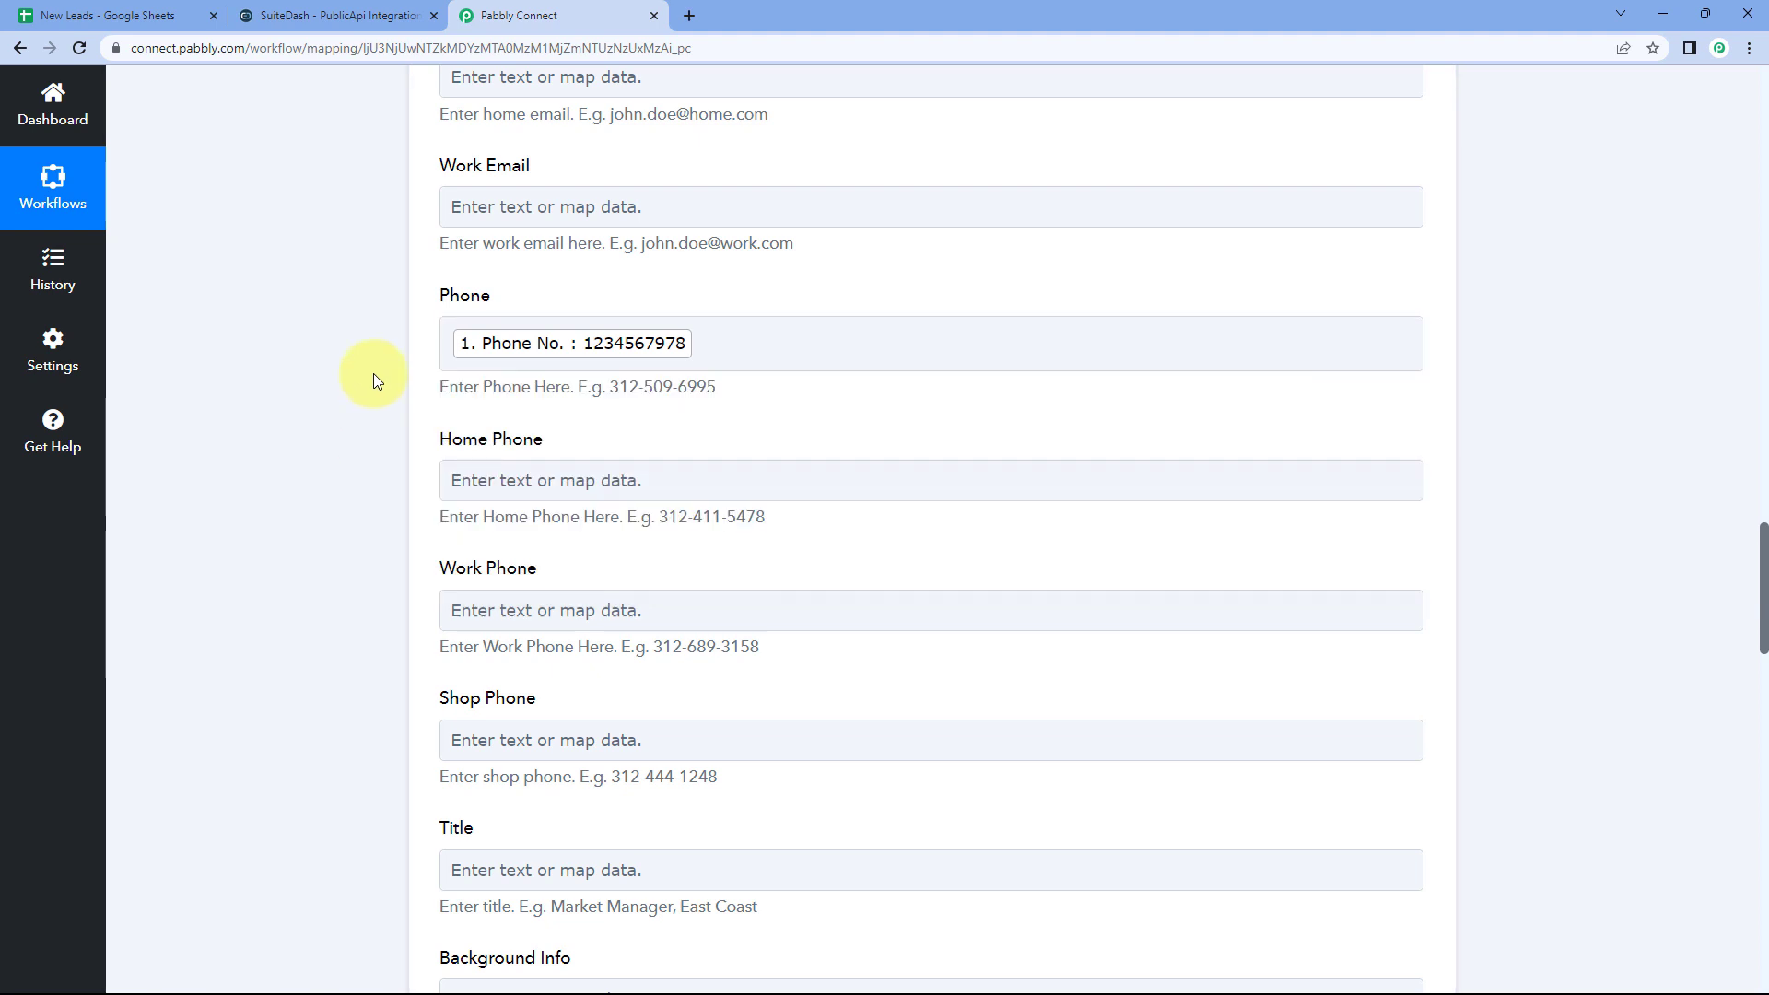
Step: Map 'City : Mumbai' from the Google Sheets step into the City field
scroll(369, 304, "down", 2)
scroll(414, 313, "down", 1)
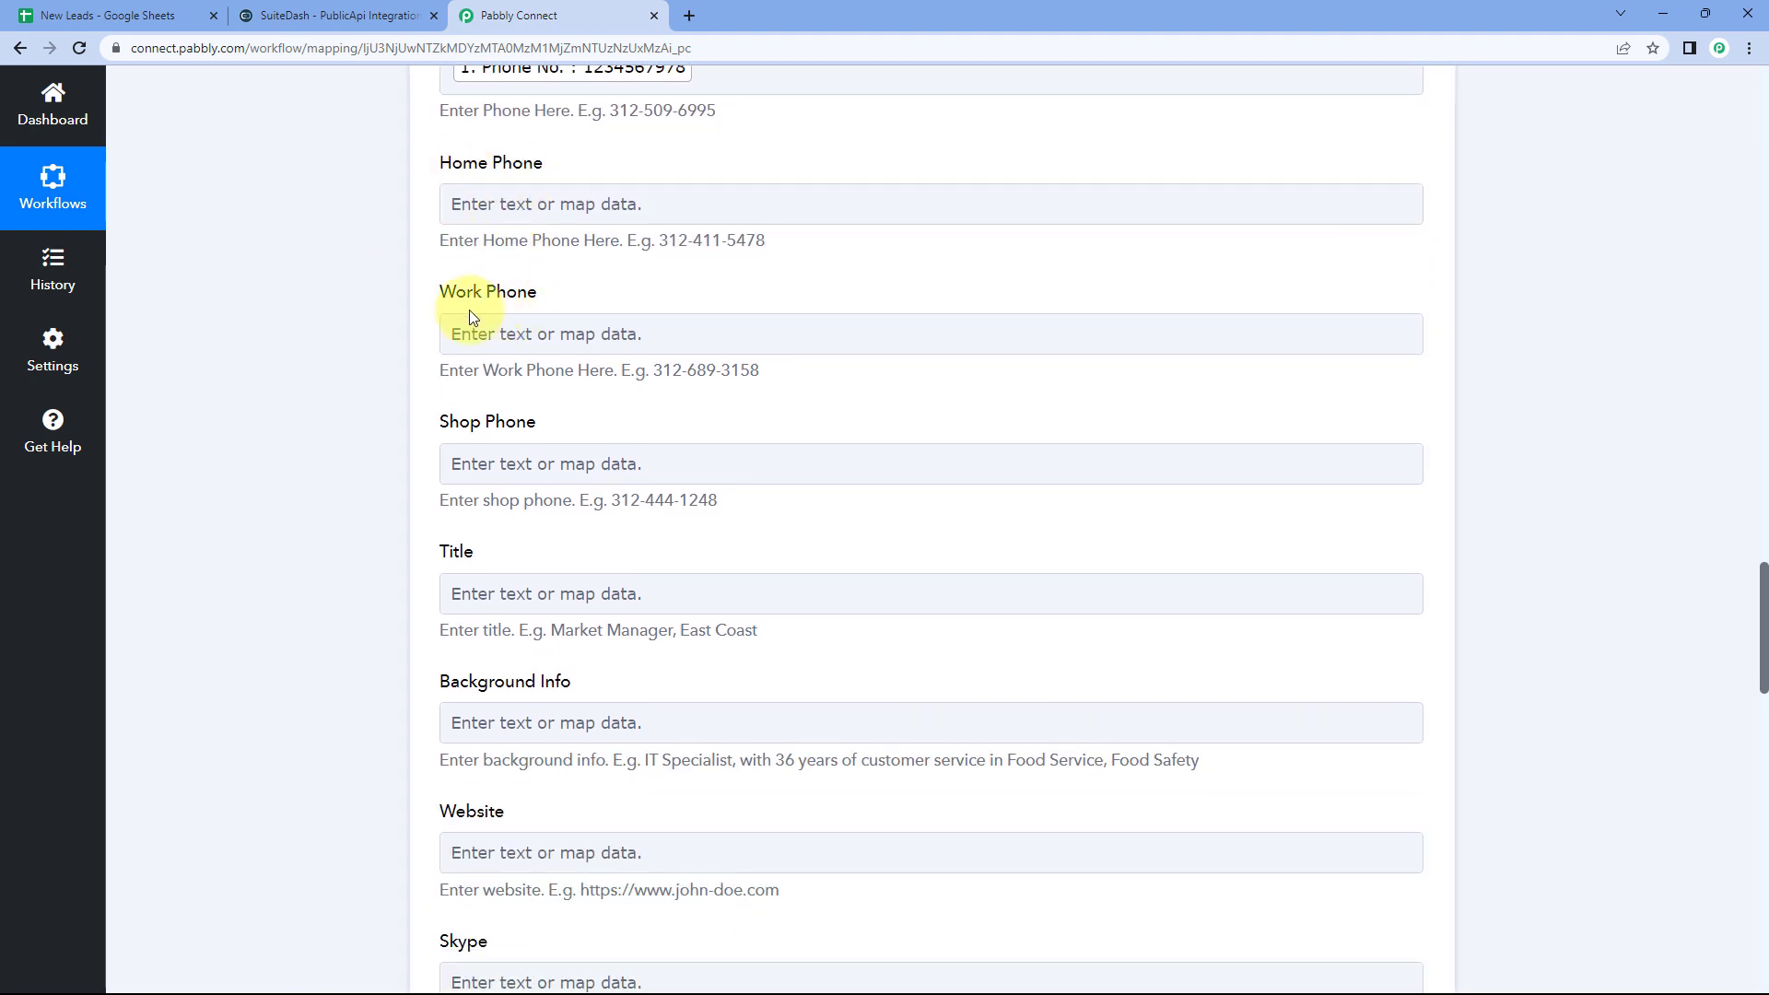
scroll(406, 369, "down", 3)
scroll(410, 435, "down", 4)
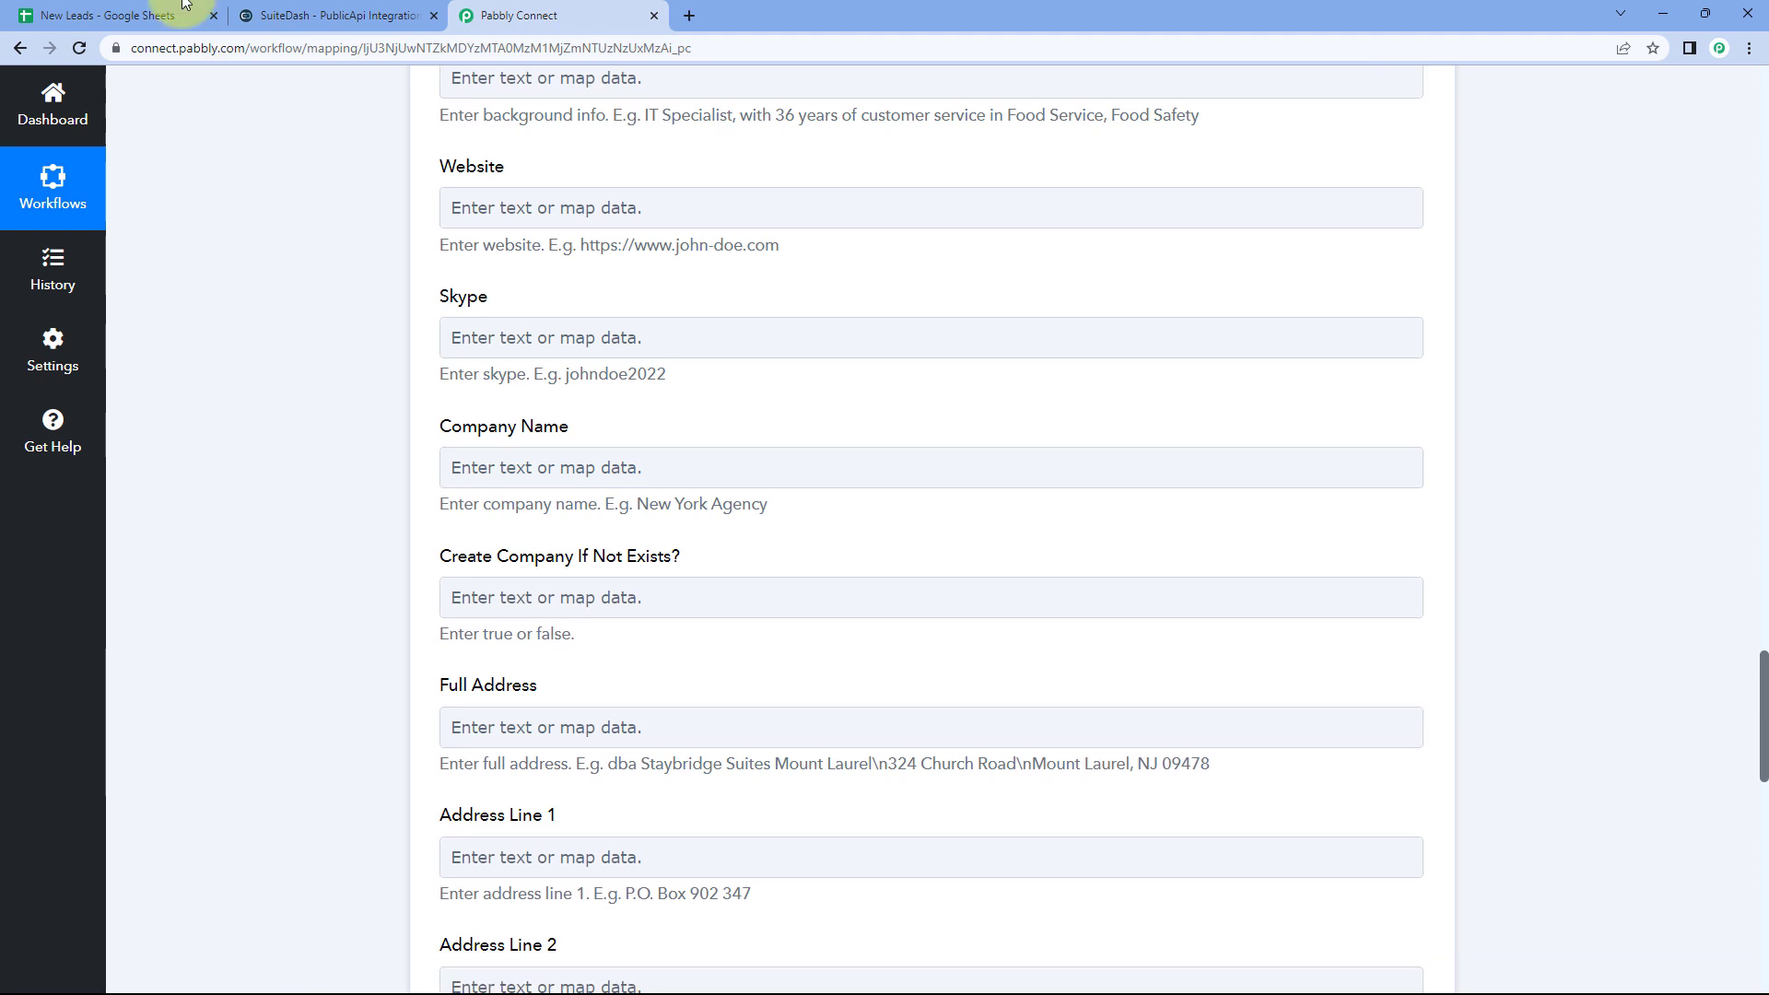
left_click(108, 15)
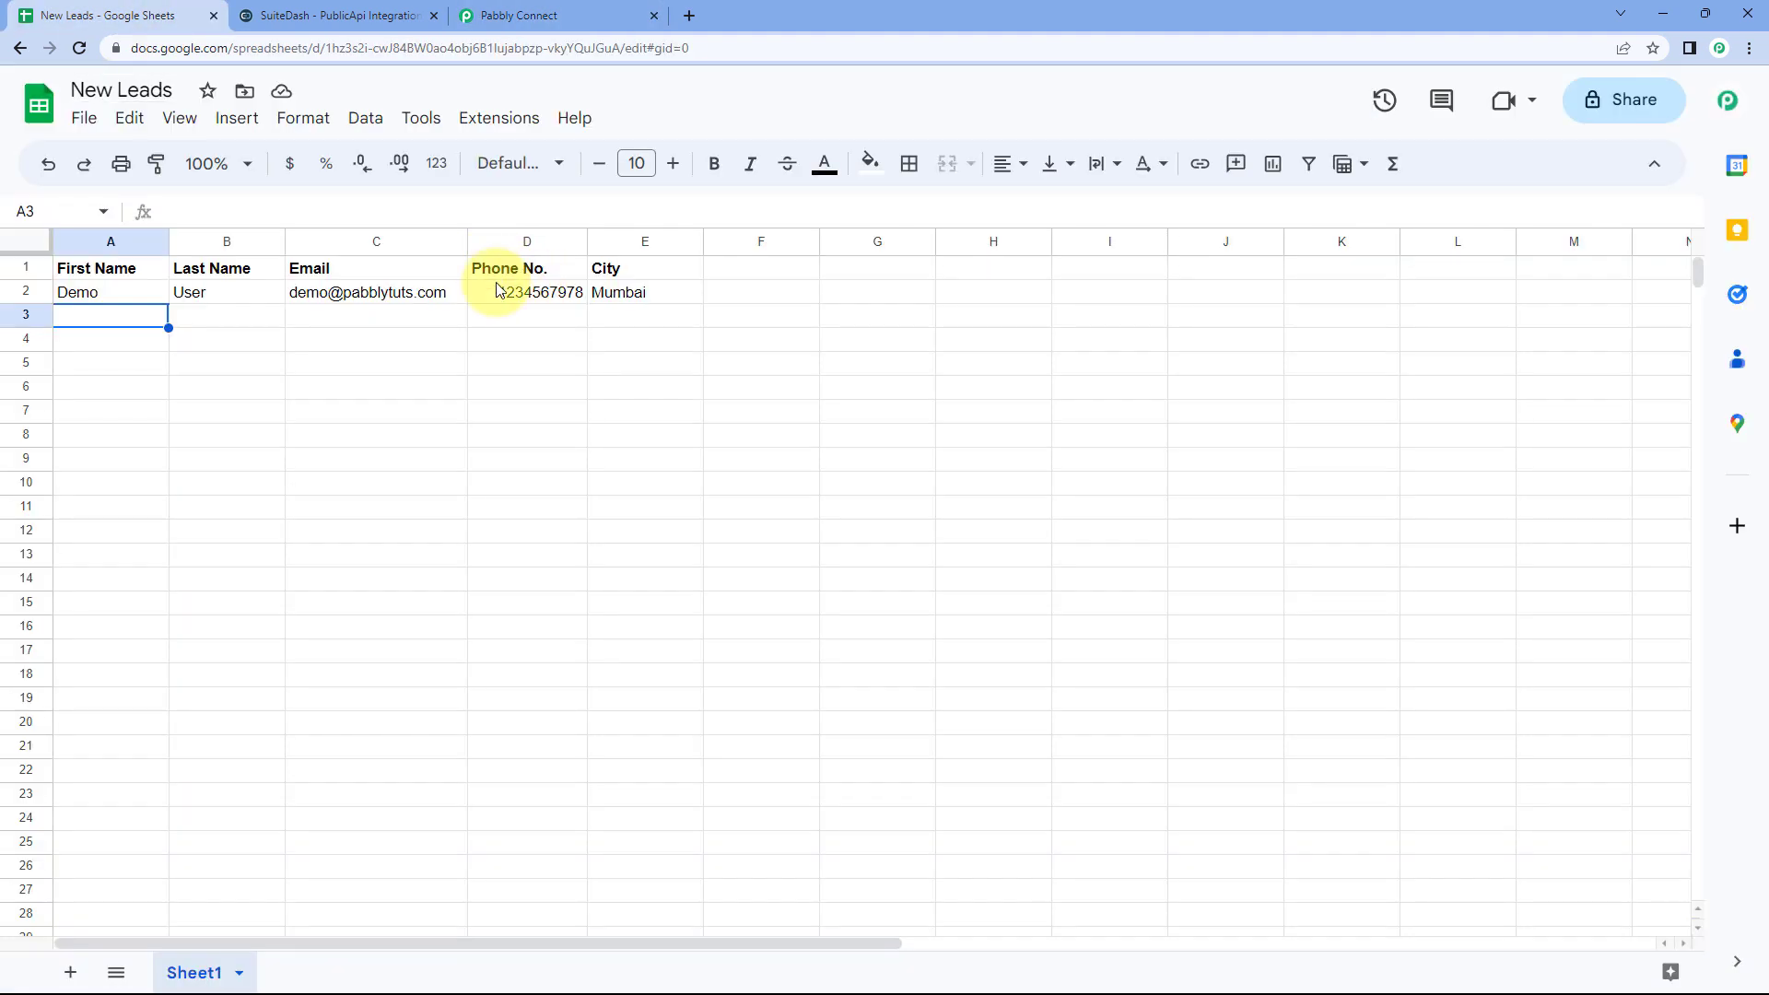
left_click(597, 11)
scroll(517, 328, "down", 9)
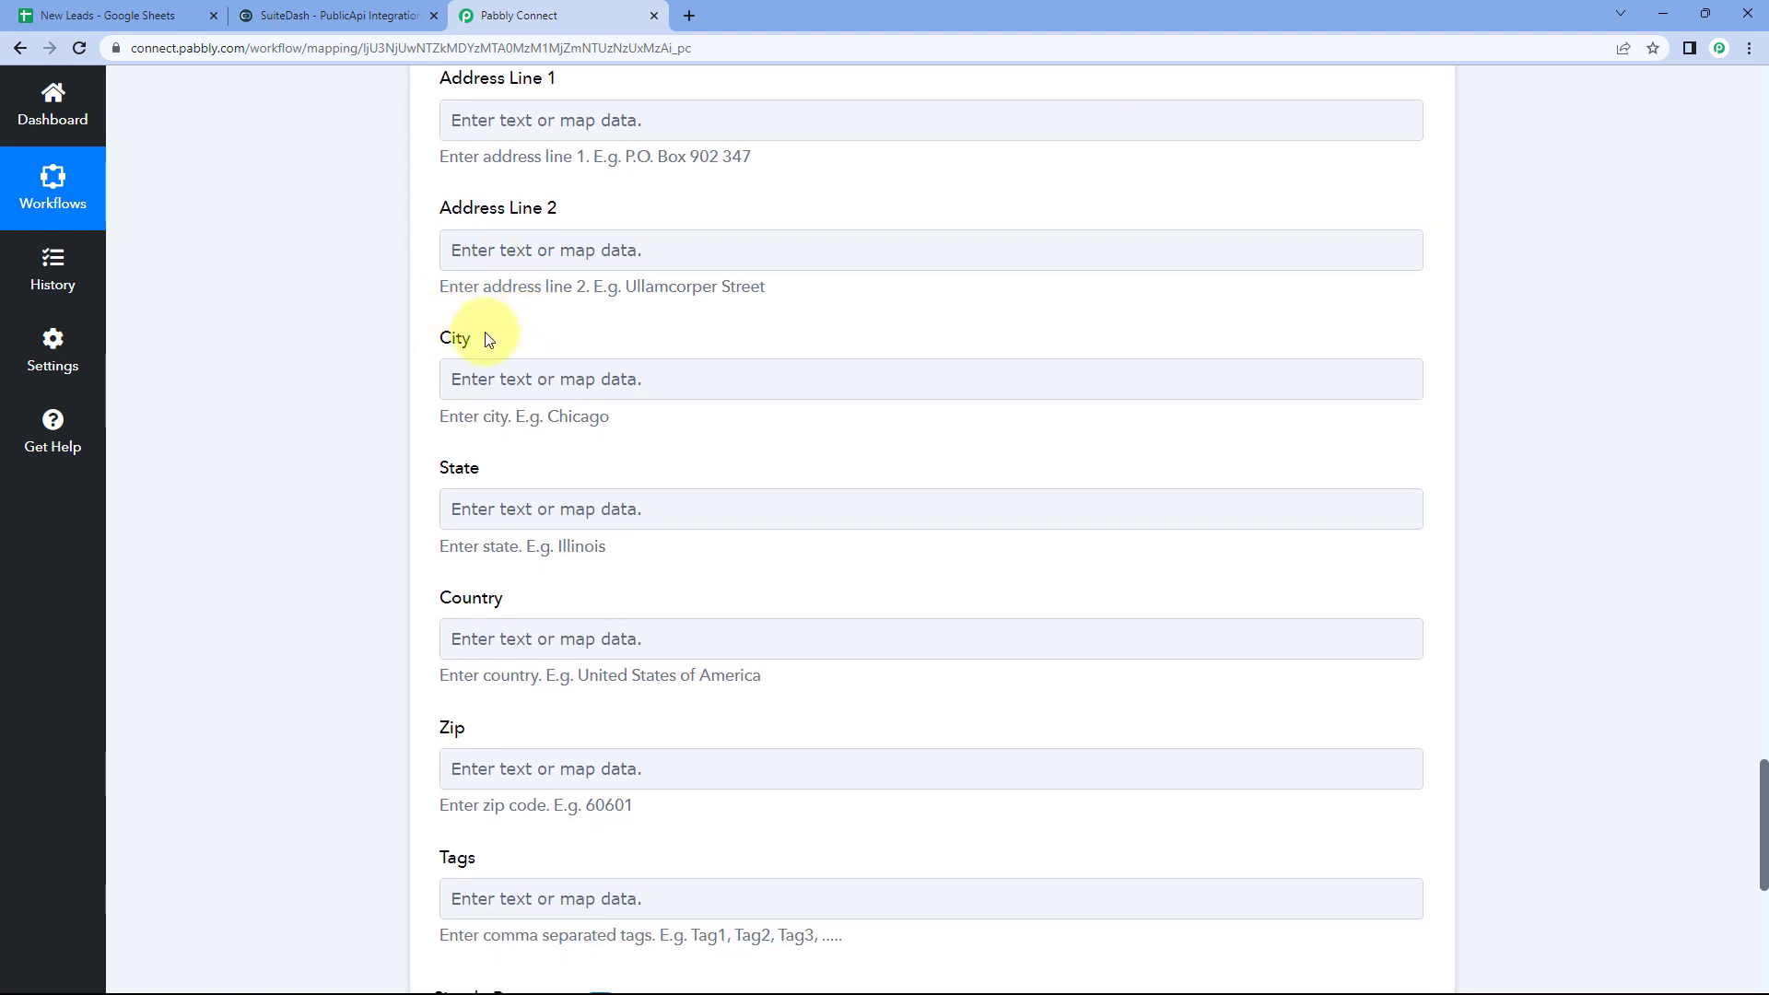
left_click(516, 378)
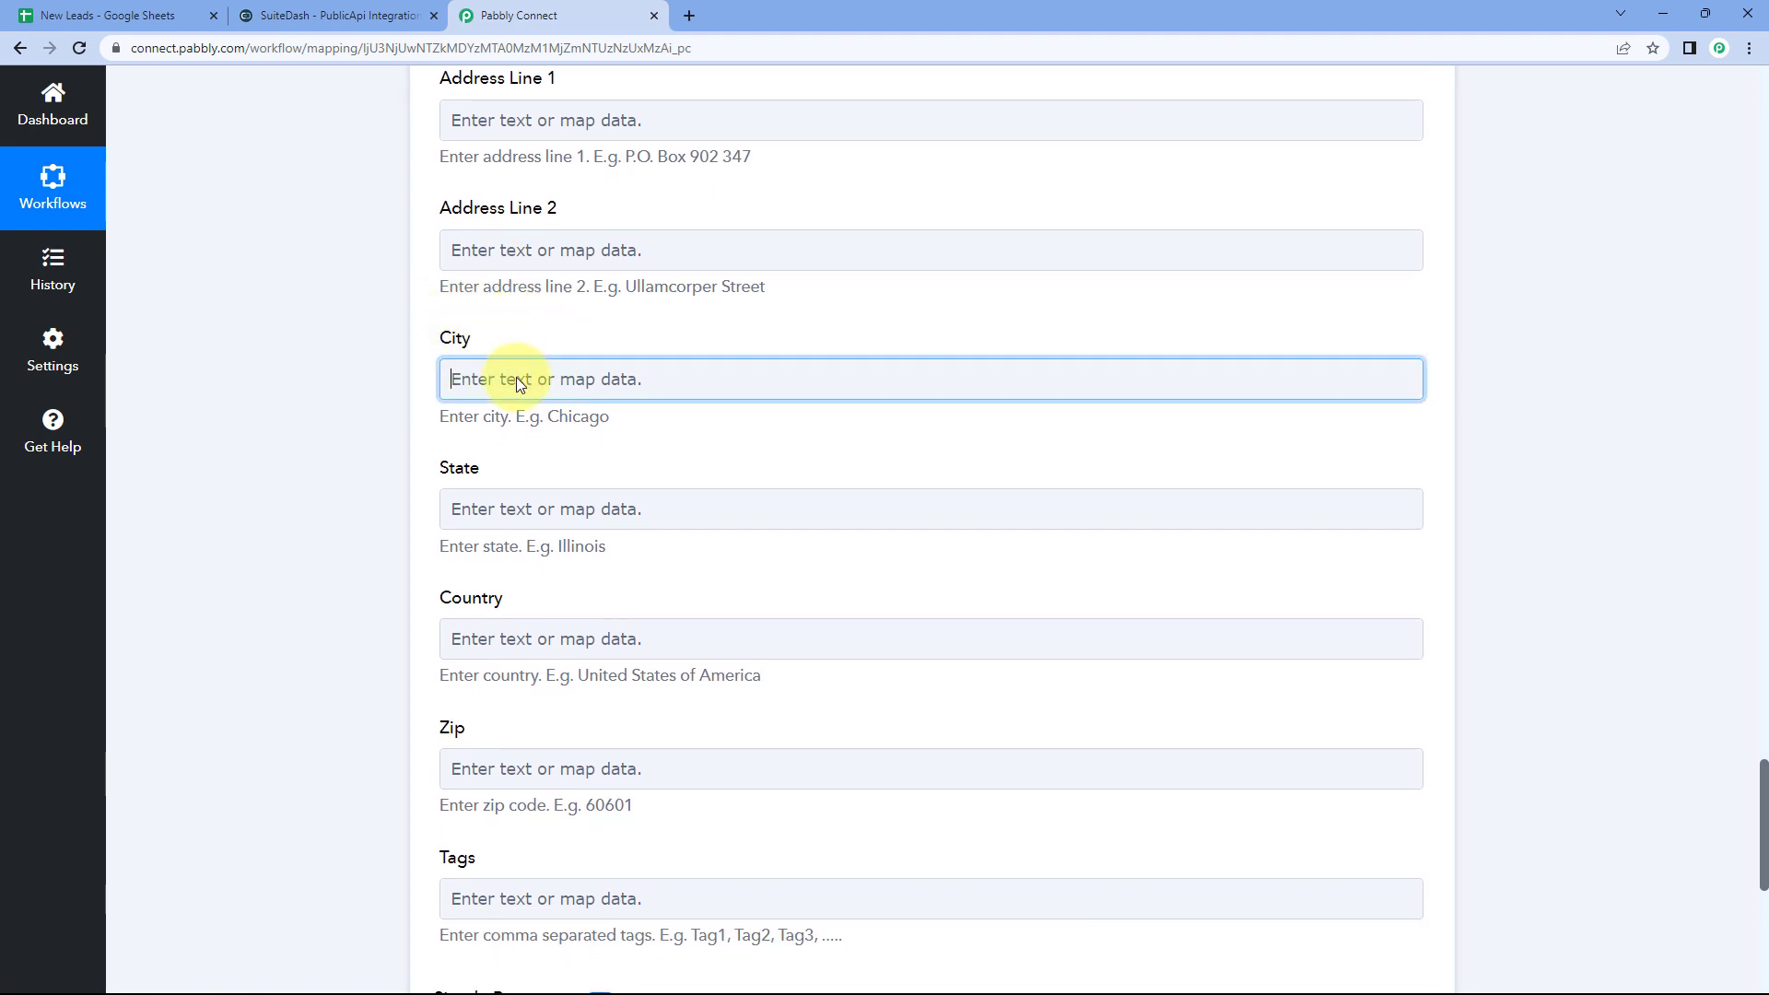
left_click(591, 543)
scroll(632, 599, "down", 2)
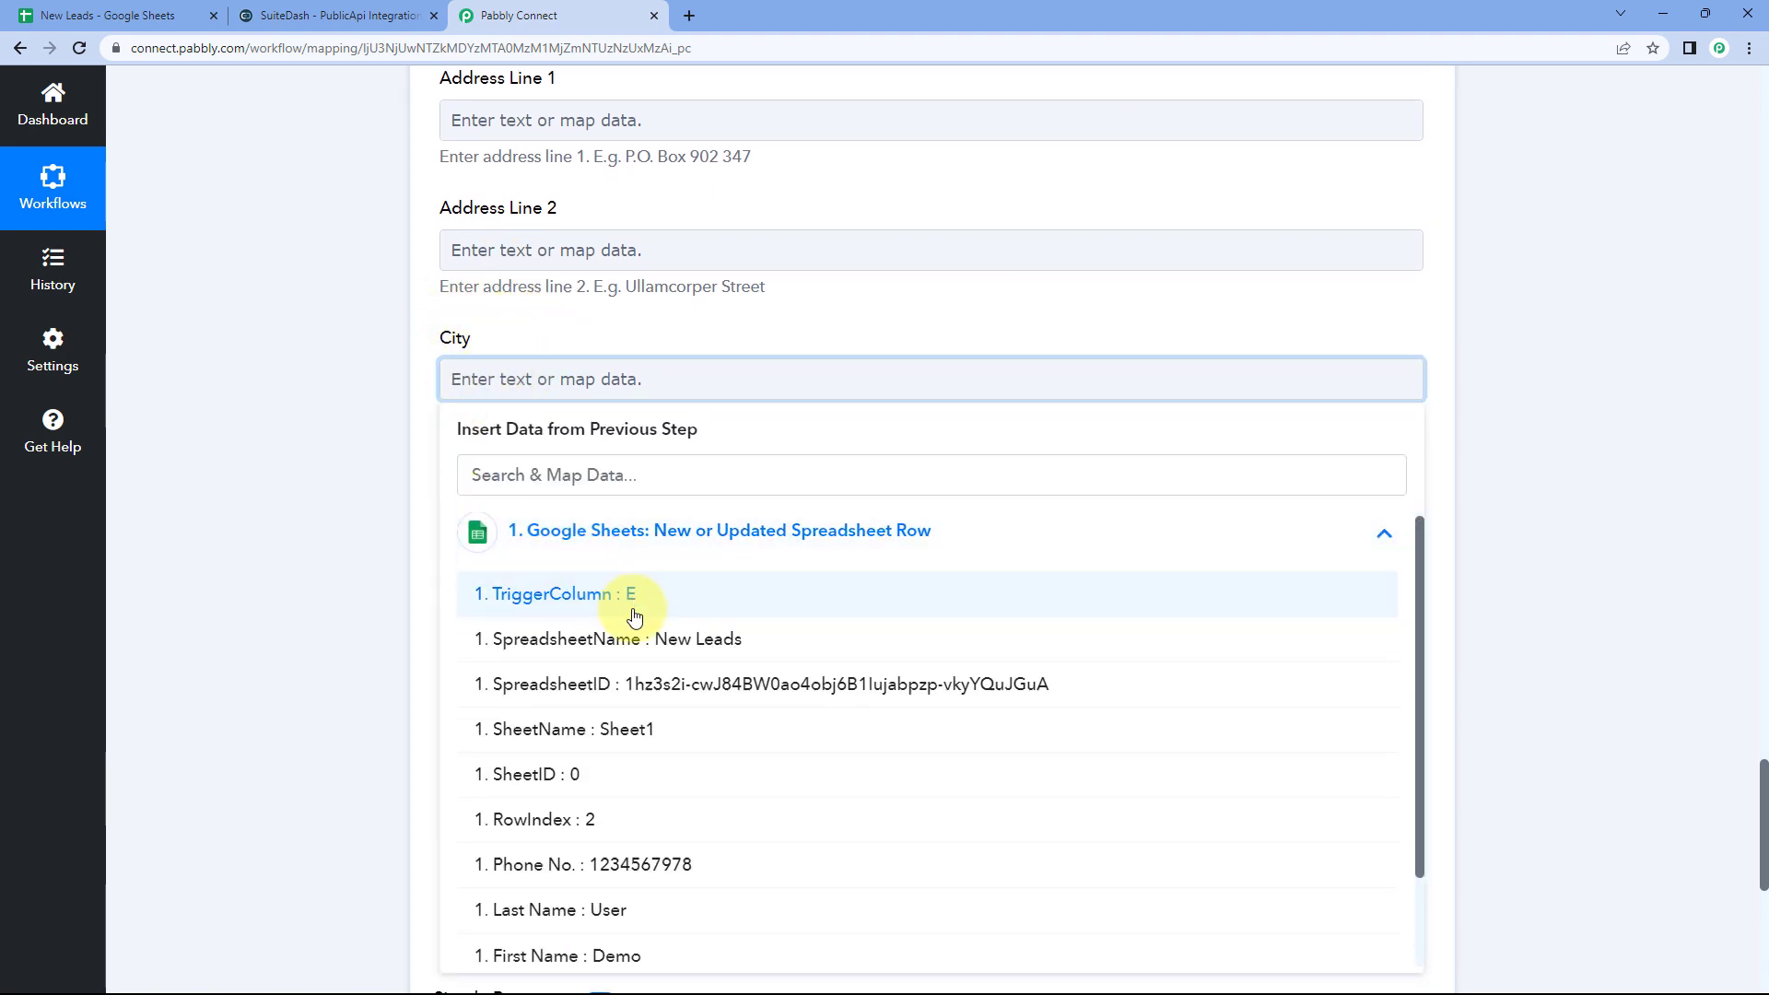
left_click(546, 941)
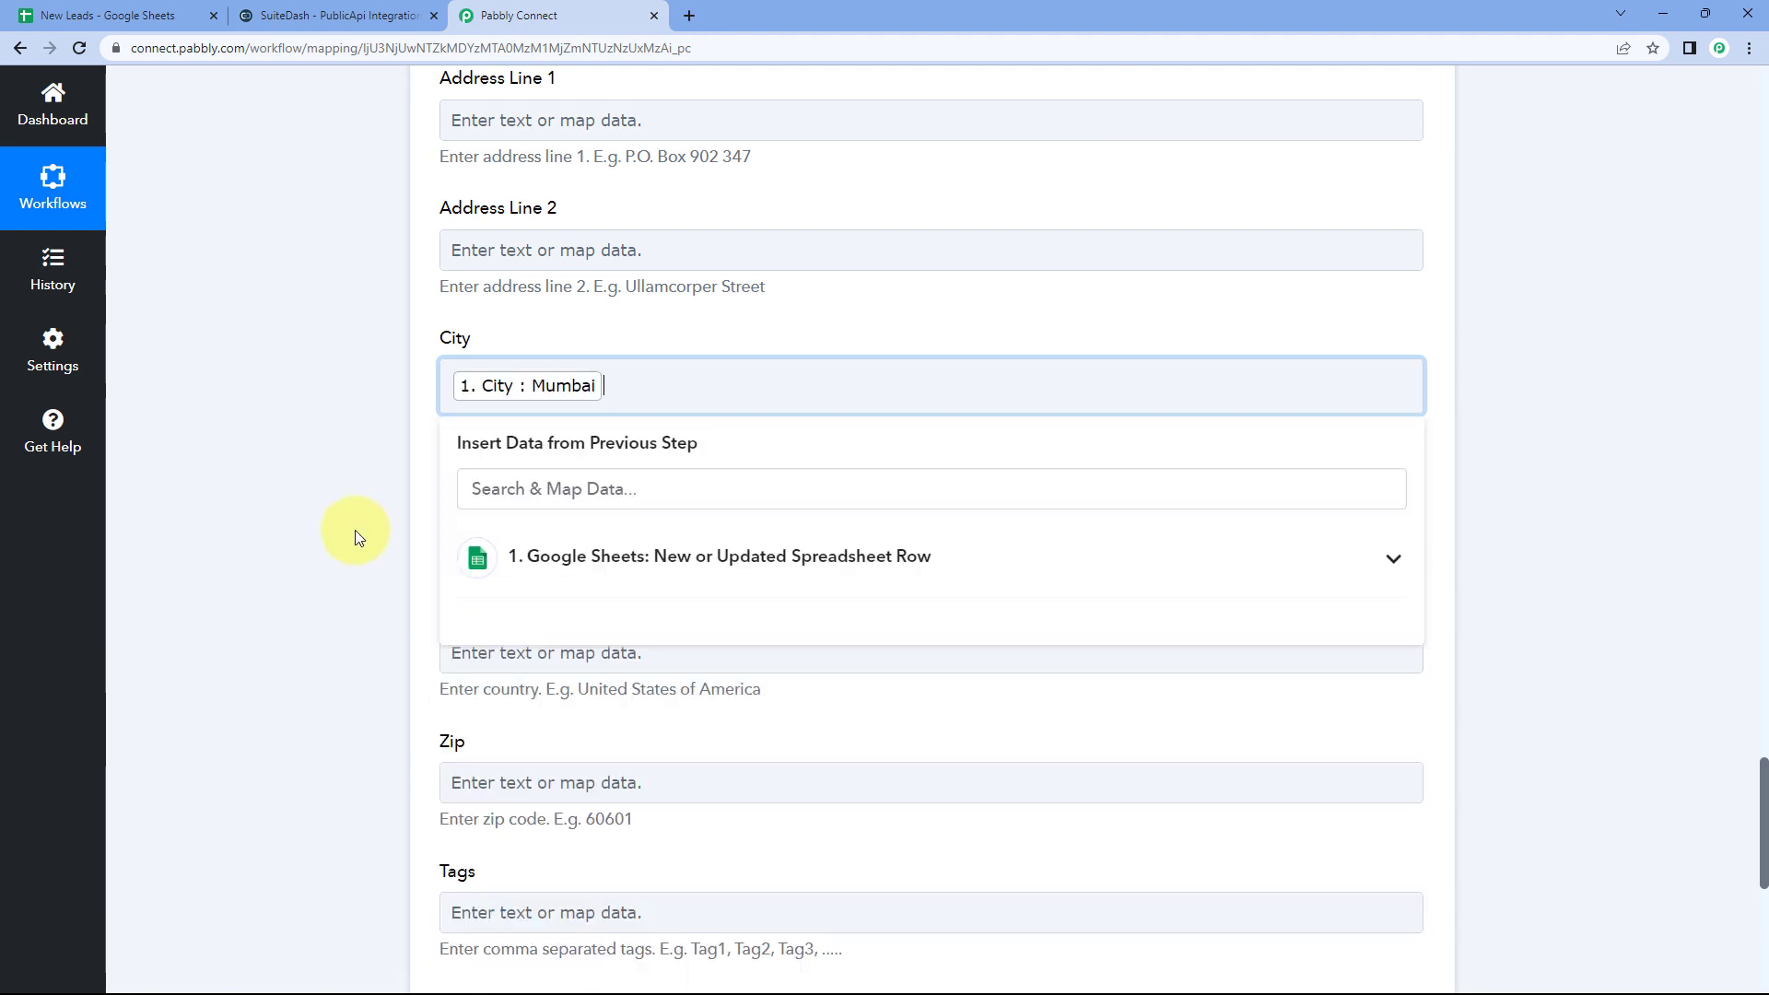
left_click(392, 480)
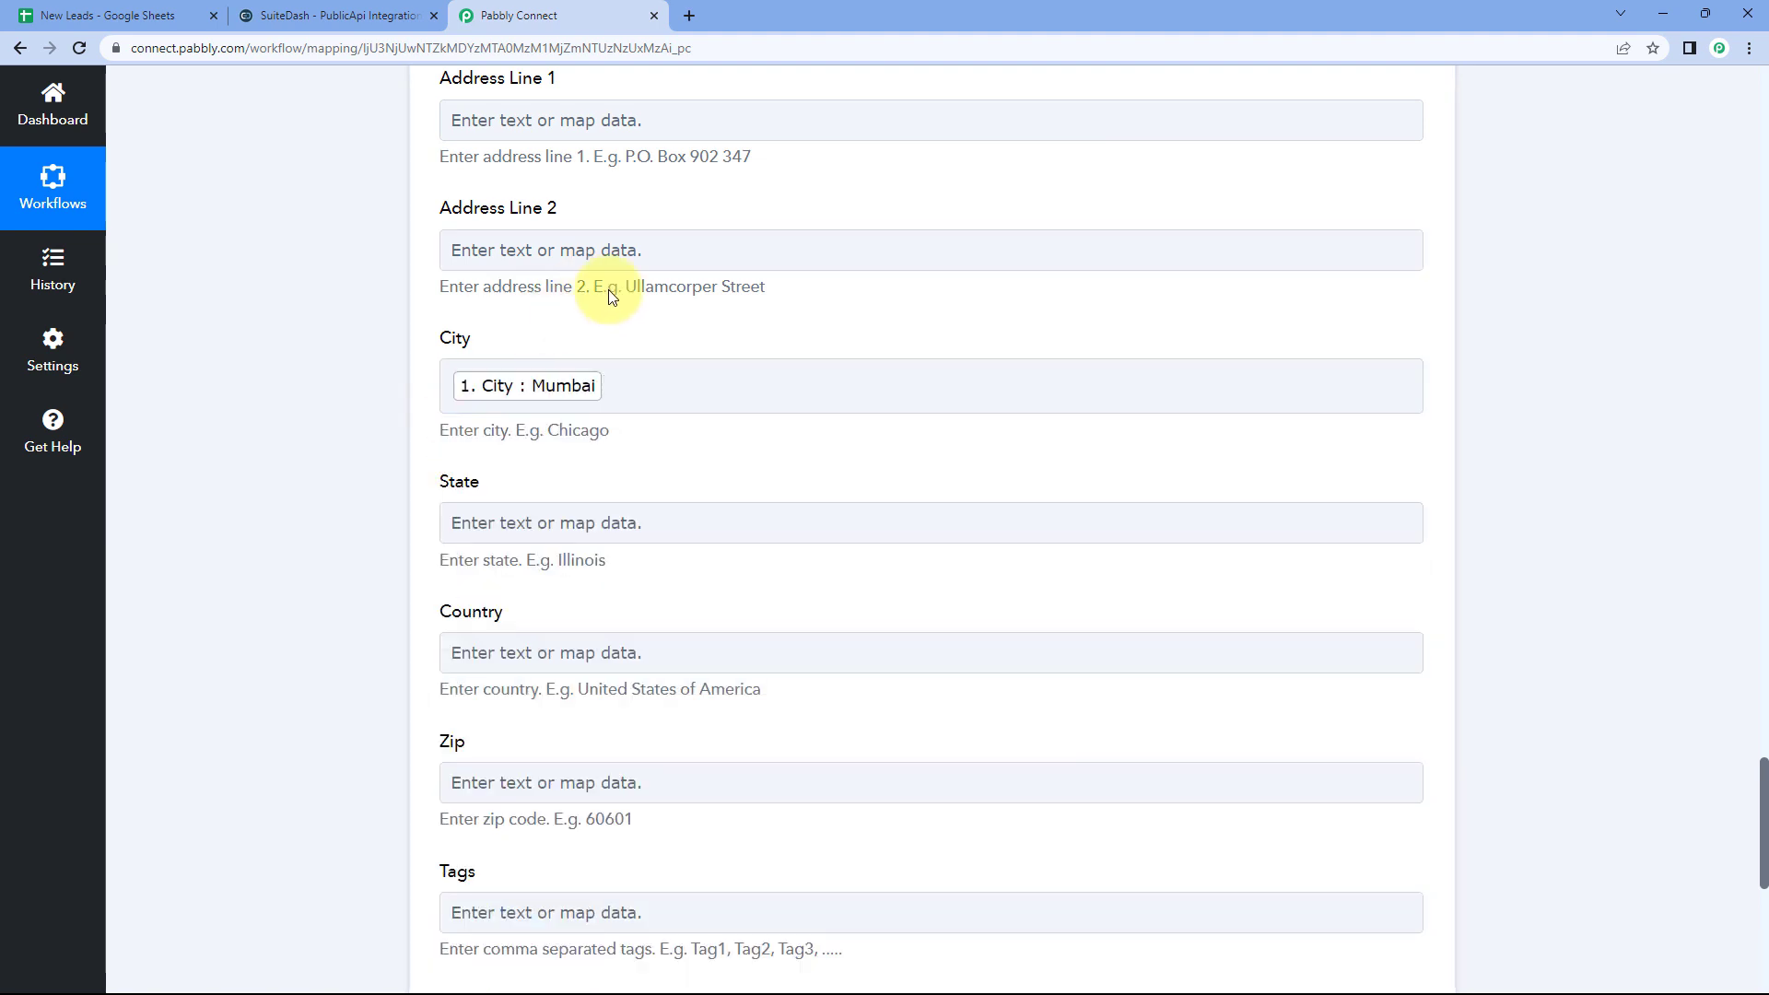
Step: Check the mapped fields against the row in the New Leads sheet
scroll(592, 260, "up", 3)
scroll(438, 249, "down", 1)
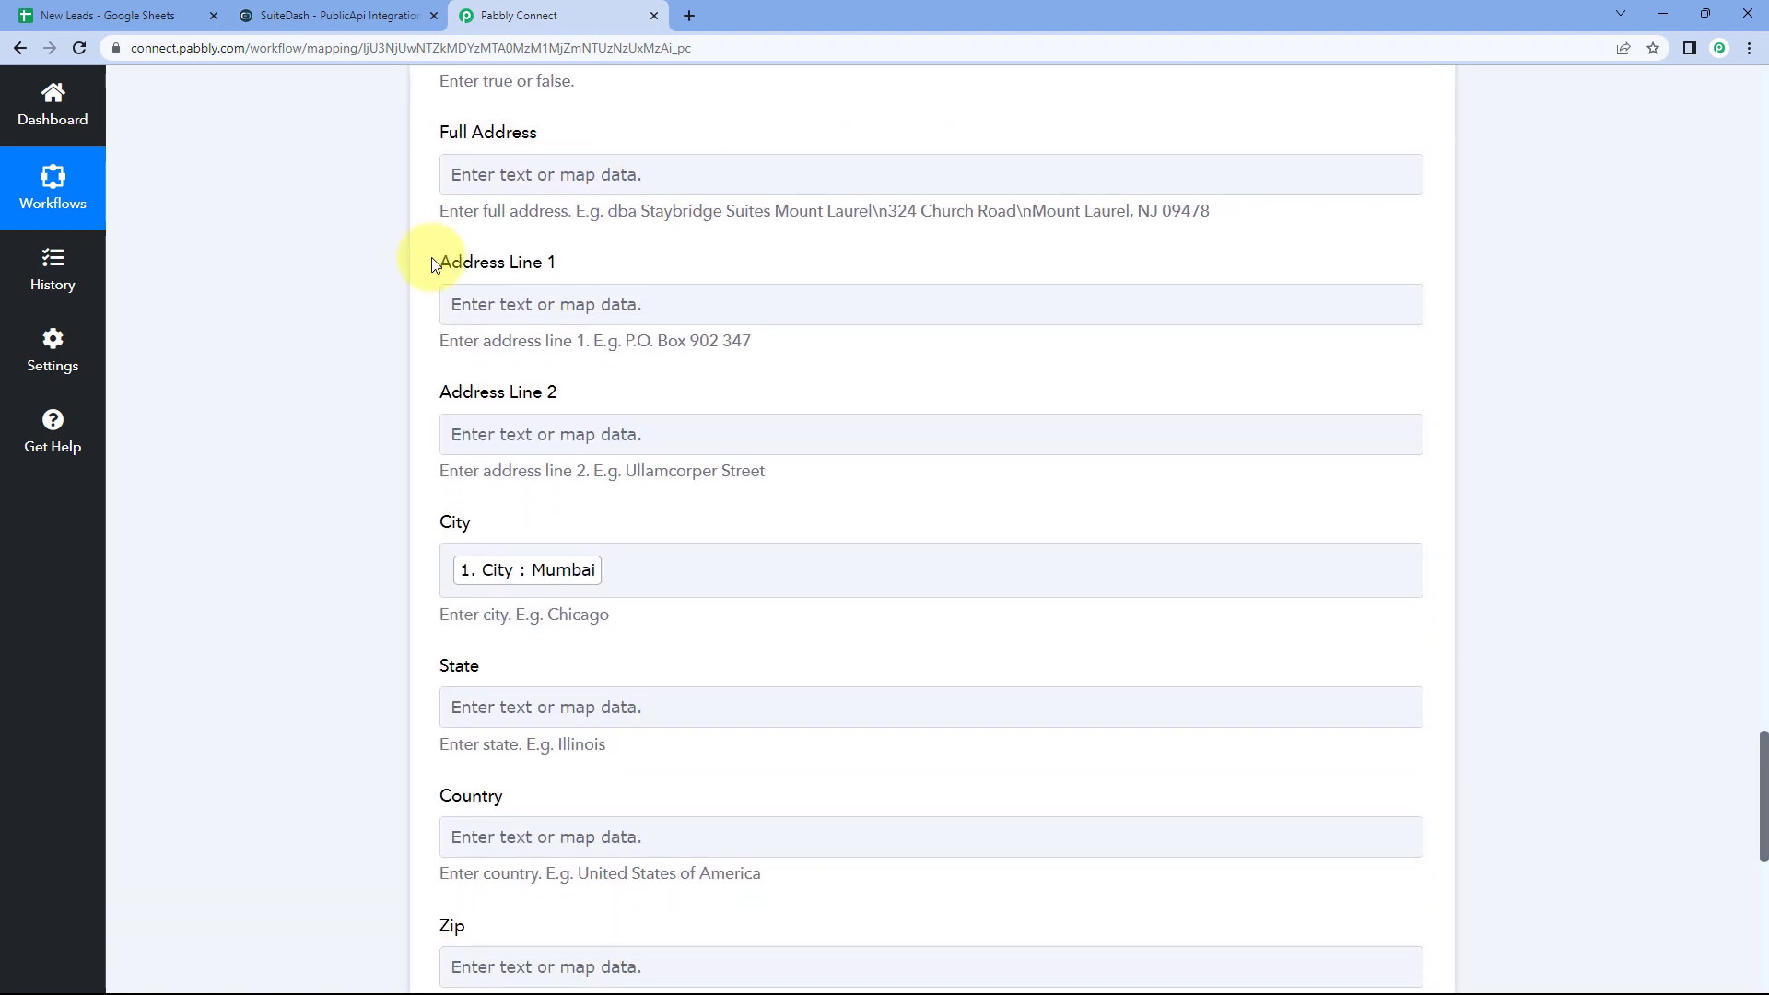
scroll(420, 253, "up", 2)
scroll(385, 387, "down", 4)
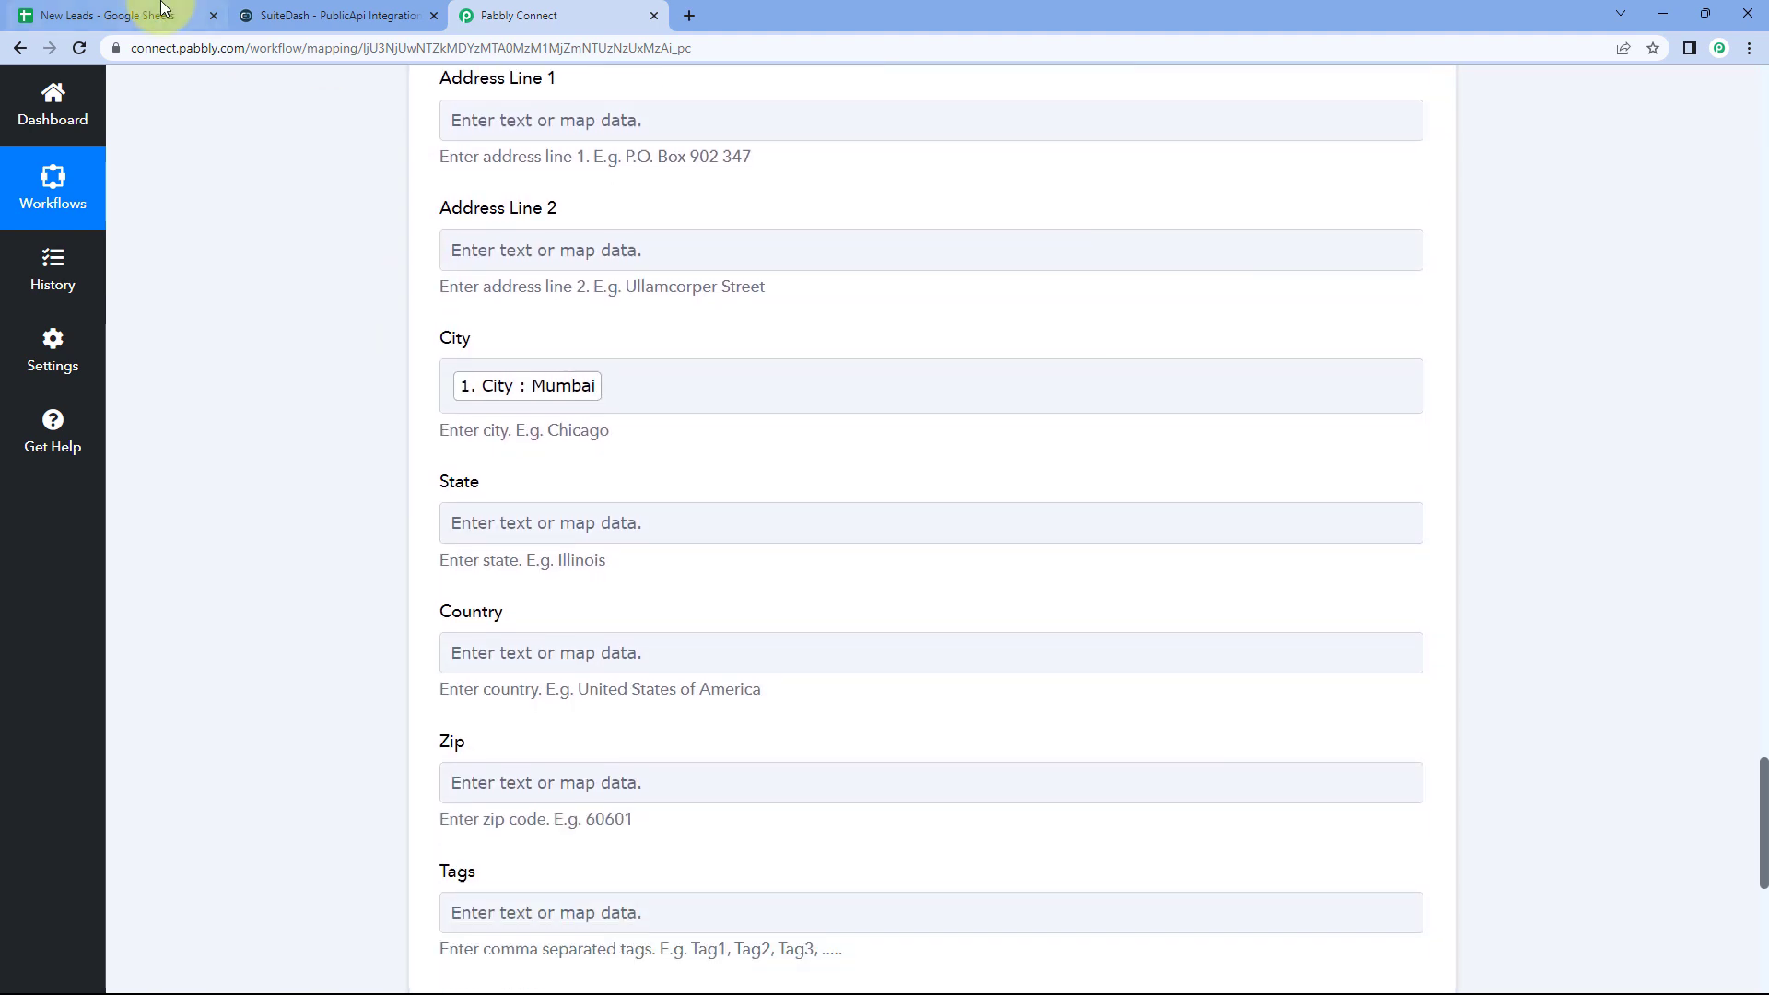
left_click(139, 15)
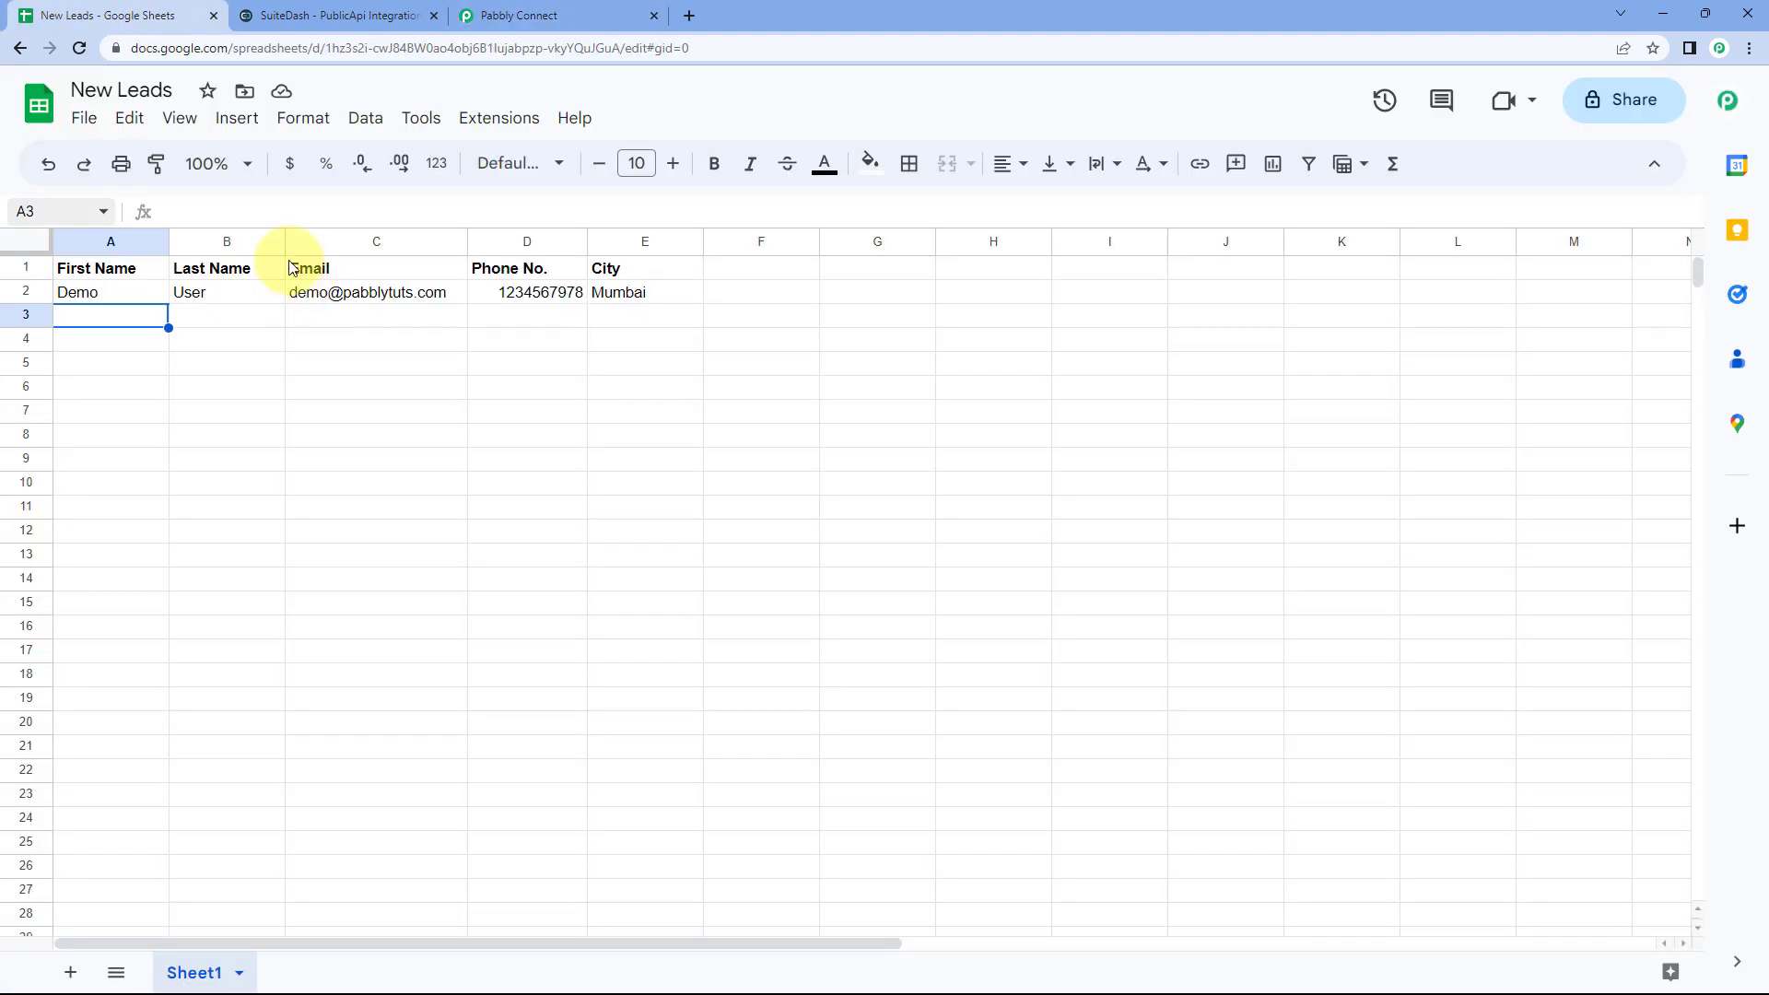
left_click(562, 15)
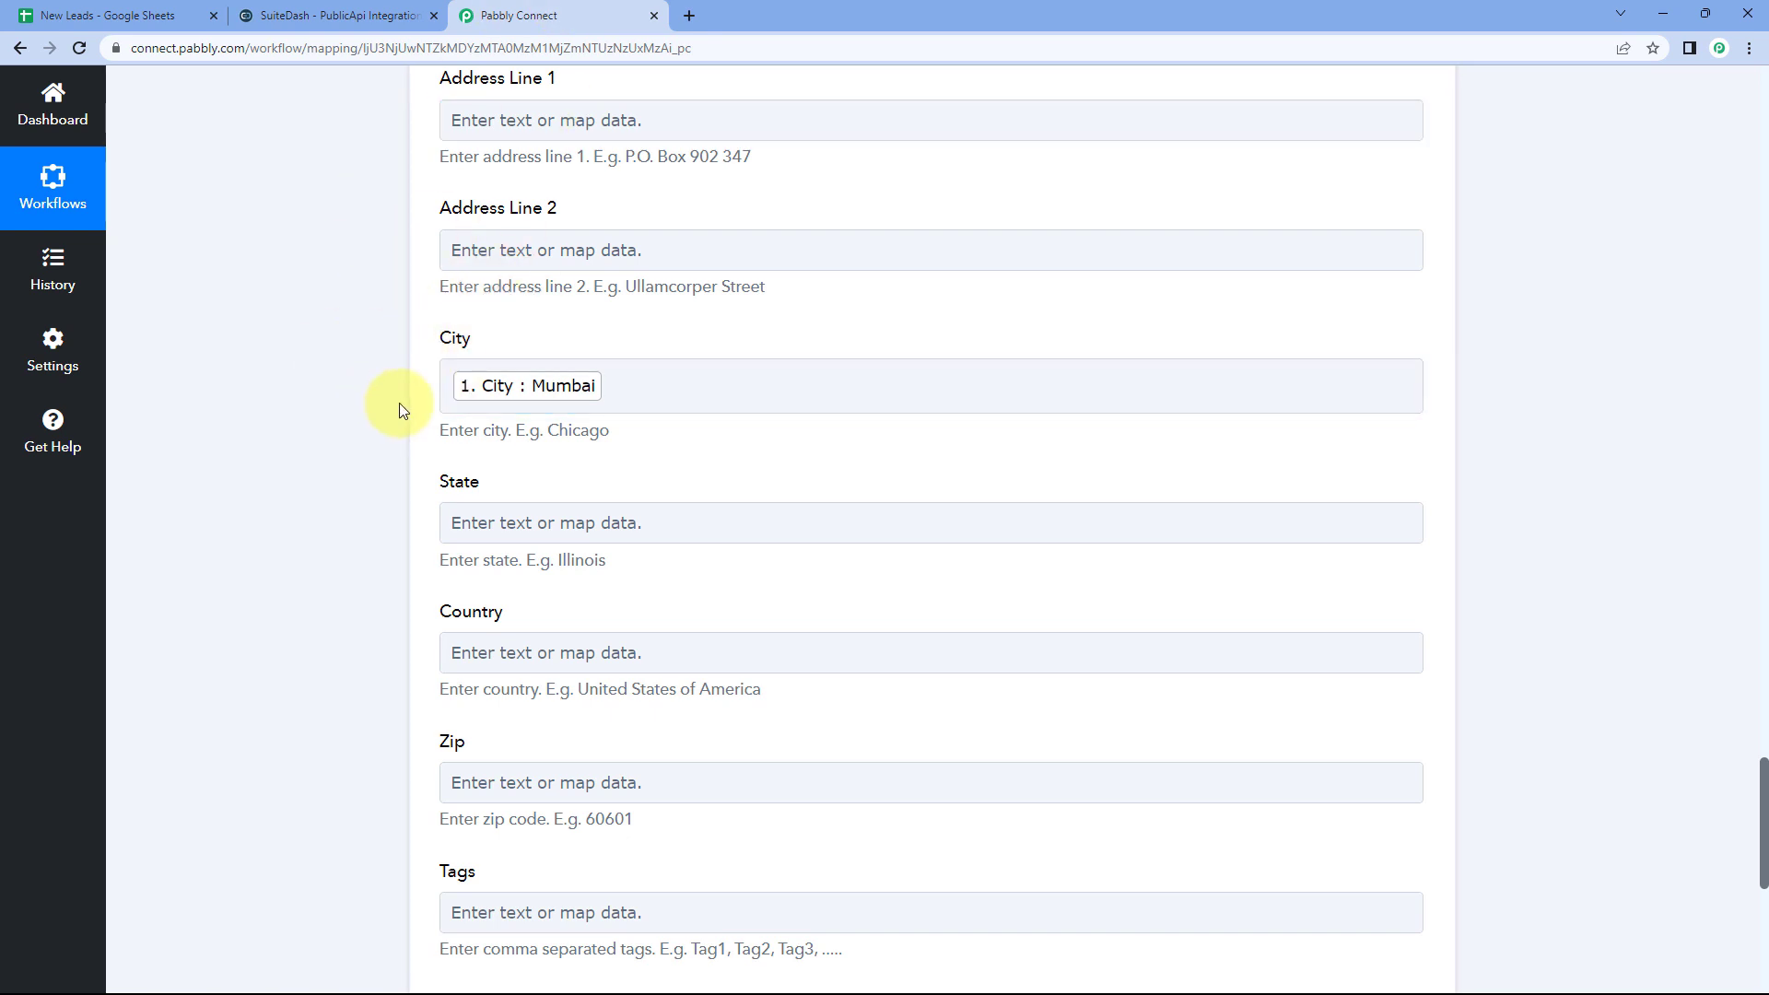
scroll(415, 373, "down", 5)
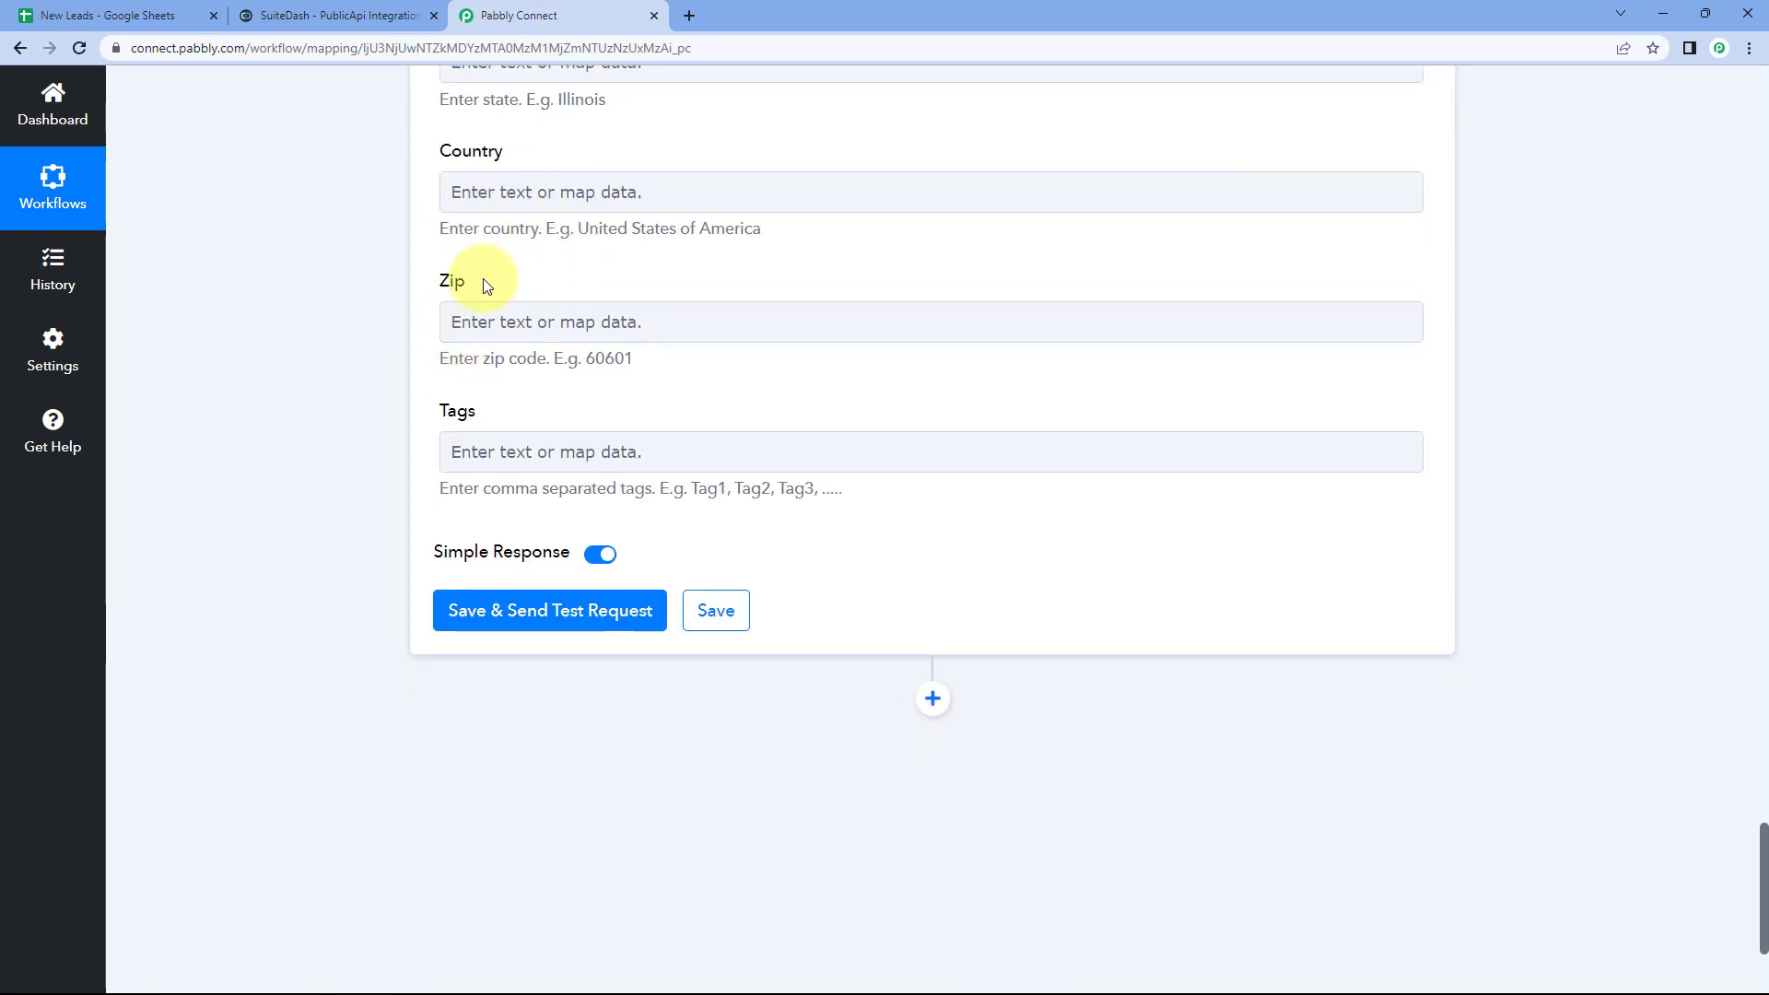
Step: Save the Create Contact step, send a test request, and review the SuiteDash response
left_click(478, 321)
scroll(465, 343, "down", 1)
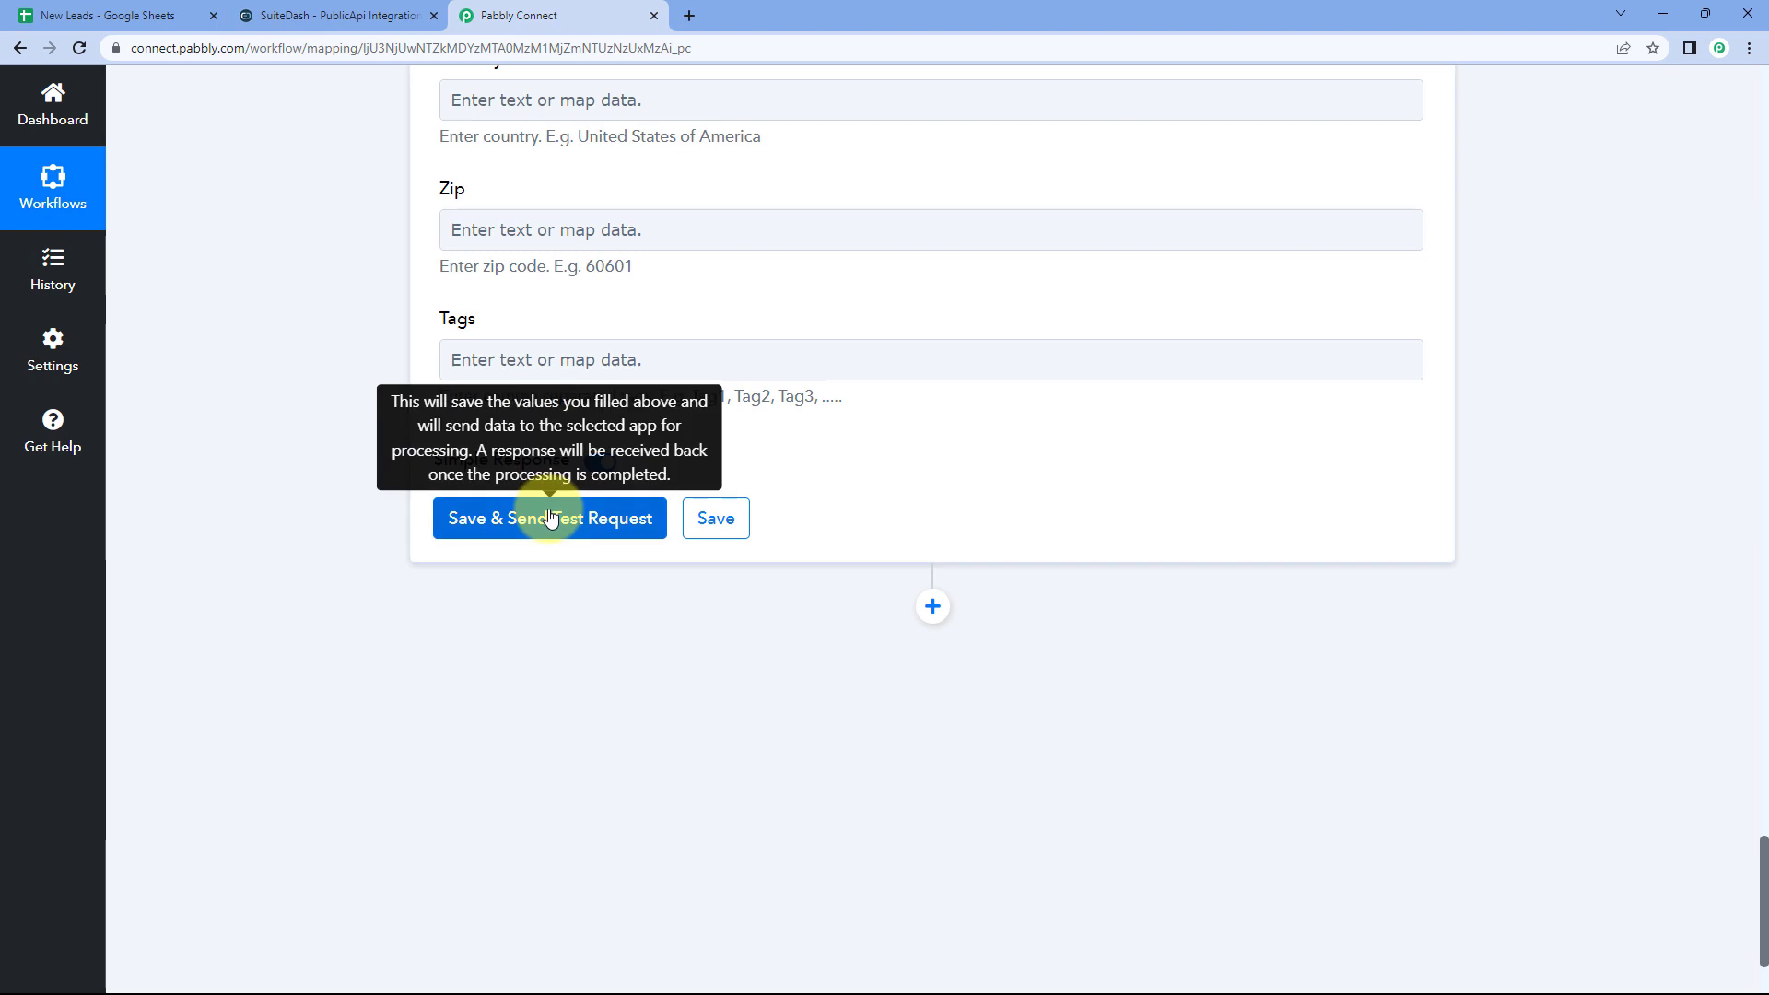
left_click(553, 516)
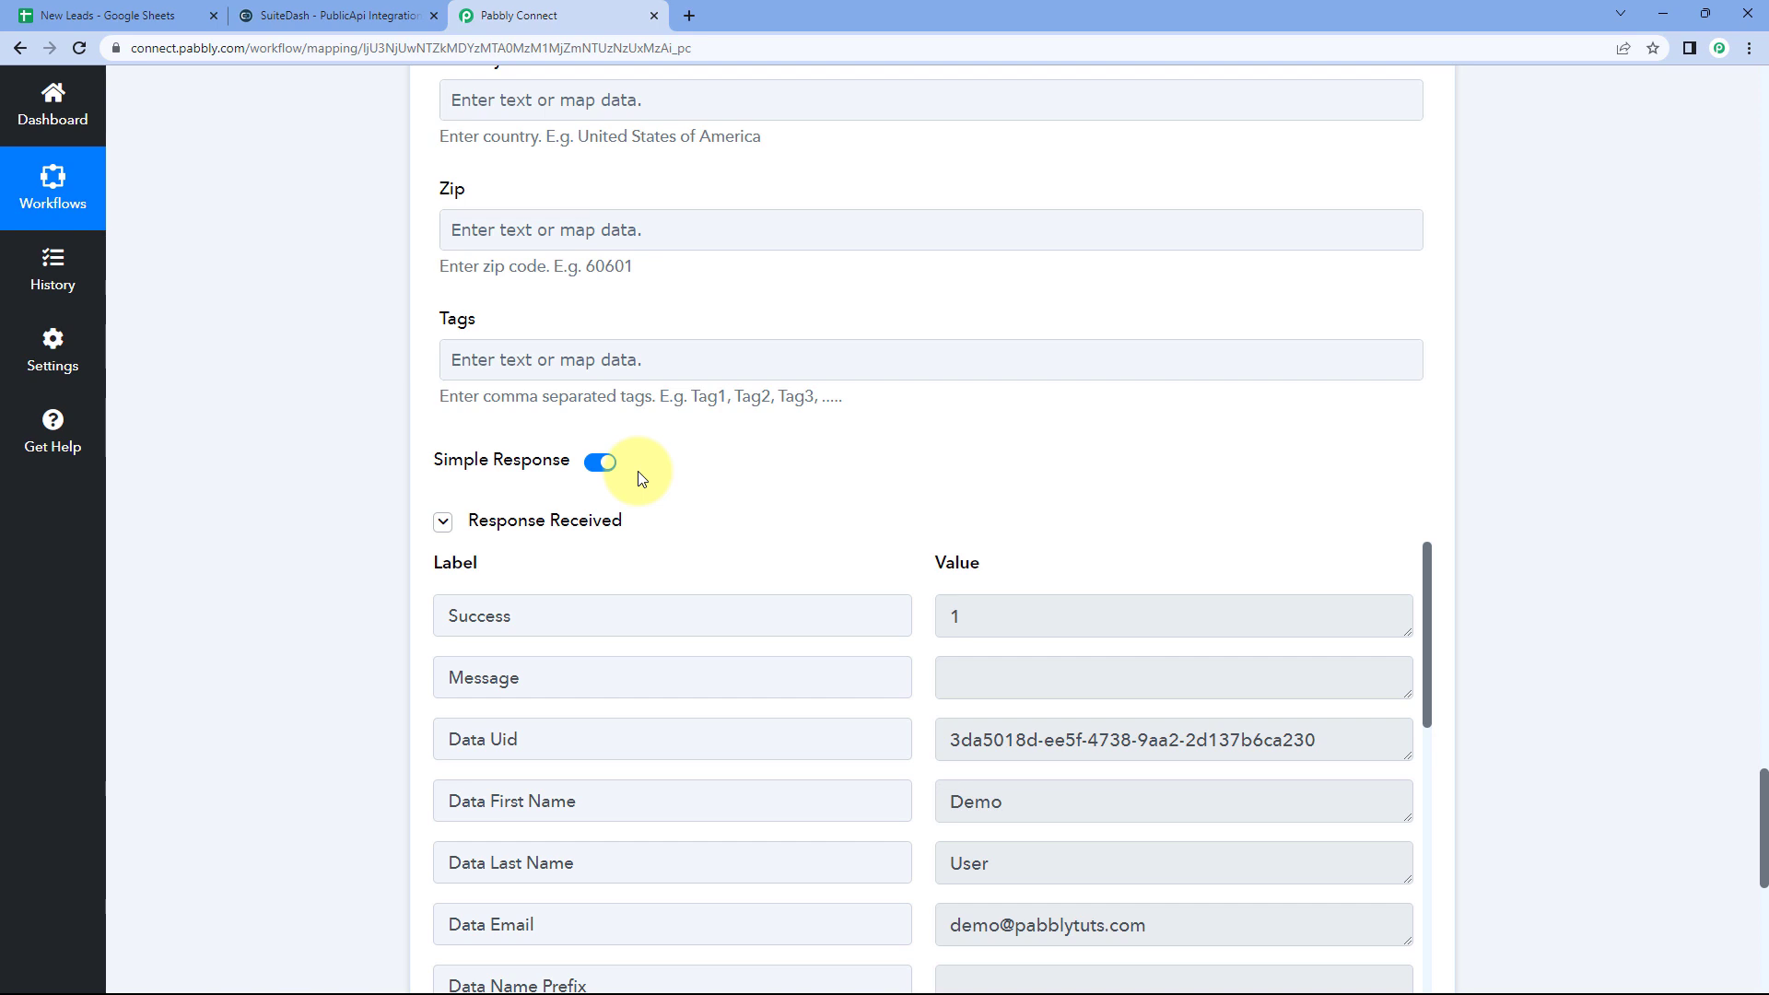
scroll(722, 434, "down", 2)
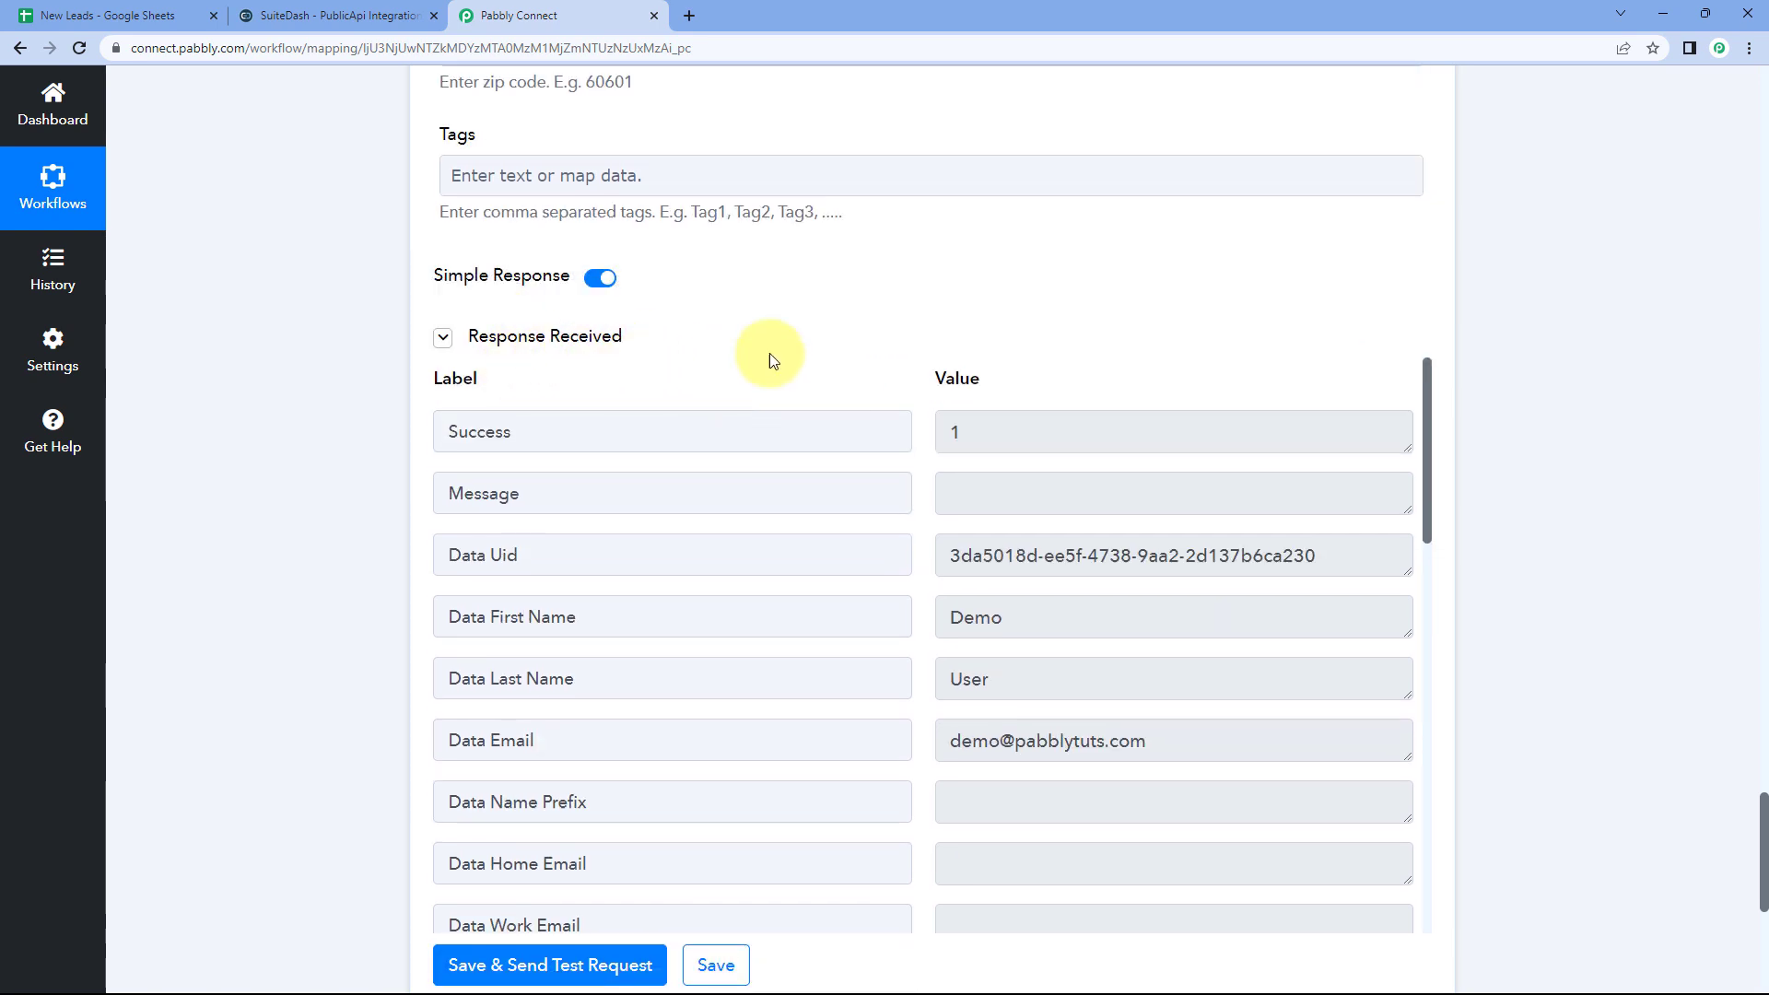
scroll(932, 485, "down", 3)
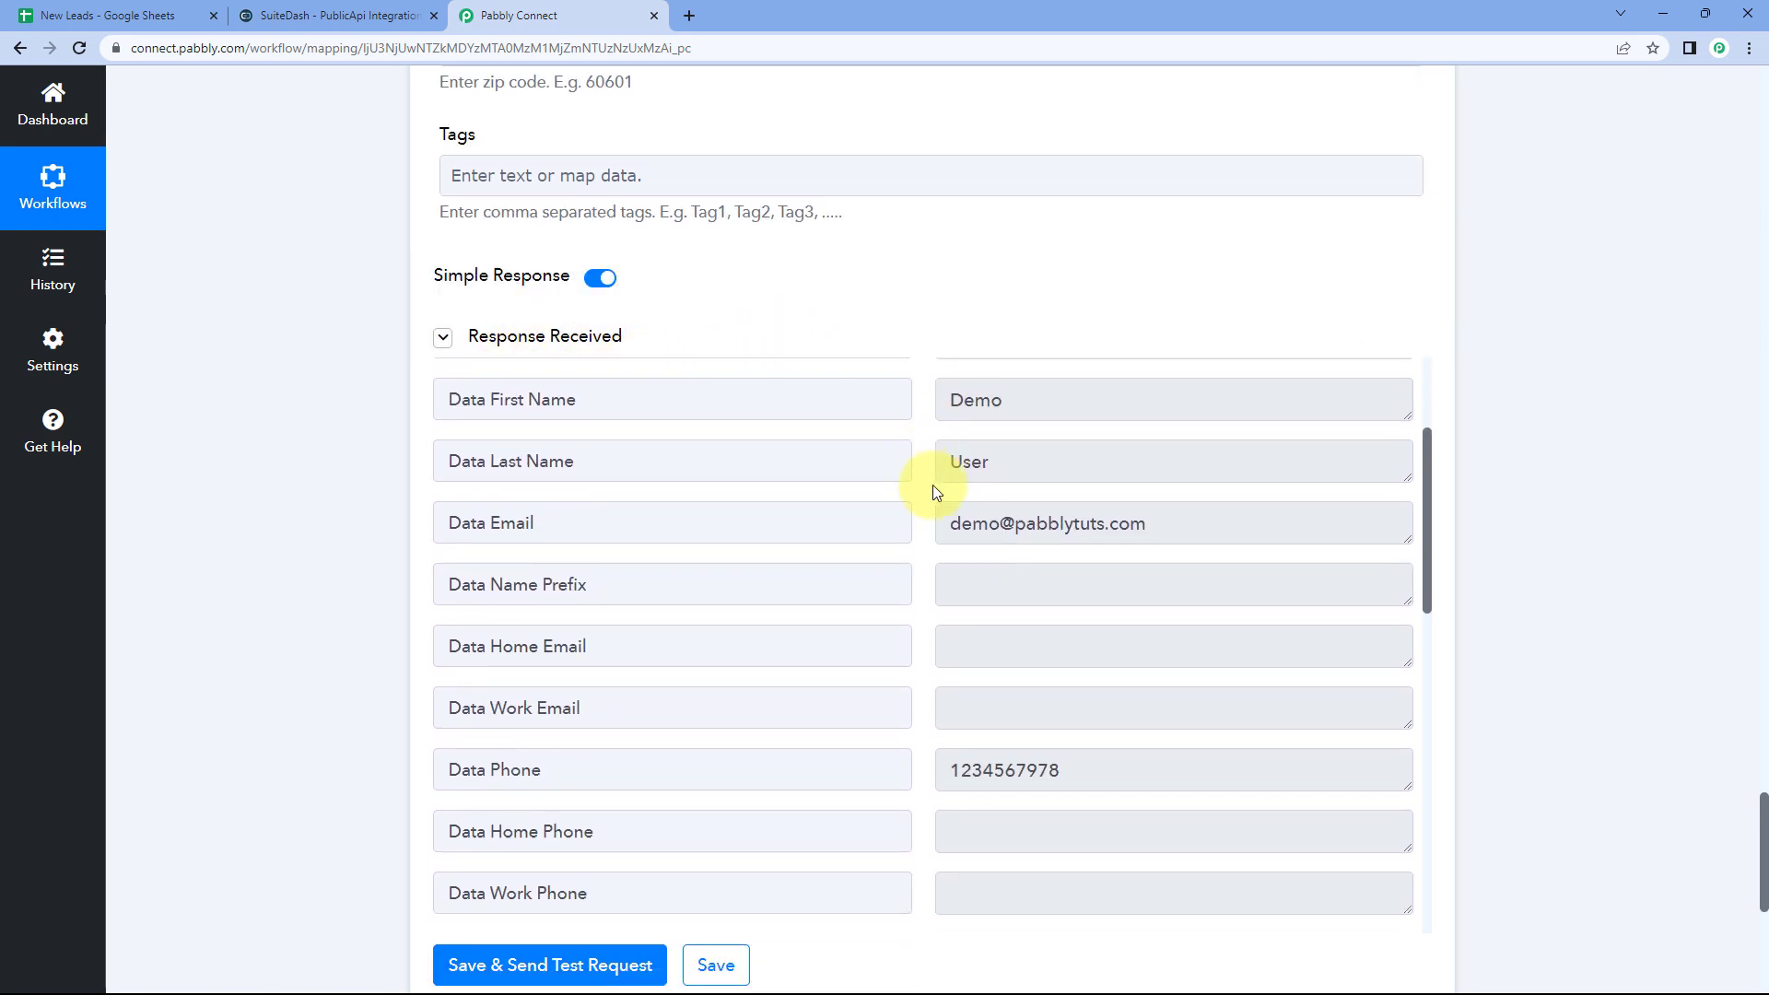
scroll(926, 522, "up", 15)
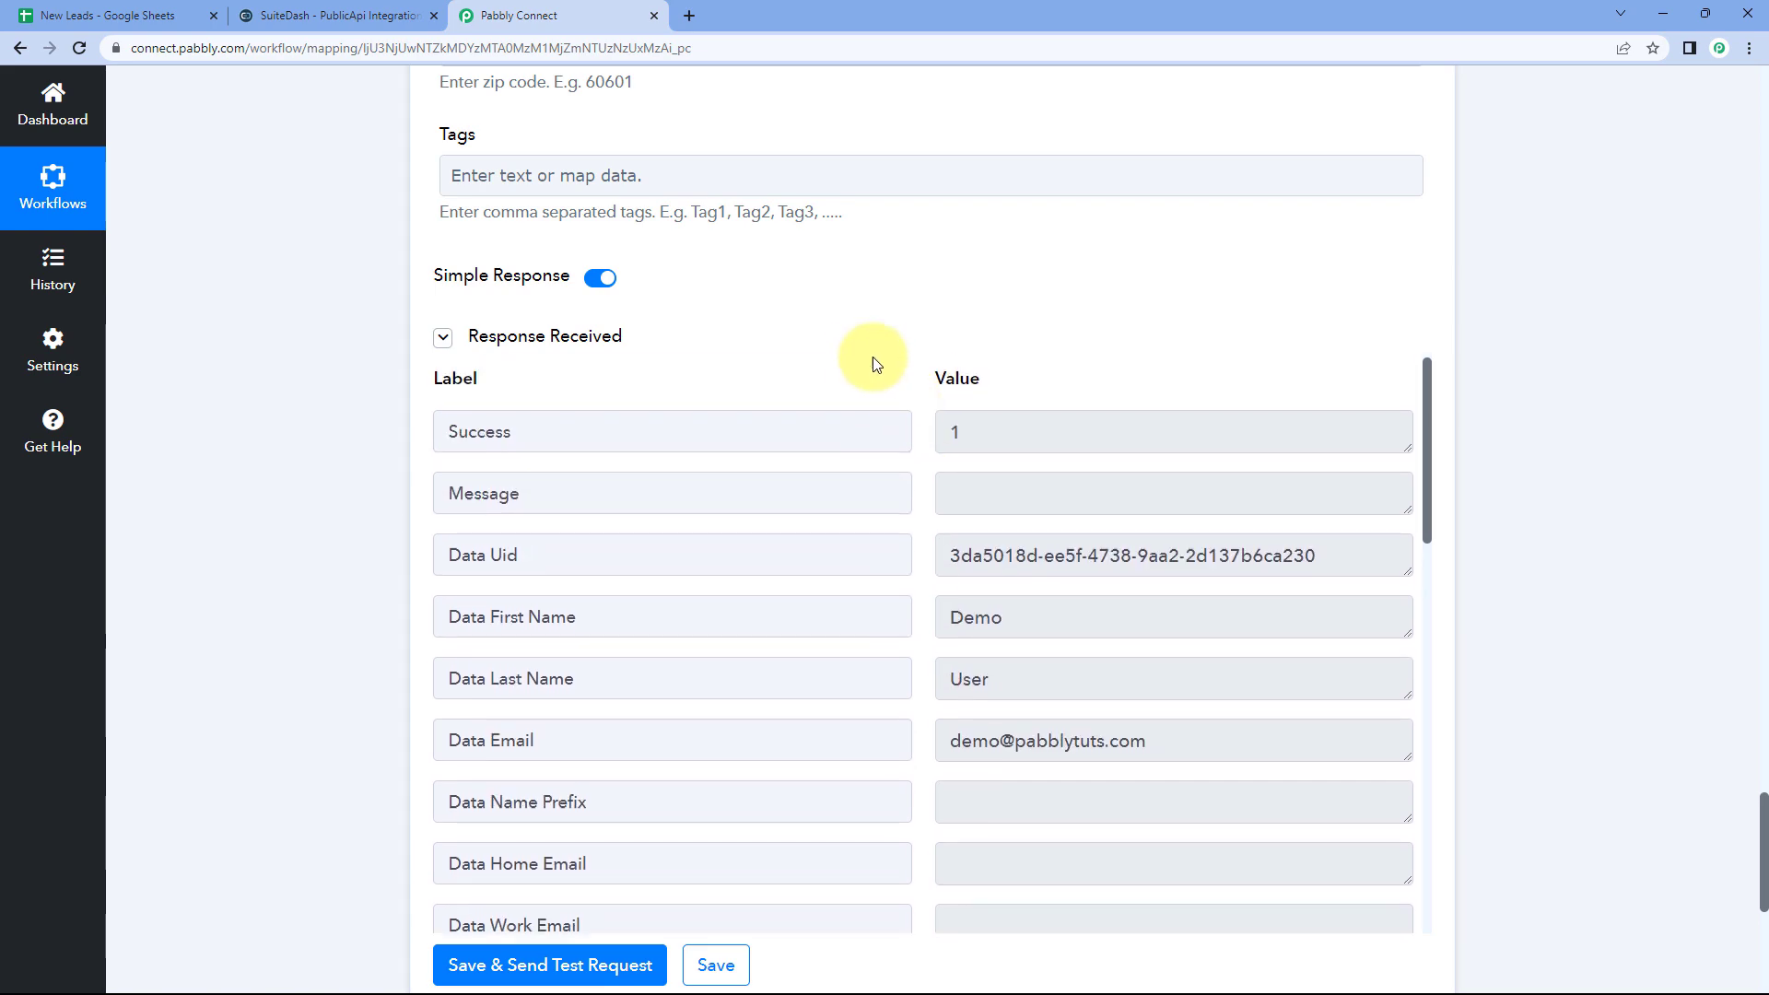
scroll(668, 504, "up", 15)
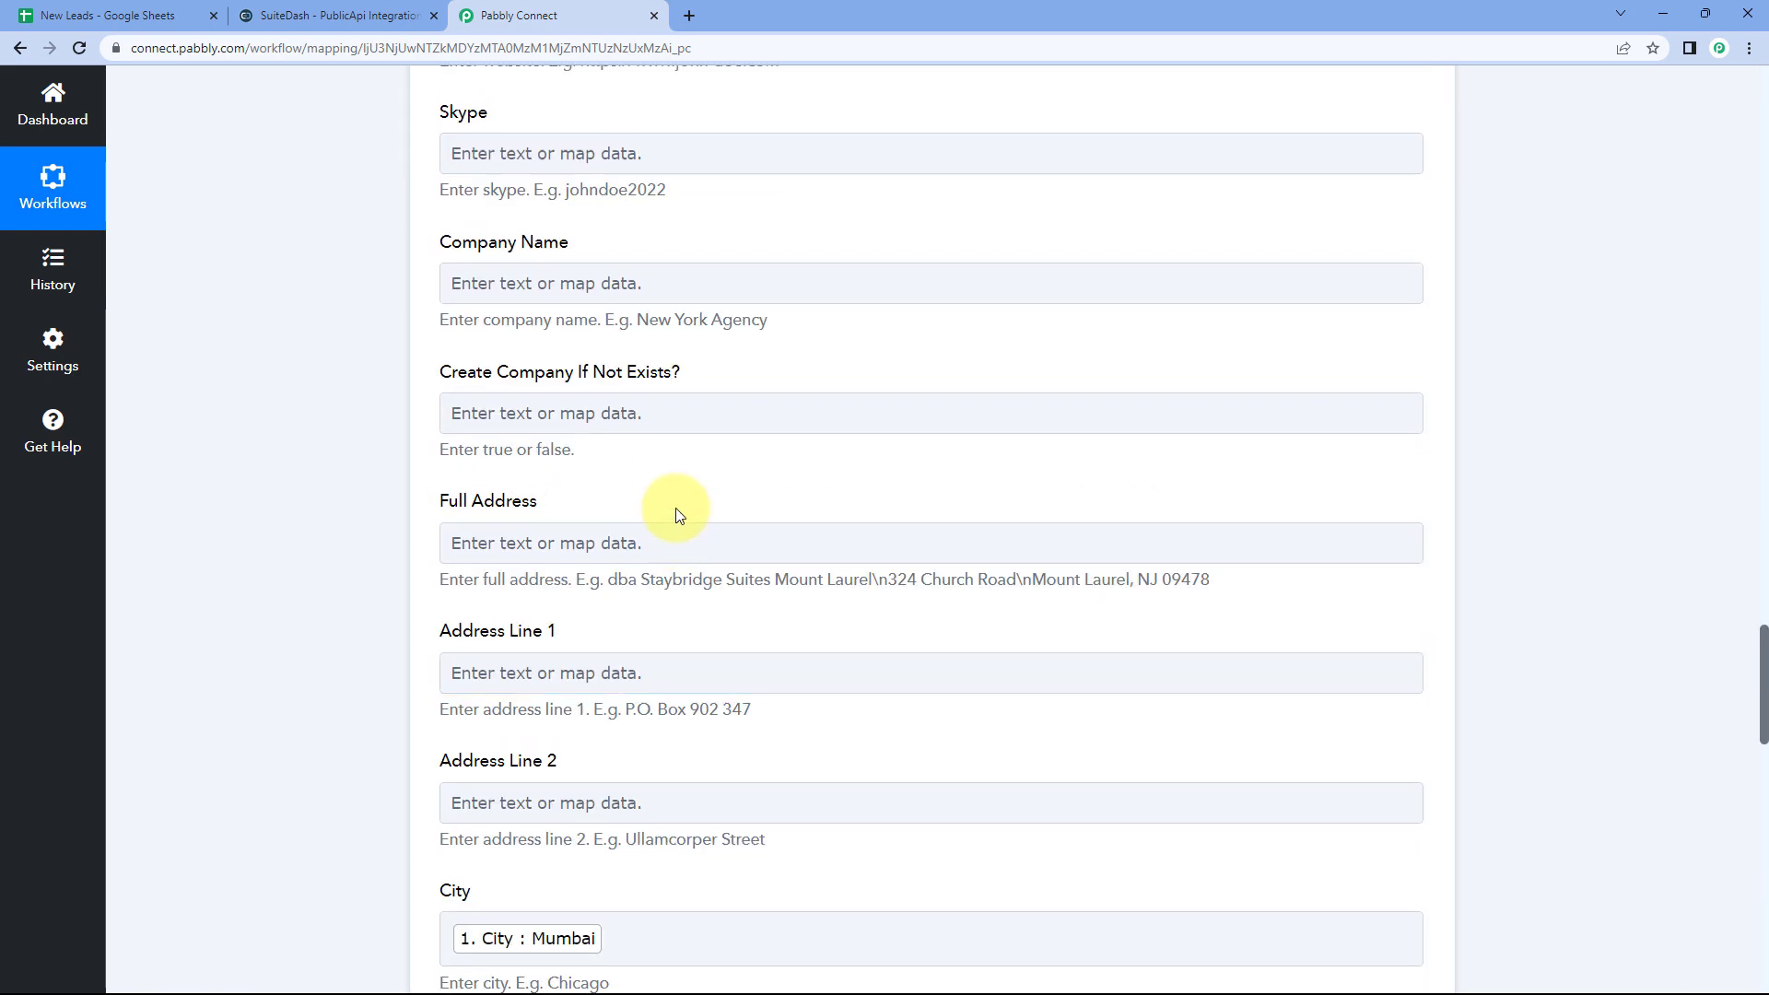
scroll(708, 456, "up", 7)
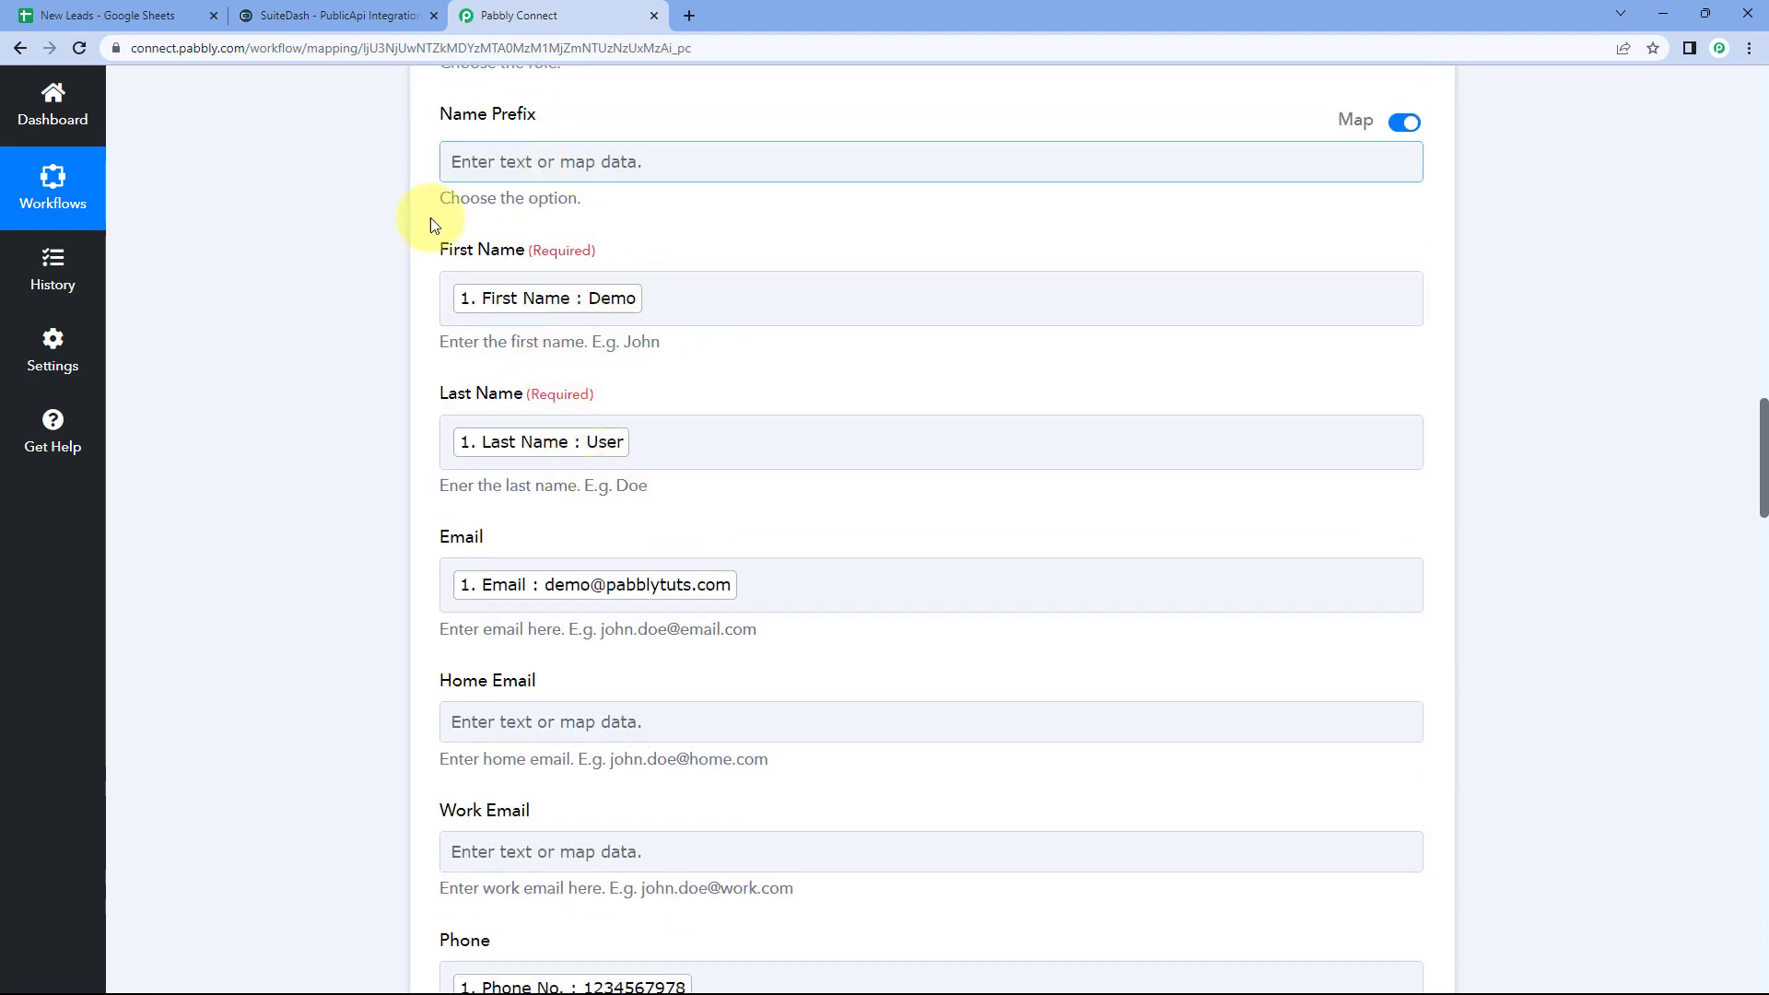
Step: Compare the test response values with the Demo User row in the sheet
left_click(107, 15)
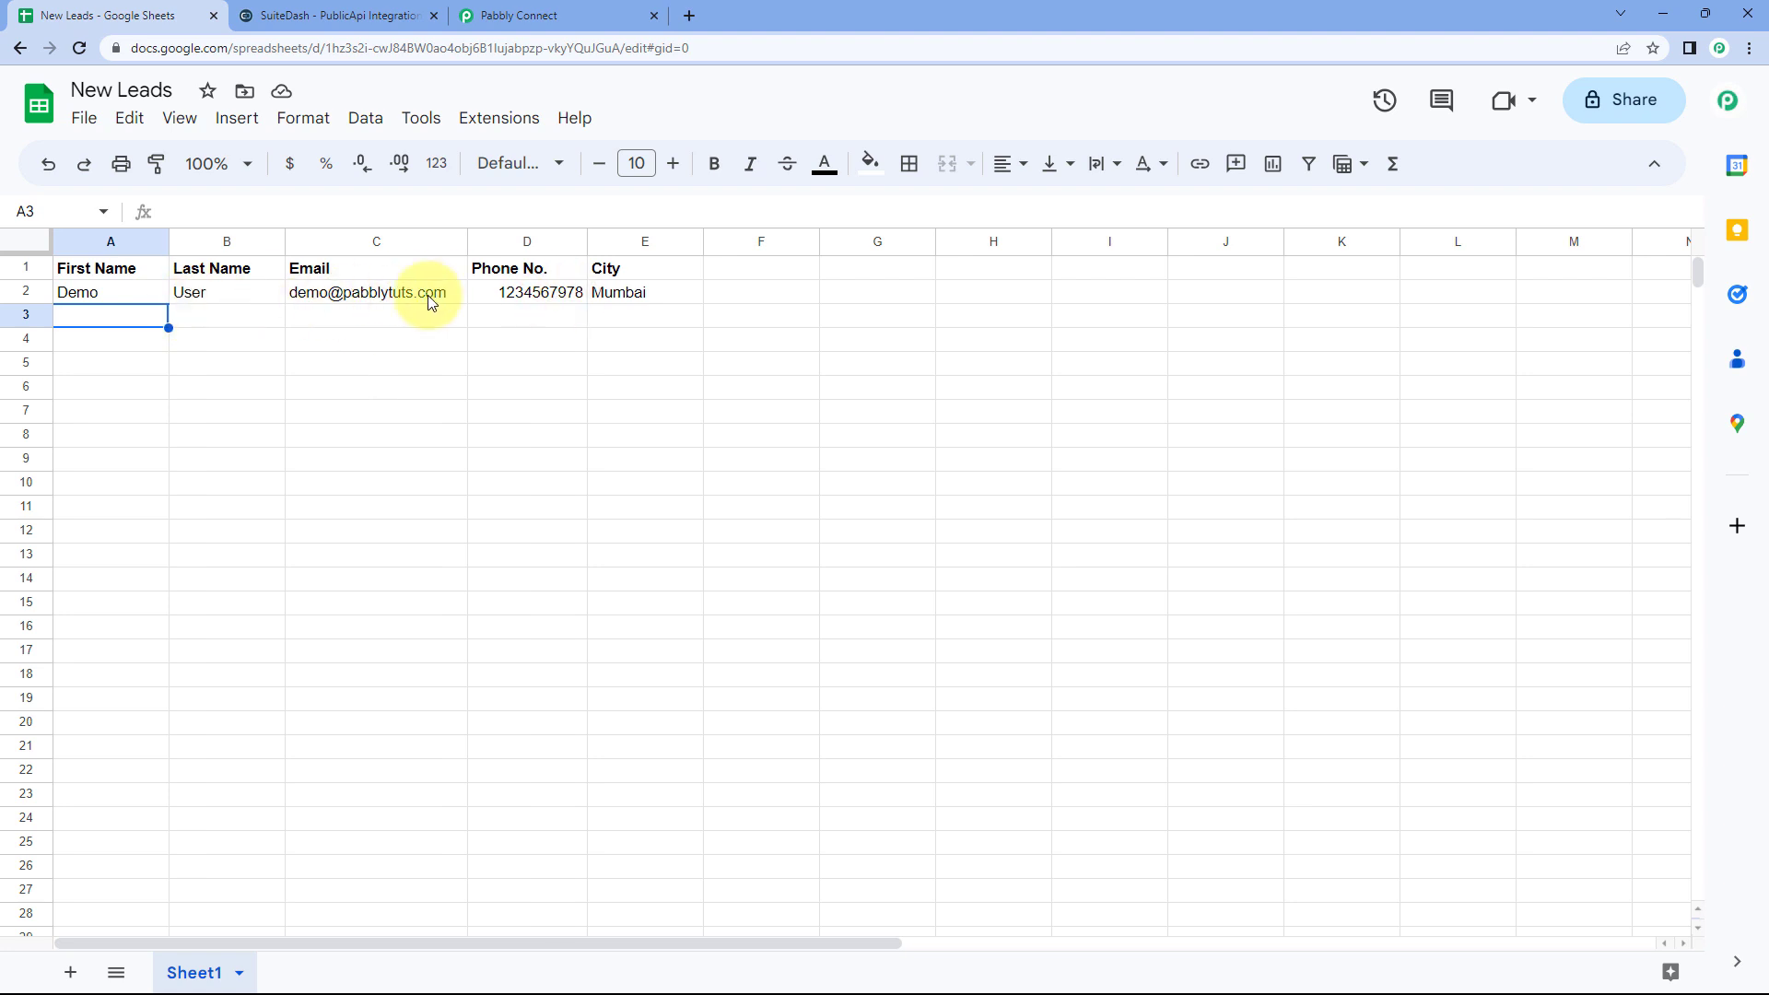
left_click(516, 15)
scroll(411, 268, "up", 2)
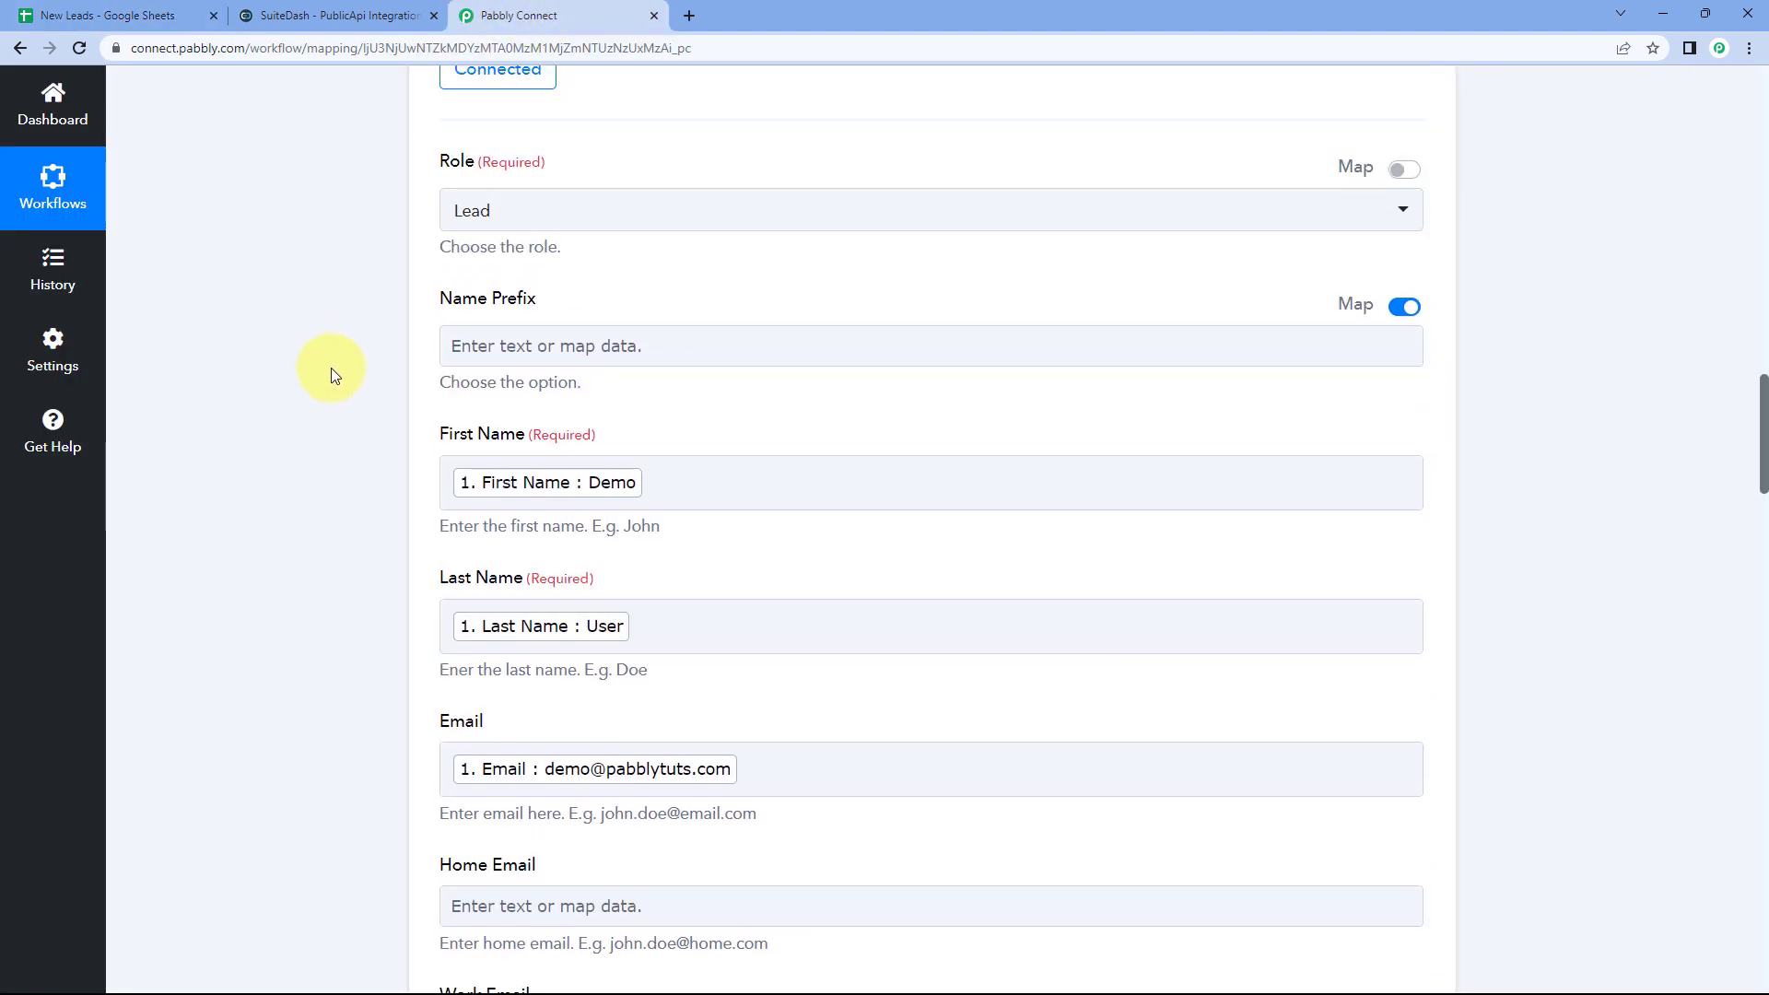
left_click(333, 18)
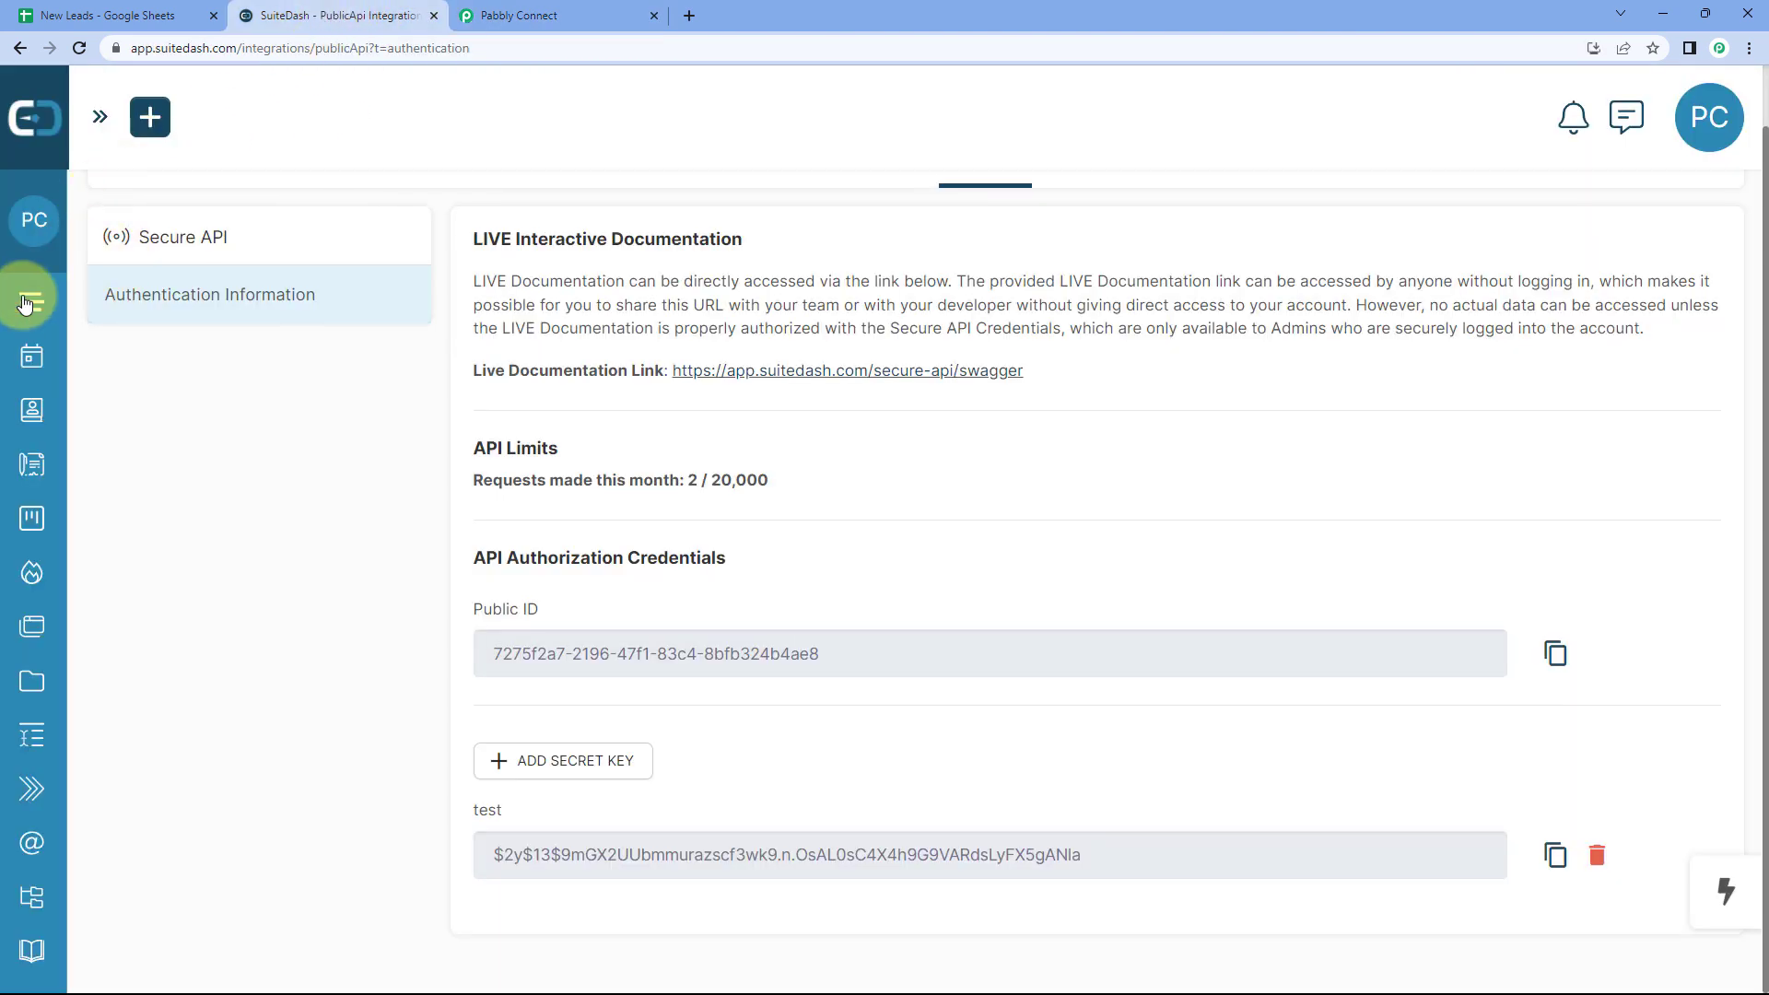
Step: Open the Demo User contact from SuiteDash's CRM contacts list
mouse_move(39, 359)
left_click(97, 412)
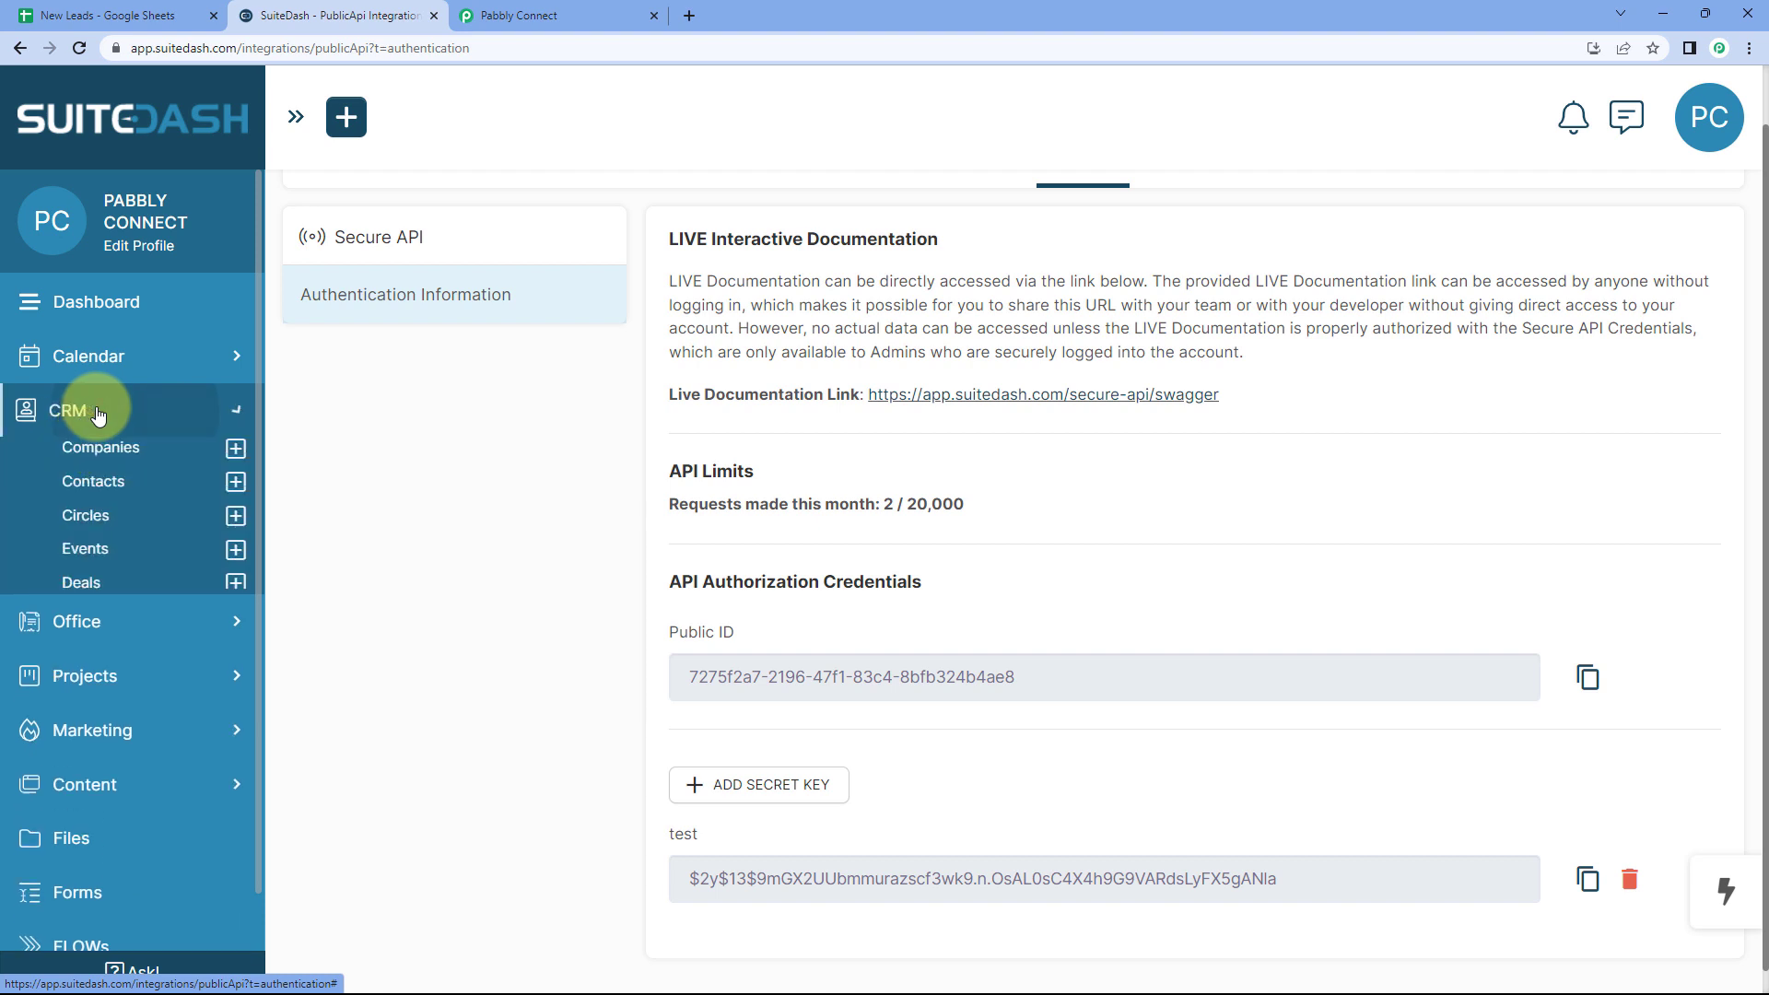
left_click(104, 483)
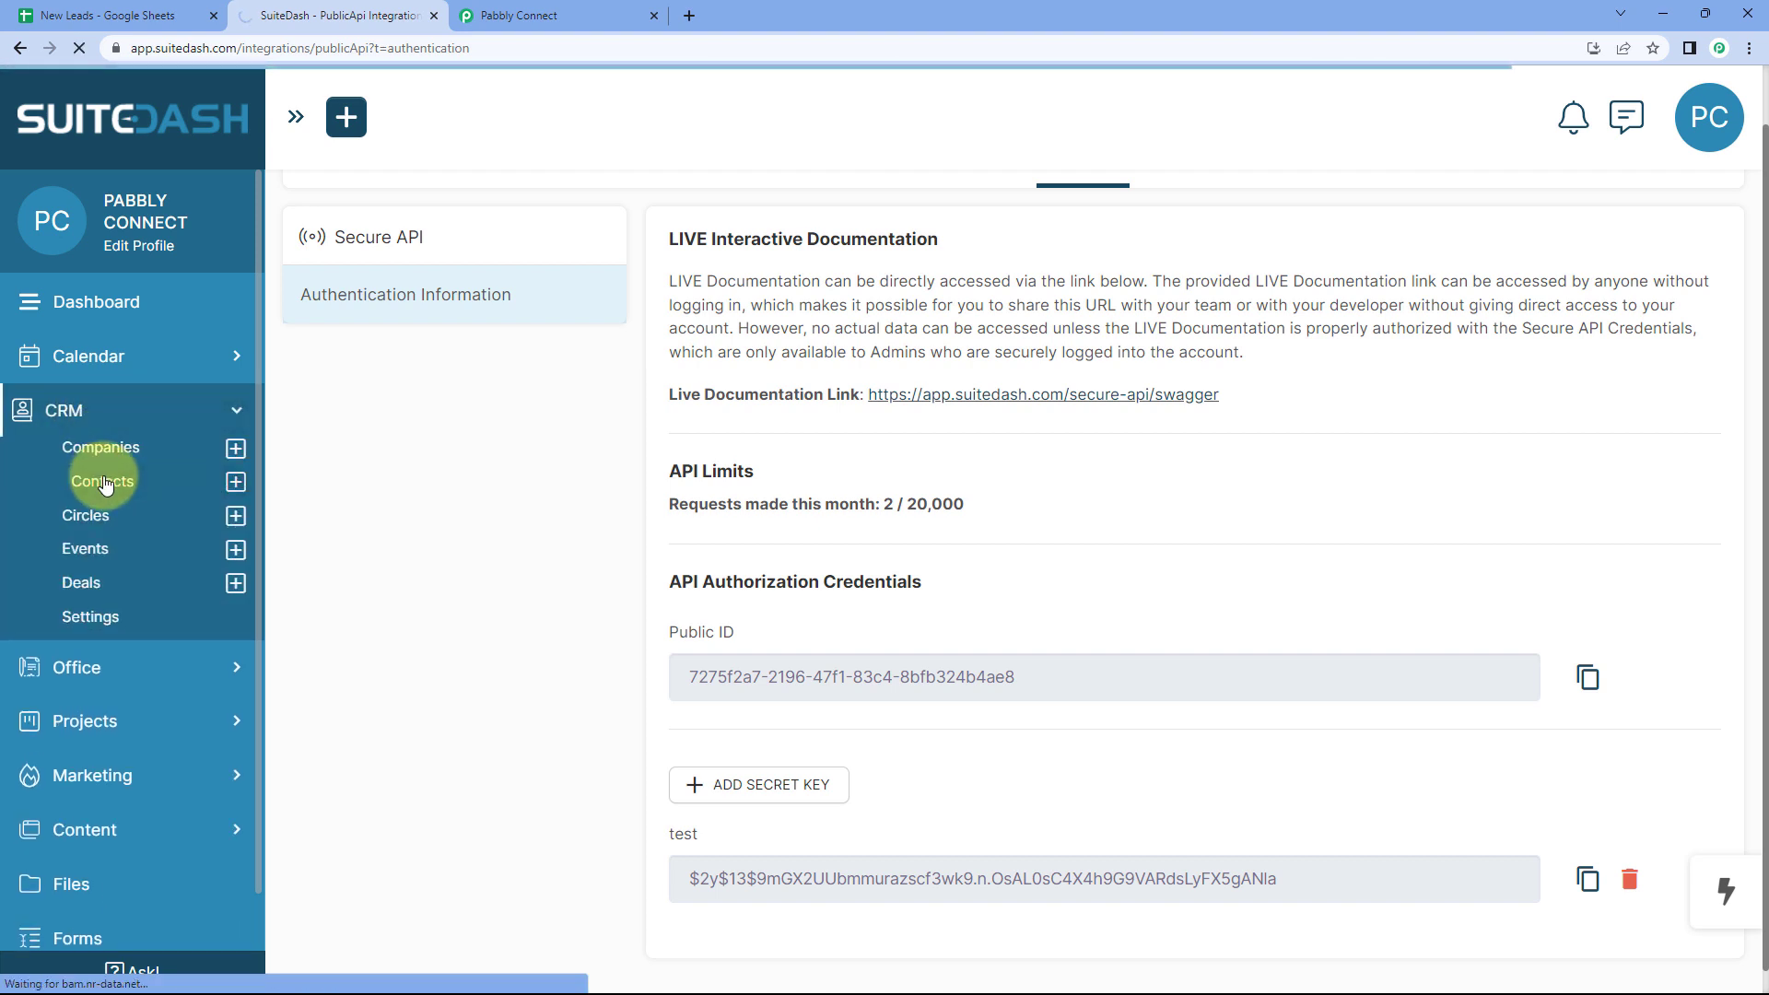
scroll(525, 368, "down", 3)
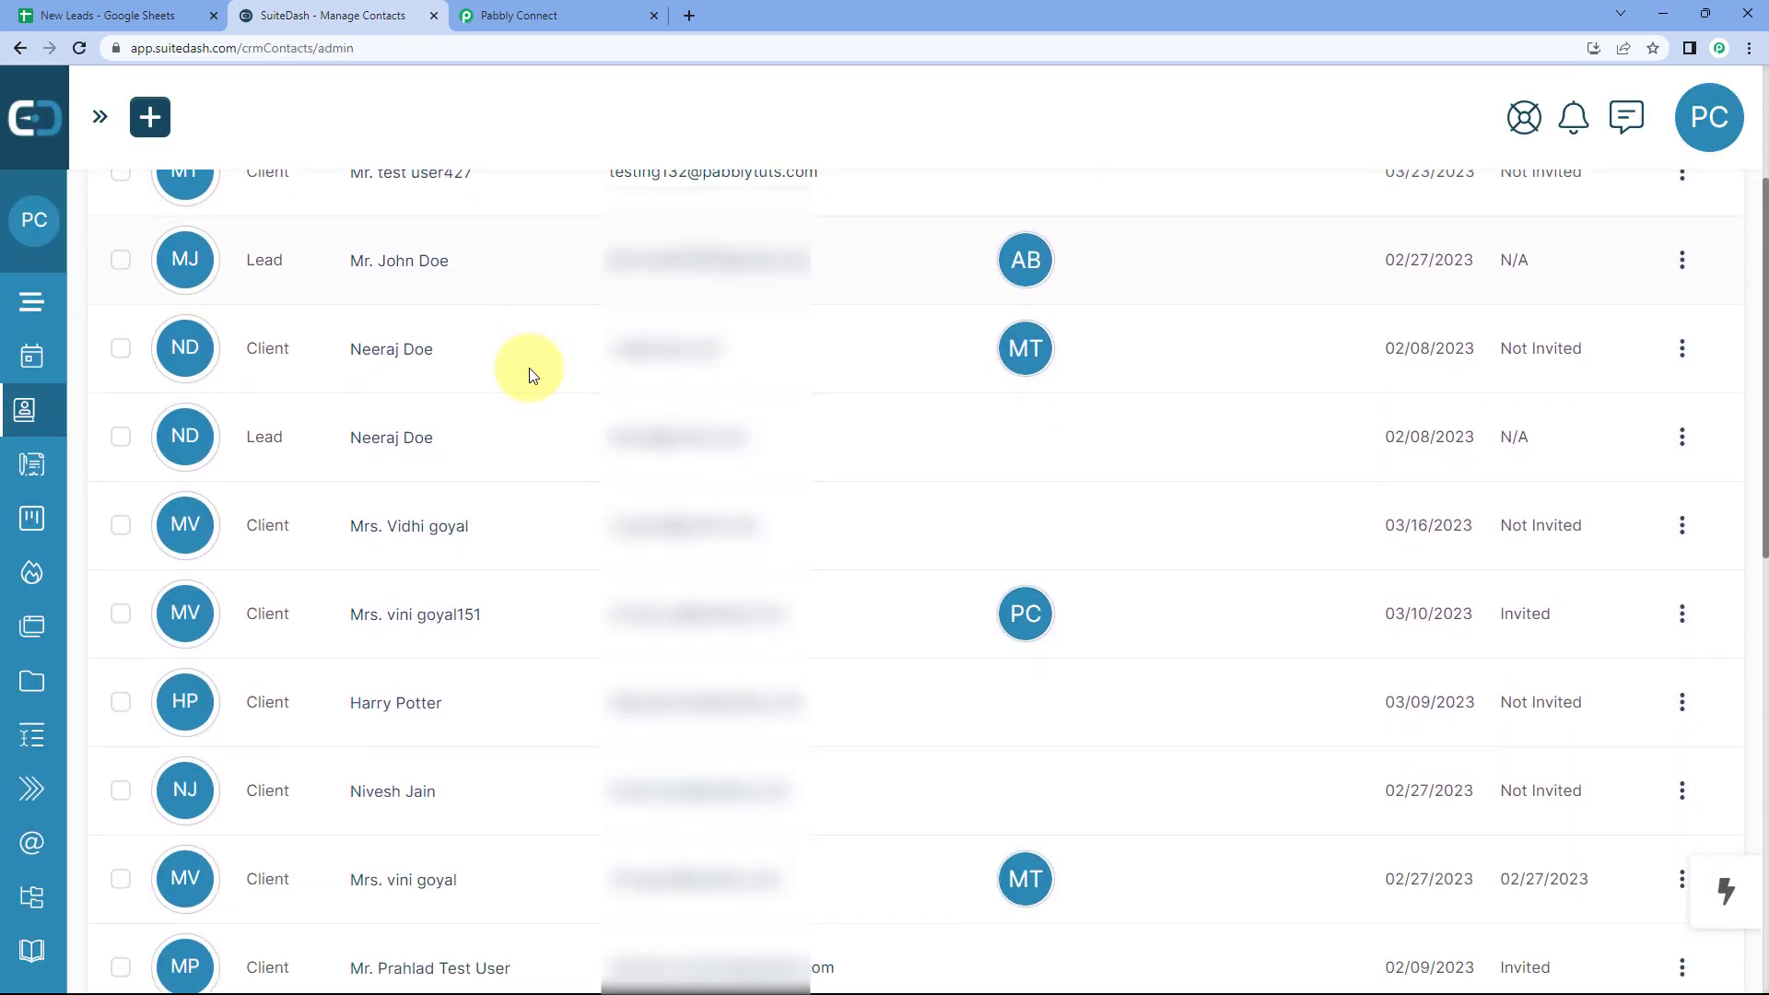
scroll(531, 374, "down", 8)
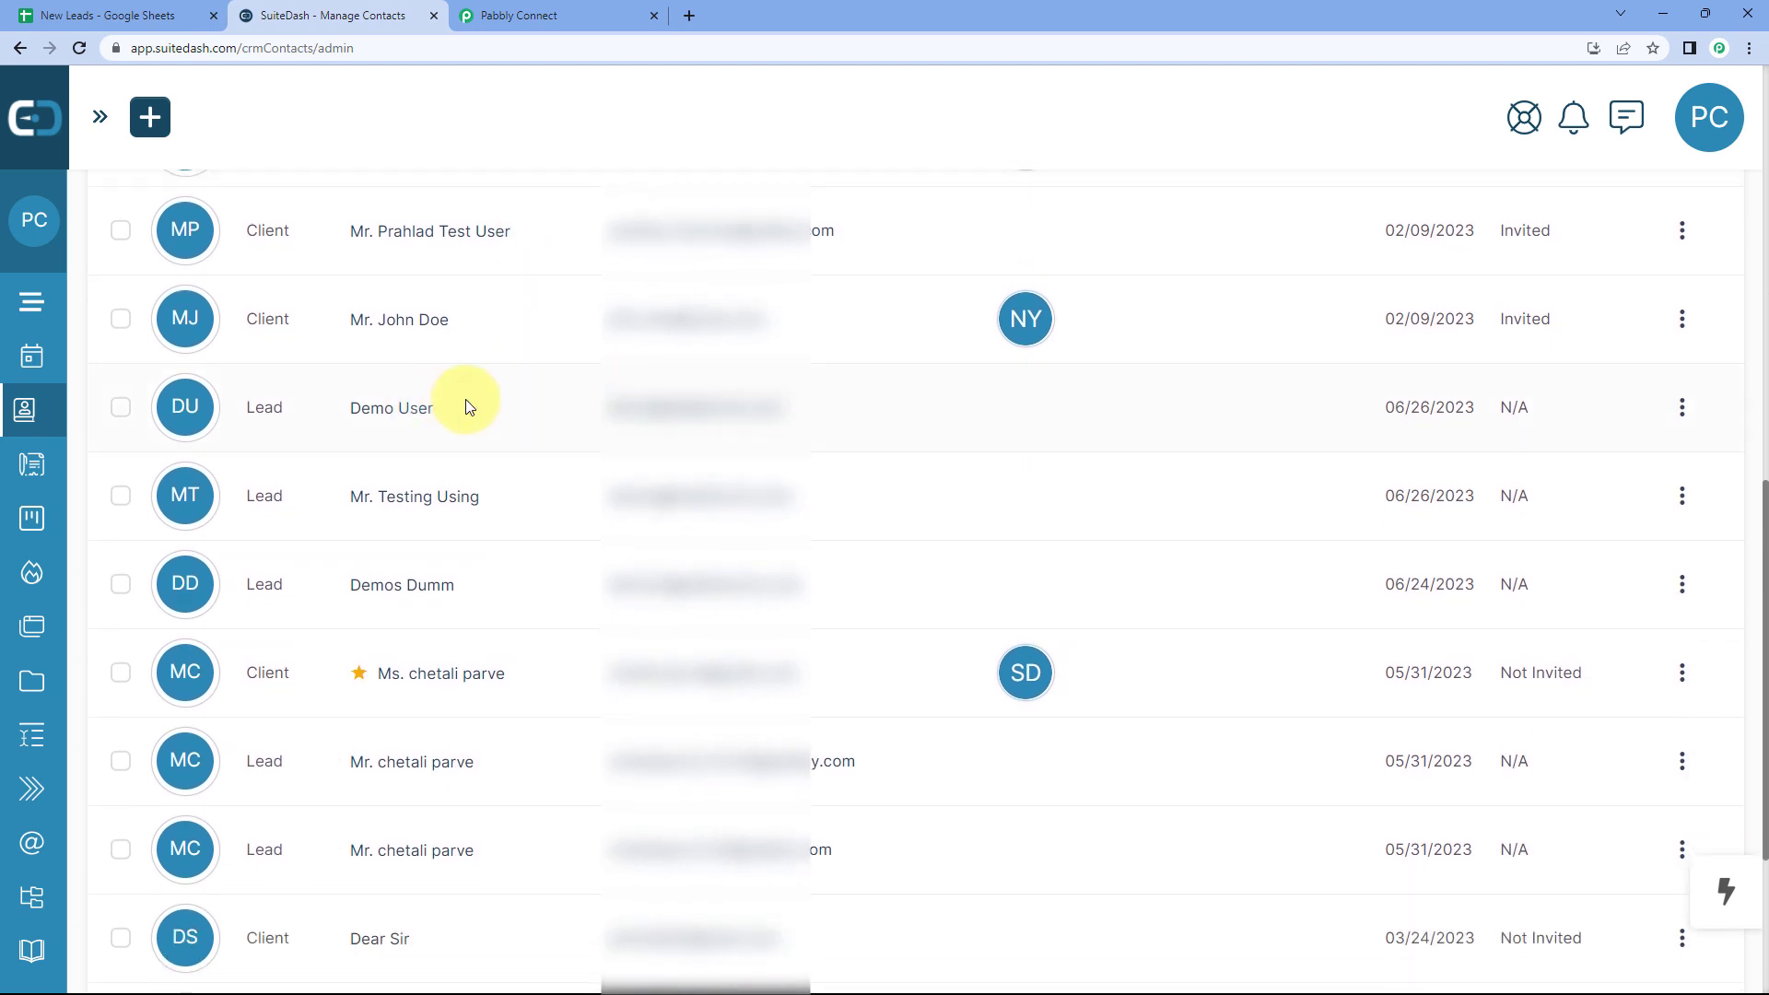
left_click(399, 417)
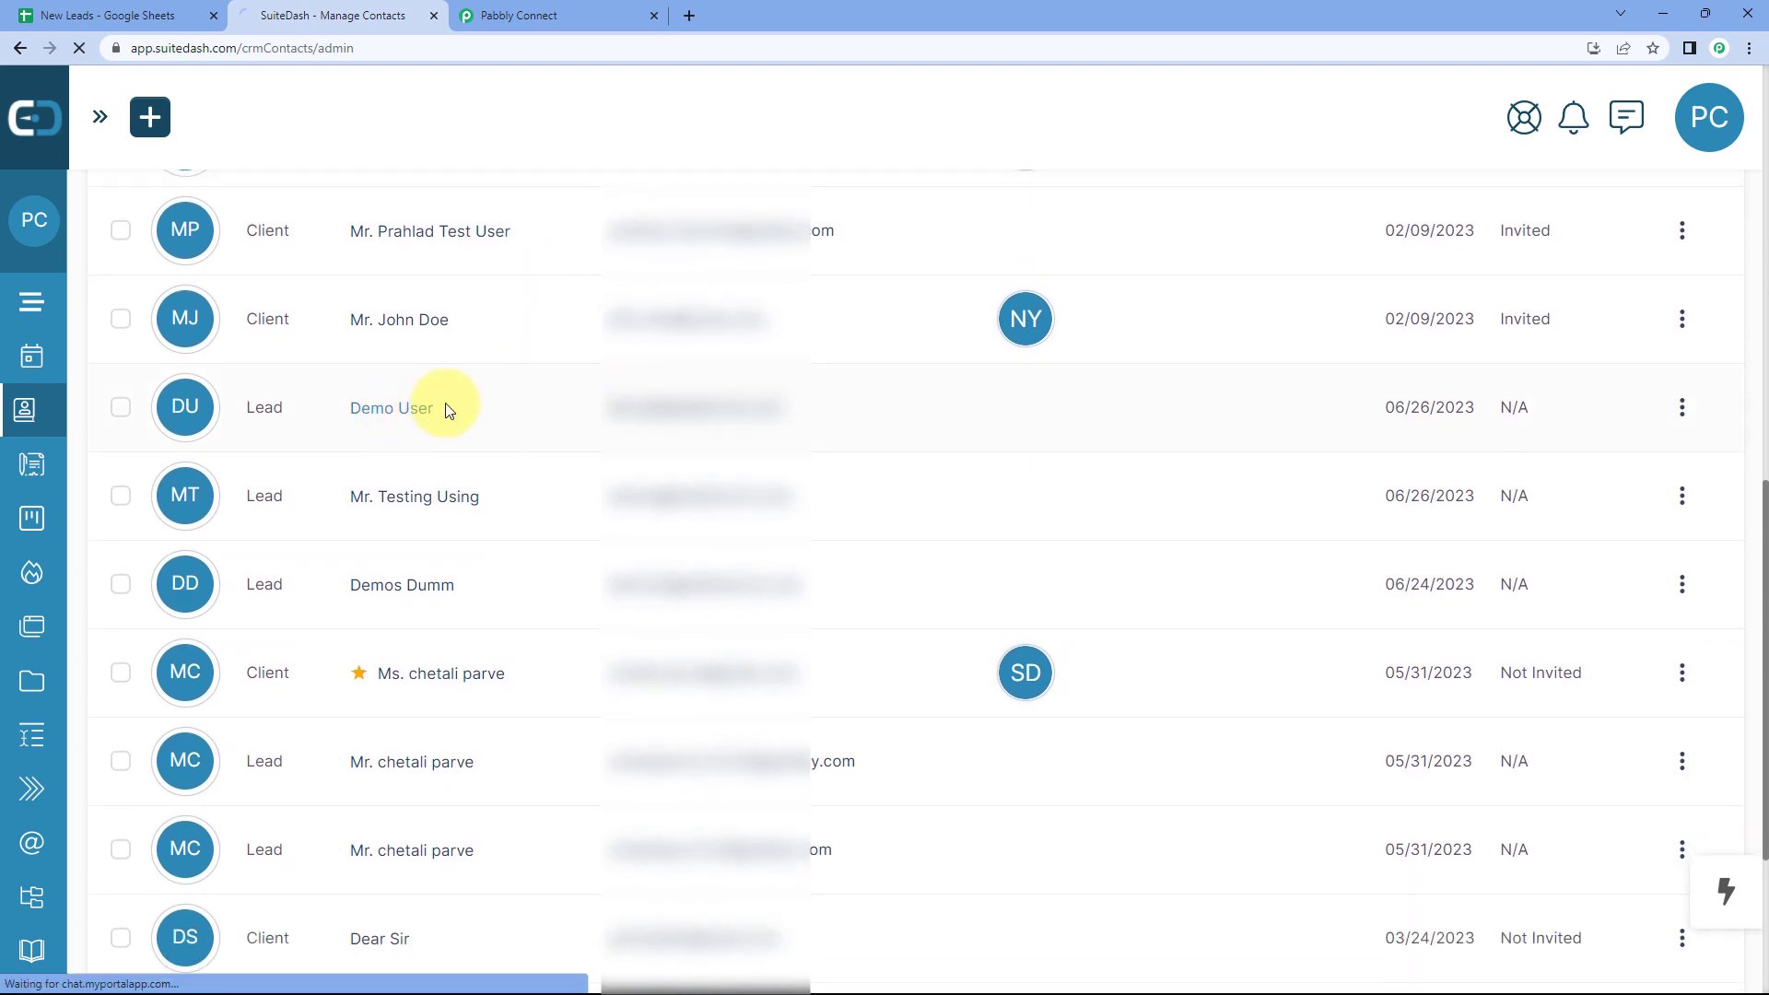
Step: Verify the contact's name, email, phone and city Mumbai against the spreadsheet row
left_click(143, 13)
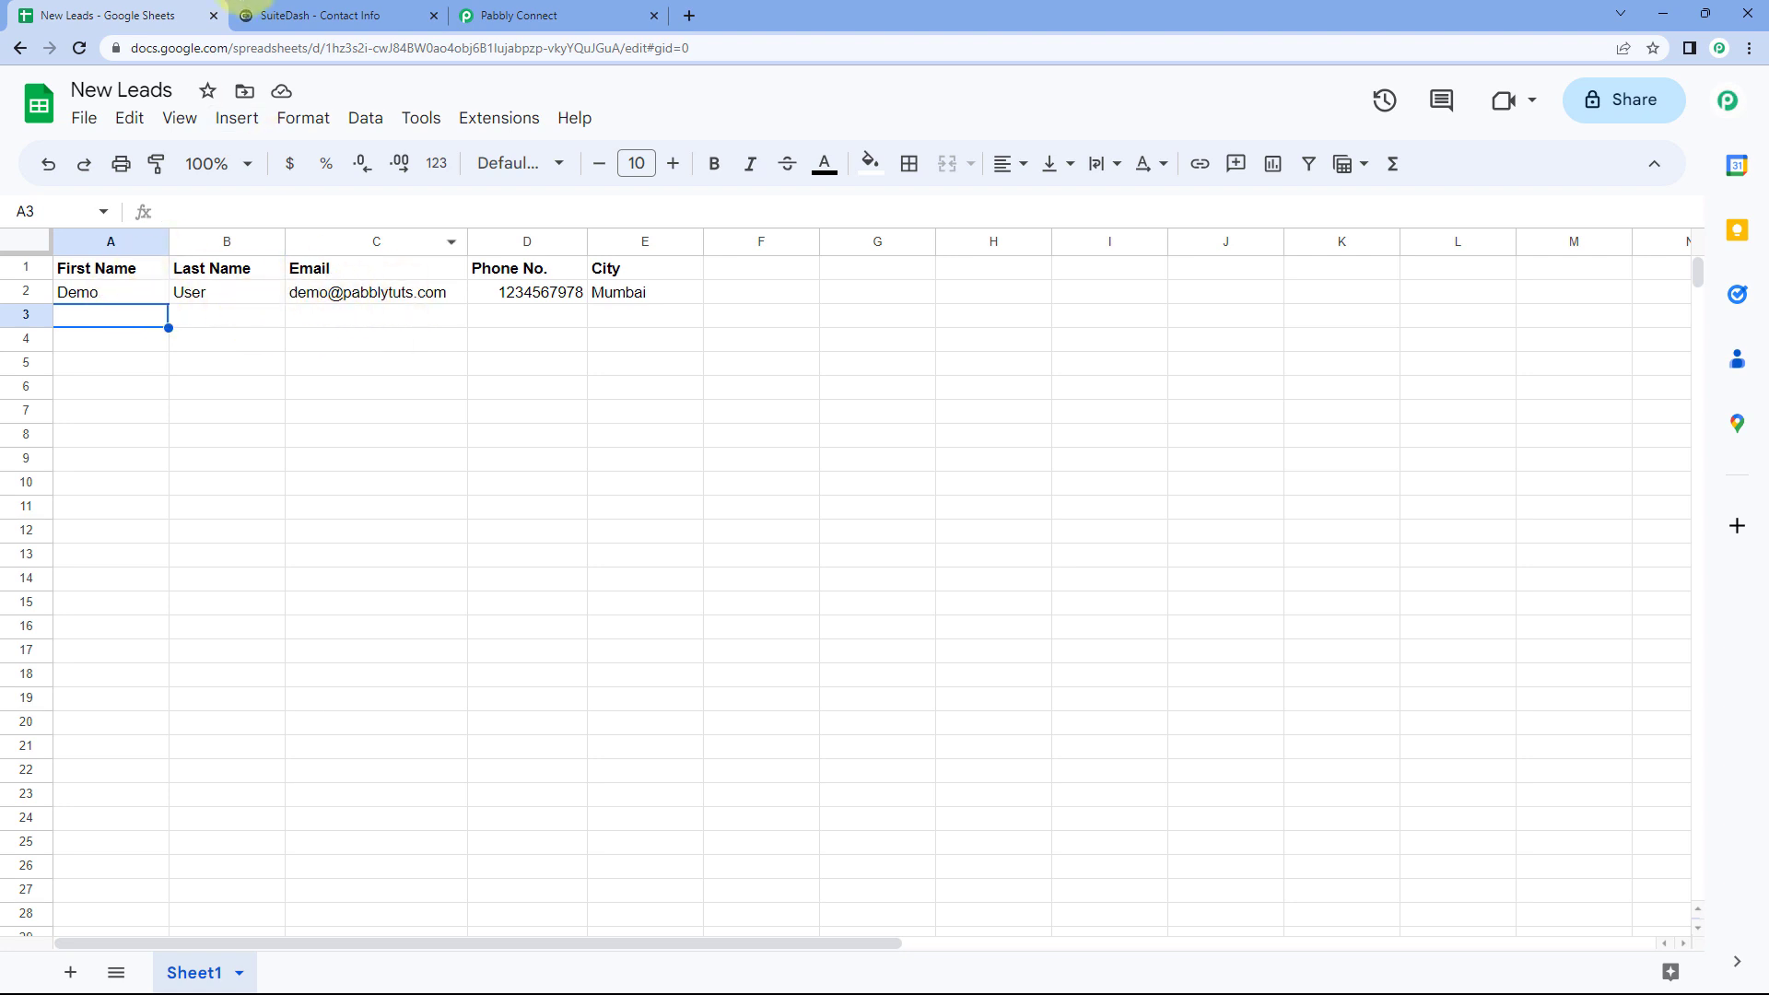
left_click(288, 15)
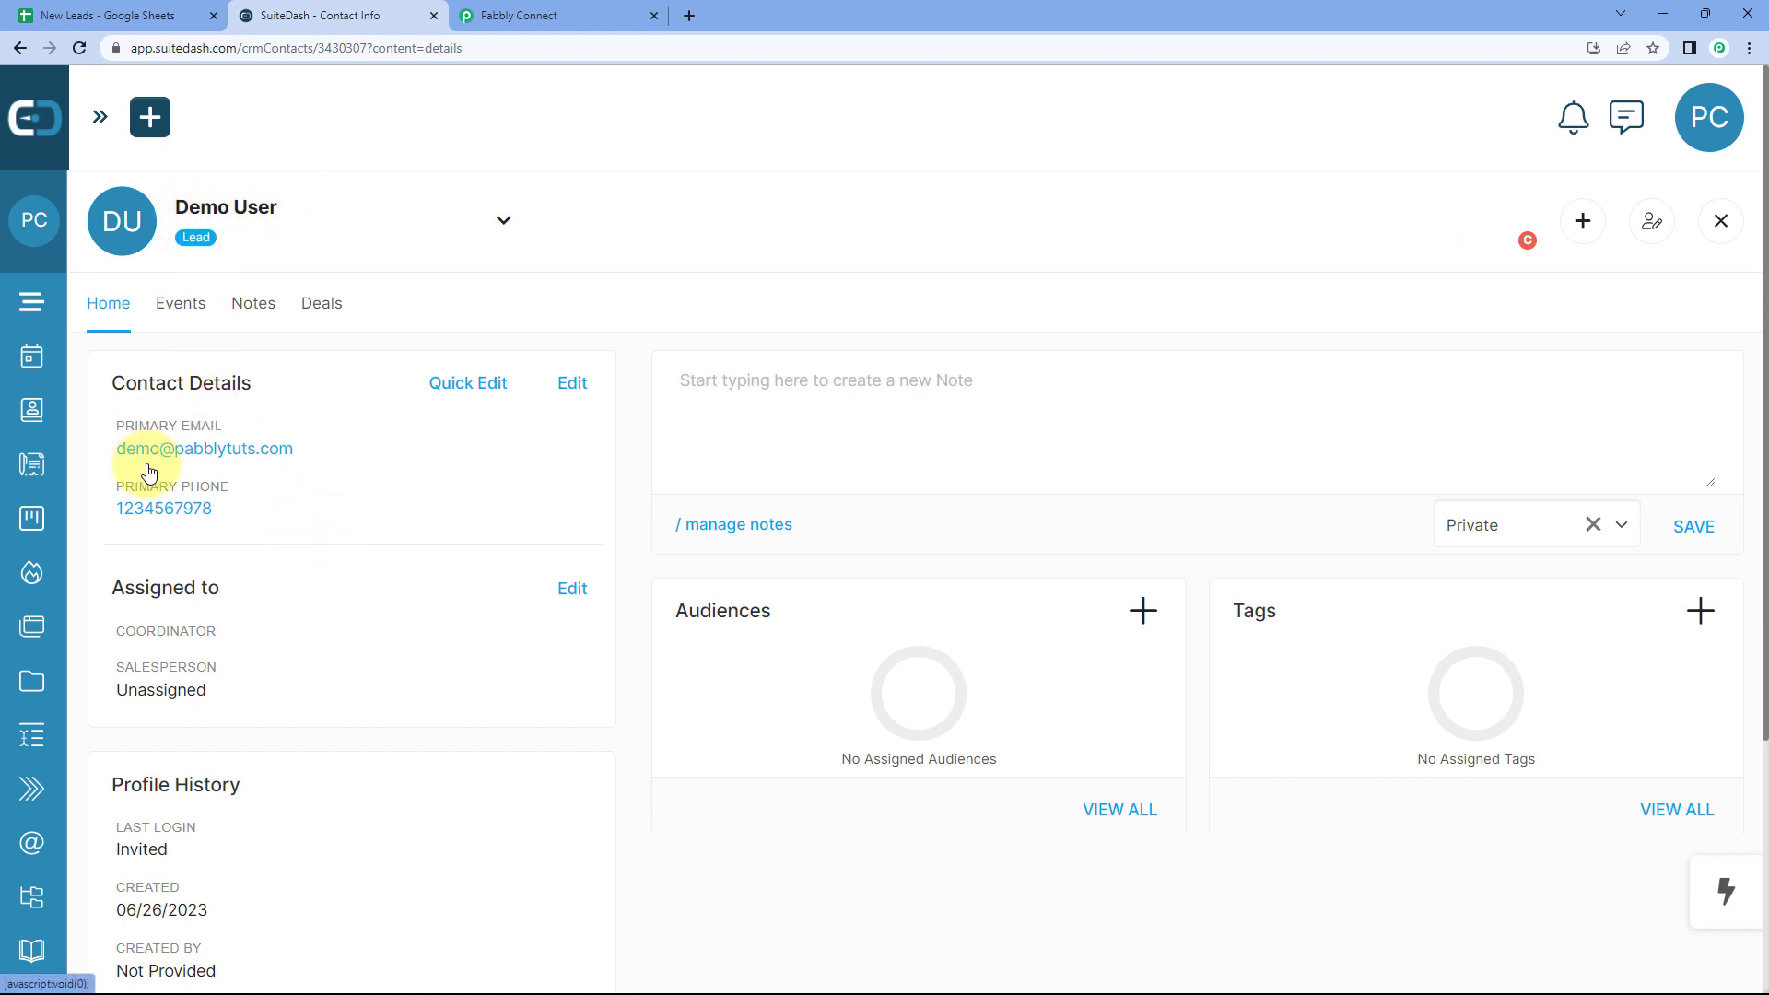
left_click(117, 8)
left_click(330, 12)
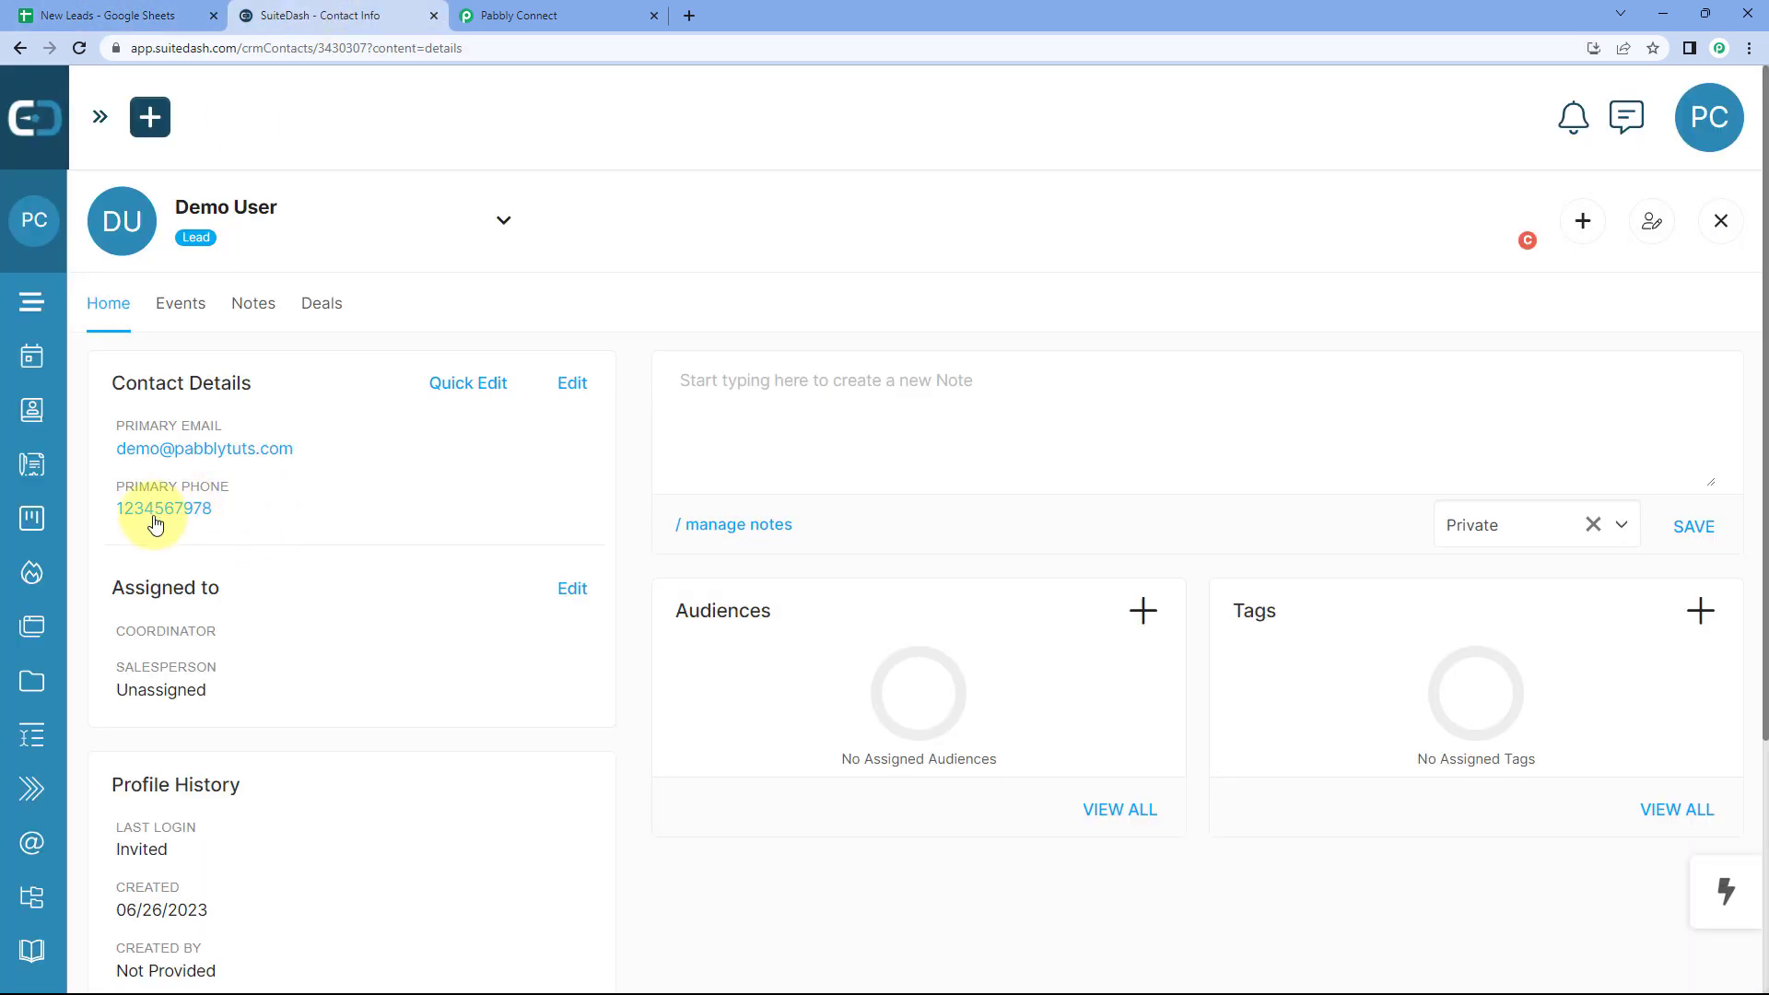
scroll(297, 521, "down", 4)
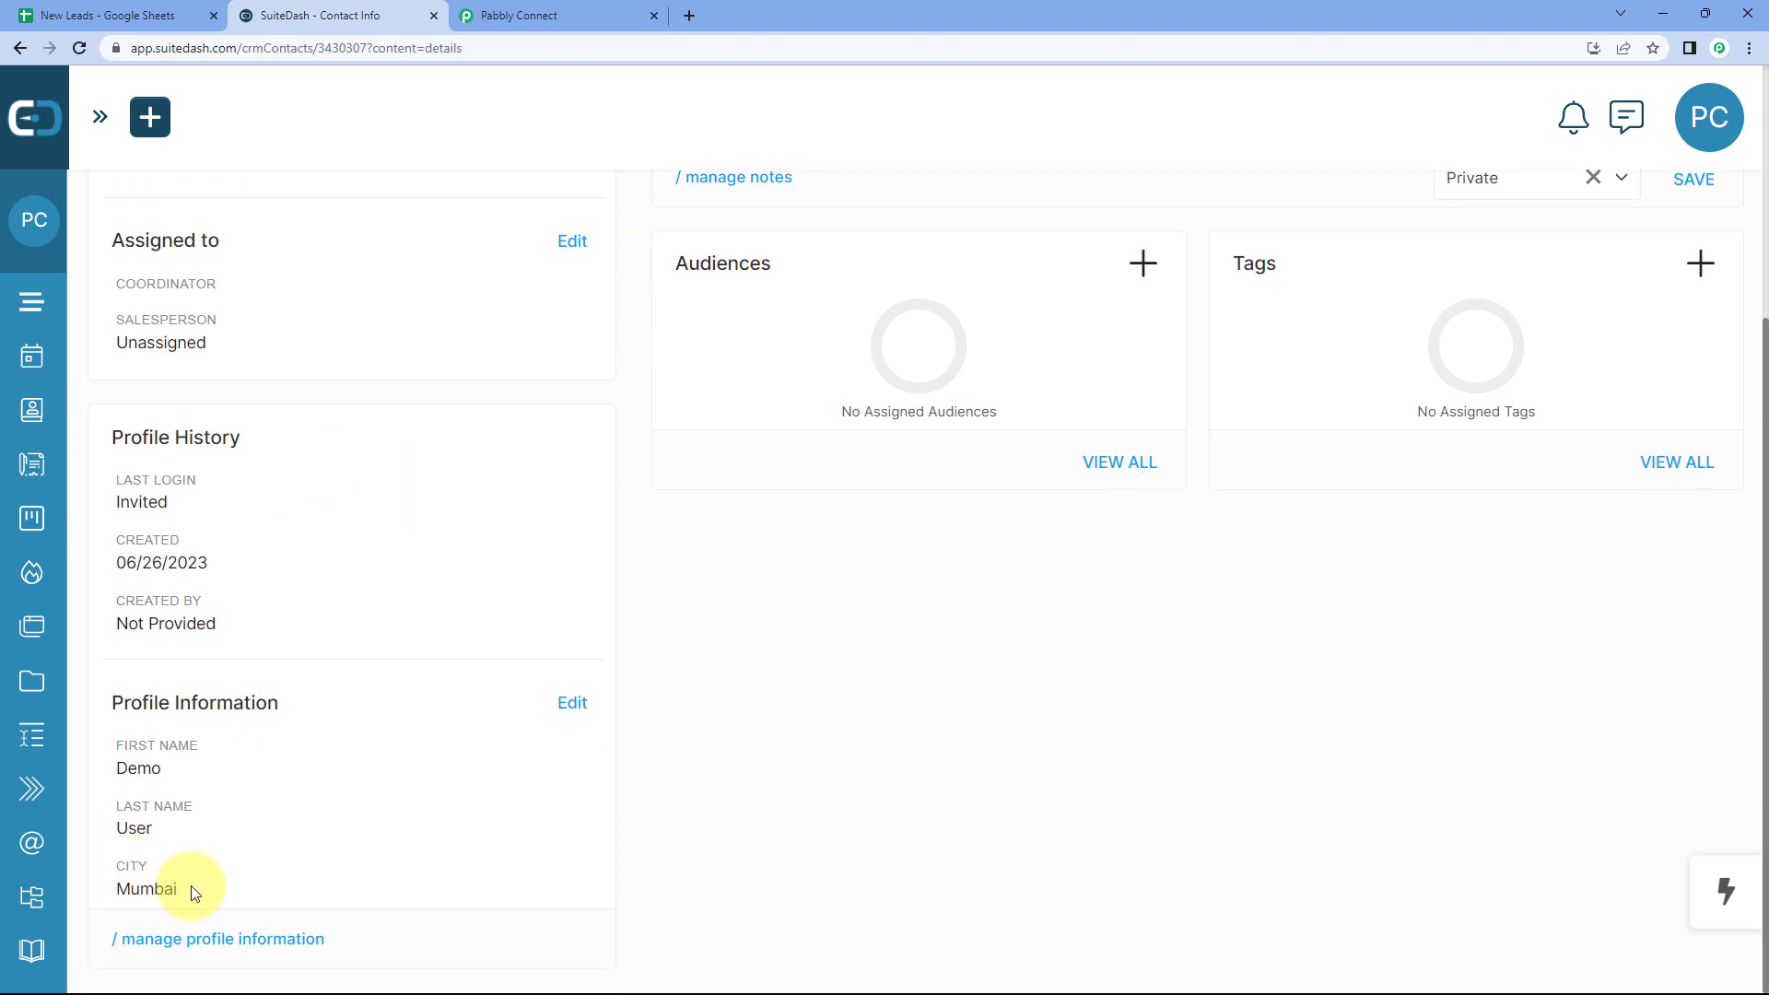
left_click(138, 16)
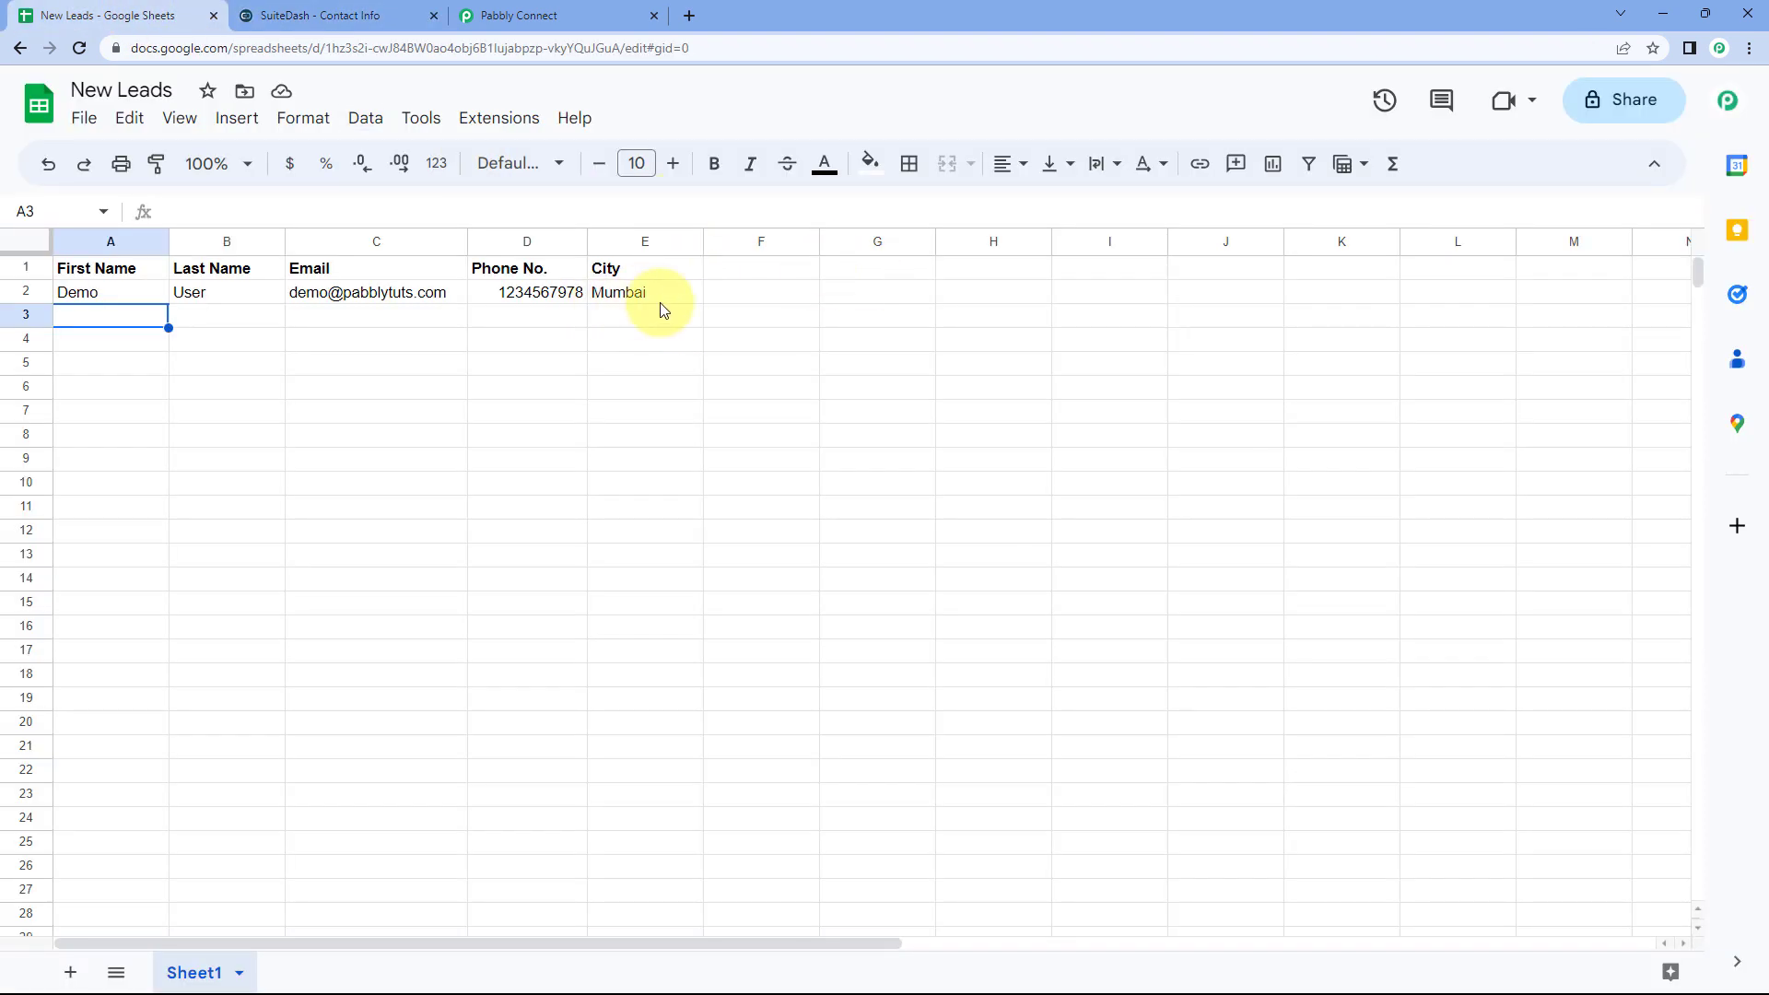
left_click(387, 12)
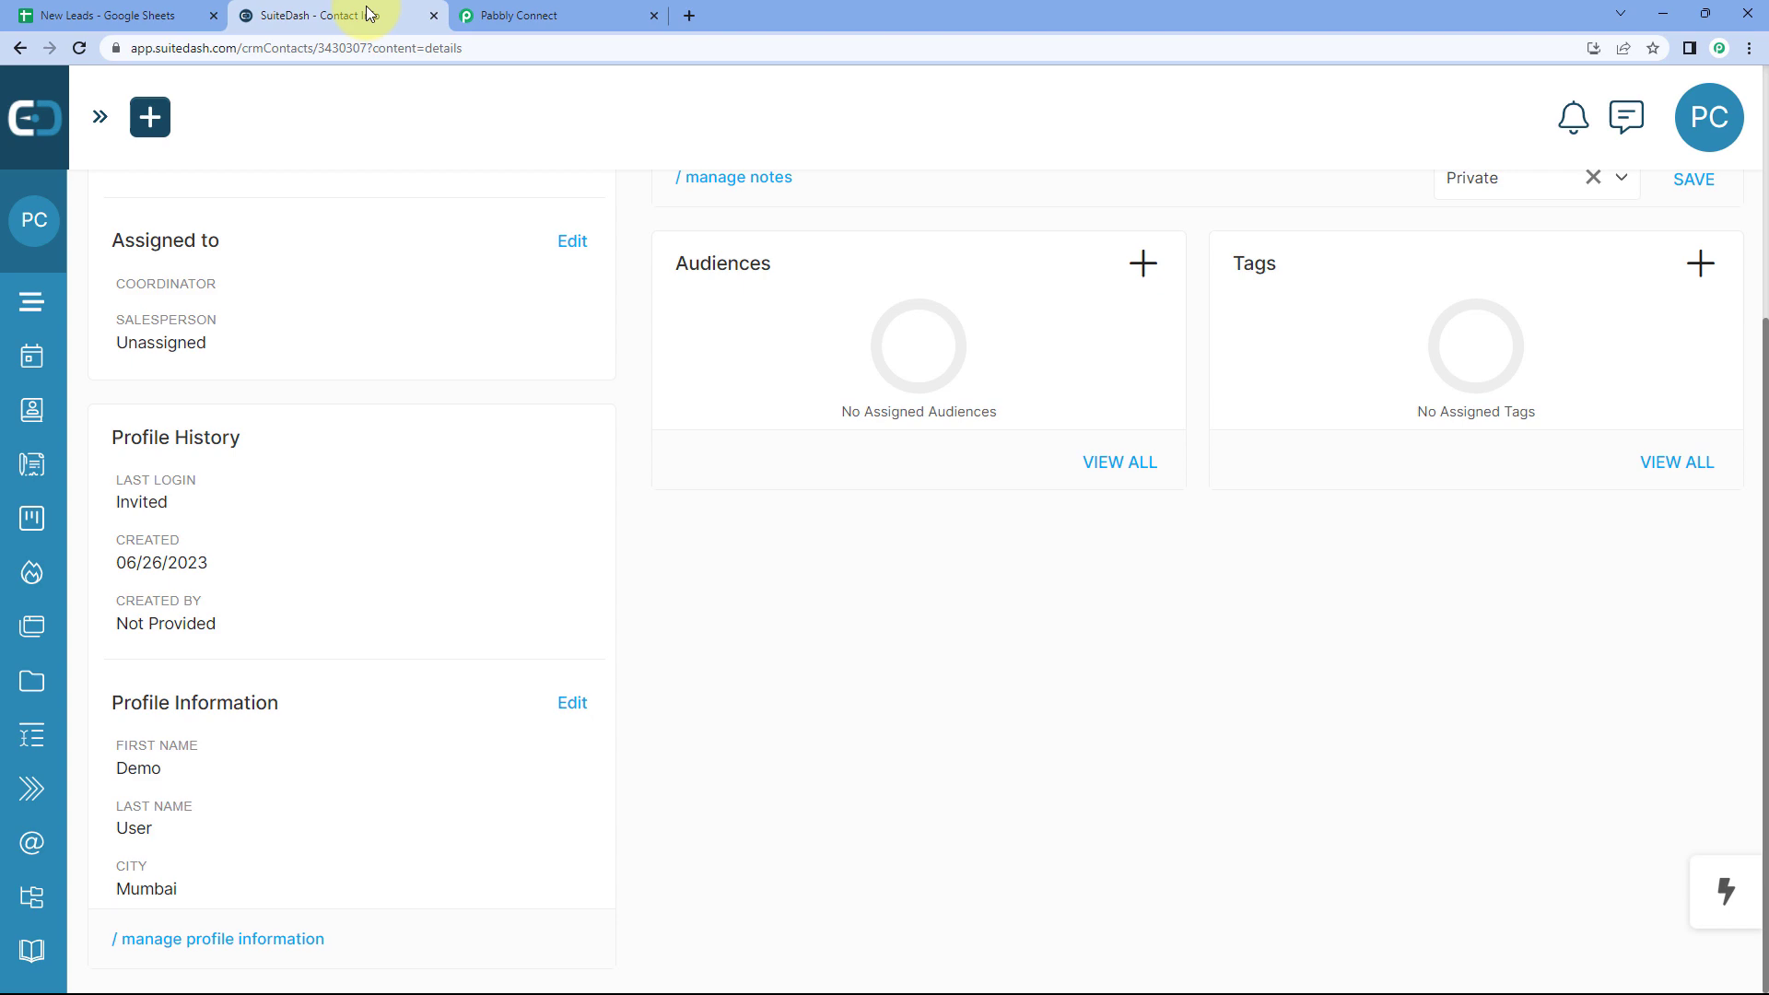
left_click(562, 15)
Step: Collapse the SuiteDash Create Contact action and the Google Sheets trigger cards in the workflow
scroll(1438, 323, "up", 5)
left_click(1428, 317)
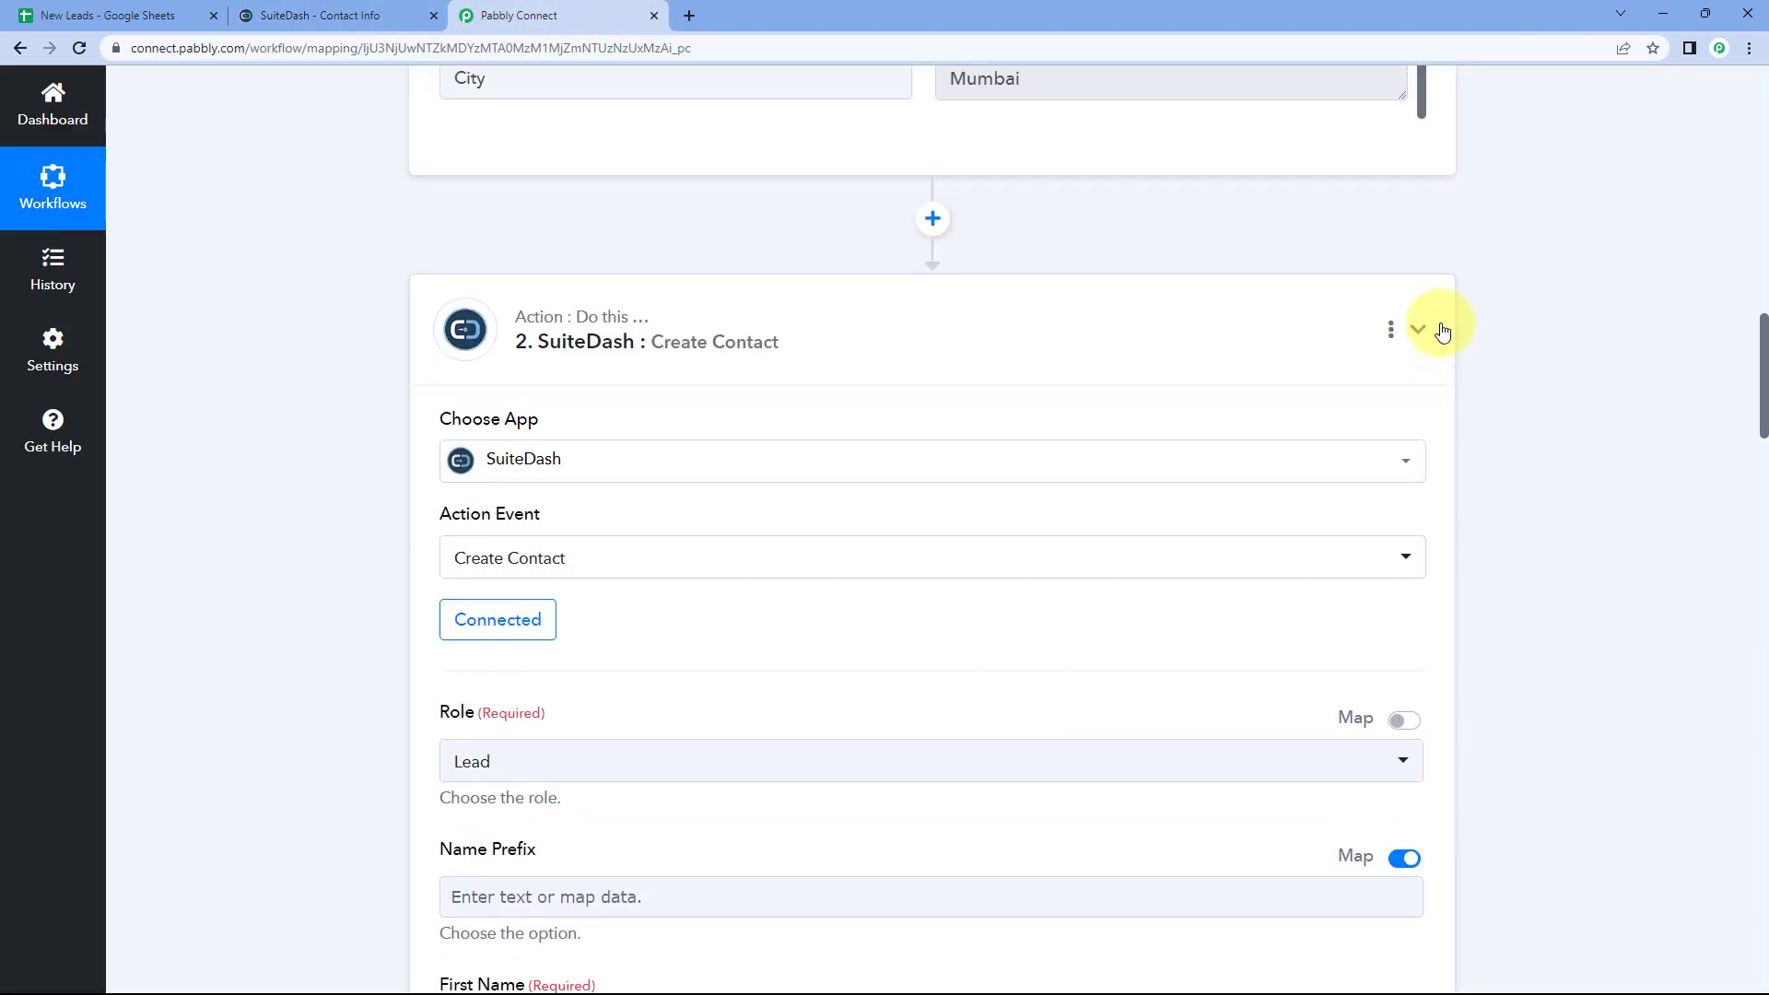
scroll(1444, 329, "up", 7)
scroll(1442, 330, "up", 10)
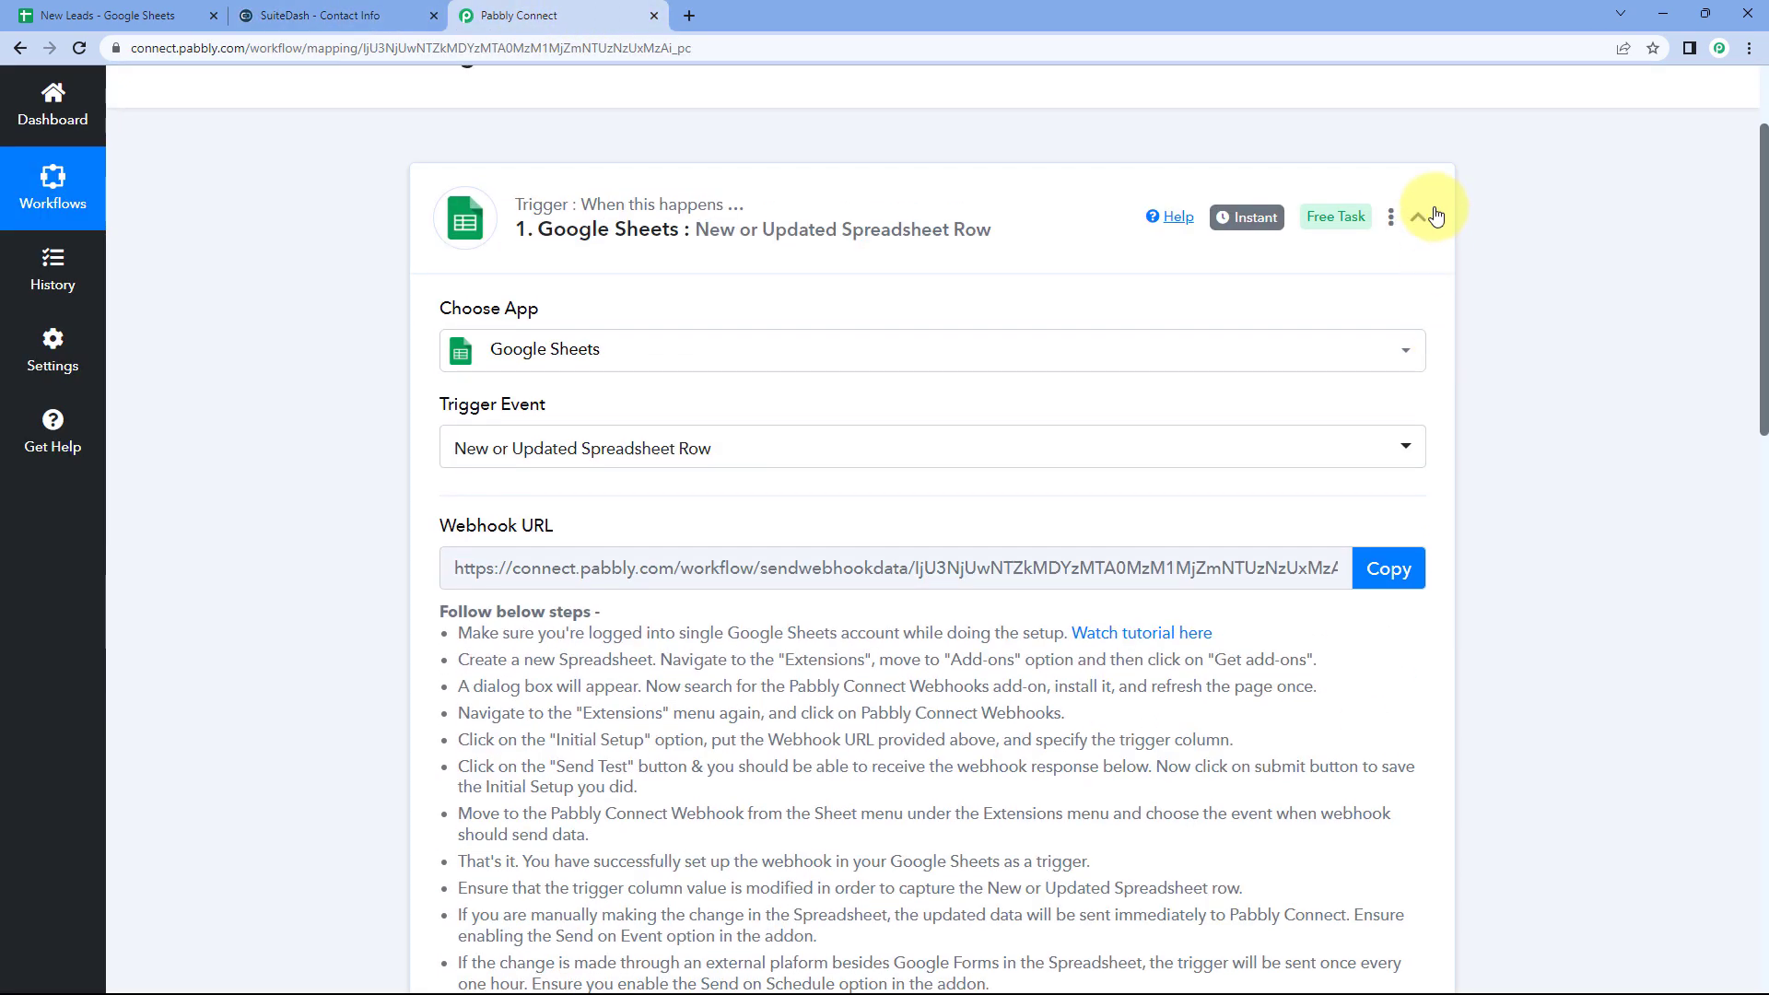
left_click(1423, 216)
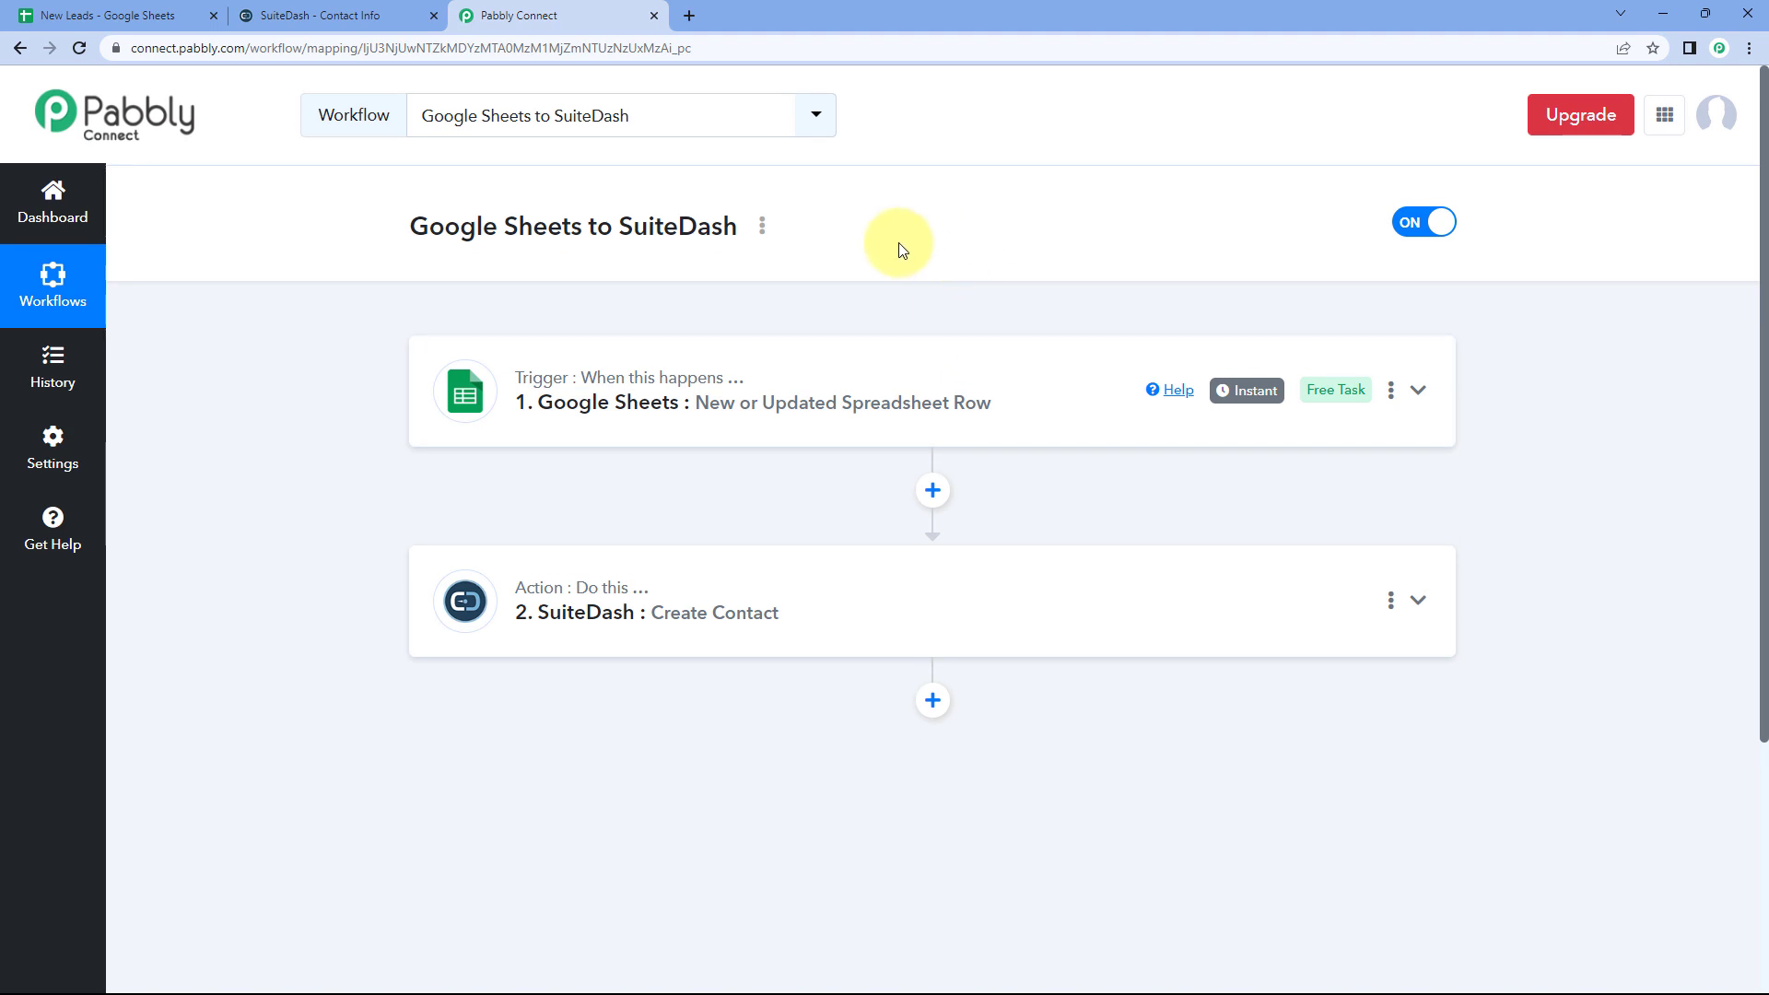
Step: Return SuiteDash from the Demo User lead page to the Manage Contacts list
left_click(147, 16)
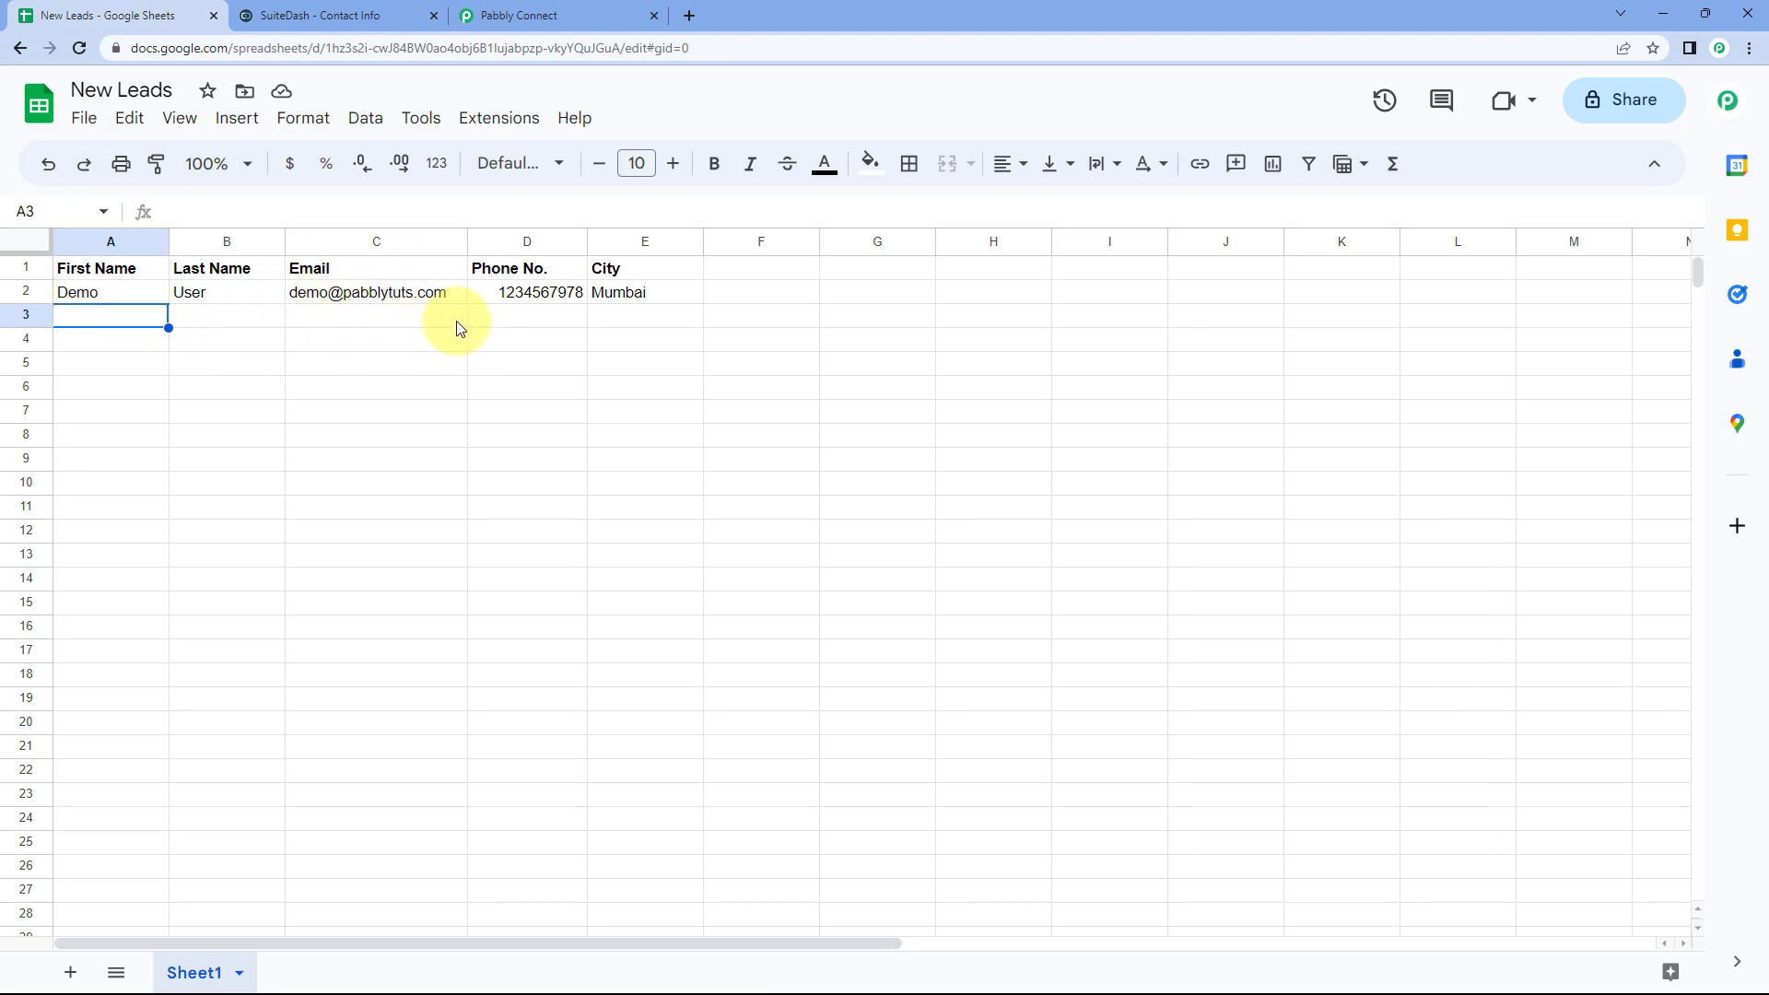
left_click(309, 15)
scroll(369, 258, "up", 4)
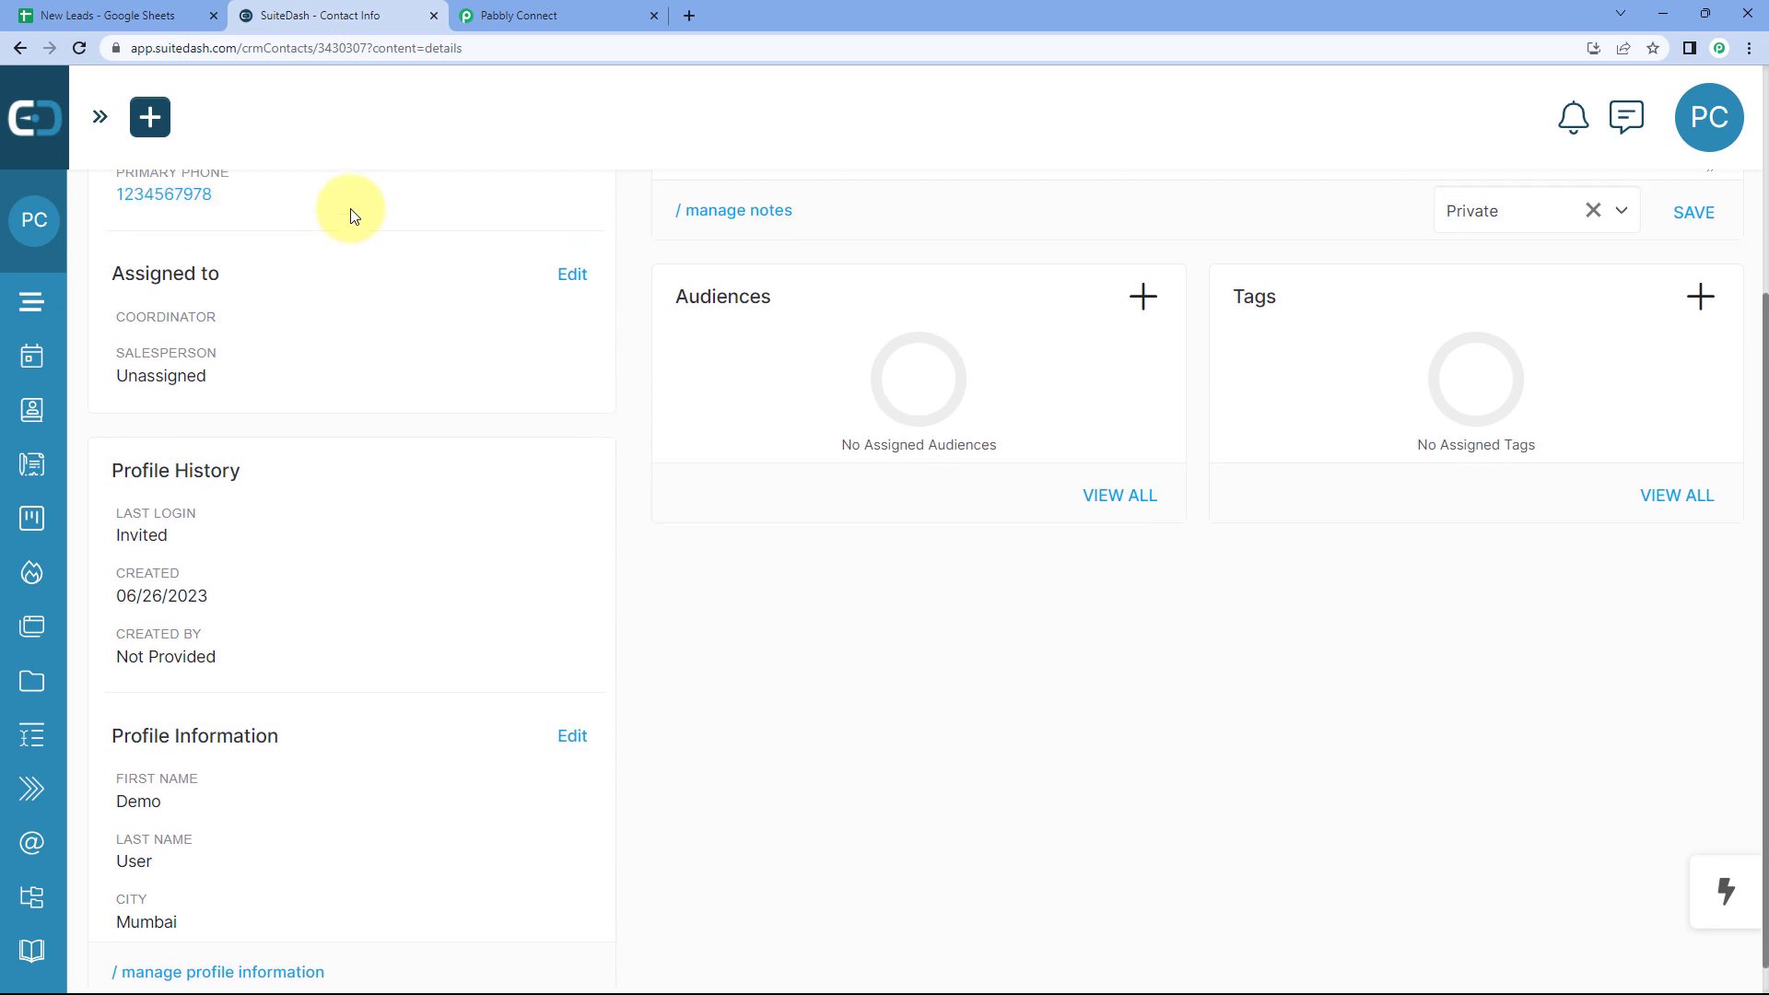
left_click(9, 54)
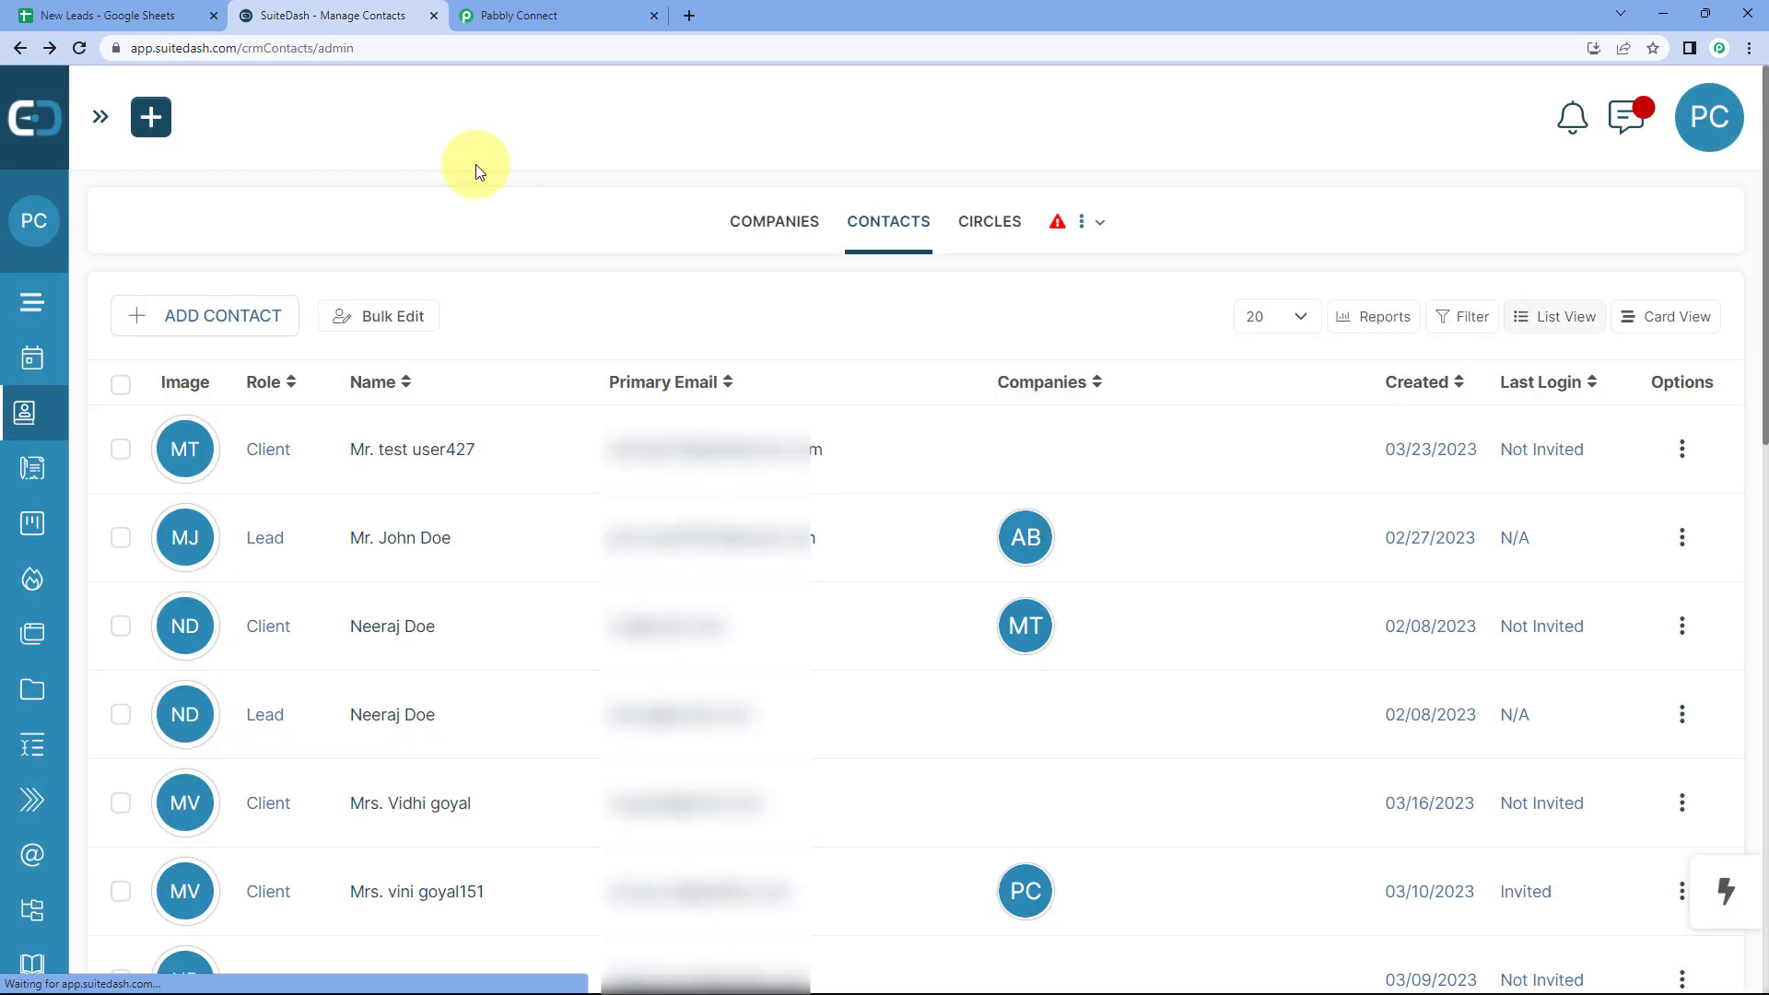
Step: Fill row 3 with first name Test, last name User, the lead's email, phone number and city Delhi
left_click(175, 15)
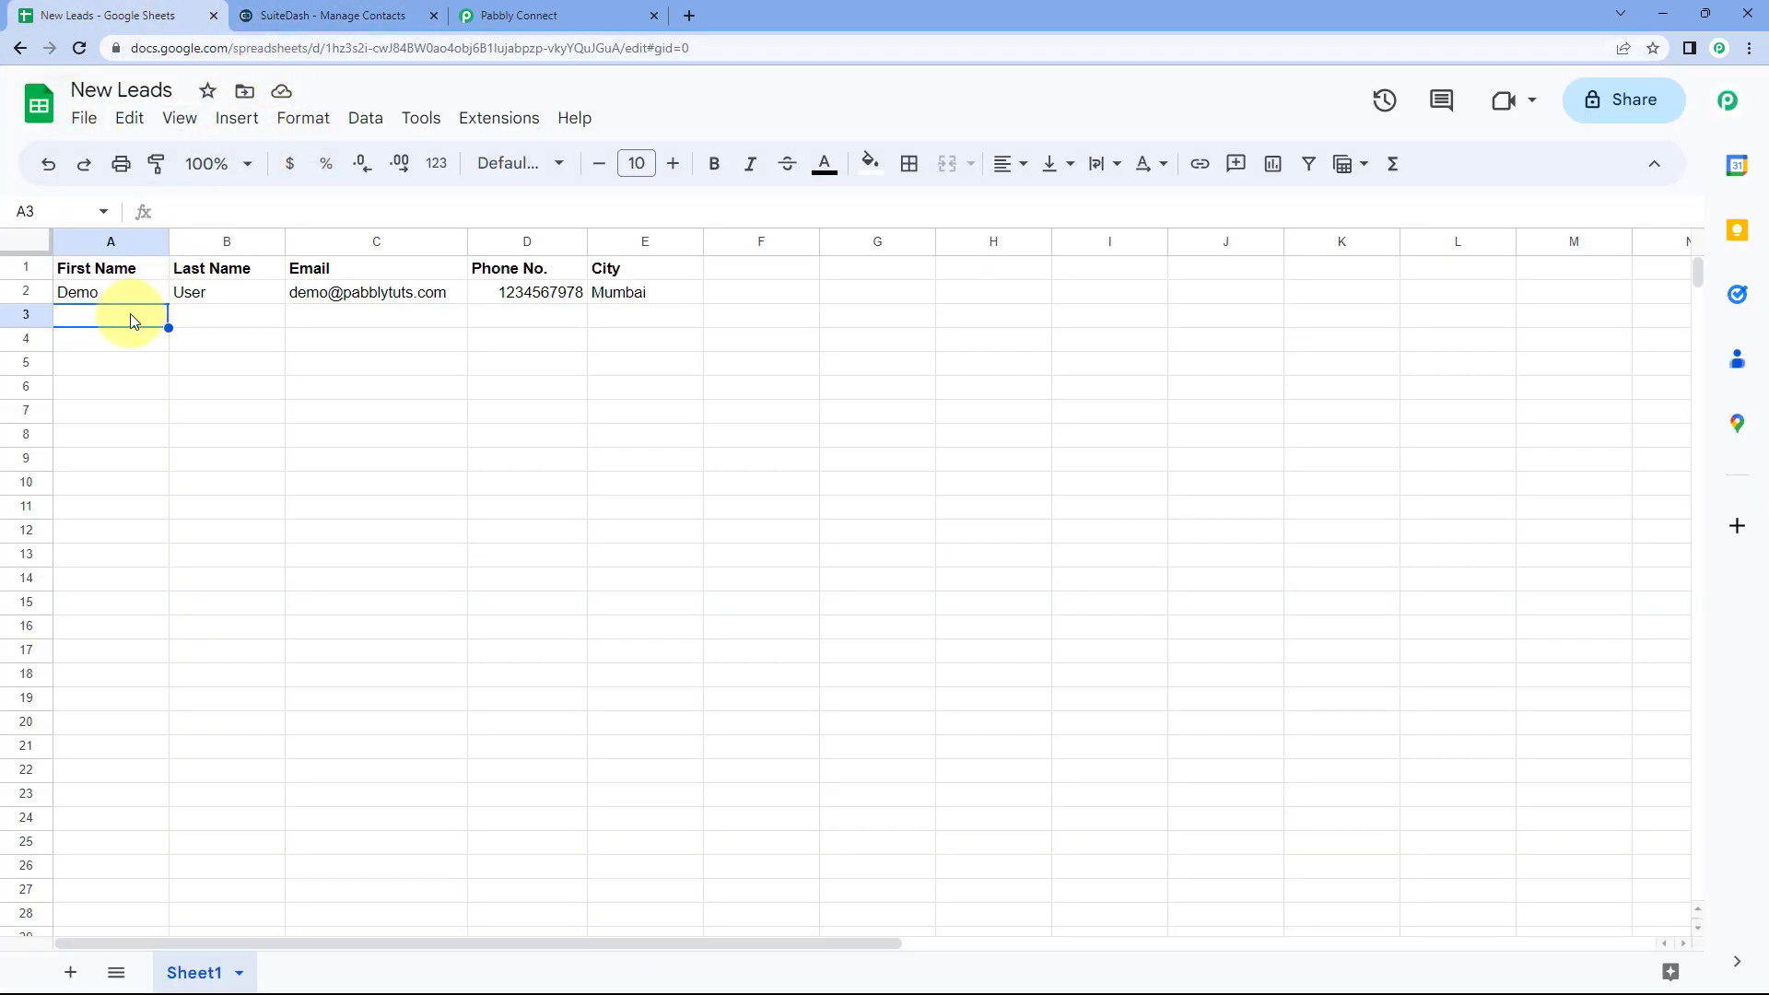
type("Test")
key("Tab")
type("User")
key("Tab")
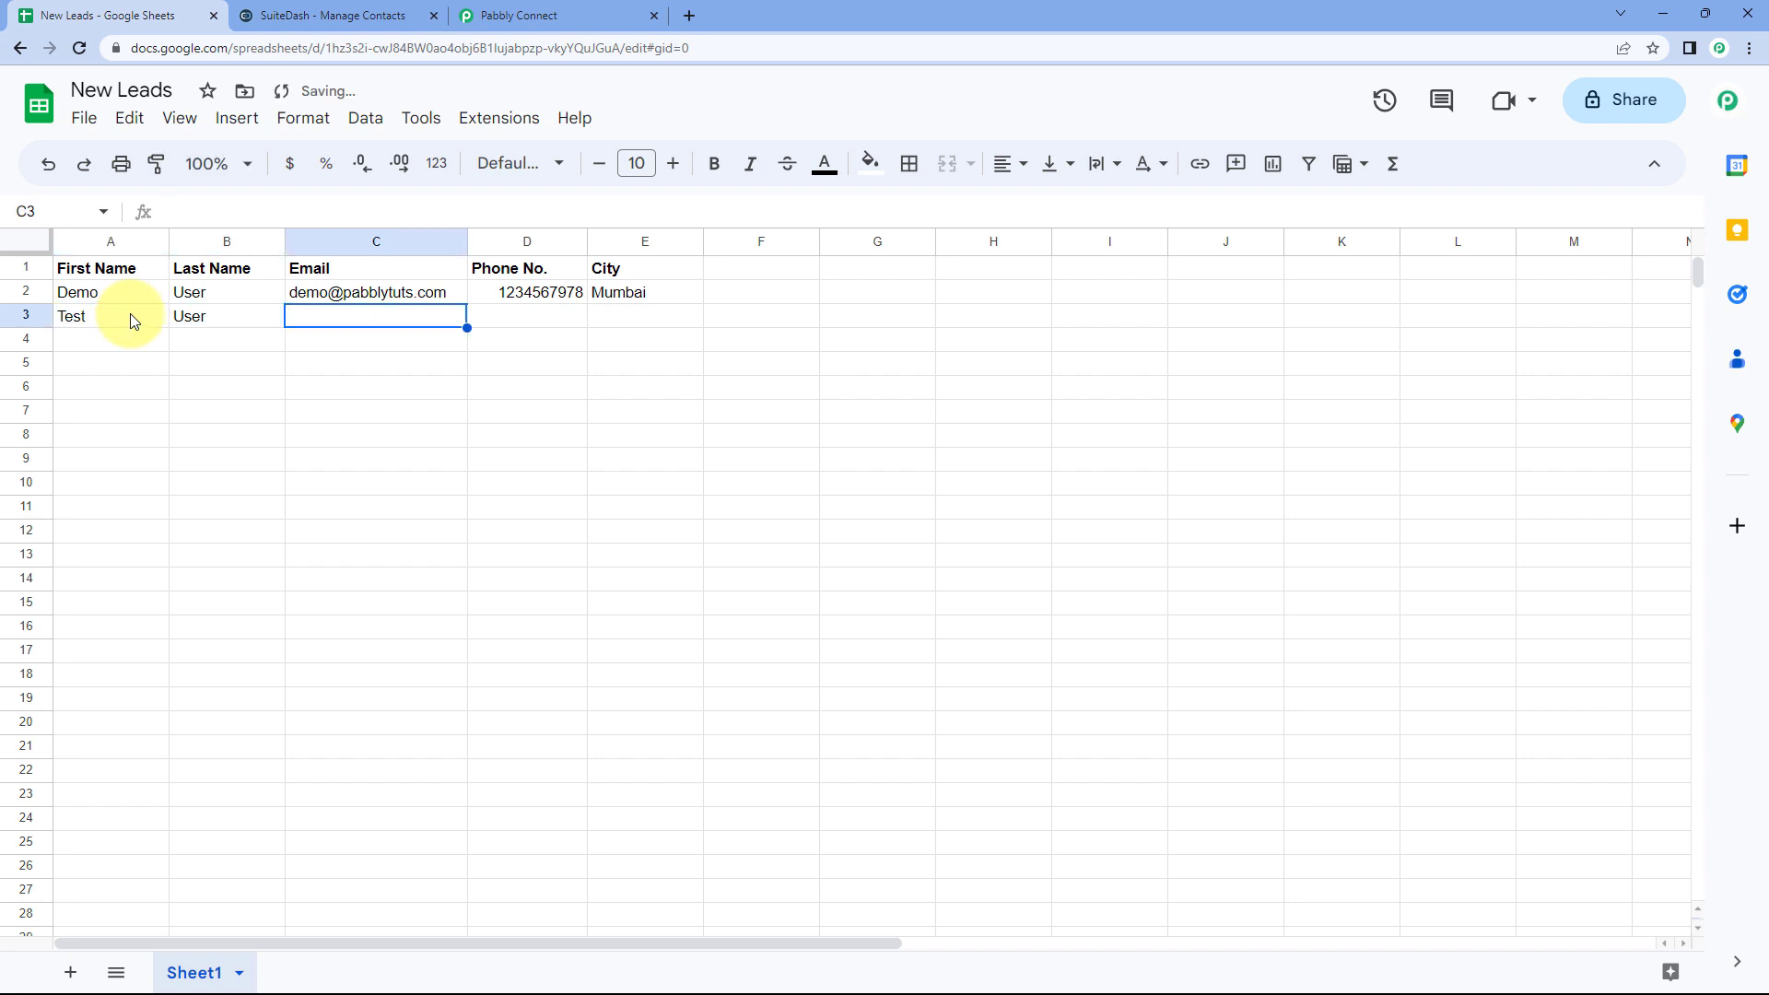
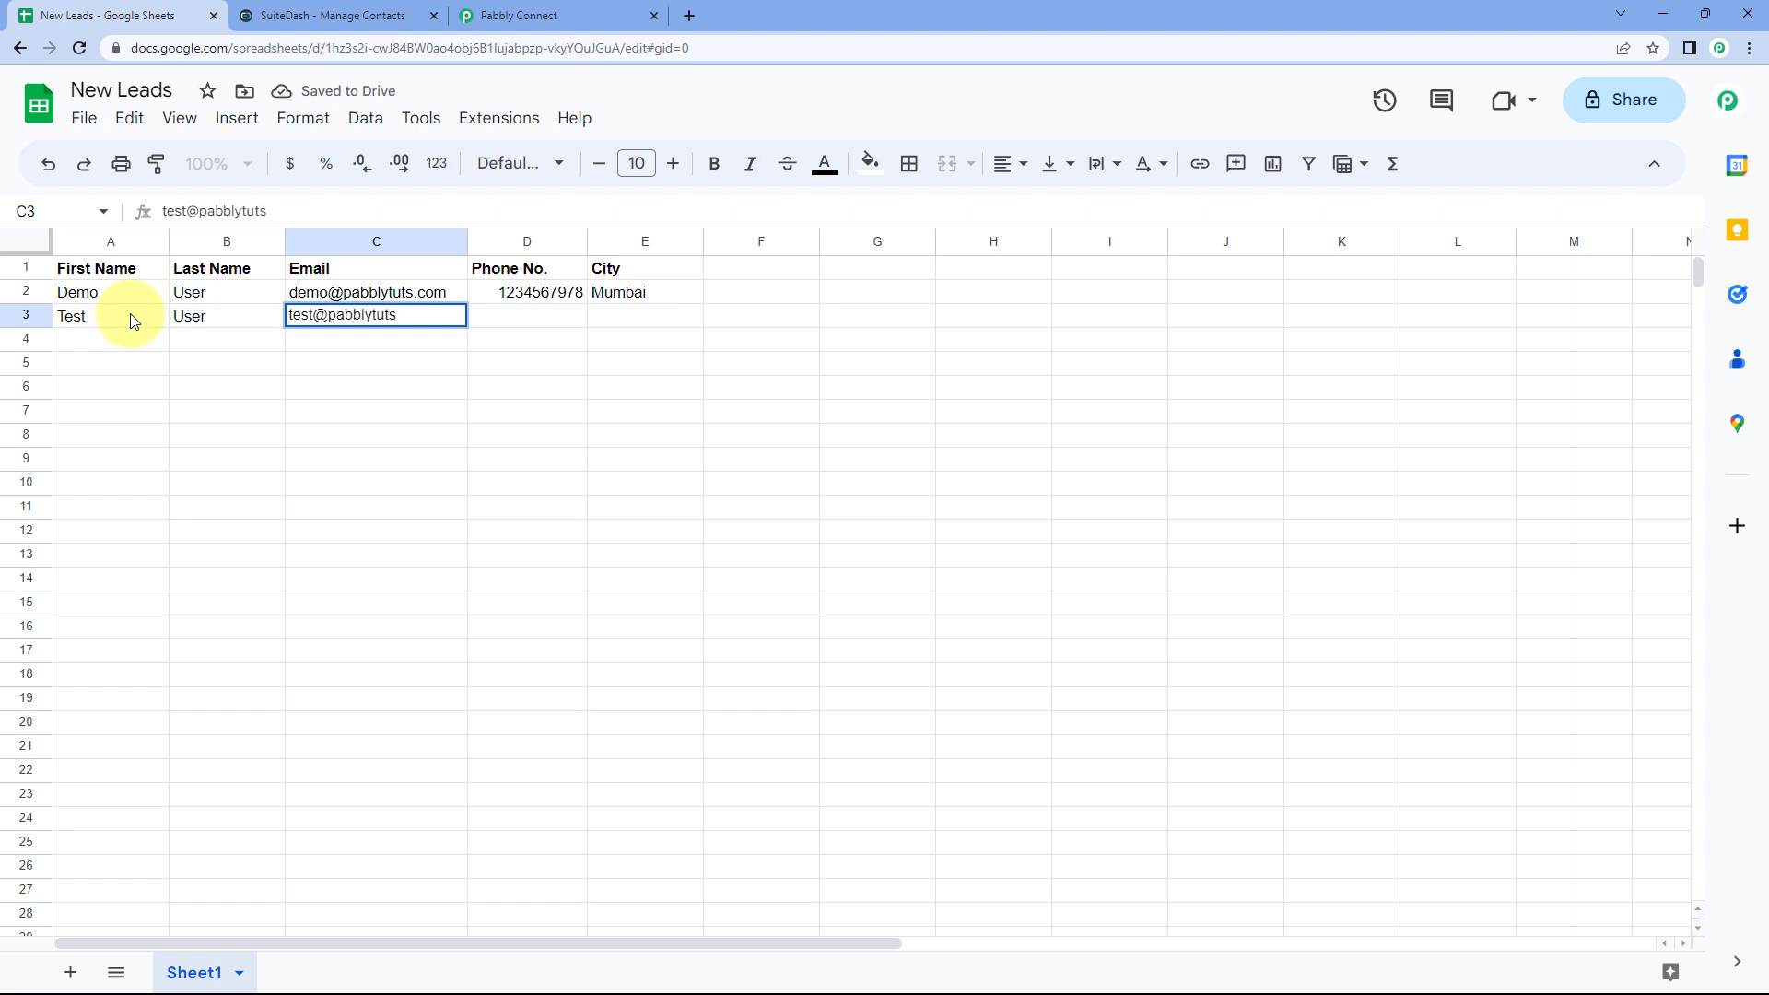
key("Tab")
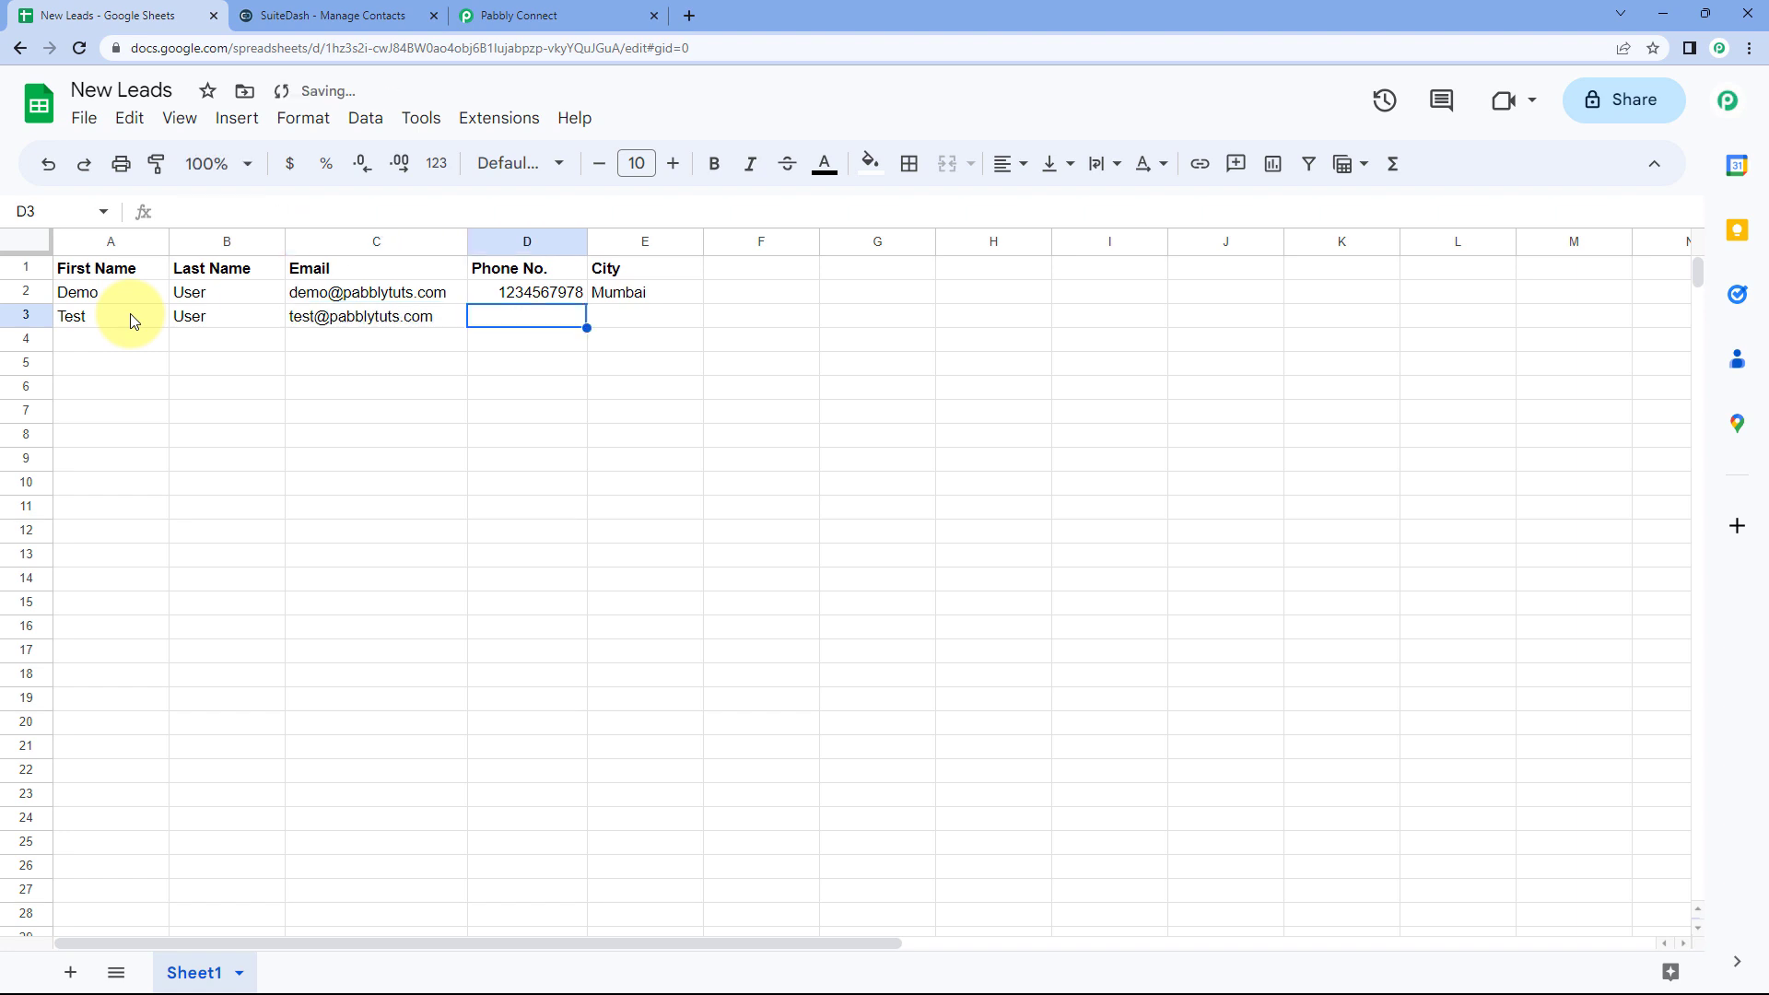
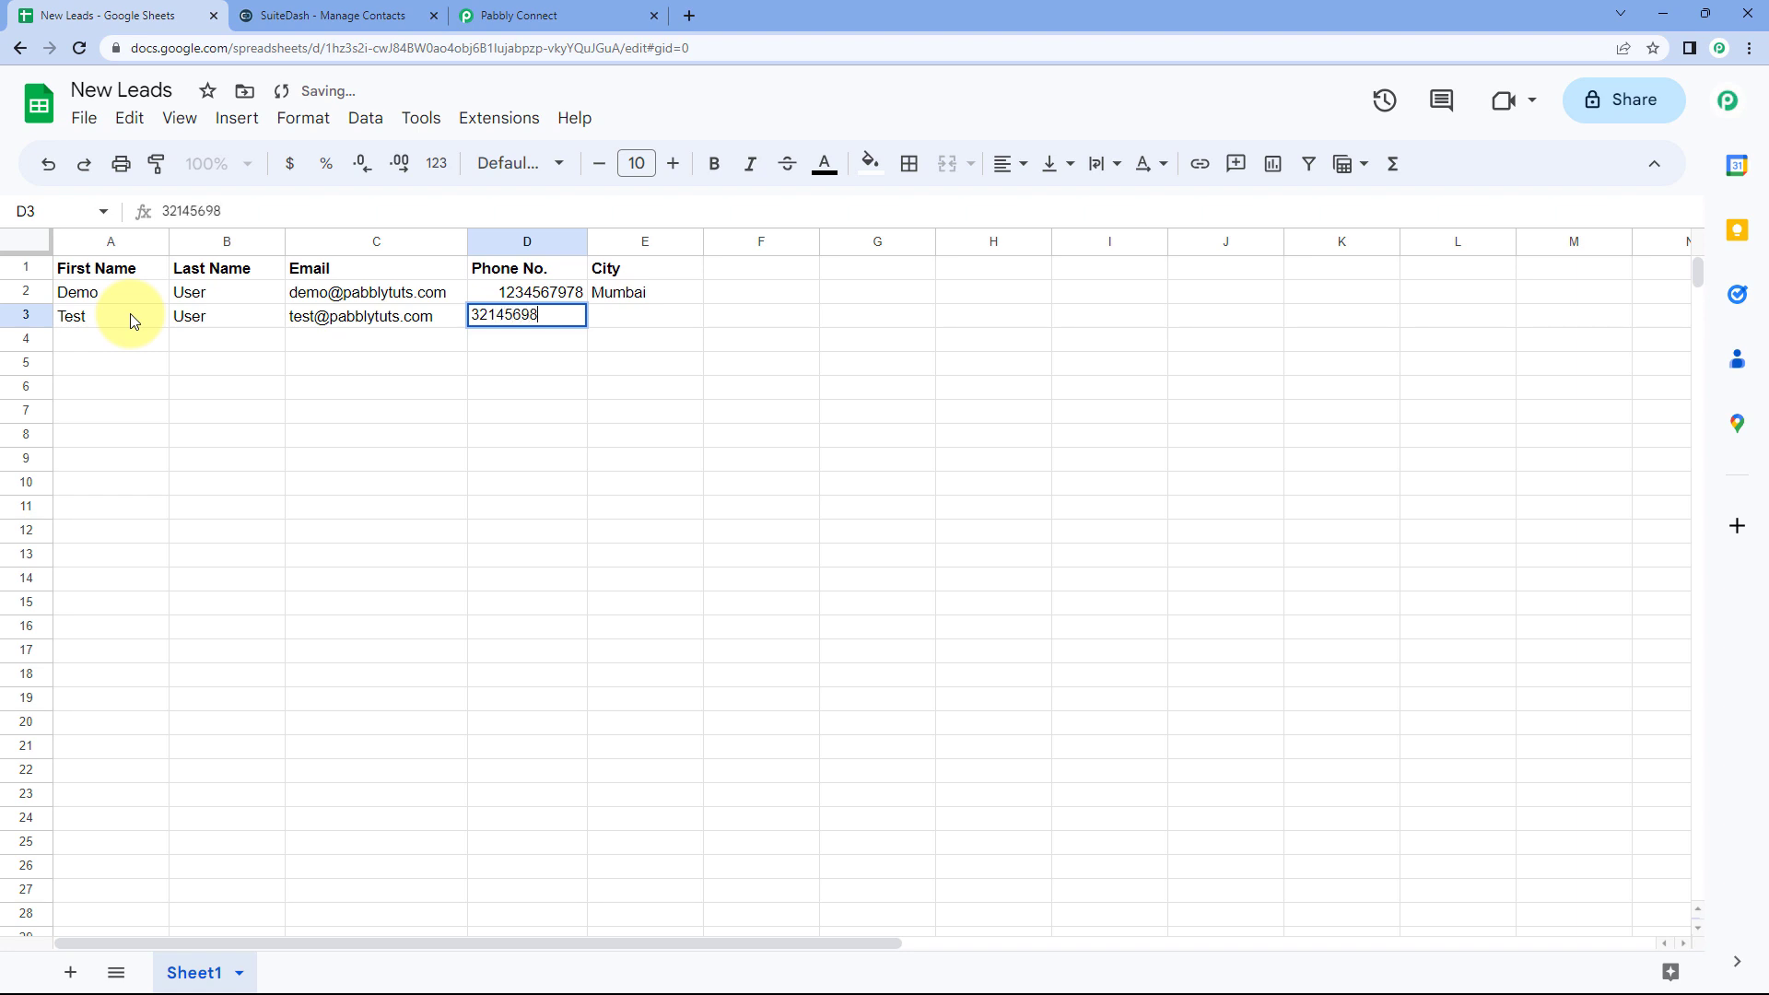
key("Tab")
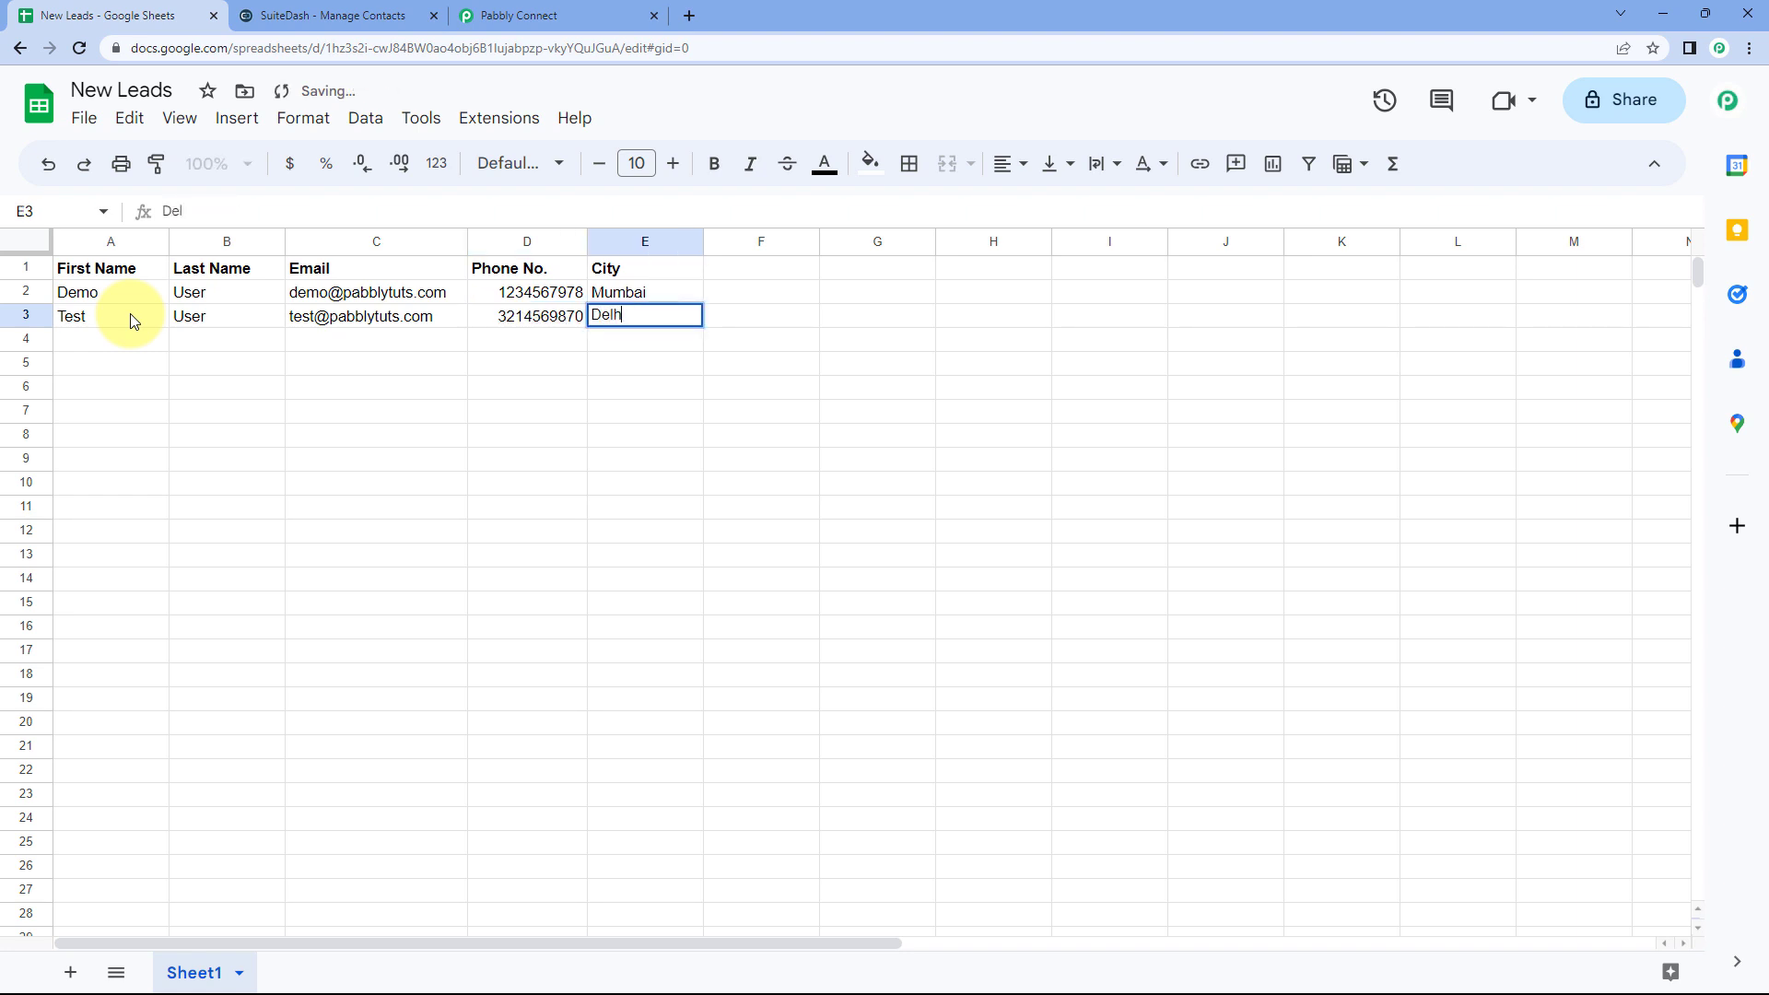
type("Delhi")
key("Tab")
Step: Move below the new row, dismiss the email contact card preview and bring up SuiteDash's contacts
left_click(140, 341)
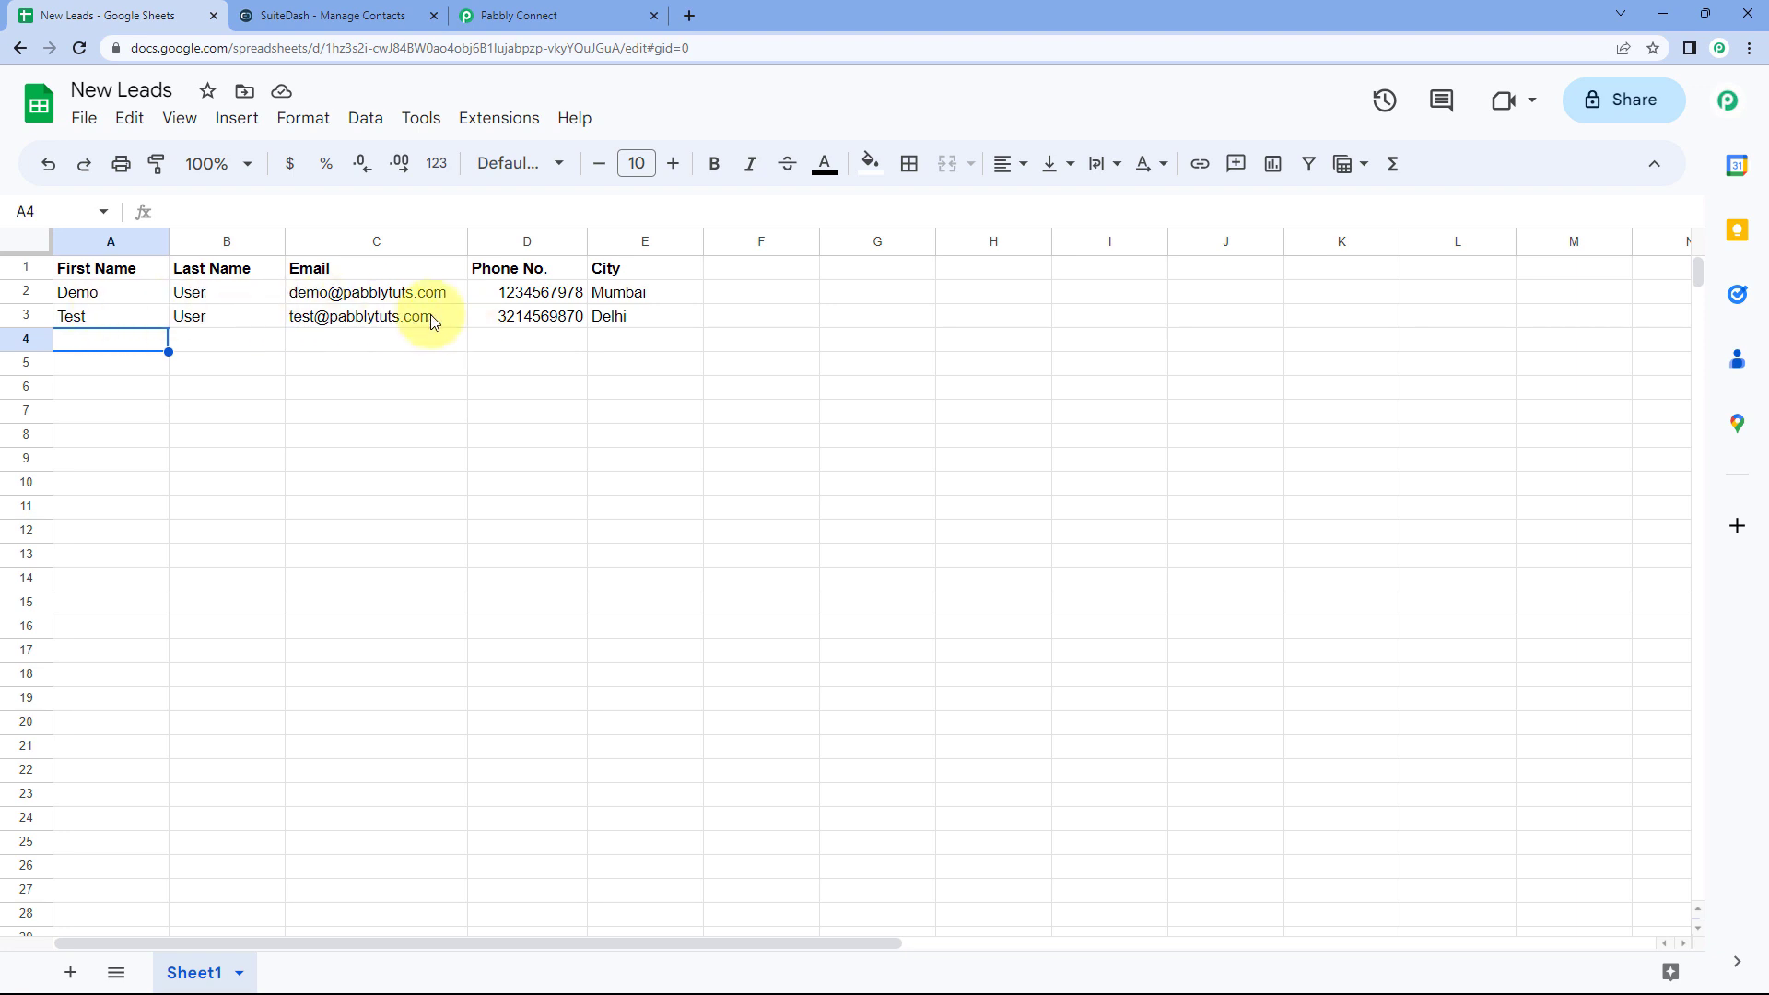
mouse_move(430, 316)
left_click(213, 351)
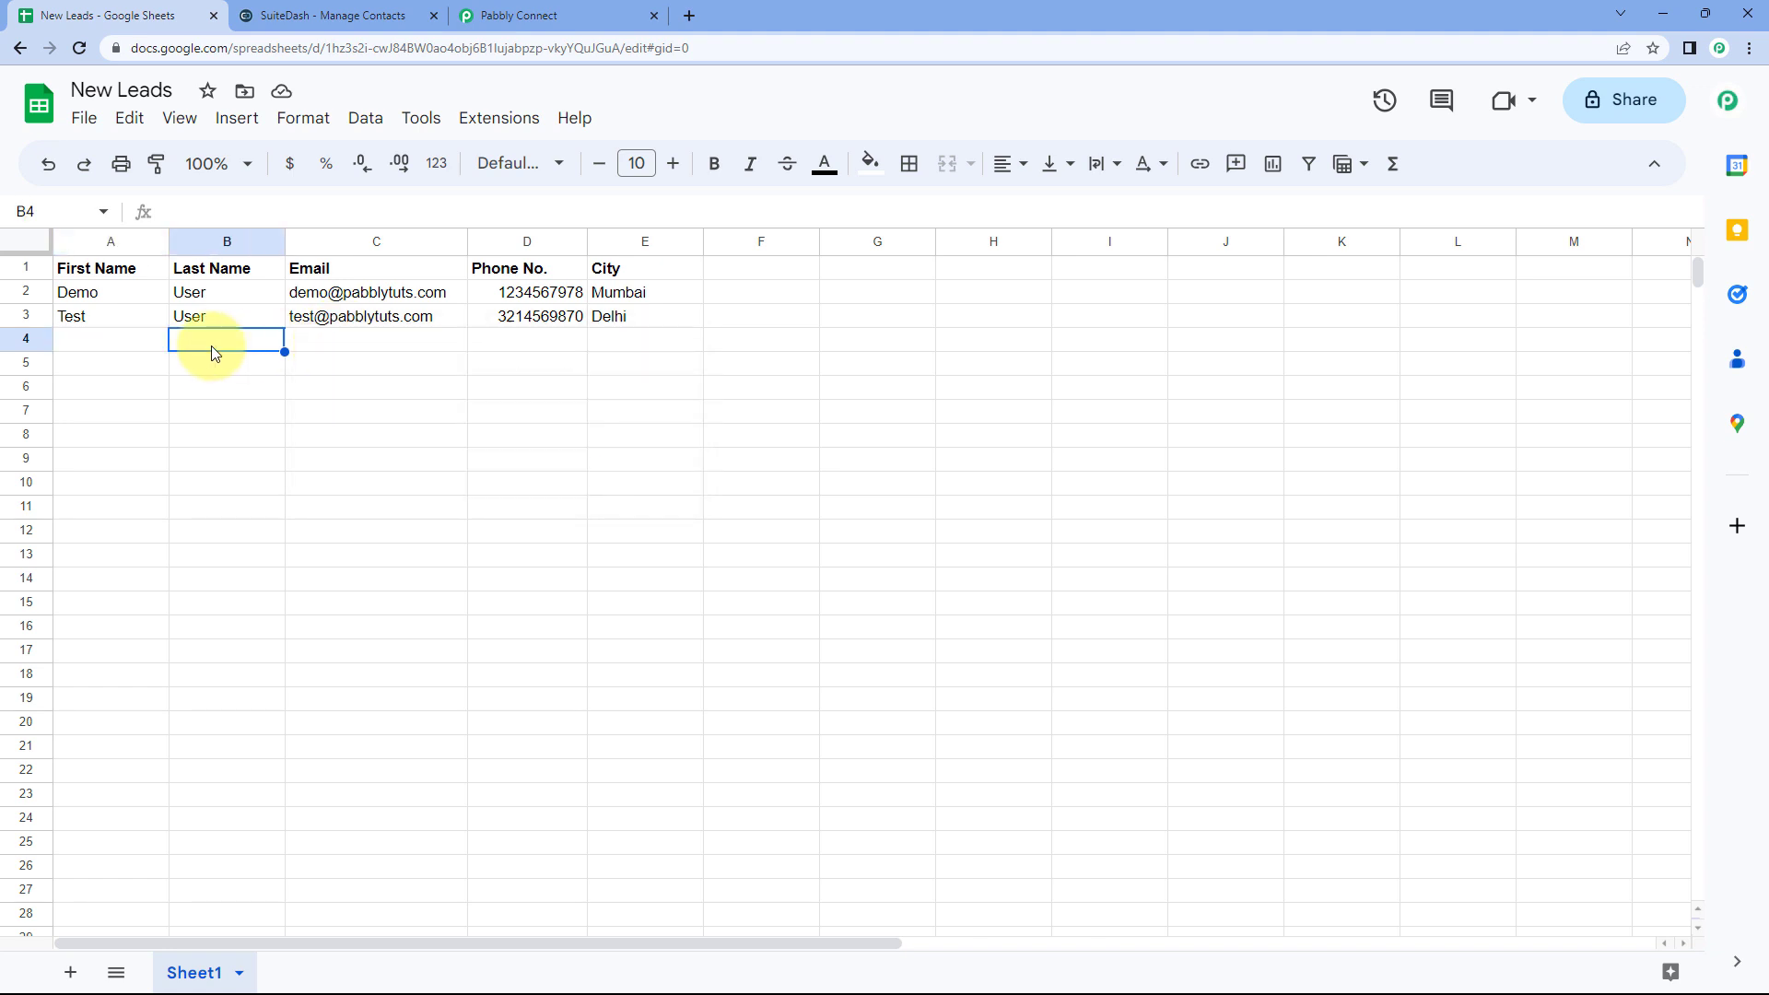
left_click(399, 13)
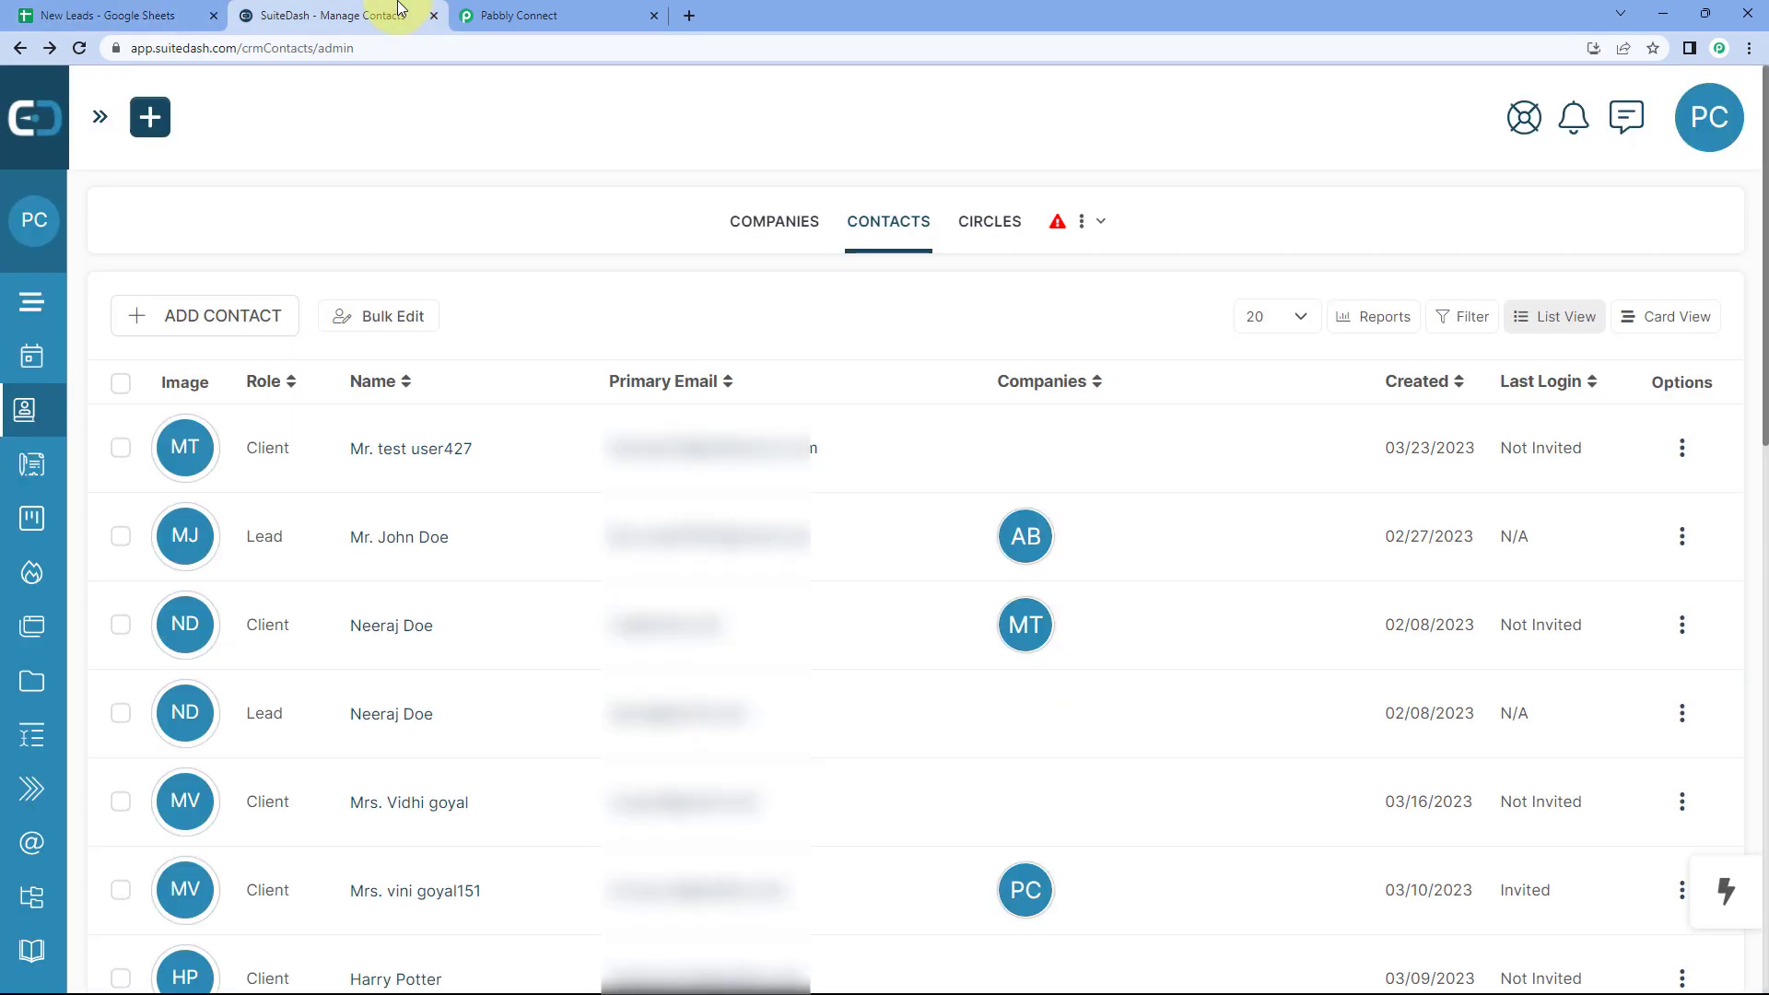
Step: Reload Manage Contacts and open the newly created Test User lead
left_click(78, 49)
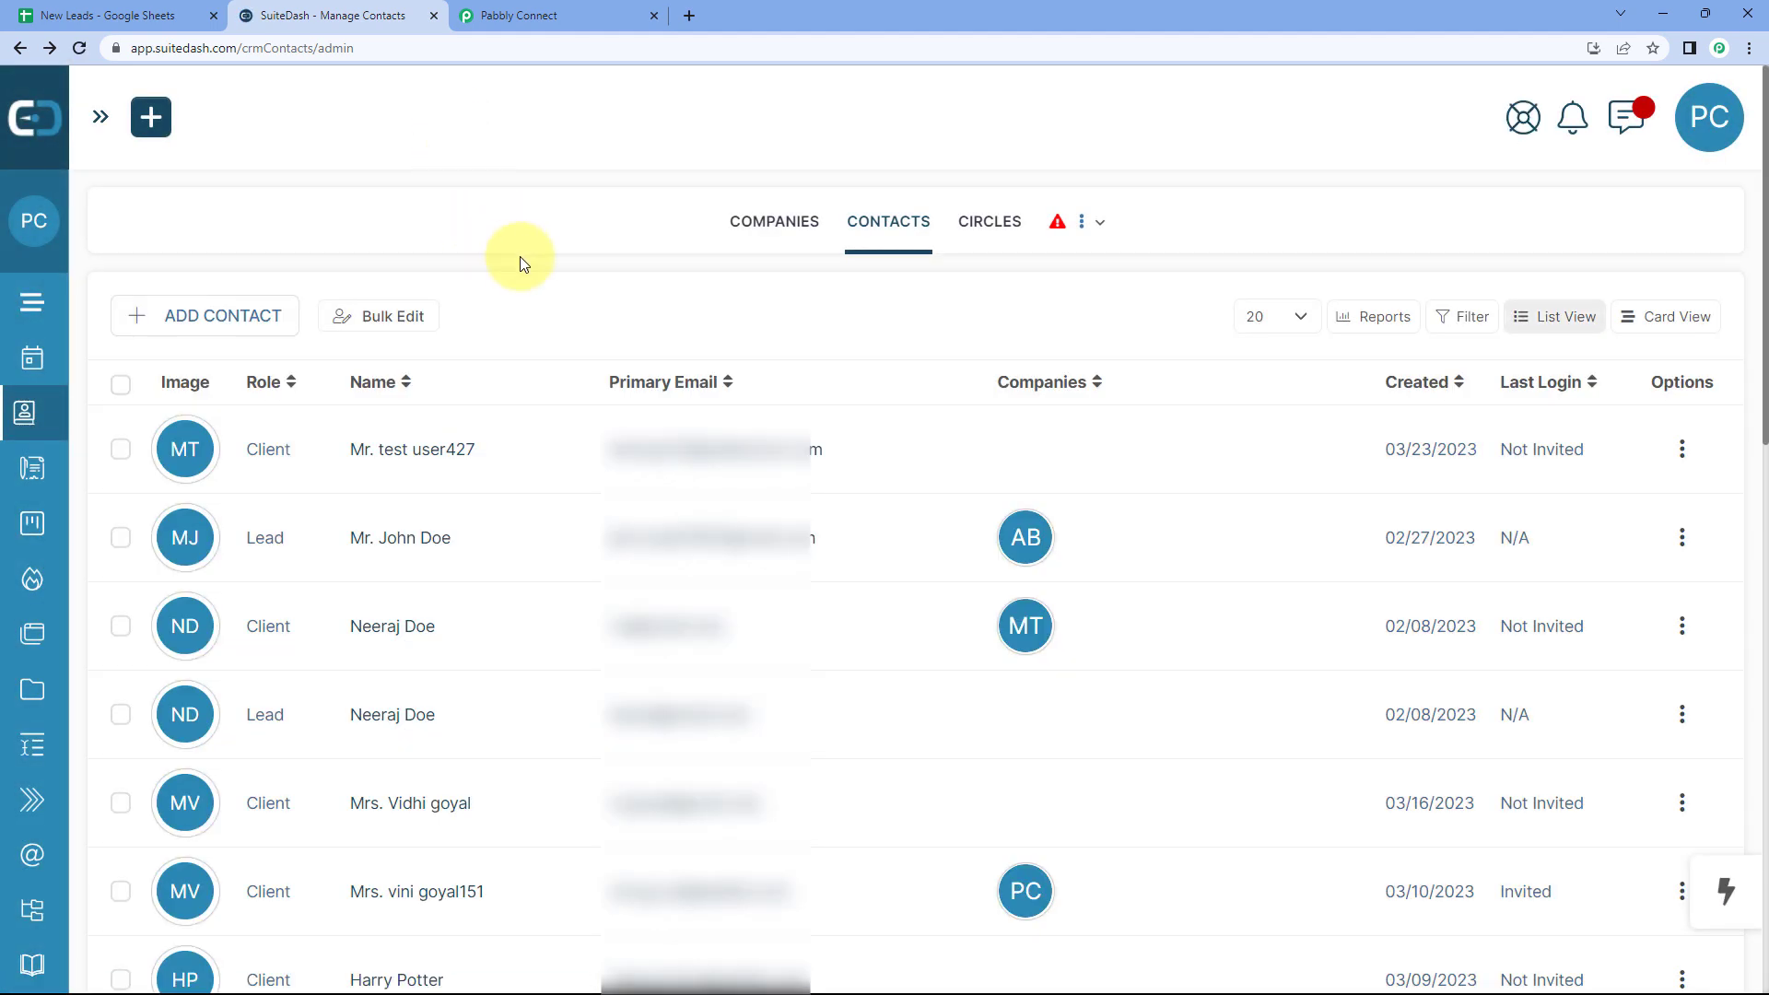
scroll(544, 295, "down", 5)
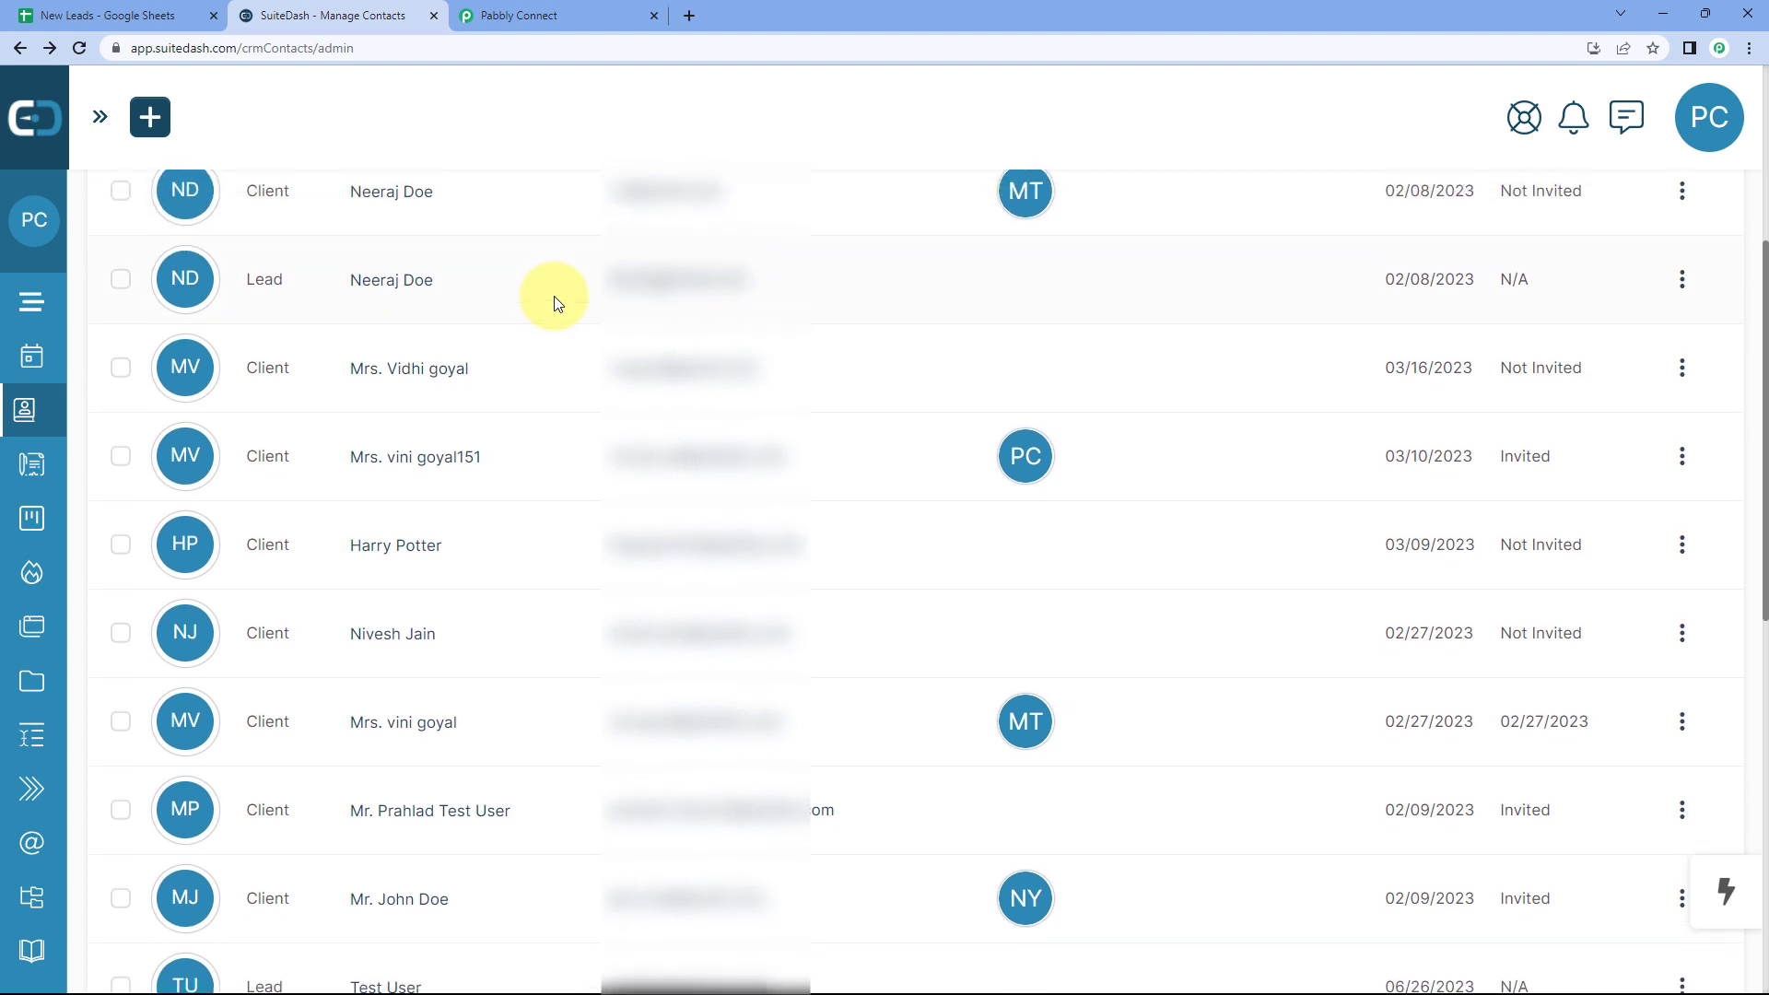
scroll(555, 301, "down", 4)
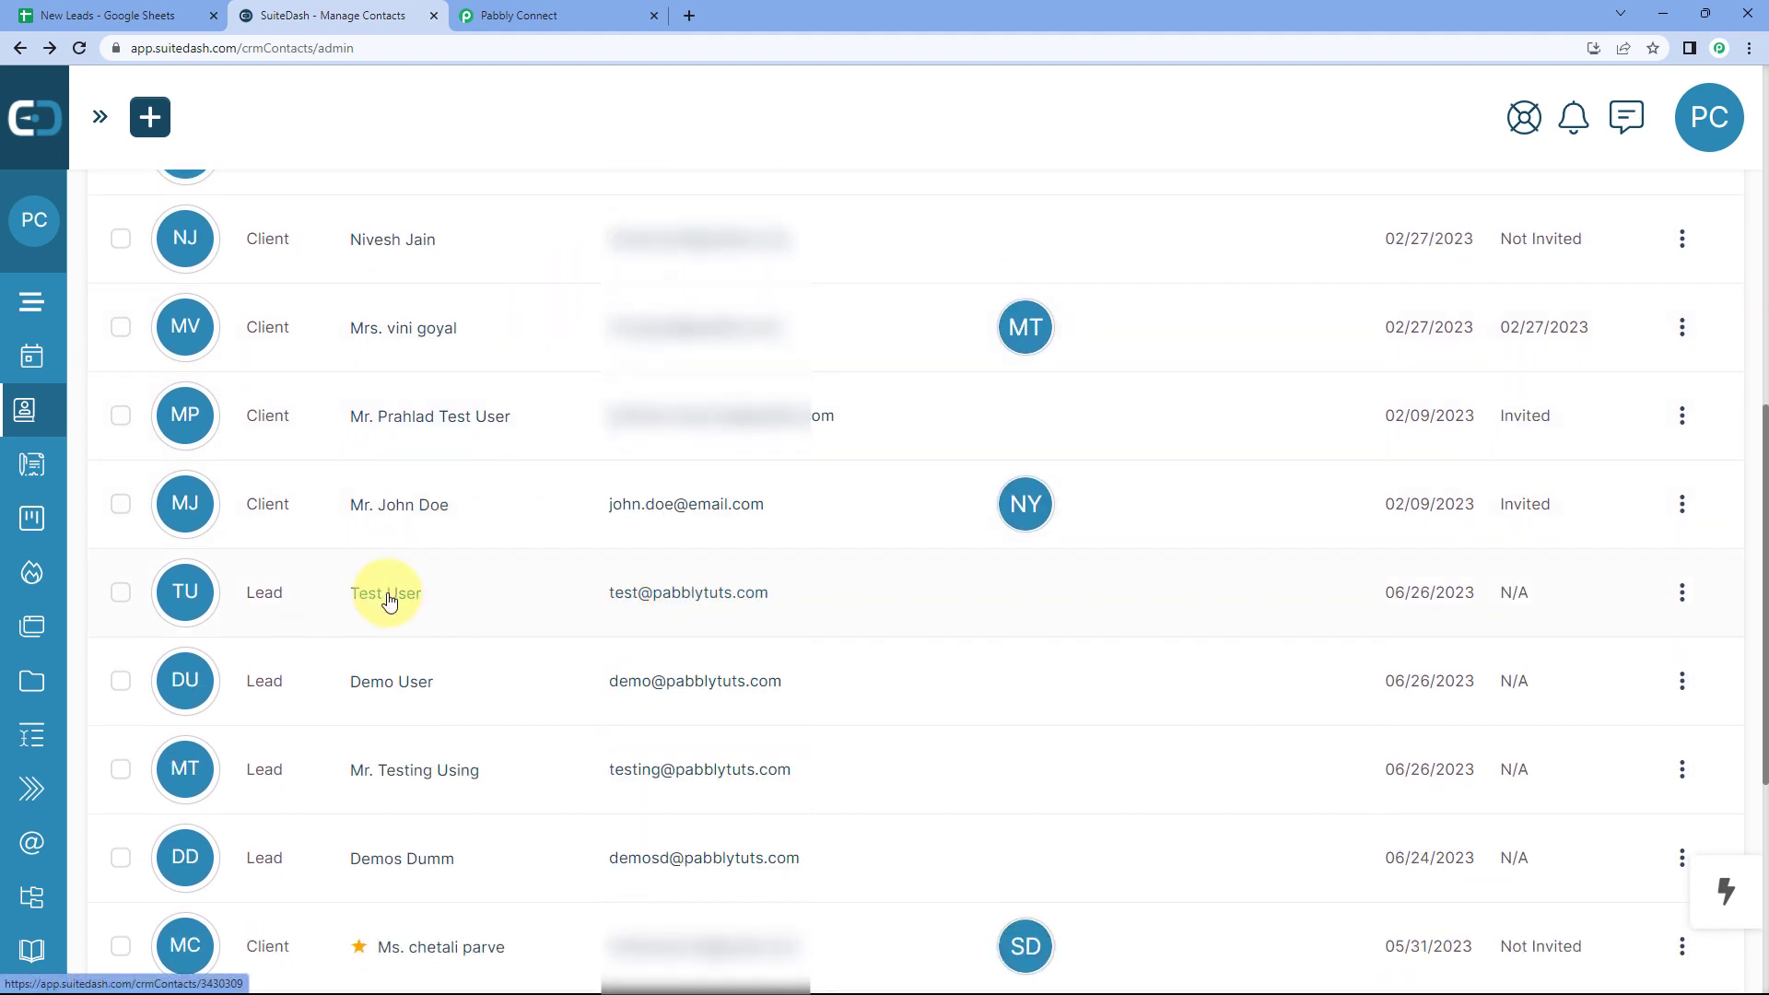
left_click(388, 597)
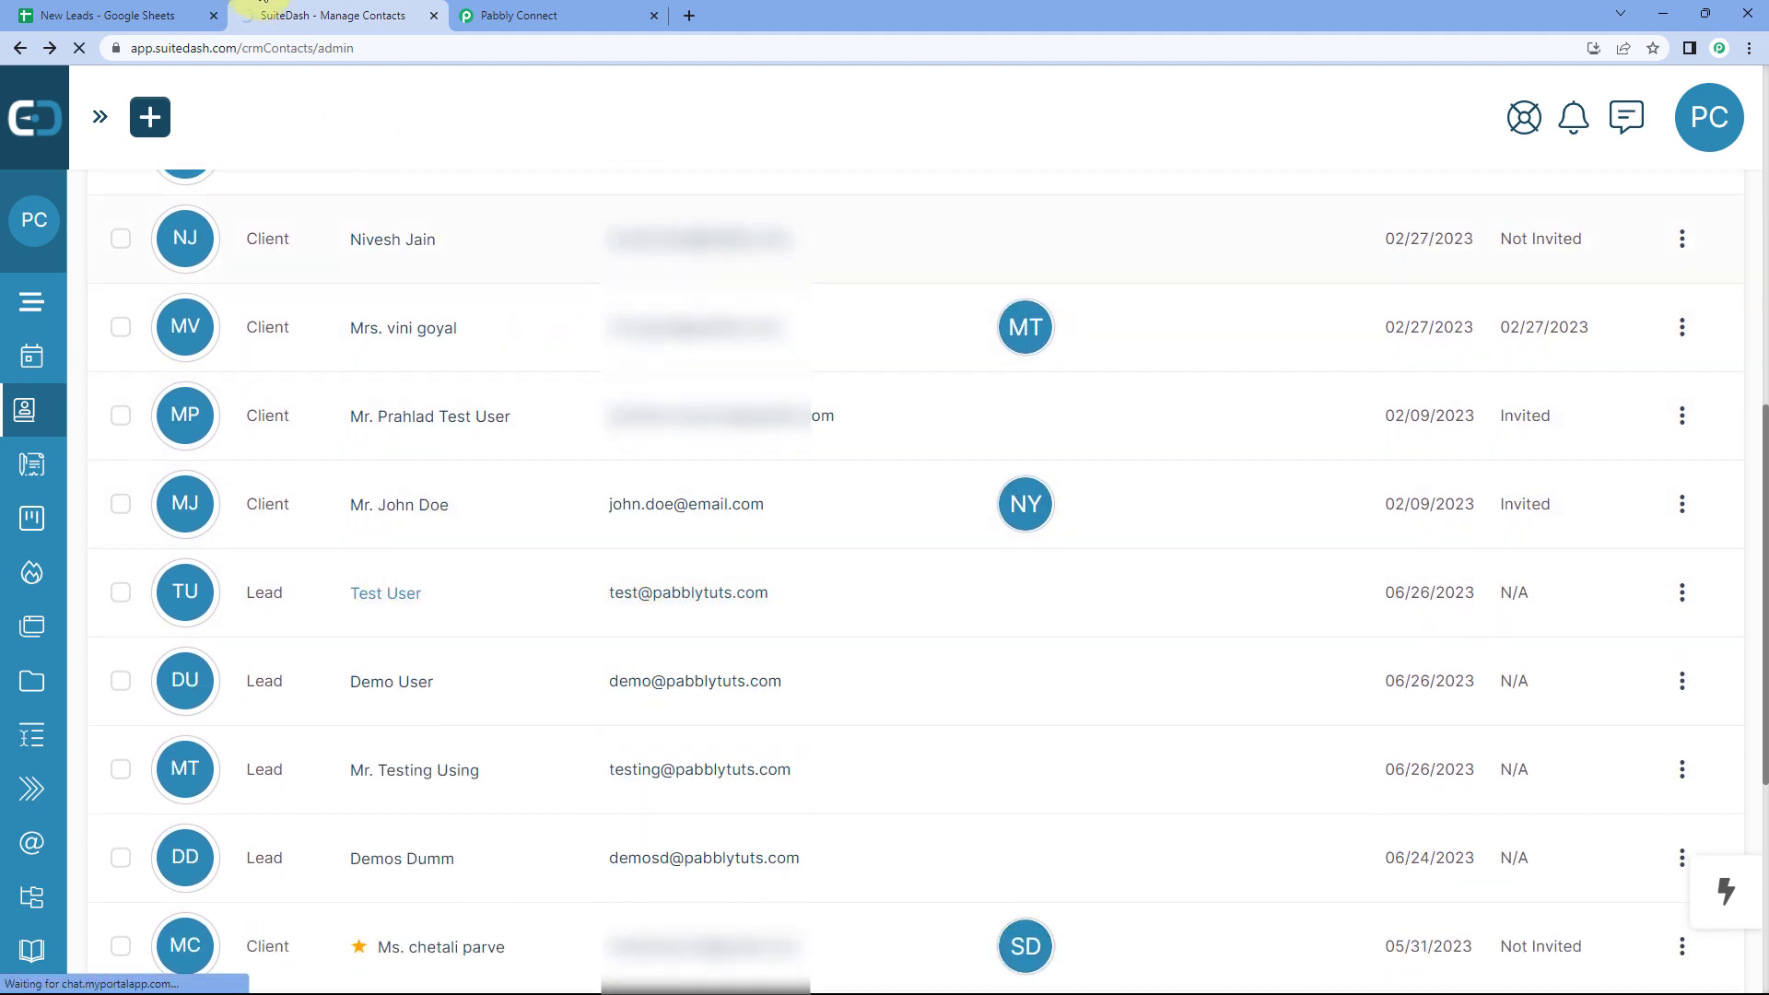
Step: Compare with the New Leads sheet and check the lead's profile shows city Delhi
left_click(155, 13)
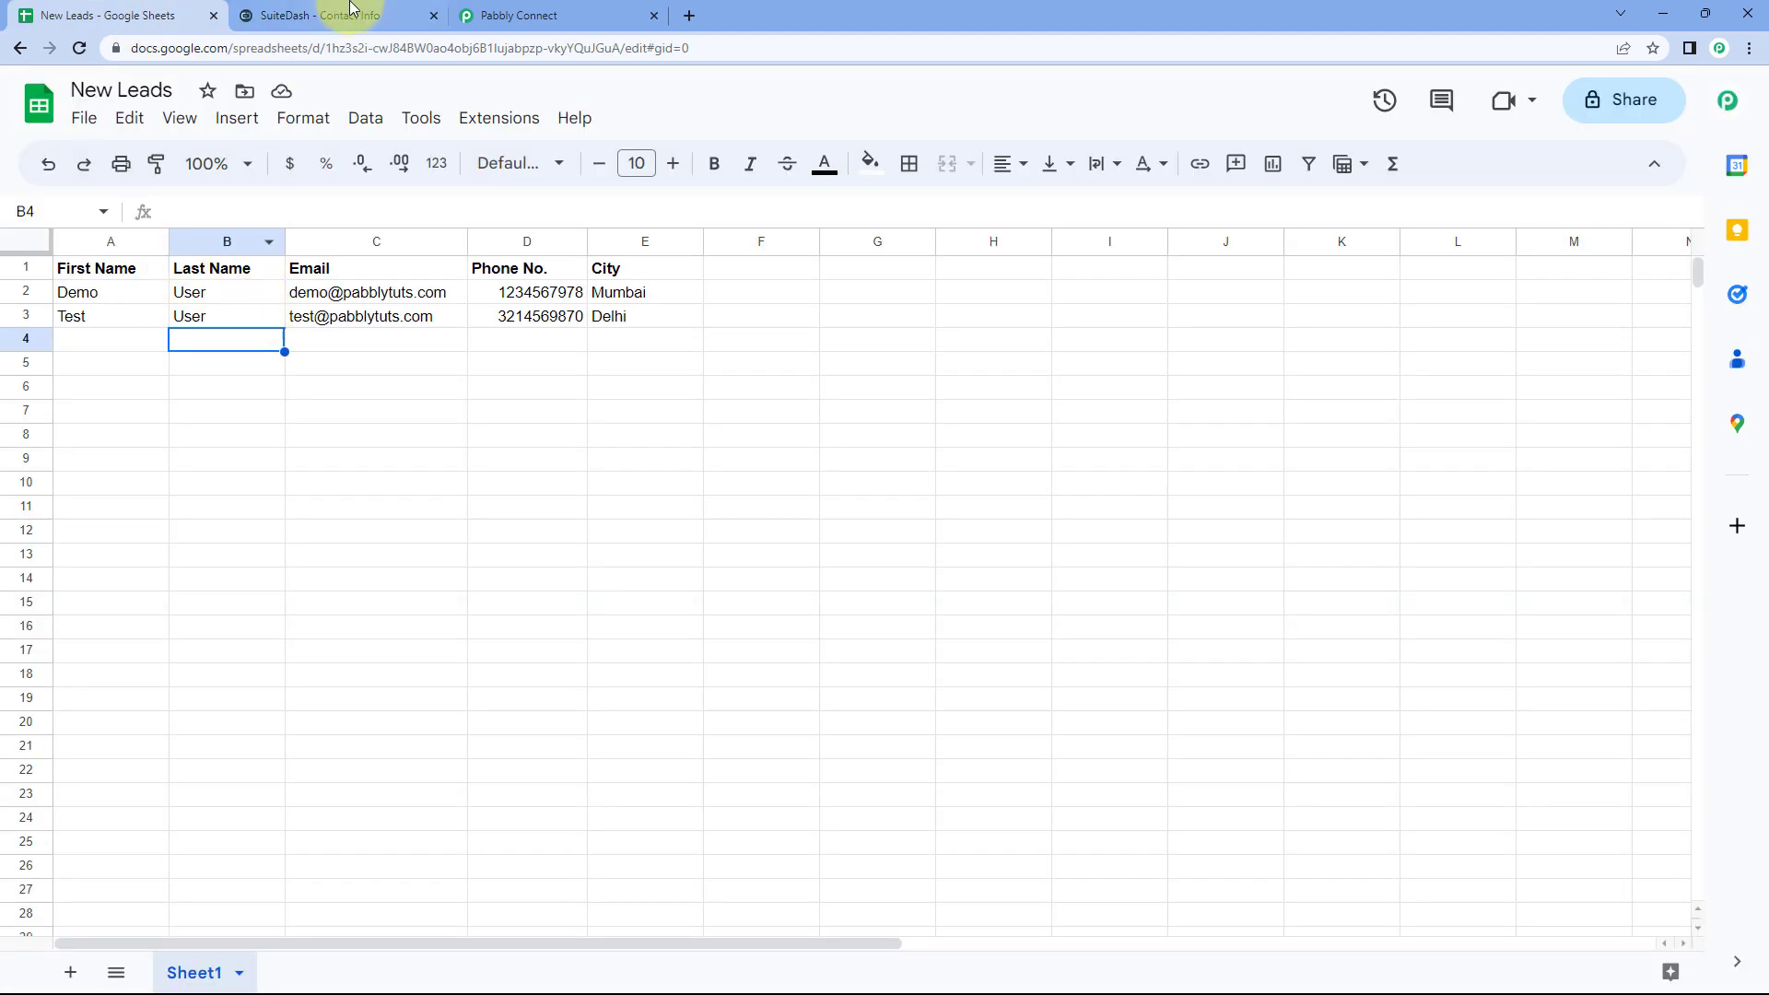
left_click(352, 9)
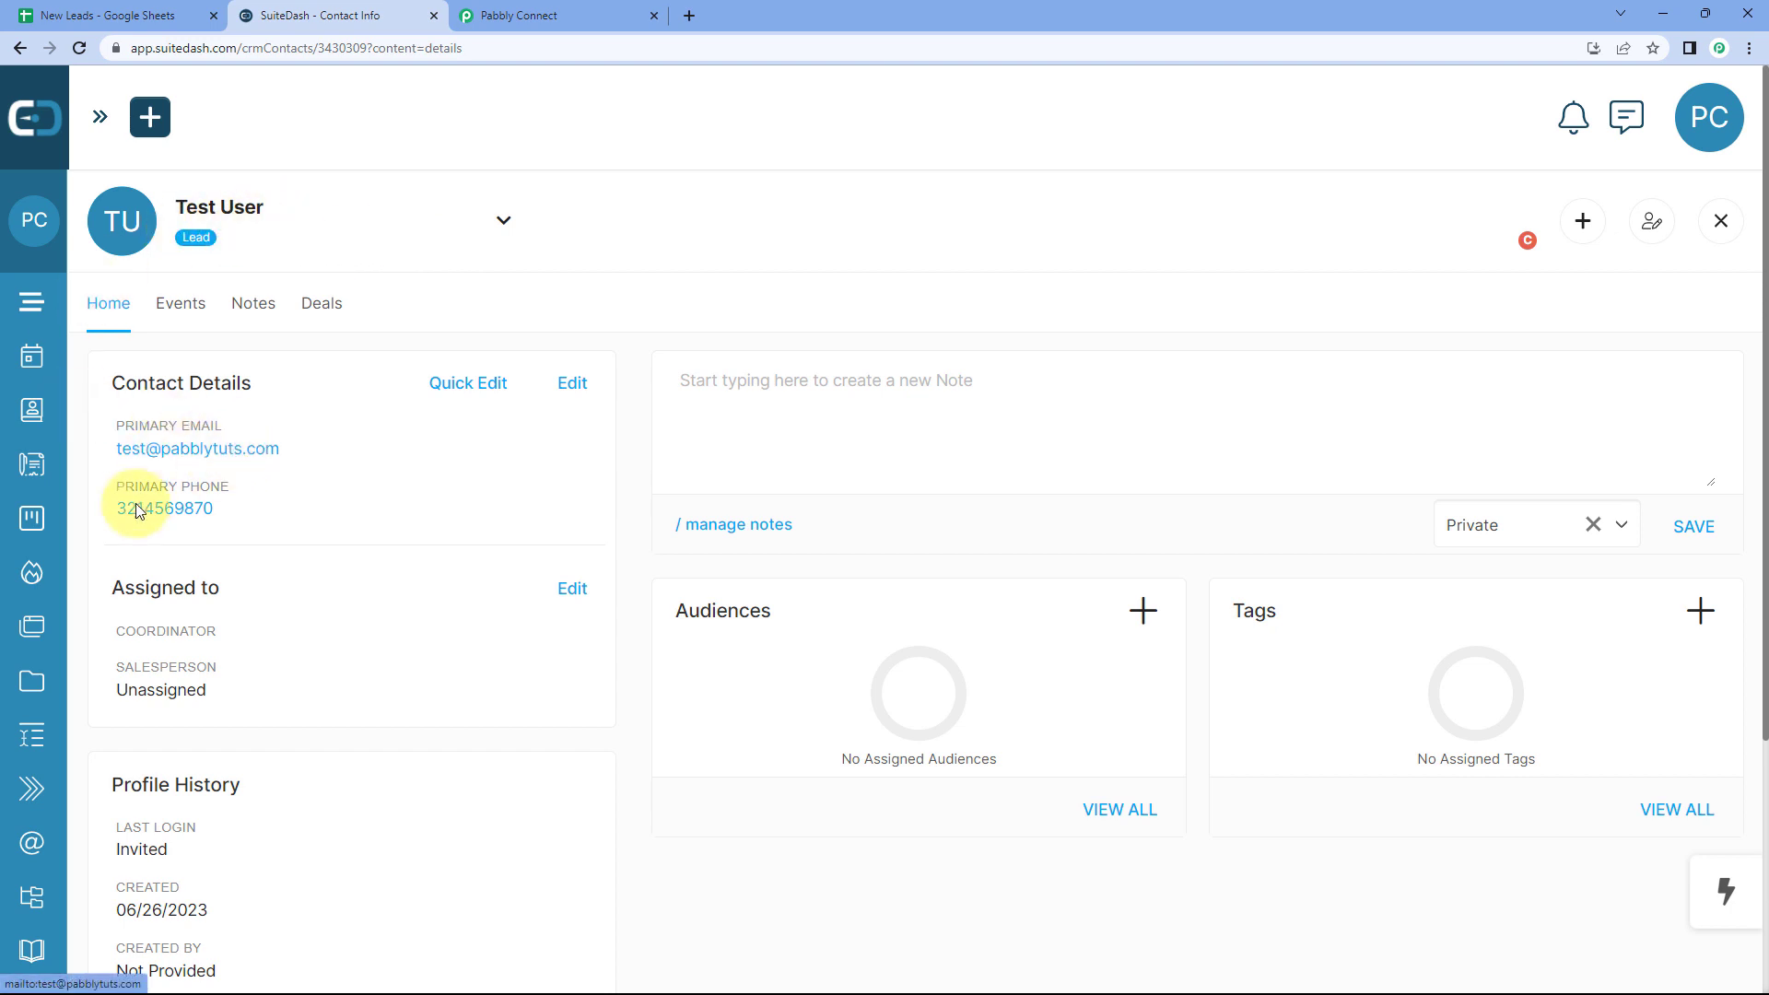
scroll(292, 517, "down", 3)
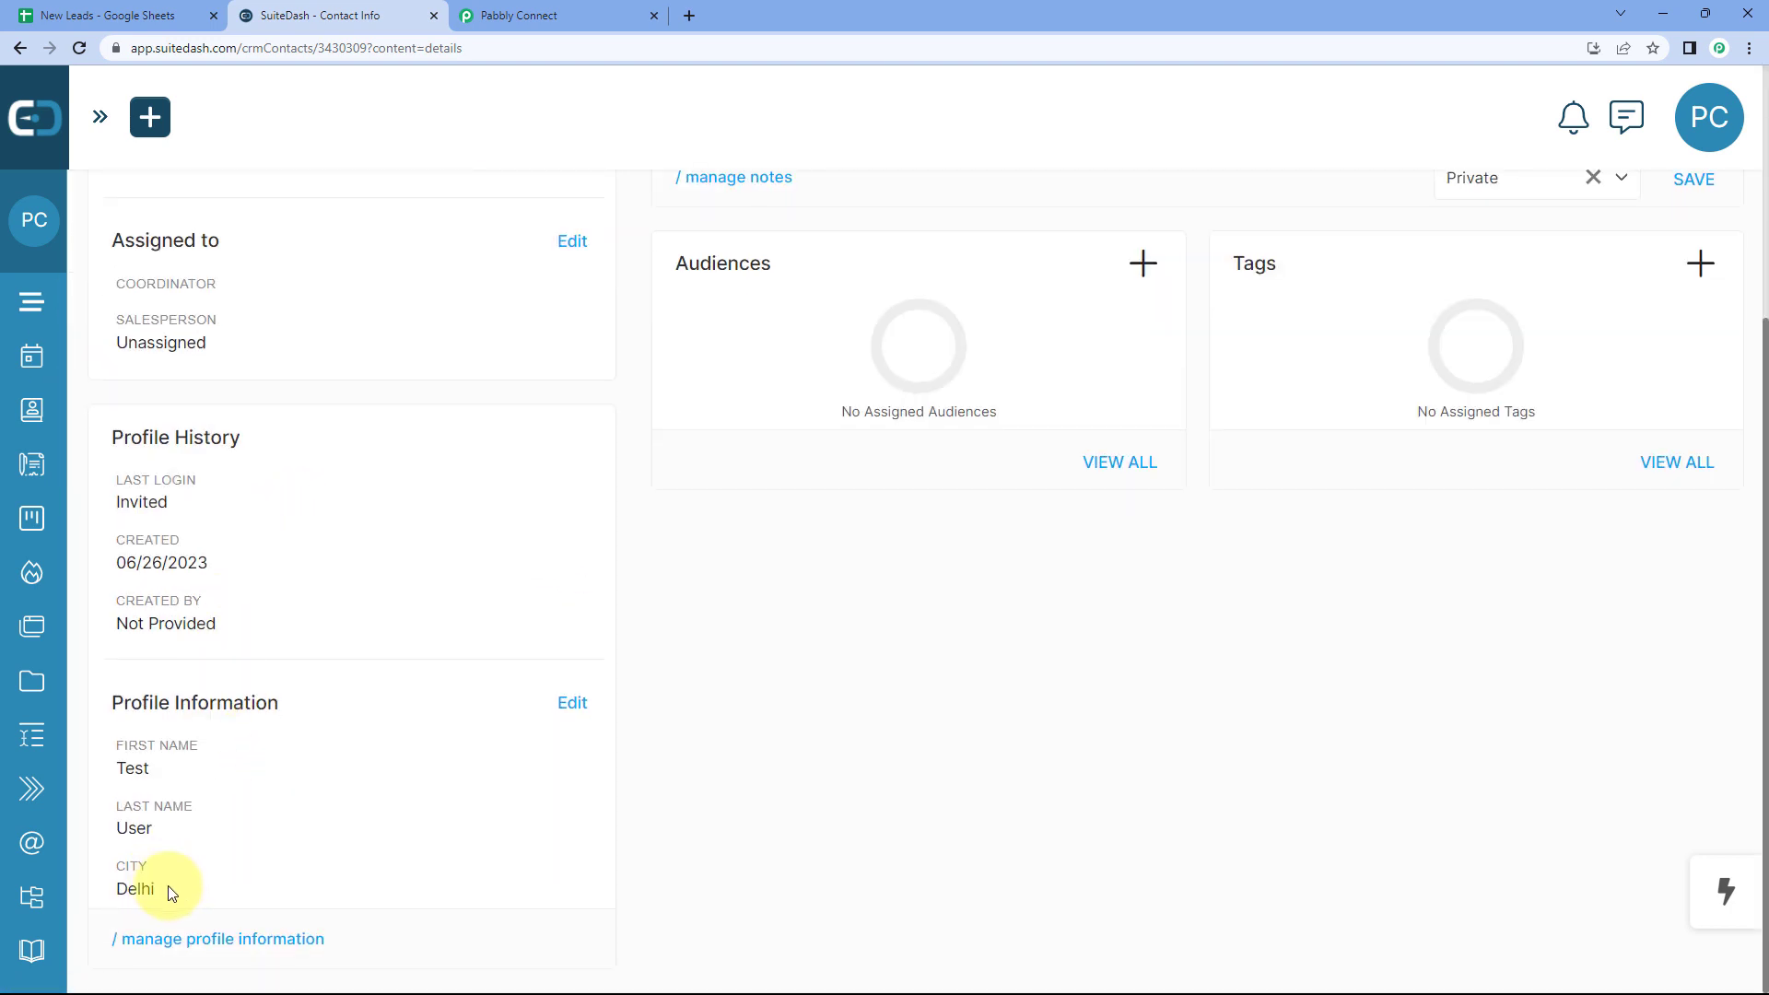
left_click(553, 14)
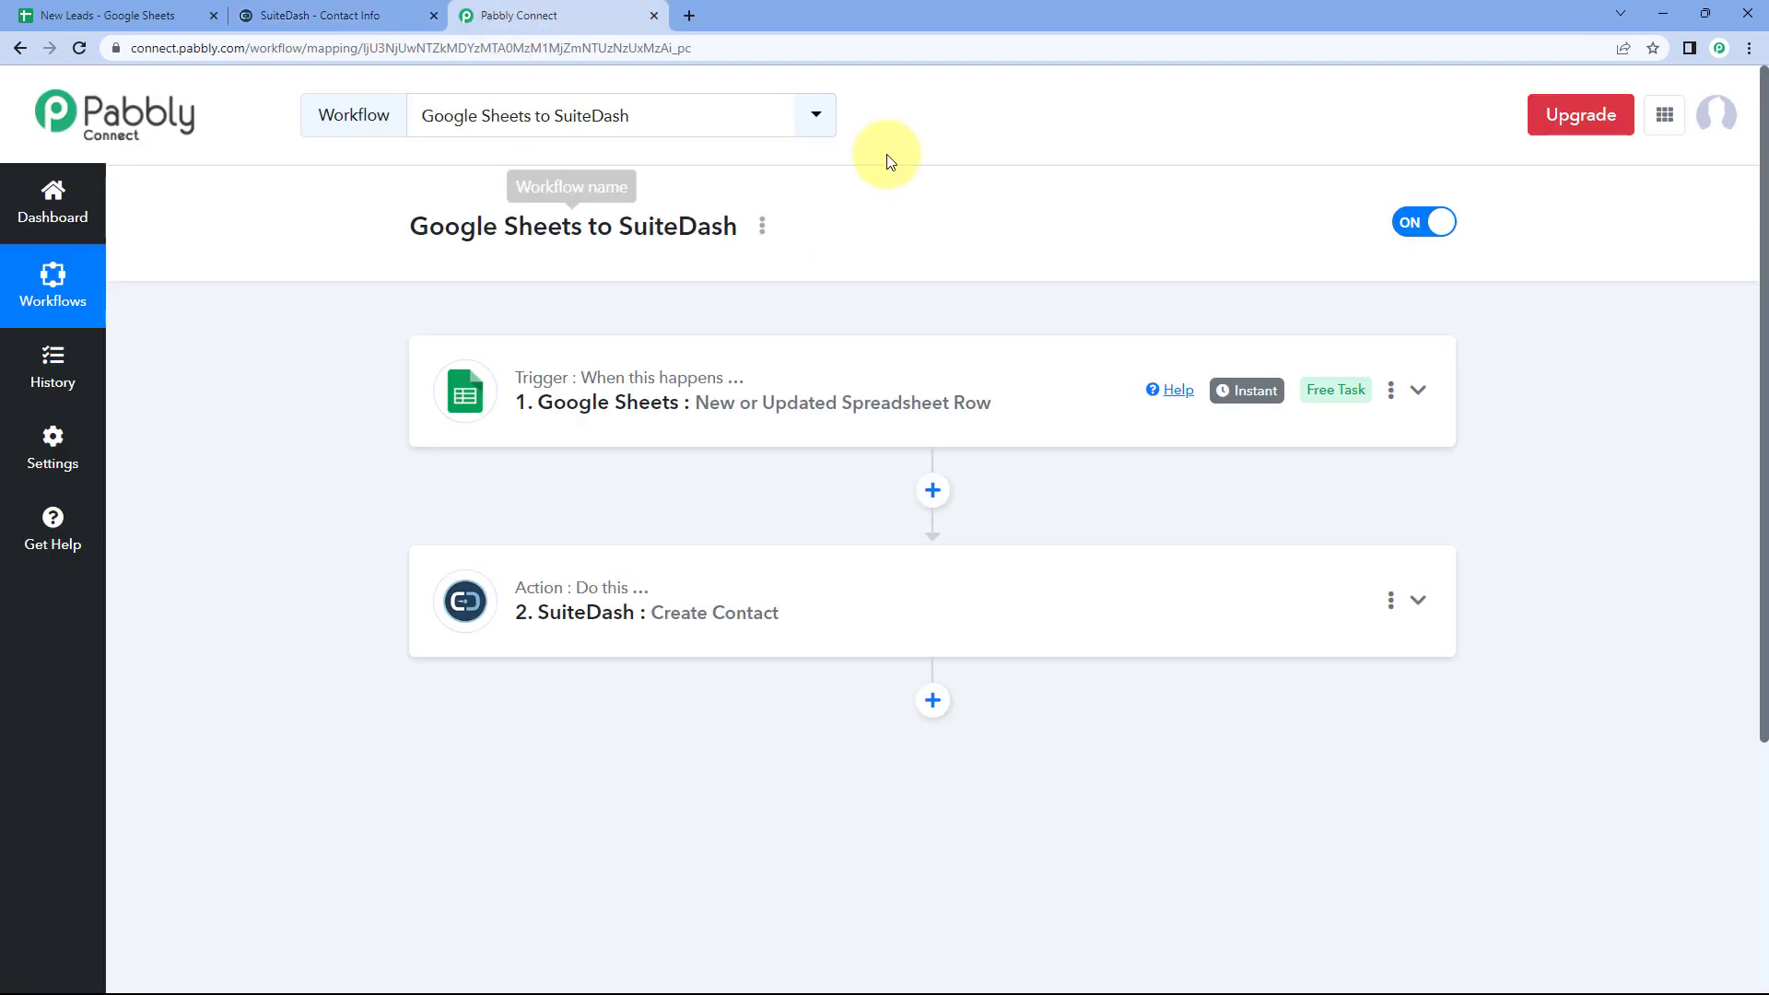